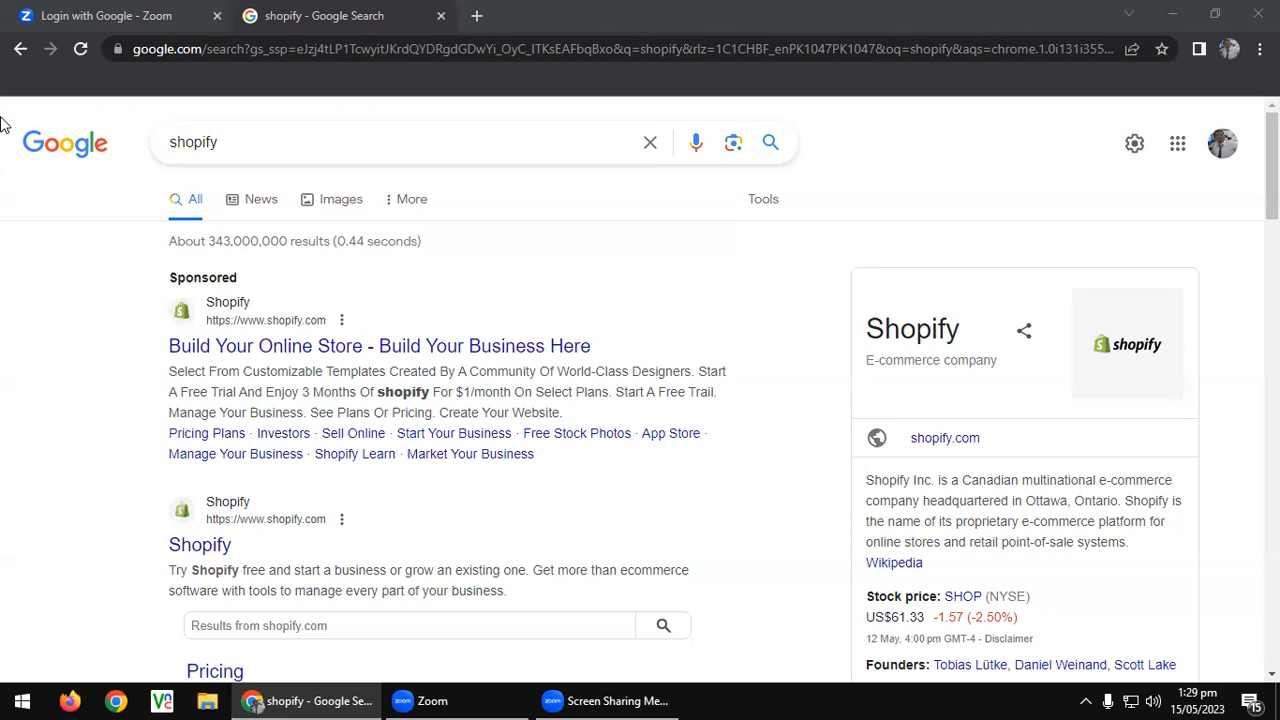
Open the sponsored Shopify ad in a new tab and switch to it.
right_click(347, 350)
click(368, 360)
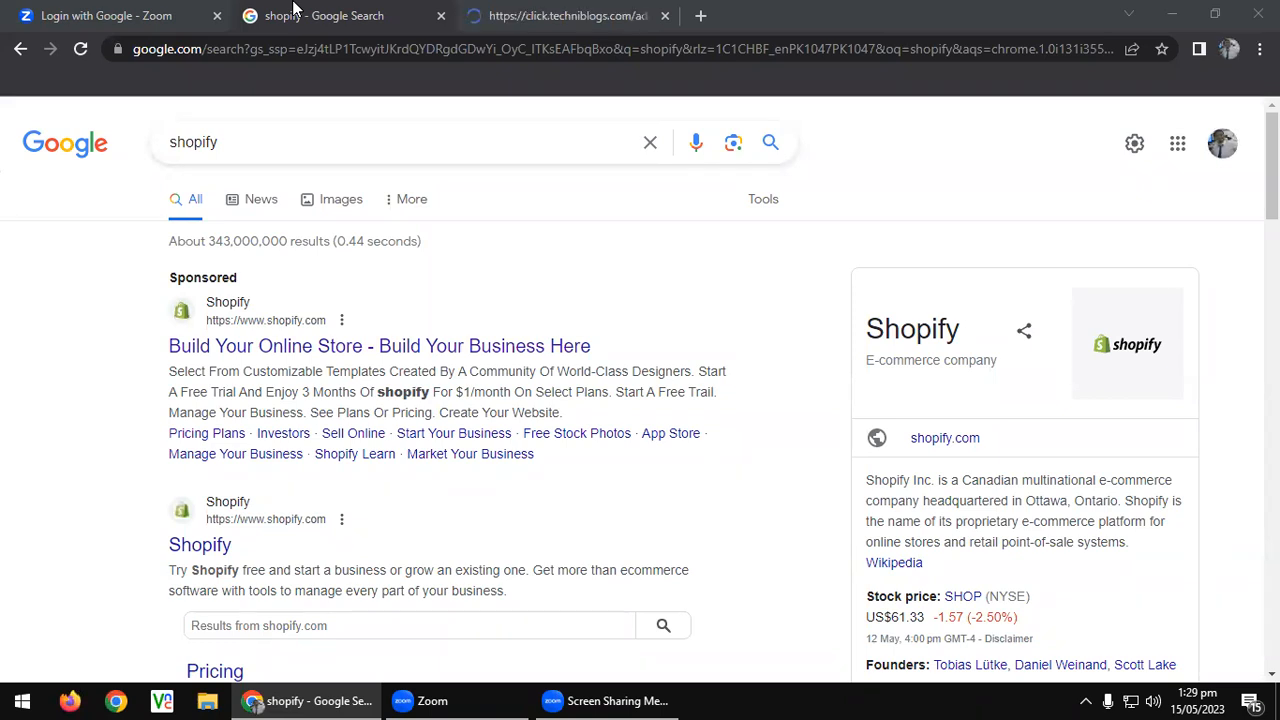
key(ctrl+Tab)
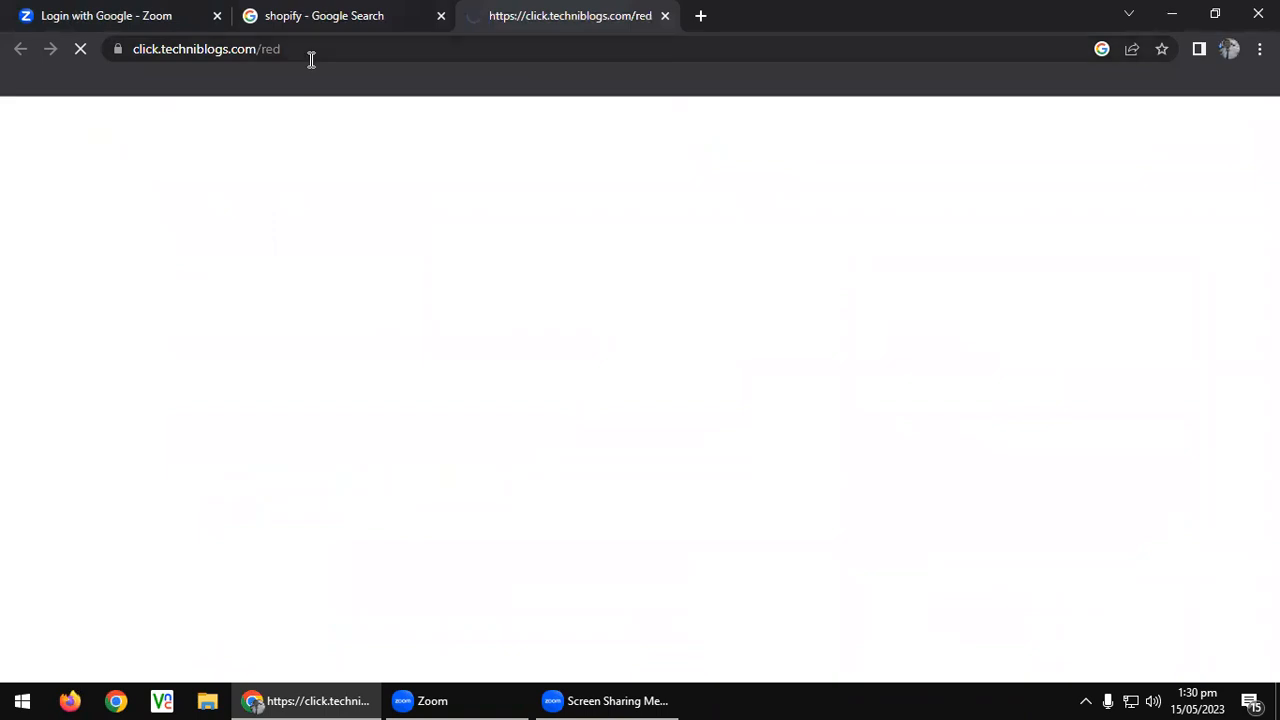
Back on the Google results, open the organic Shopify result in a new tab and switch to it.
click(313, 14)
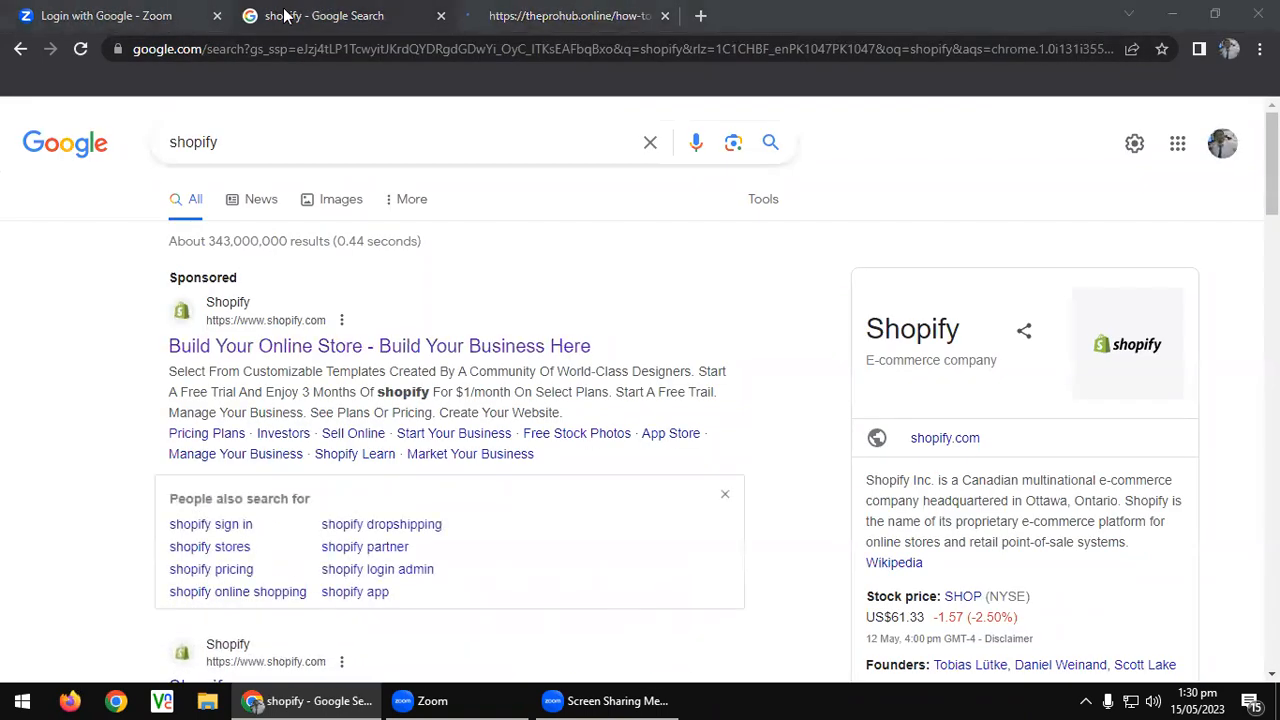
click(459, 30)
click(326, 18)
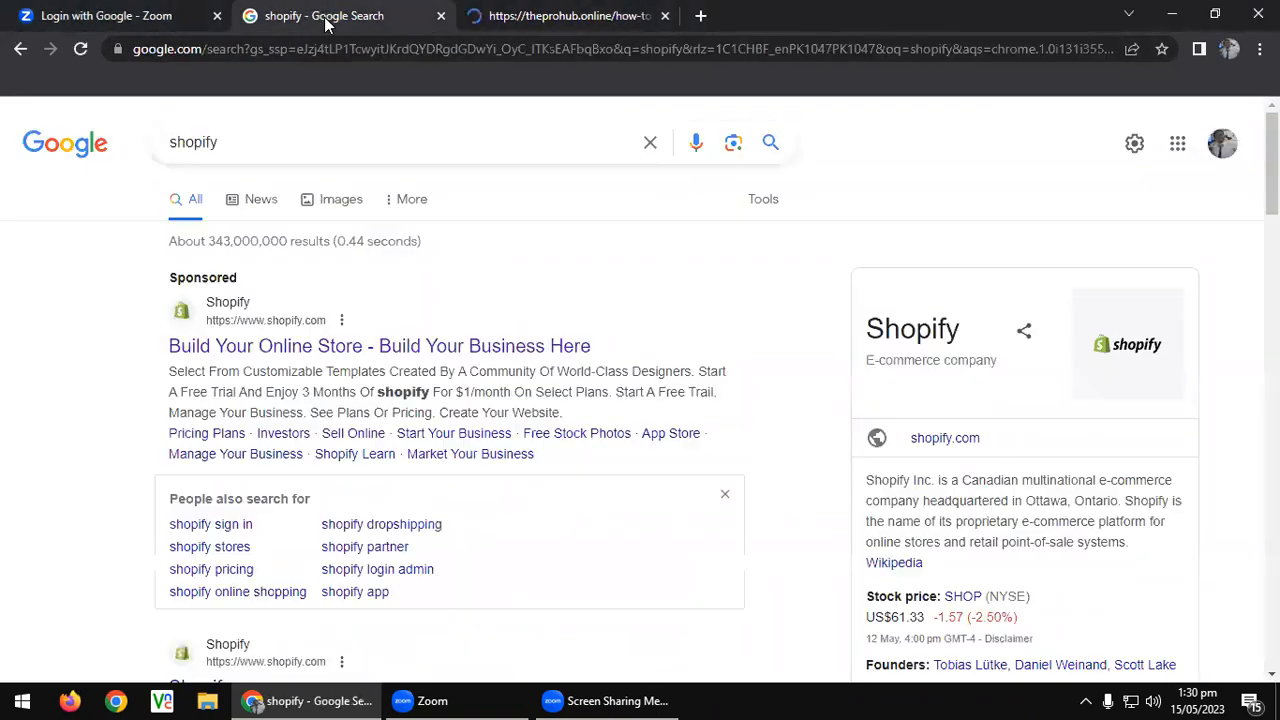
scroll(255, 422, down, 2)
scroll(255, 422, down, 2)
right_click(196, 312)
click(210, 328)
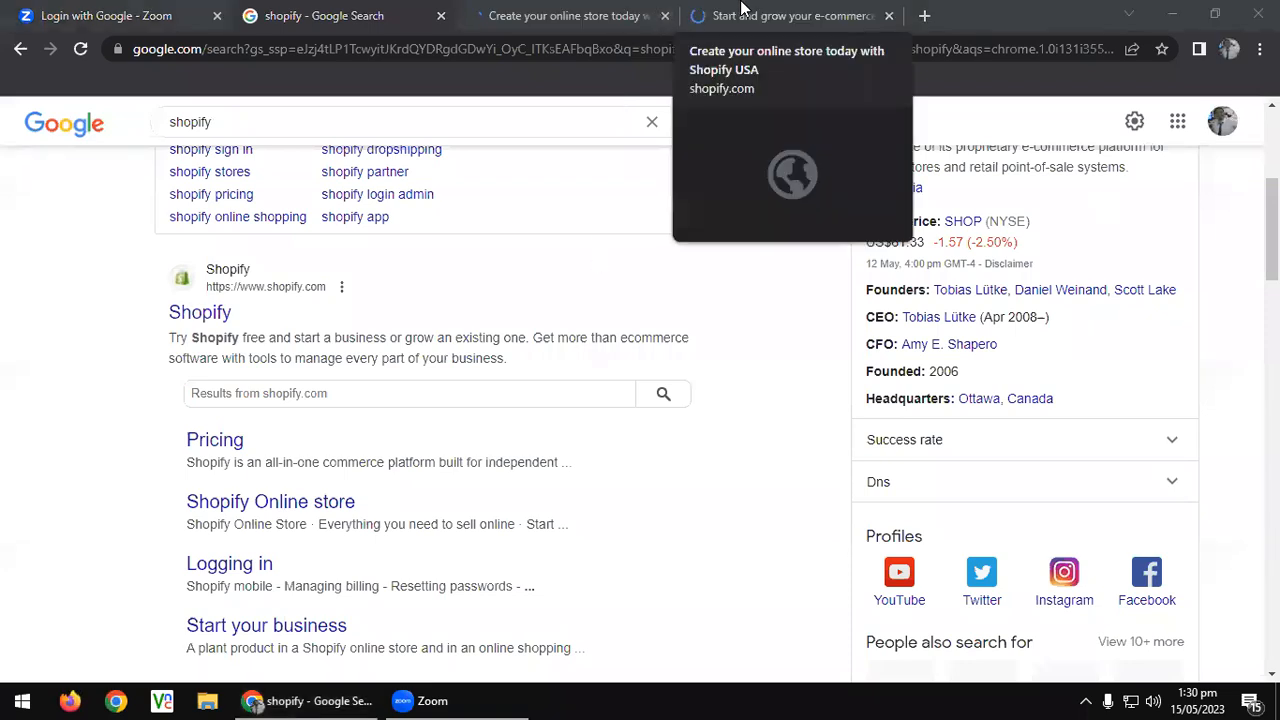
click(685, 27)
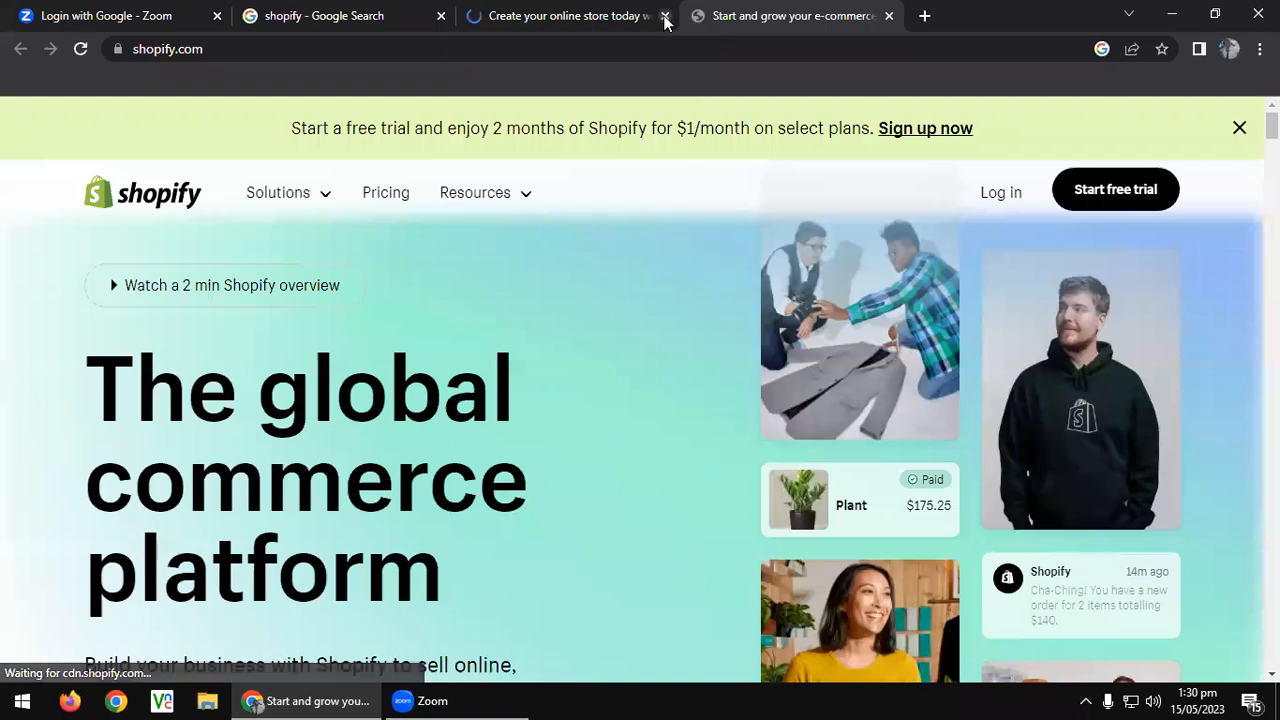
Close the leftover ad tab and select the free-trial email field on the shopify.com homepage.
click(665, 16)
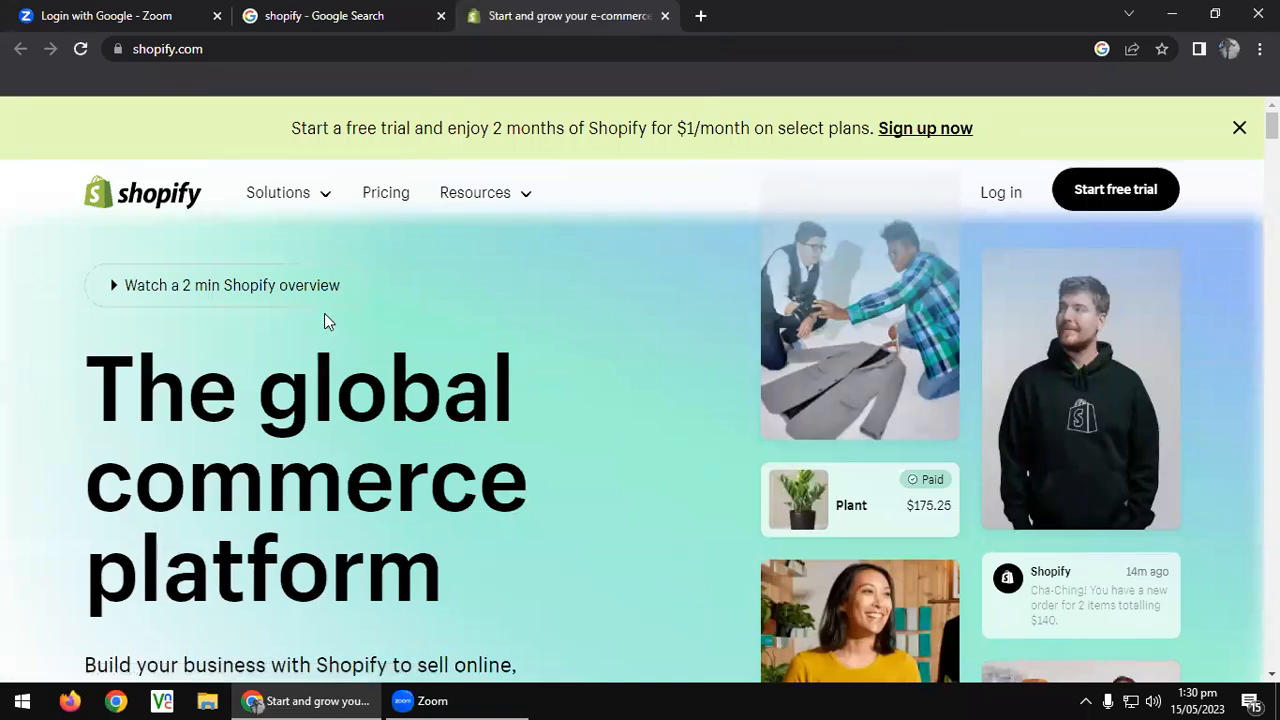
scroll(324, 321, down, 5)
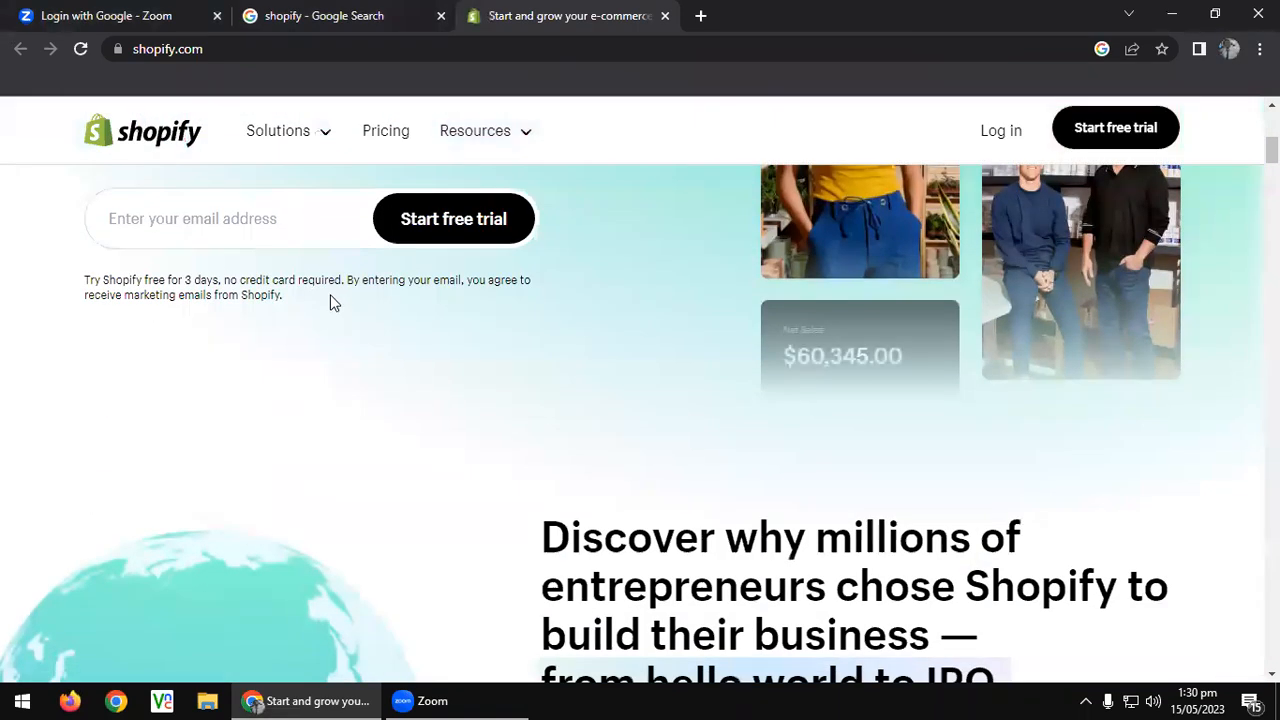
scroll(333, 303, up, 2)
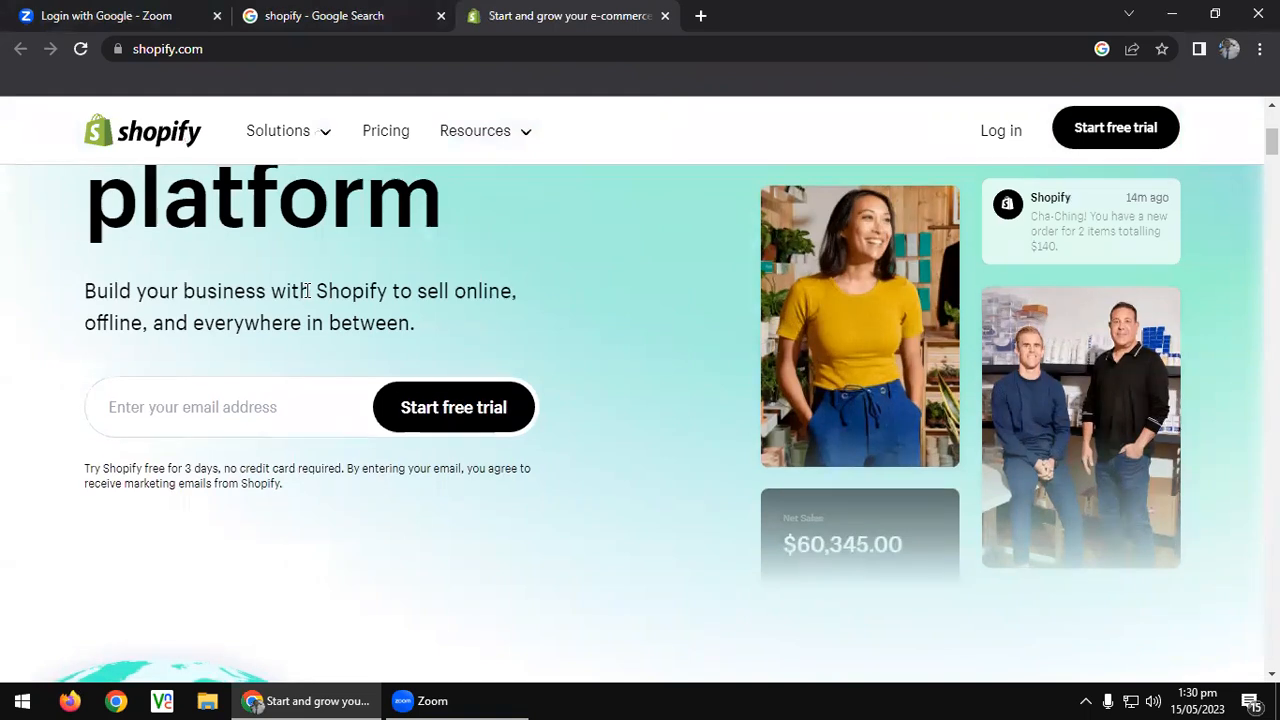
scroll(307, 290, up, 4)
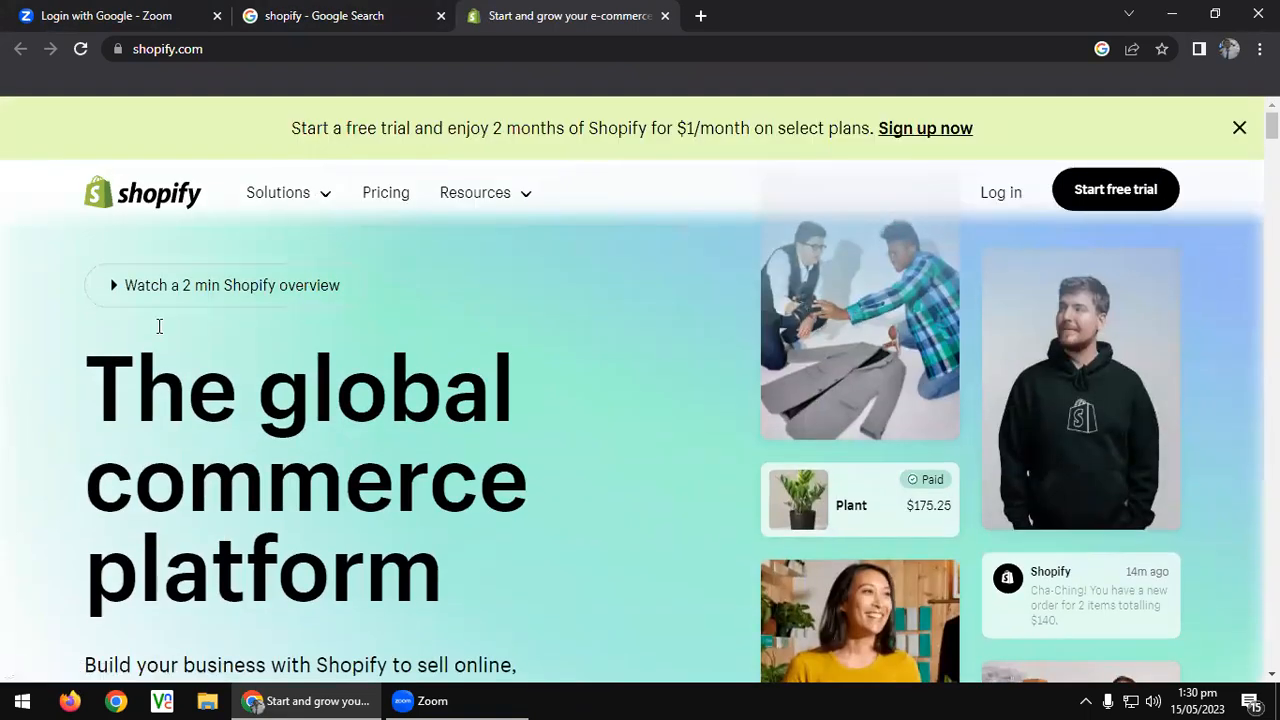
scroll(160, 330, down, 3)
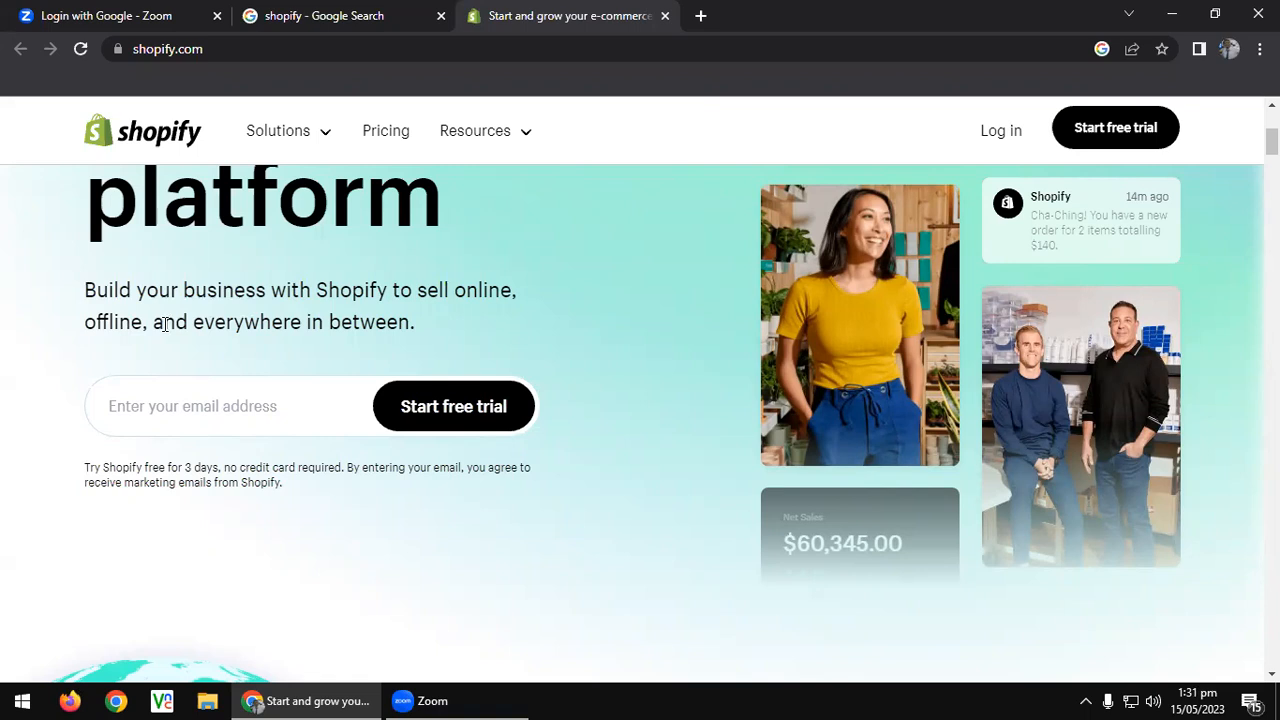
click(221, 405)
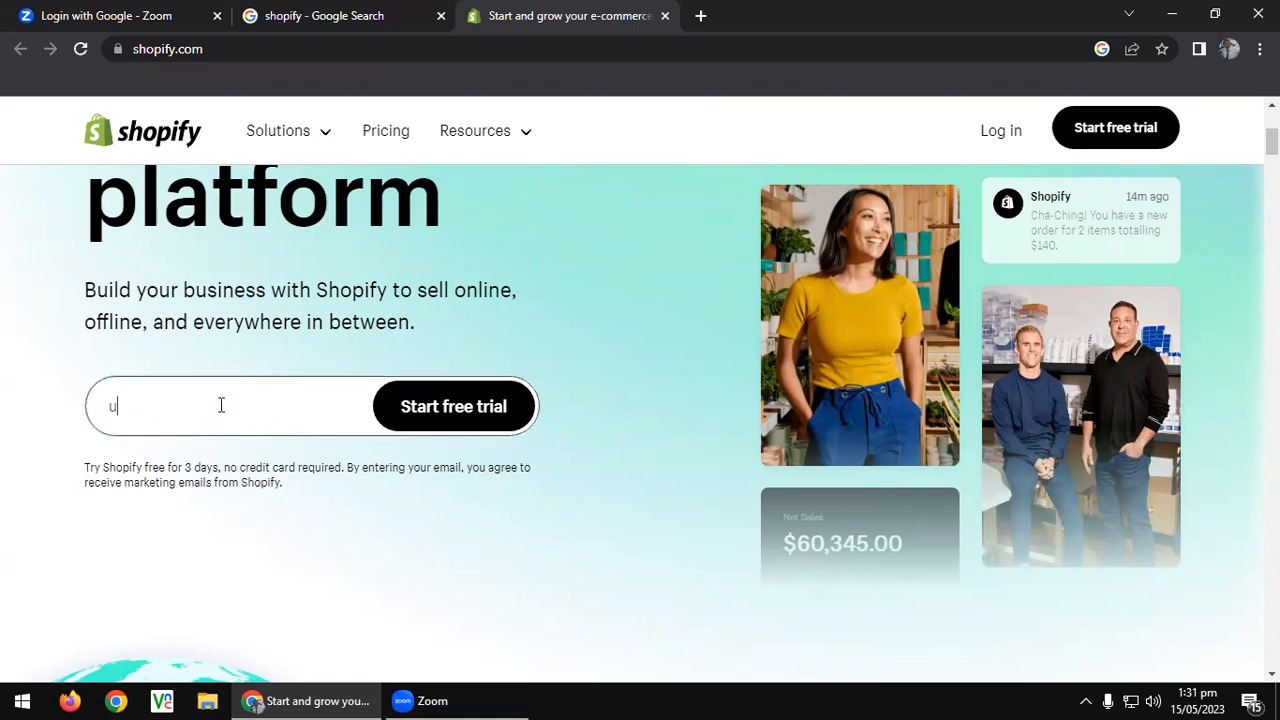
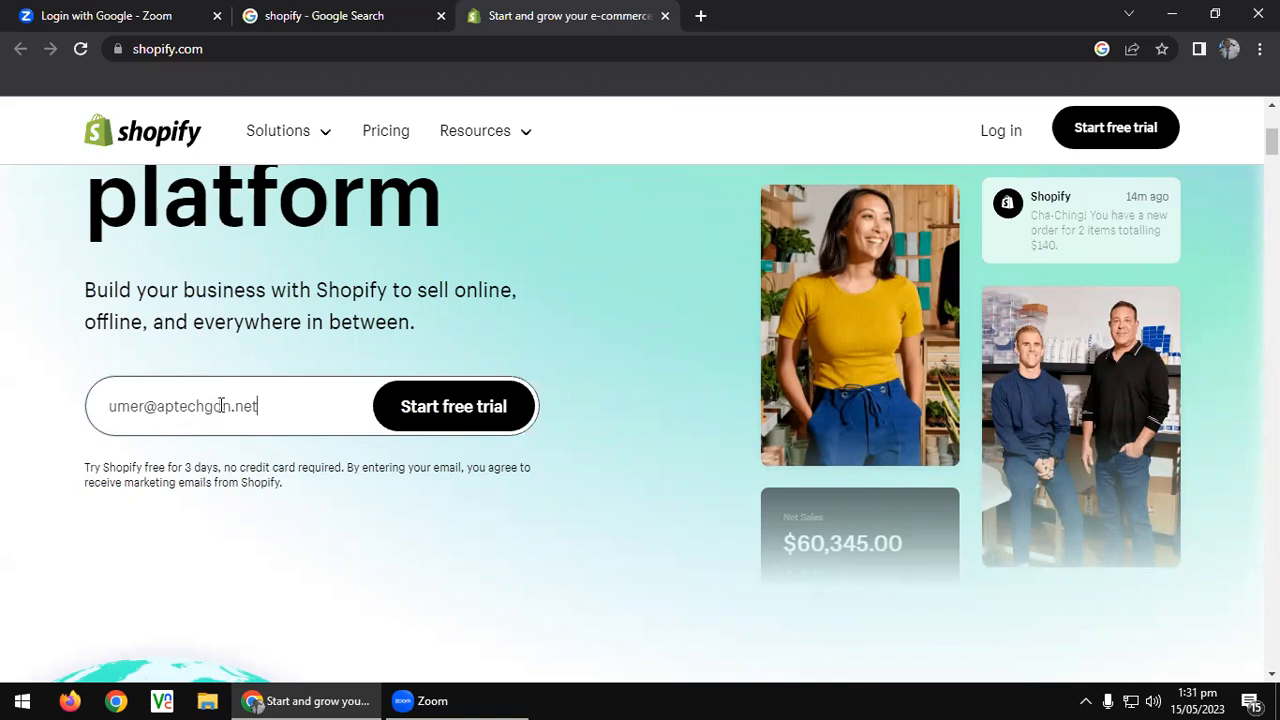
Enter your e-mail address in the sign-up field and submit it to start the free trial.
key(Return)
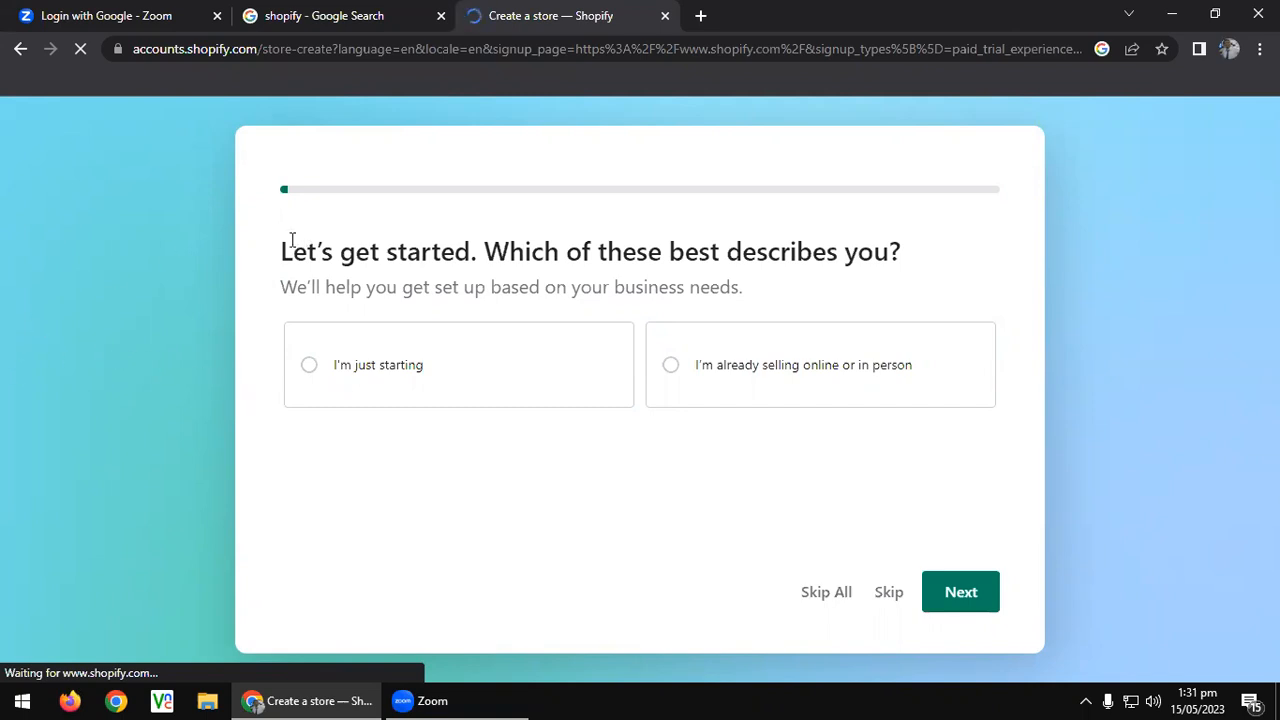
Try the 'already selling online or in person' answer and continue to the next question.
drag(280, 260, 487, 257)
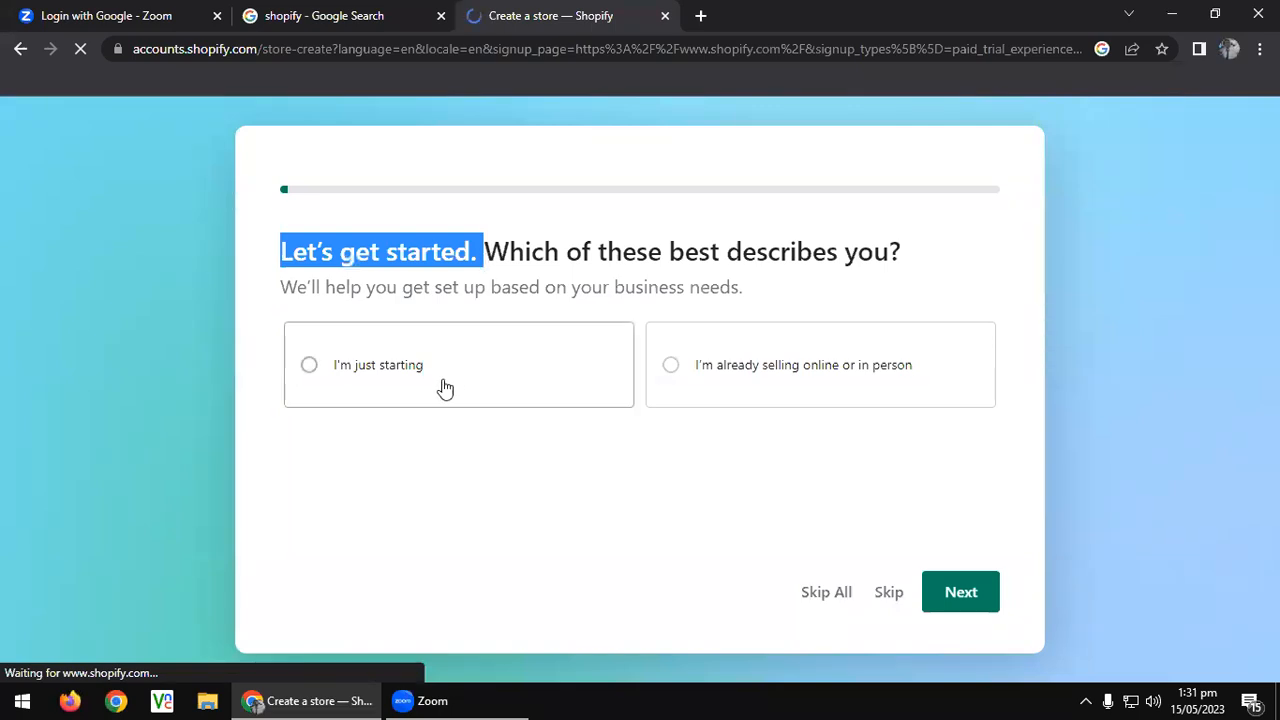
click(349, 383)
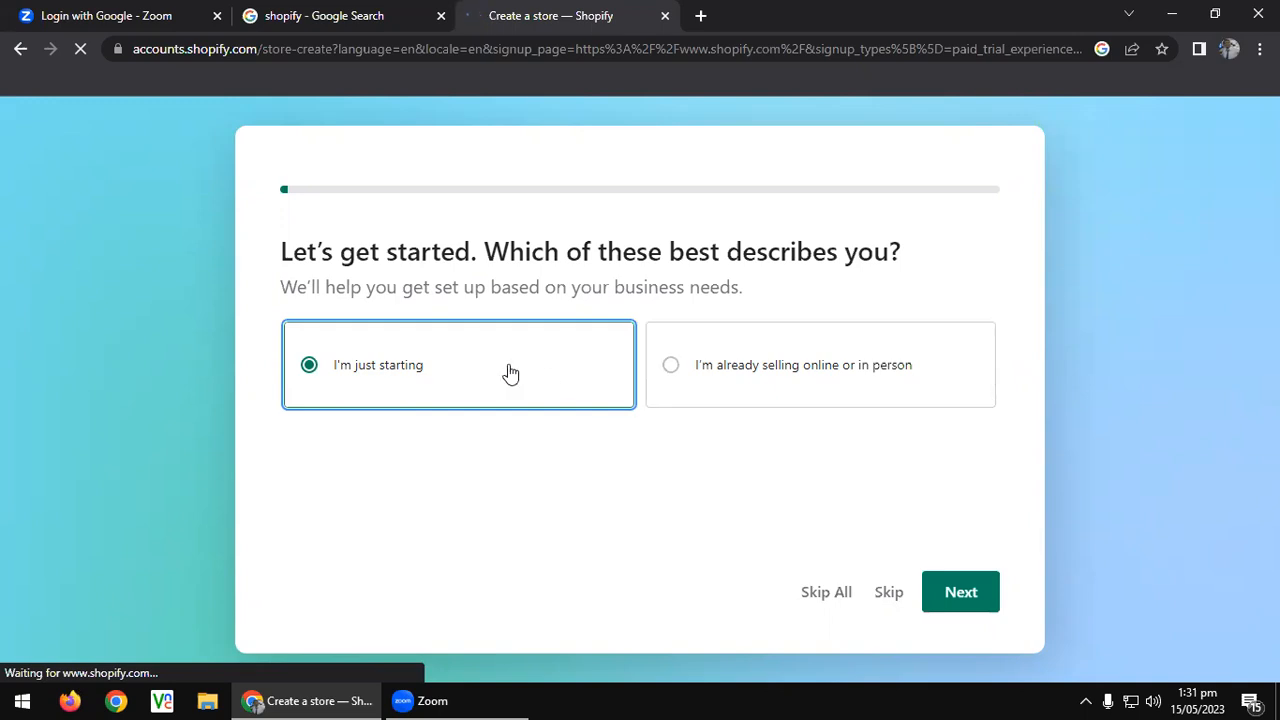
click(789, 371)
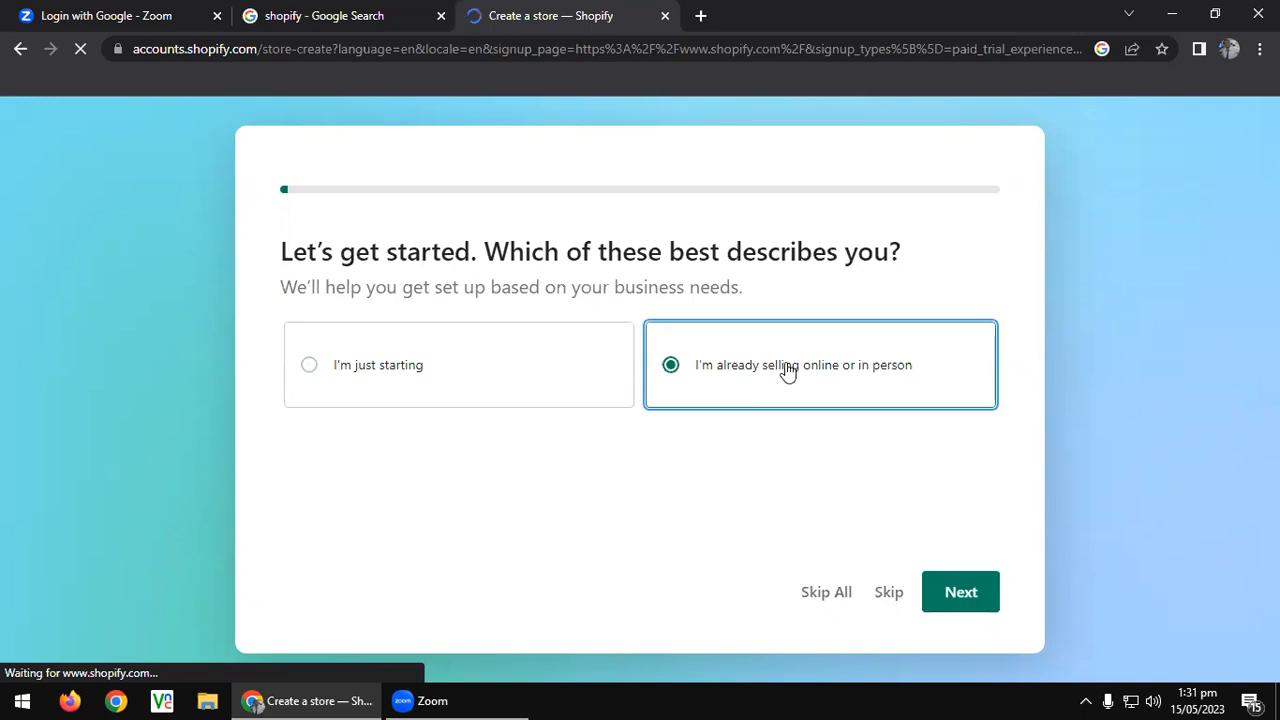
click(989, 606)
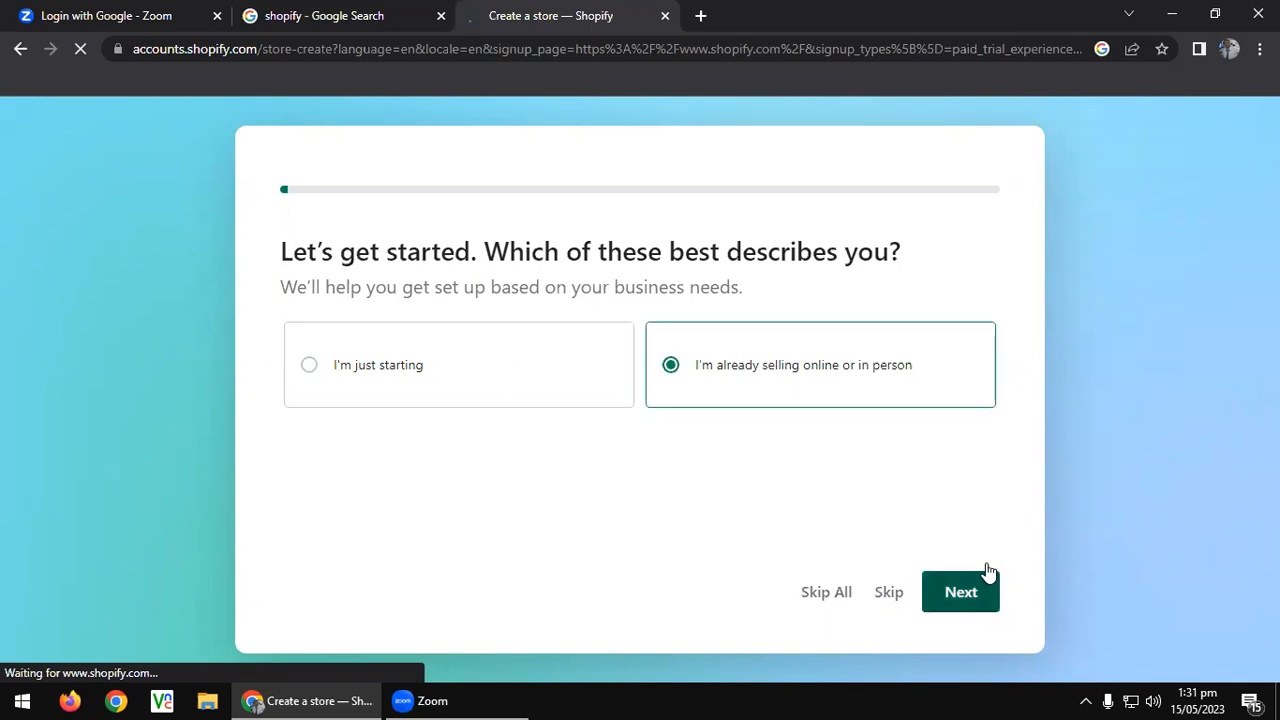
Expand and browse the full list of selling platforms.
scroll(606, 437, down, 2)
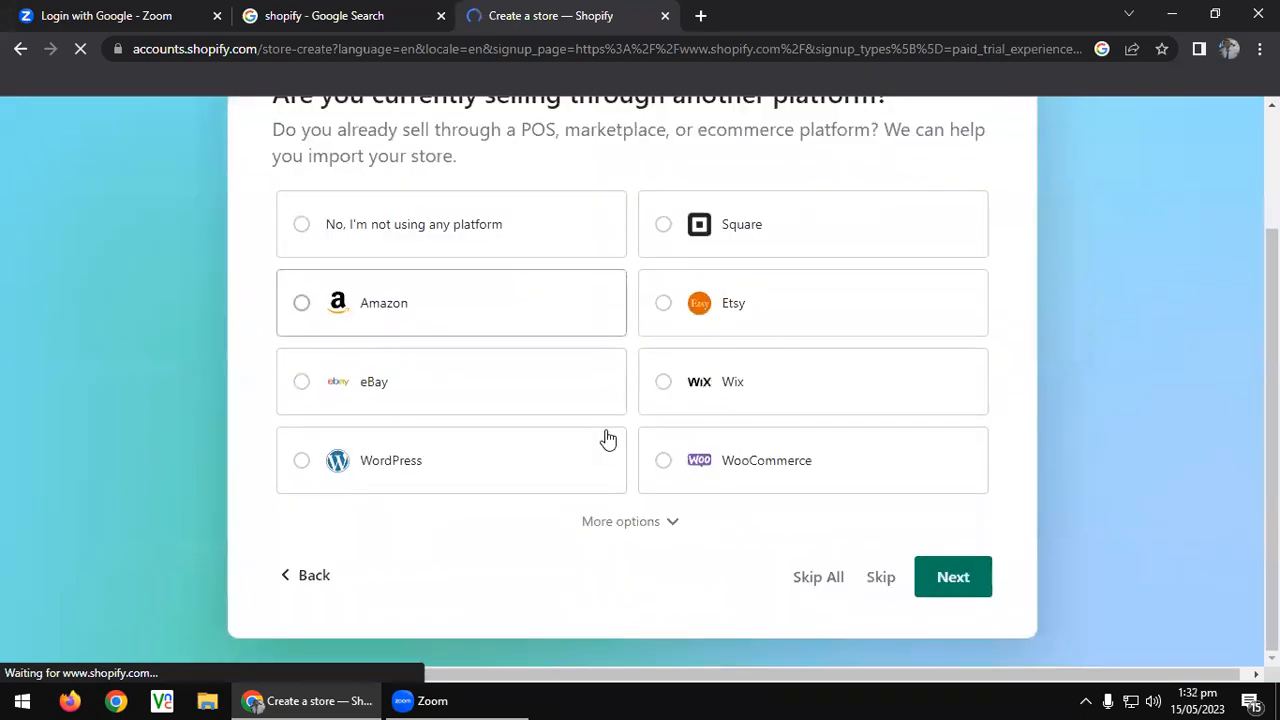
click(623, 521)
scroll(709, 486, down, 5)
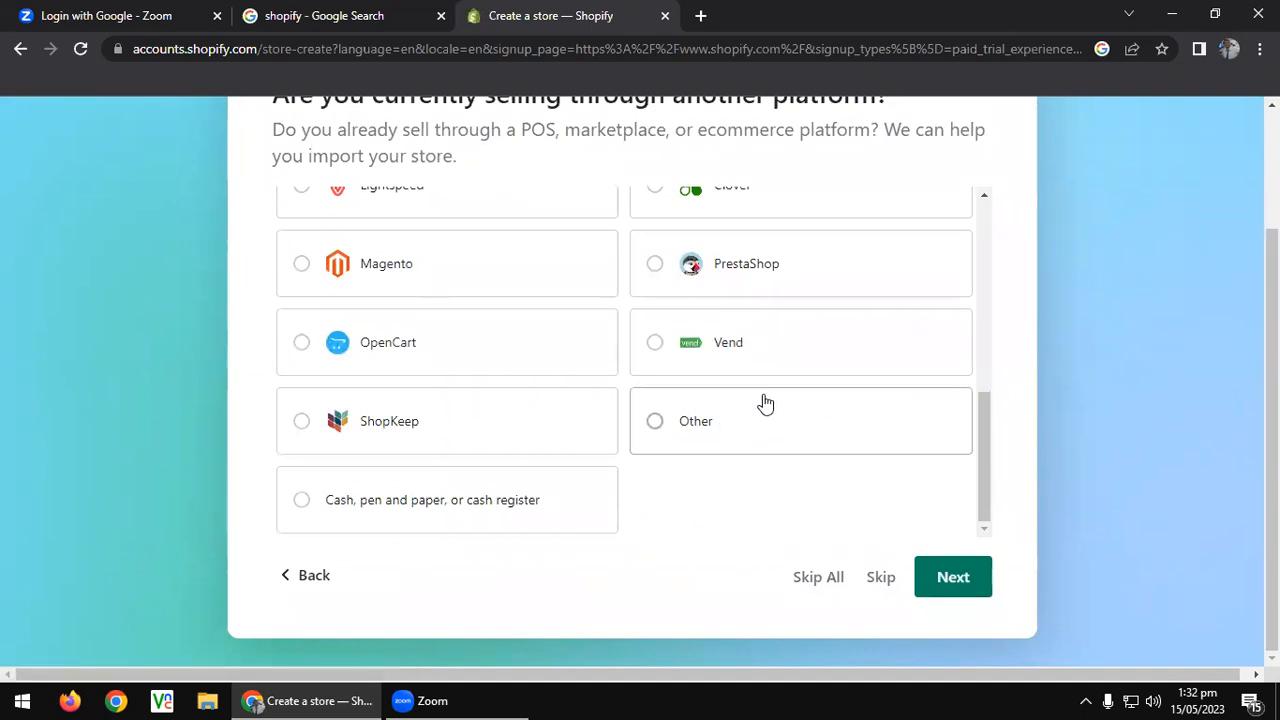
scroll(765, 403, up, 1)
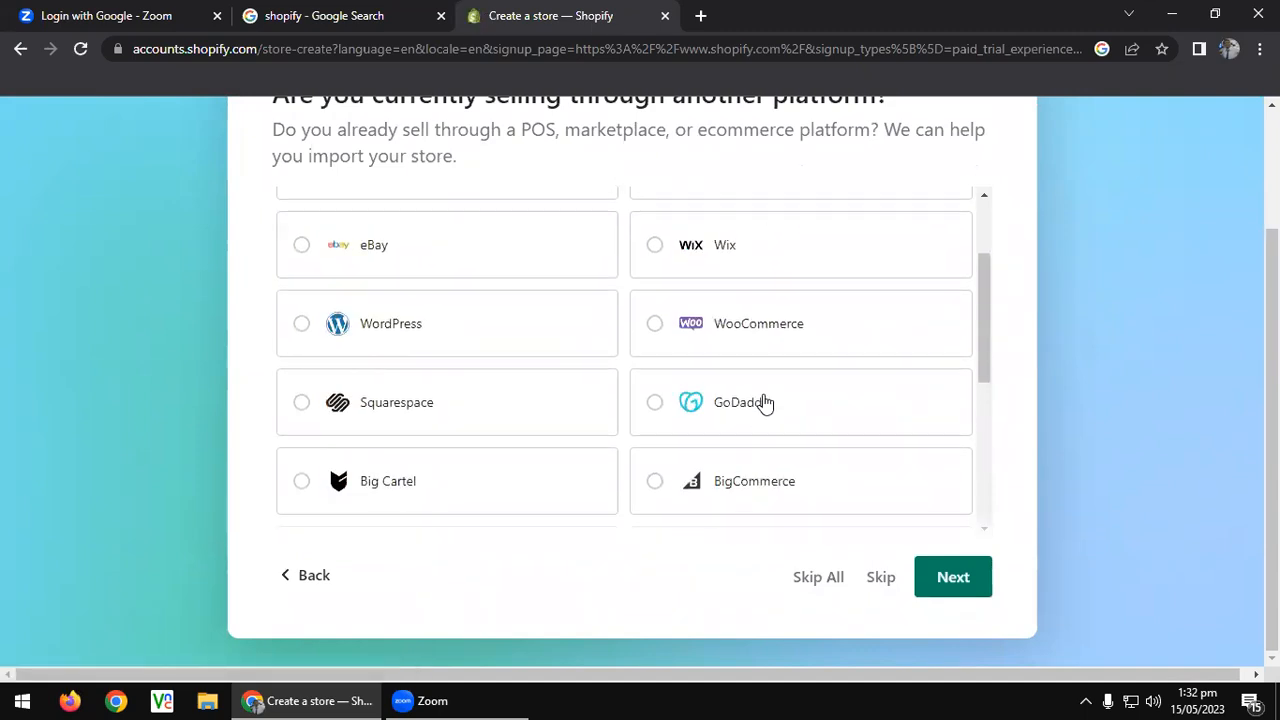
scroll(765, 402, up, 5)
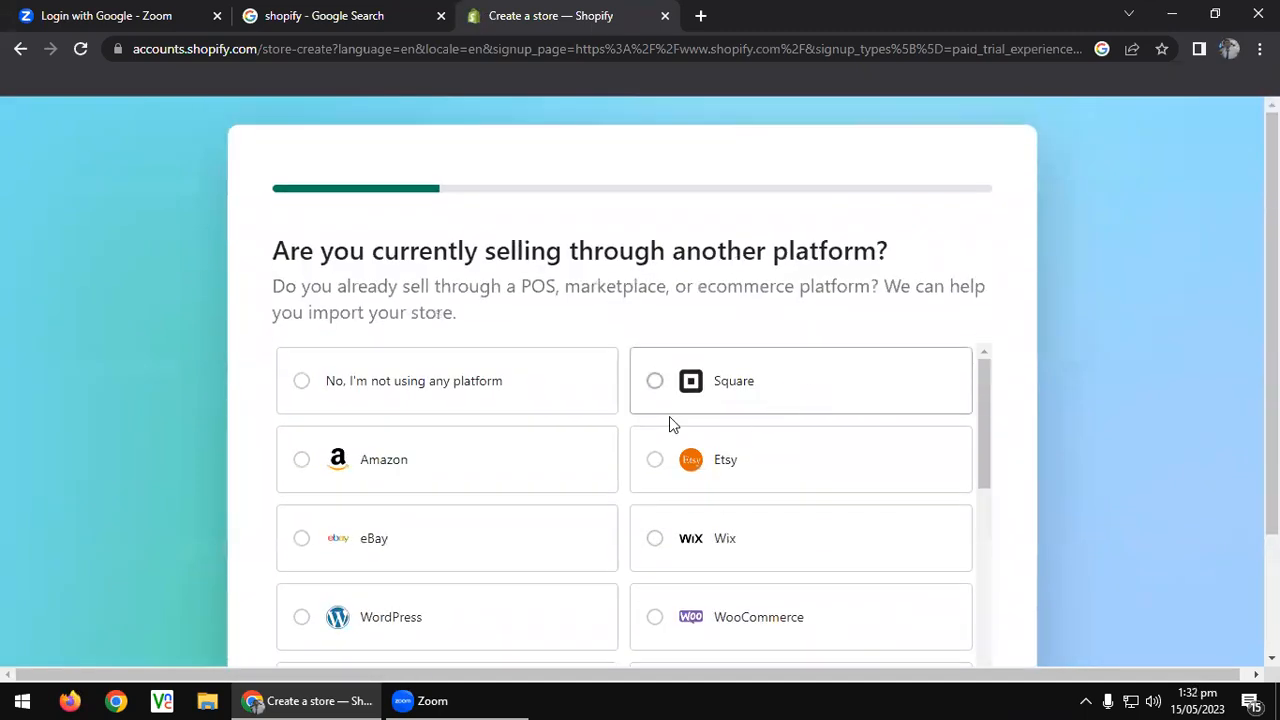
scroll(671, 424, down, 6)
Go back, change the answer to 'I'm just starting' and continue.
click(291, 577)
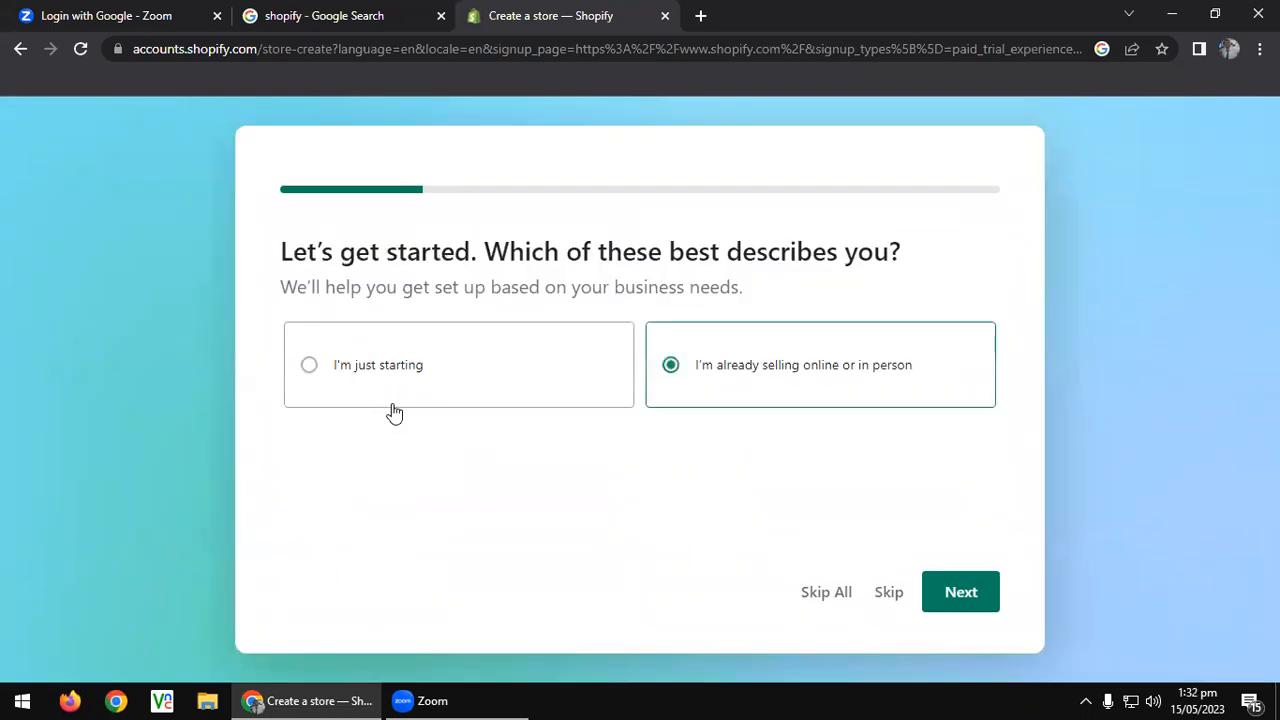
click(371, 357)
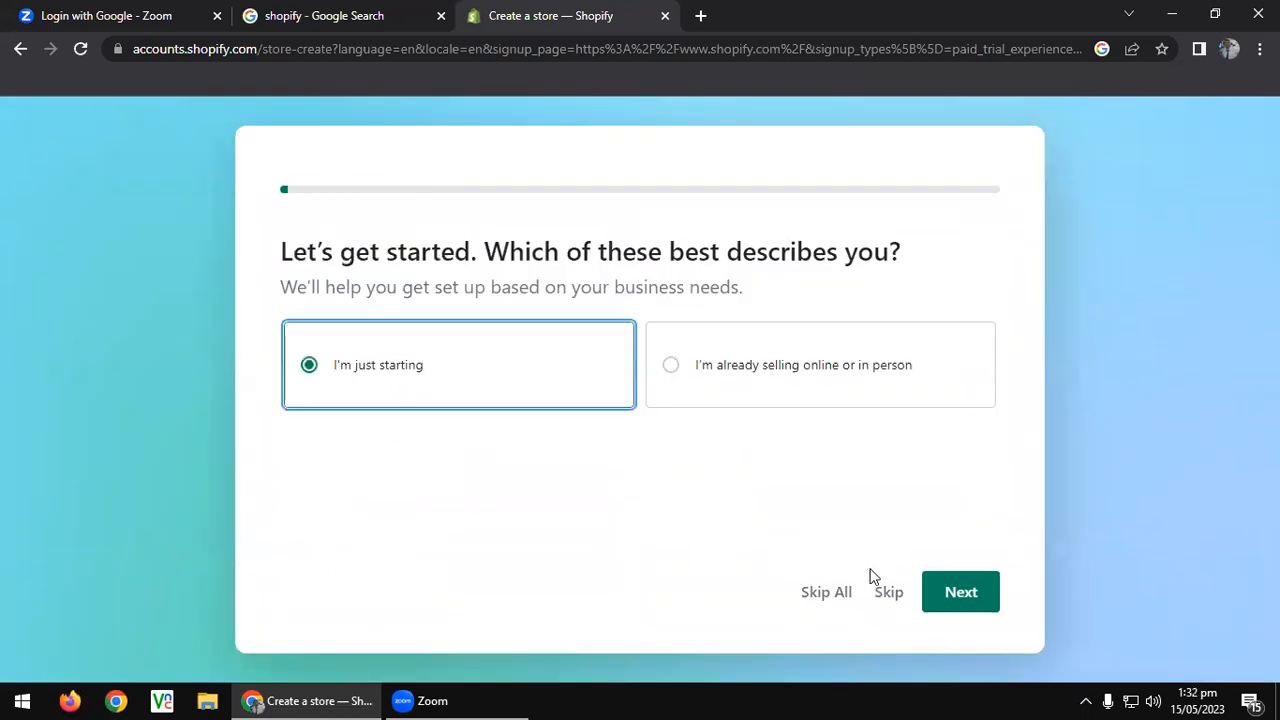
click(961, 596)
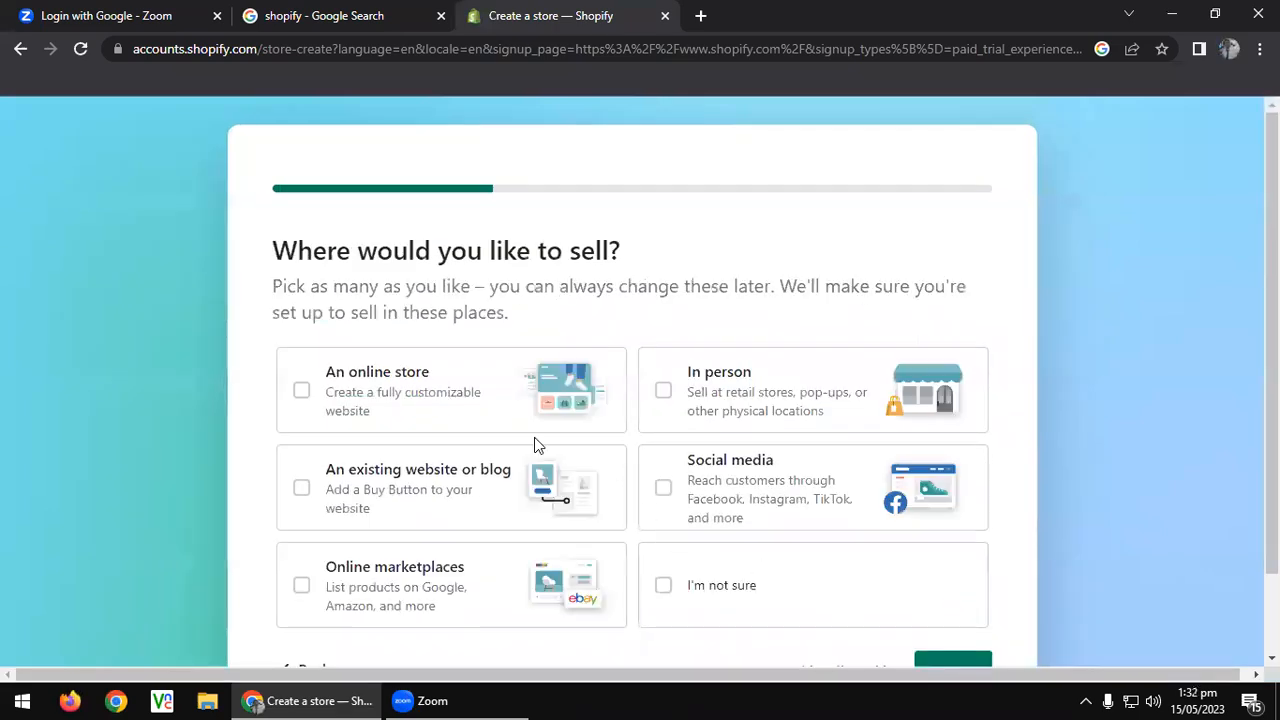
Answer 'I'm not sure' for where to sell and continue.
scroll(534, 445, down, 1)
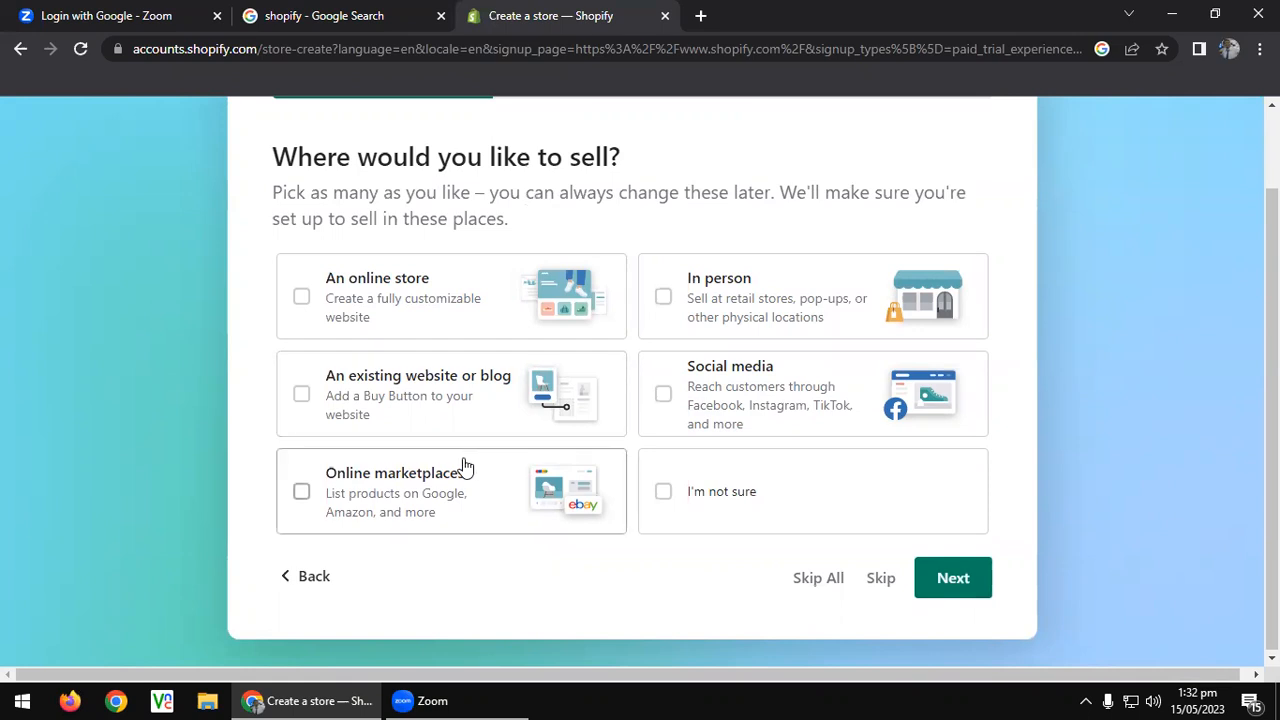
click(712, 491)
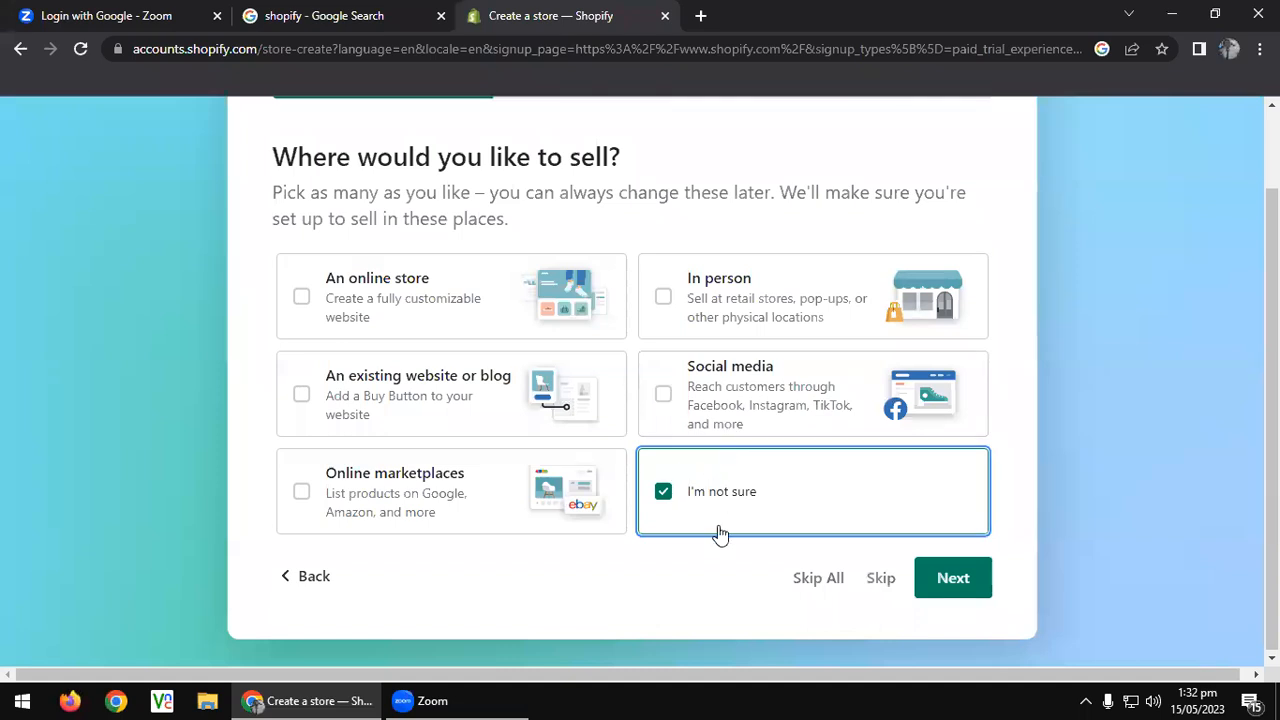
click(977, 592)
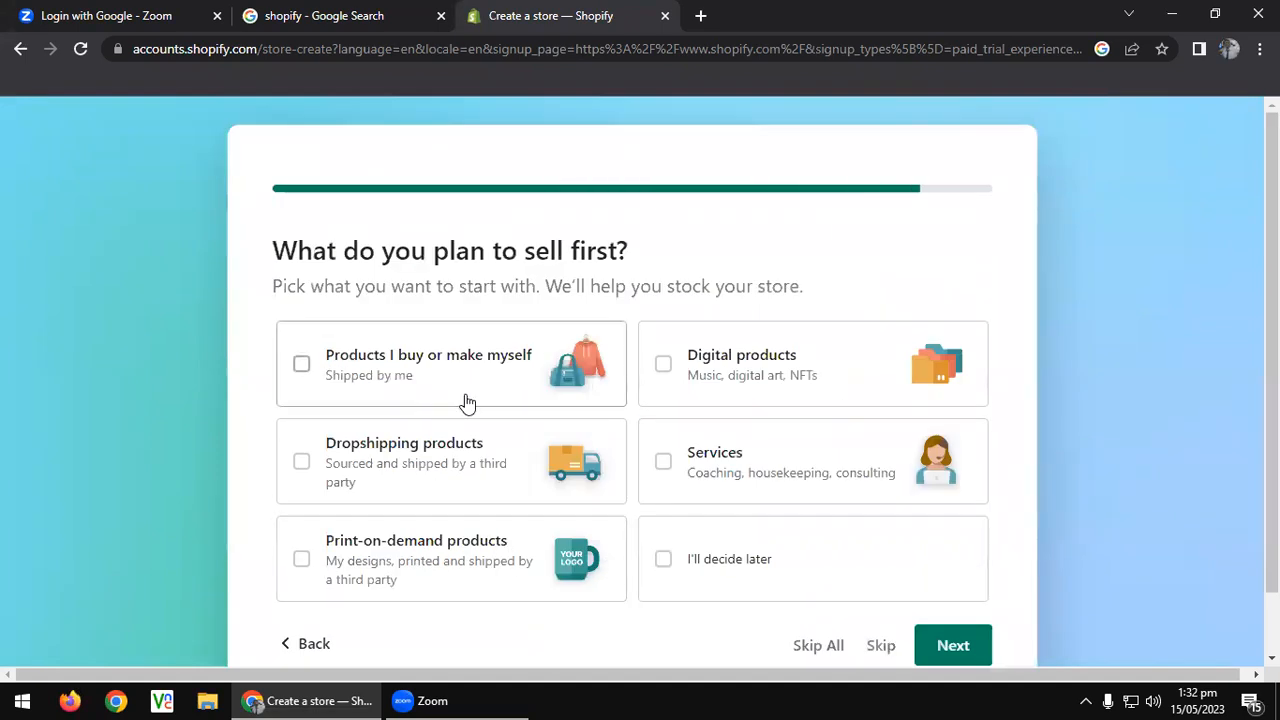
Answer 'I'll decide later' for what to sell first and continue to the location step.
scroll(472, 420, down, 1)
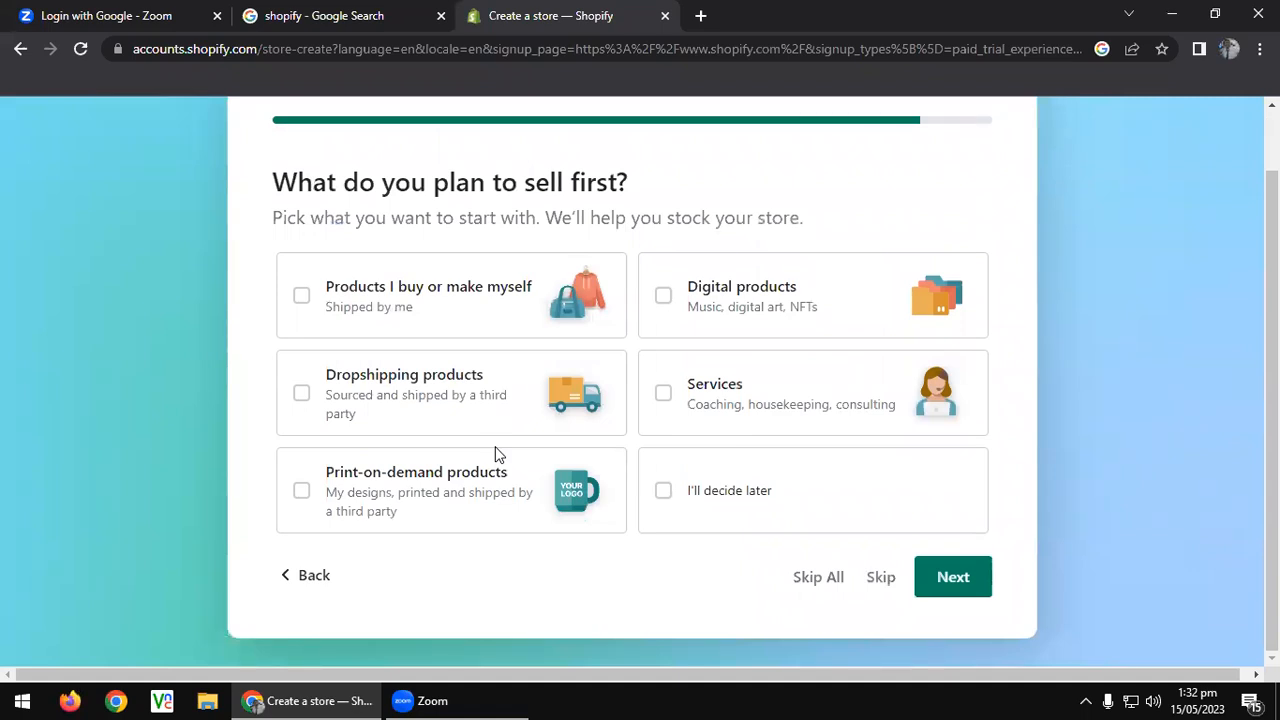
click(702, 515)
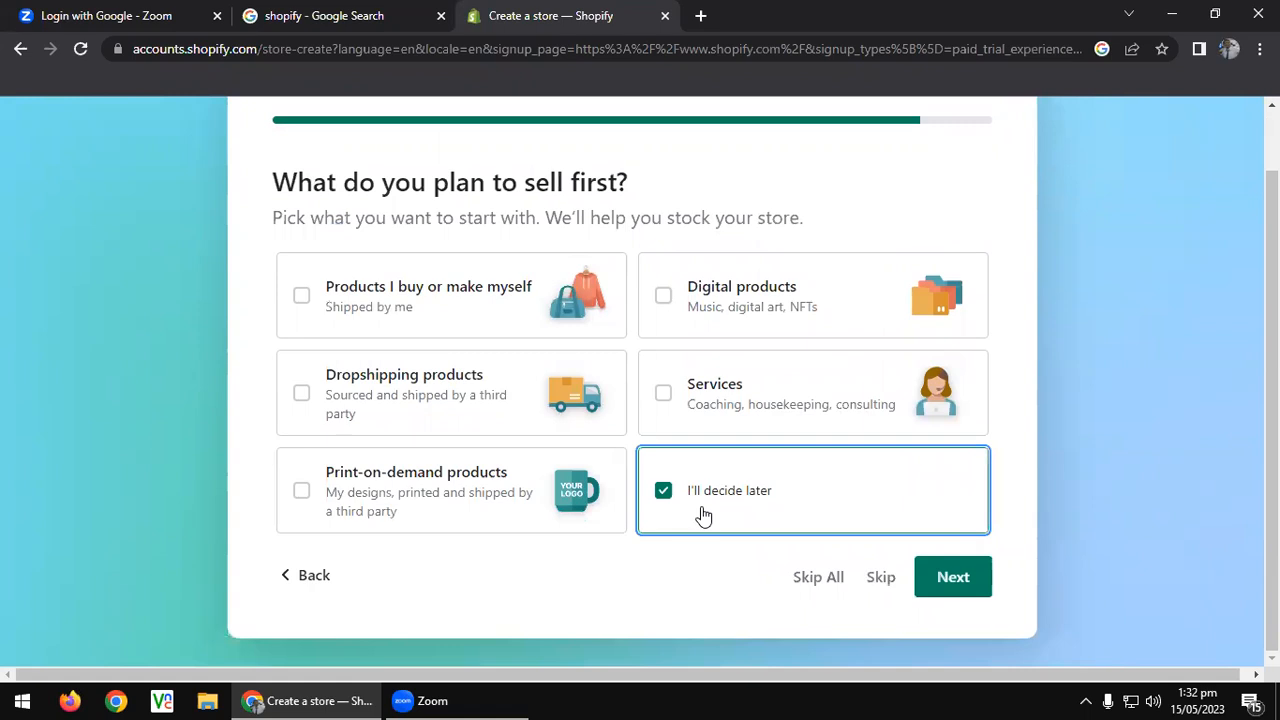
click(955, 580)
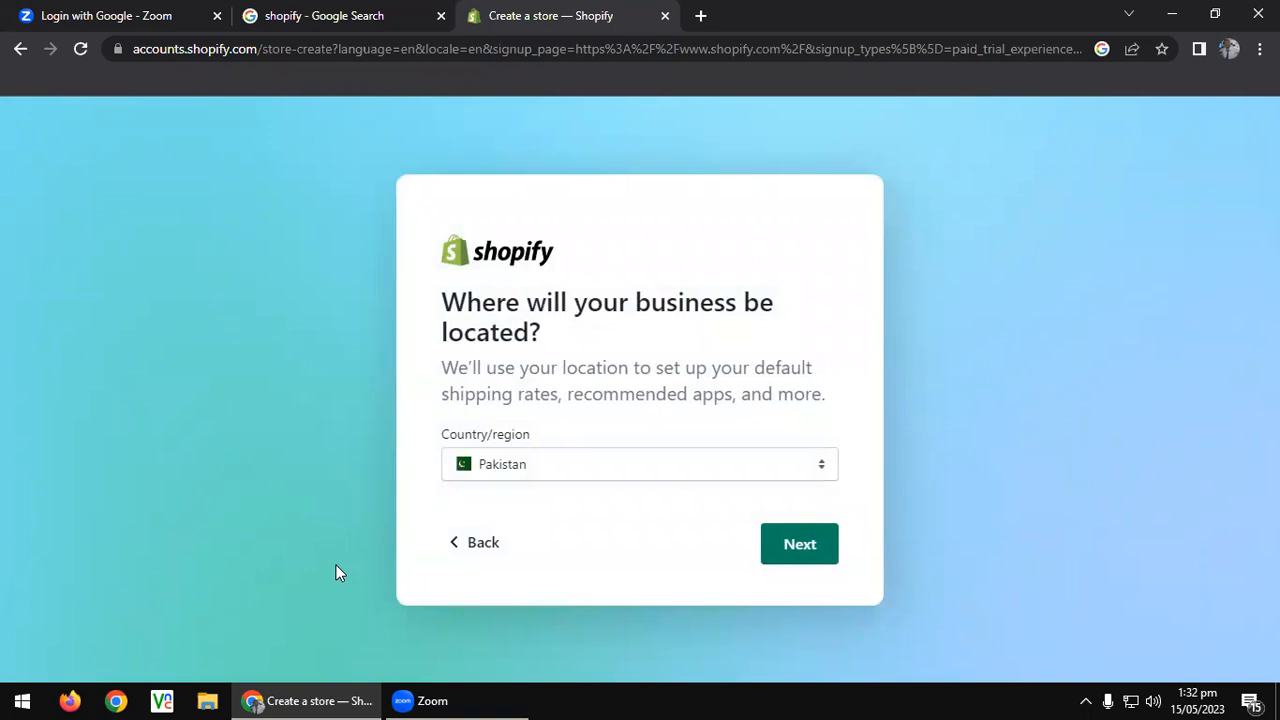
Confirm Pakistan as the business location and choose Continue with Google for the Shopify ID.
click(786, 536)
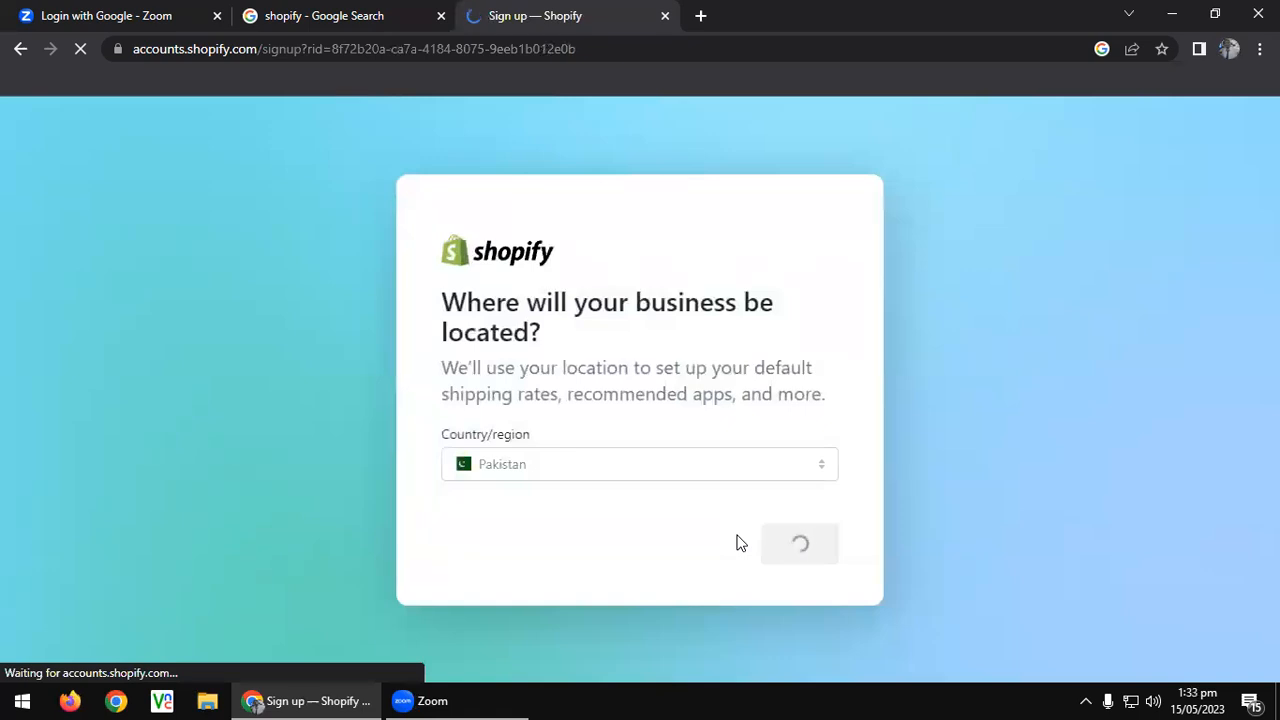
click(638, 540)
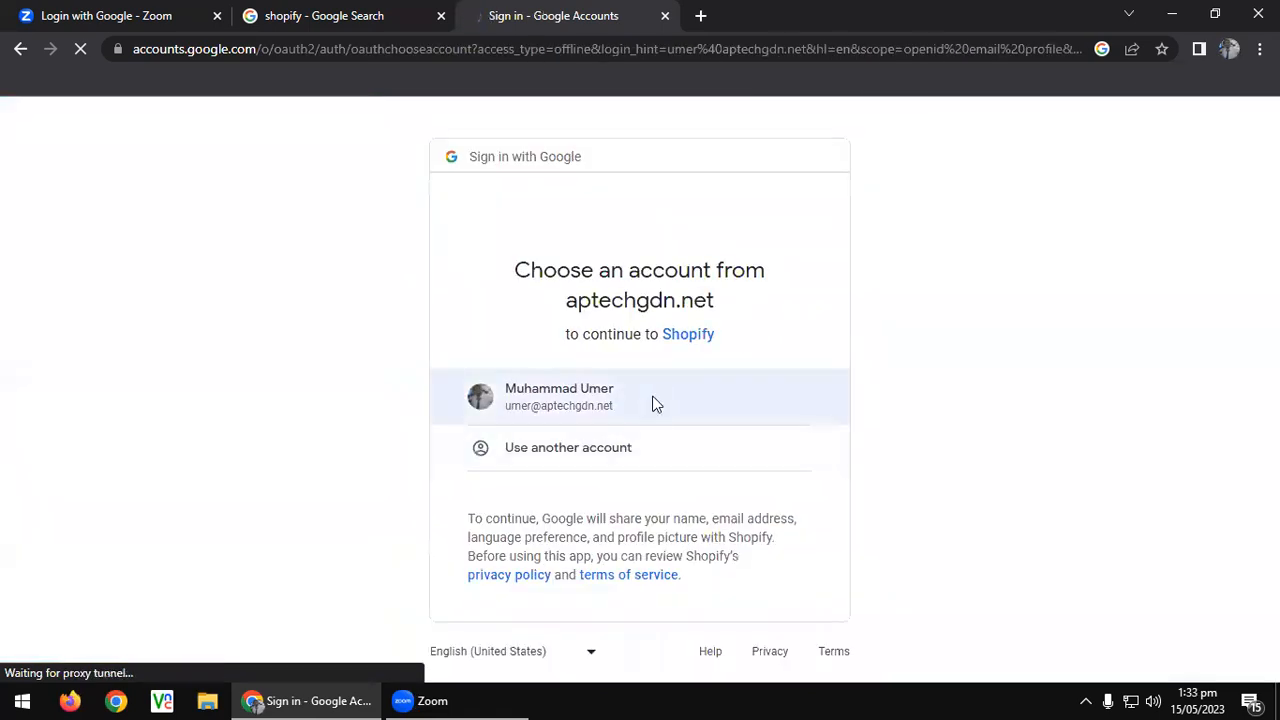
Pick the listed work Google account to continue to Shopify.
click(651, 403)
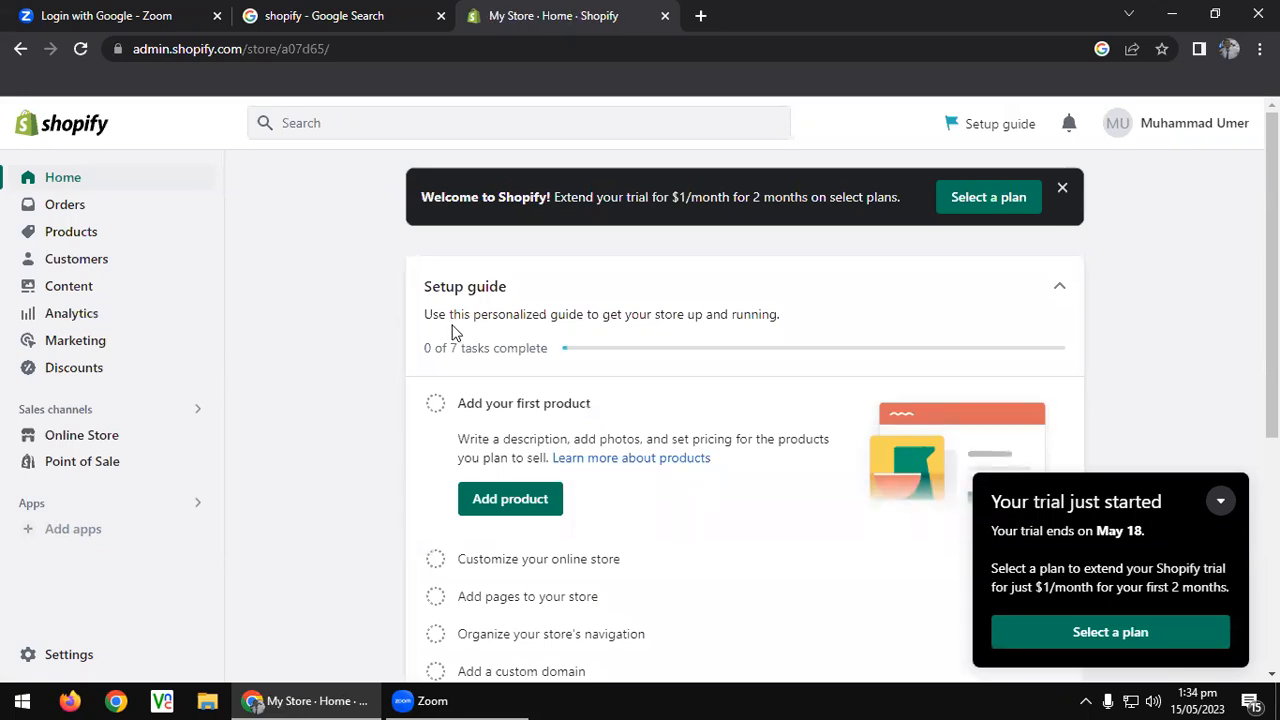
In Settings > Domains, open the primary myshopify.com domain and view the storefront in a new tab.
scroll(343, 441, down, 4)
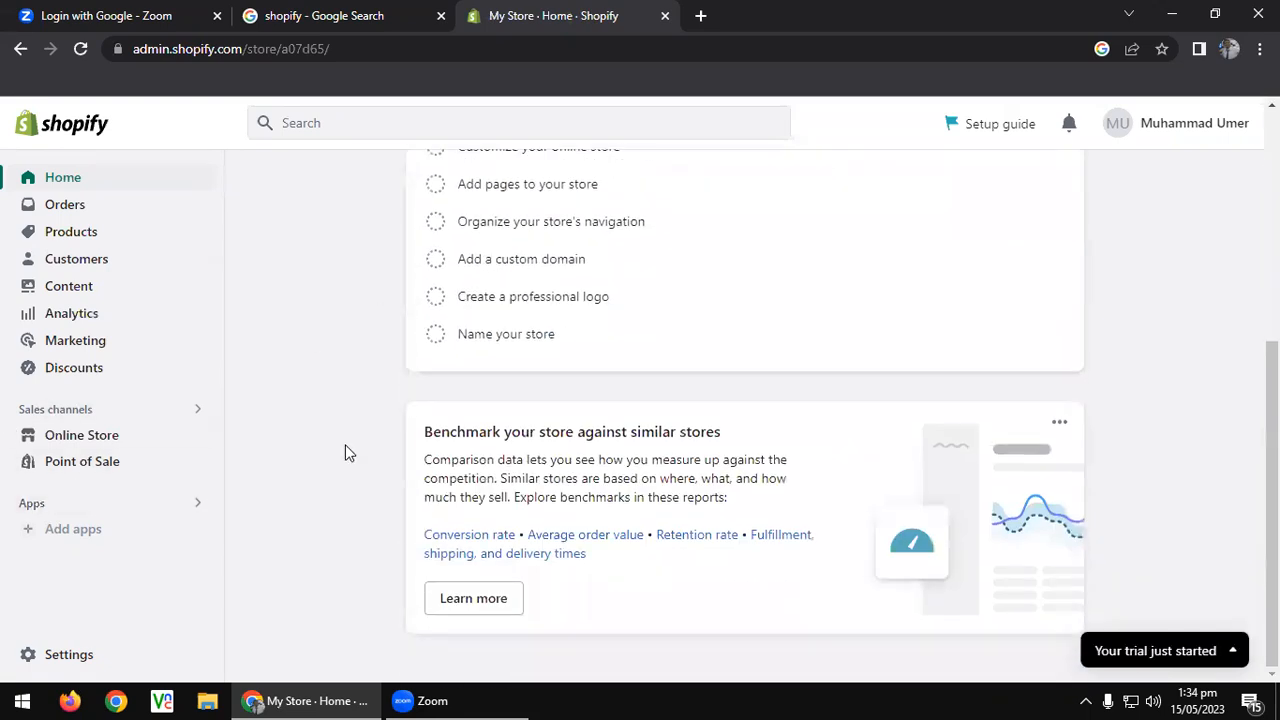
scroll(345, 444, up, 4)
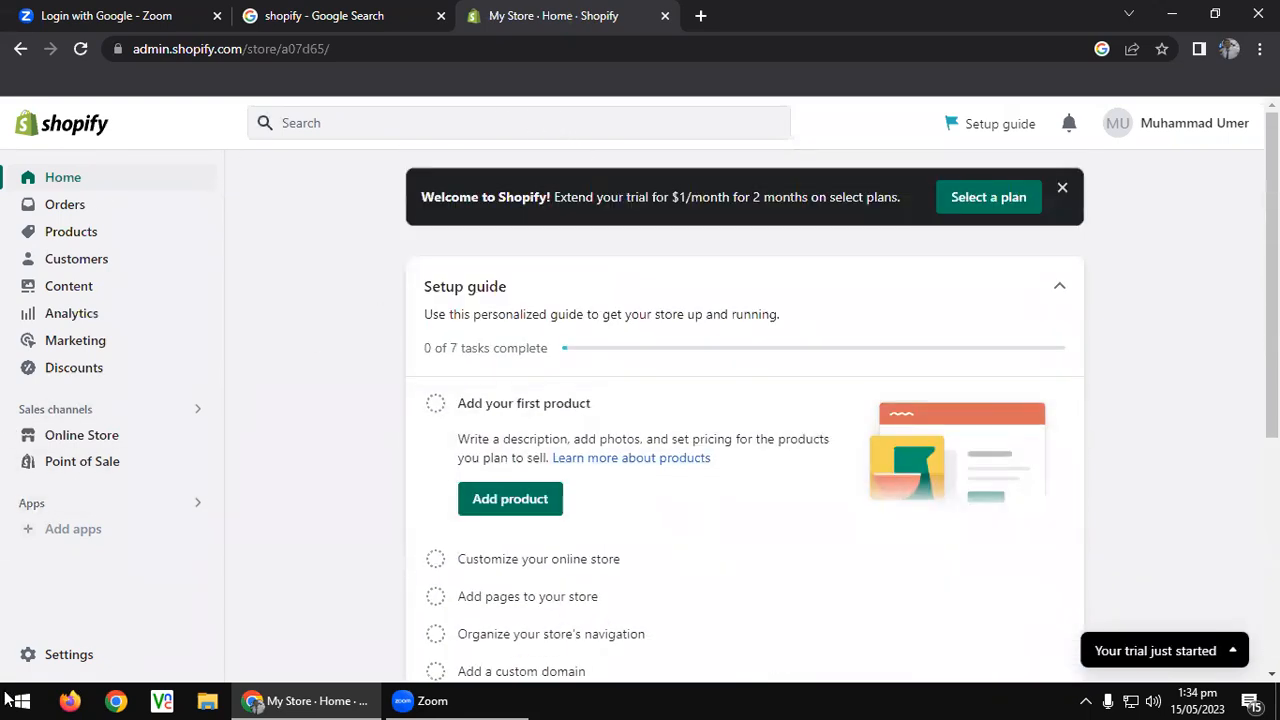
click(70, 657)
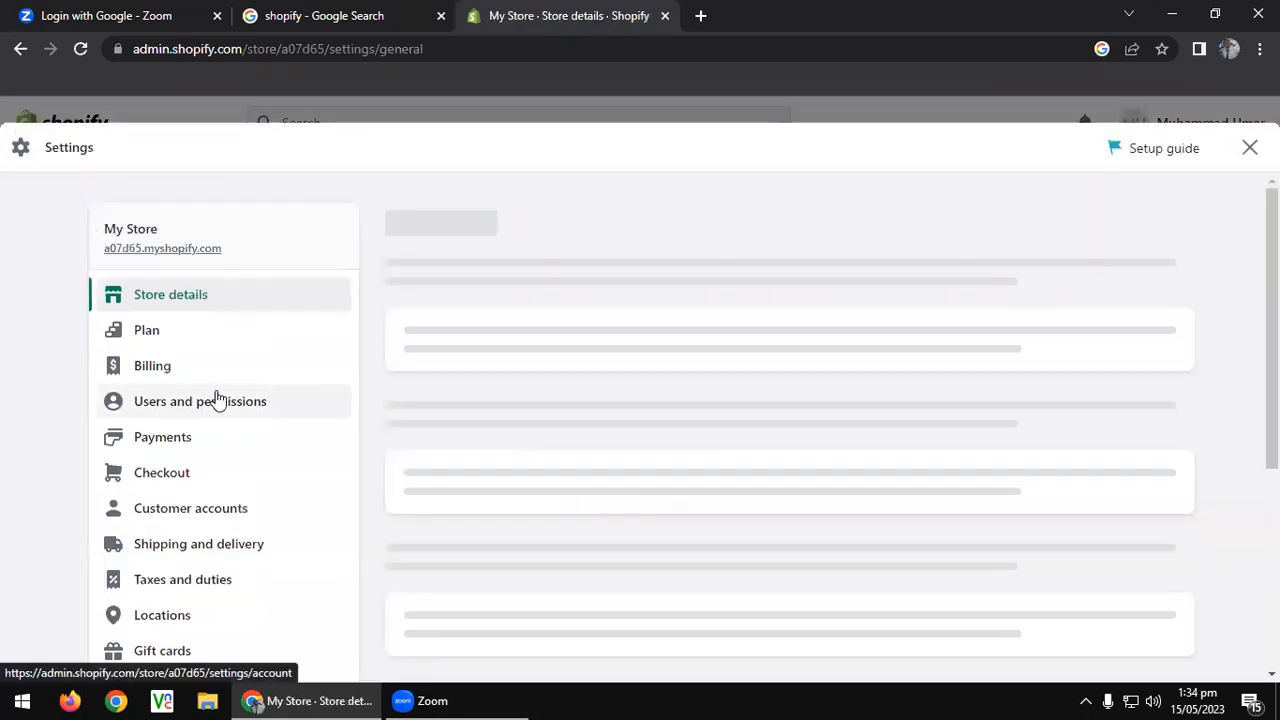
scroll(217, 398, down, 2)
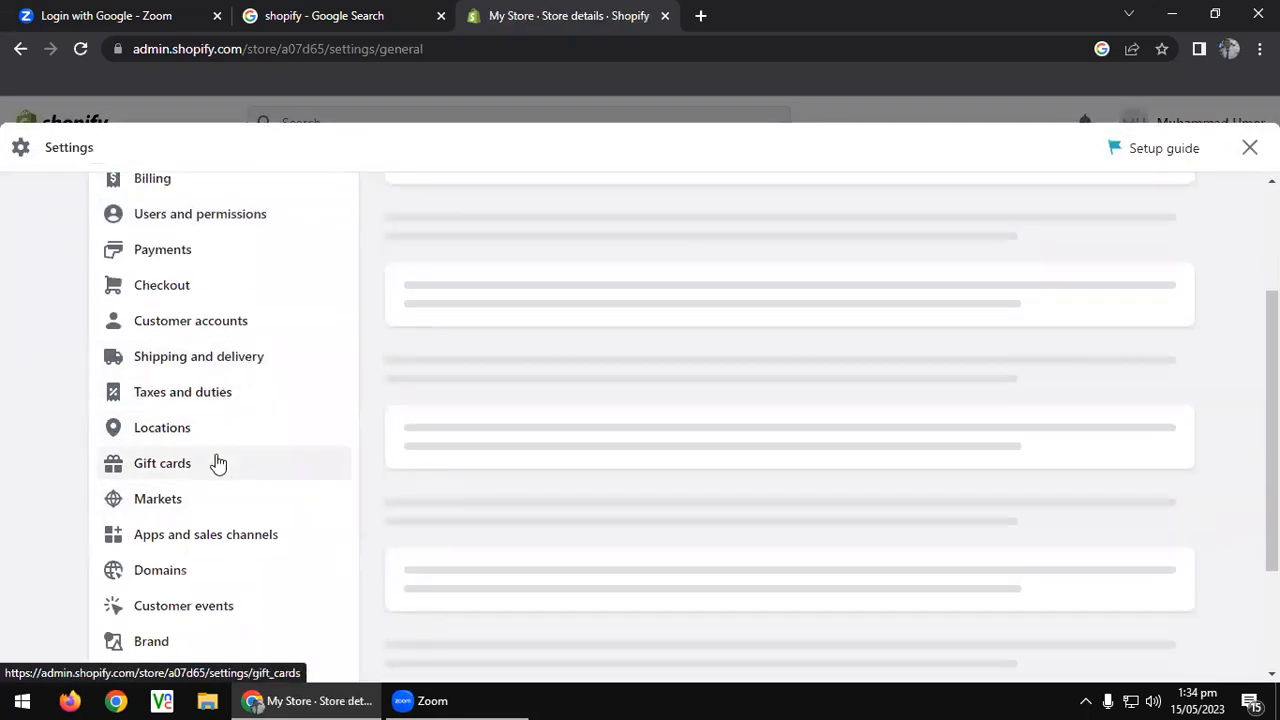
scroll(217, 460, down, 1)
click(177, 486)
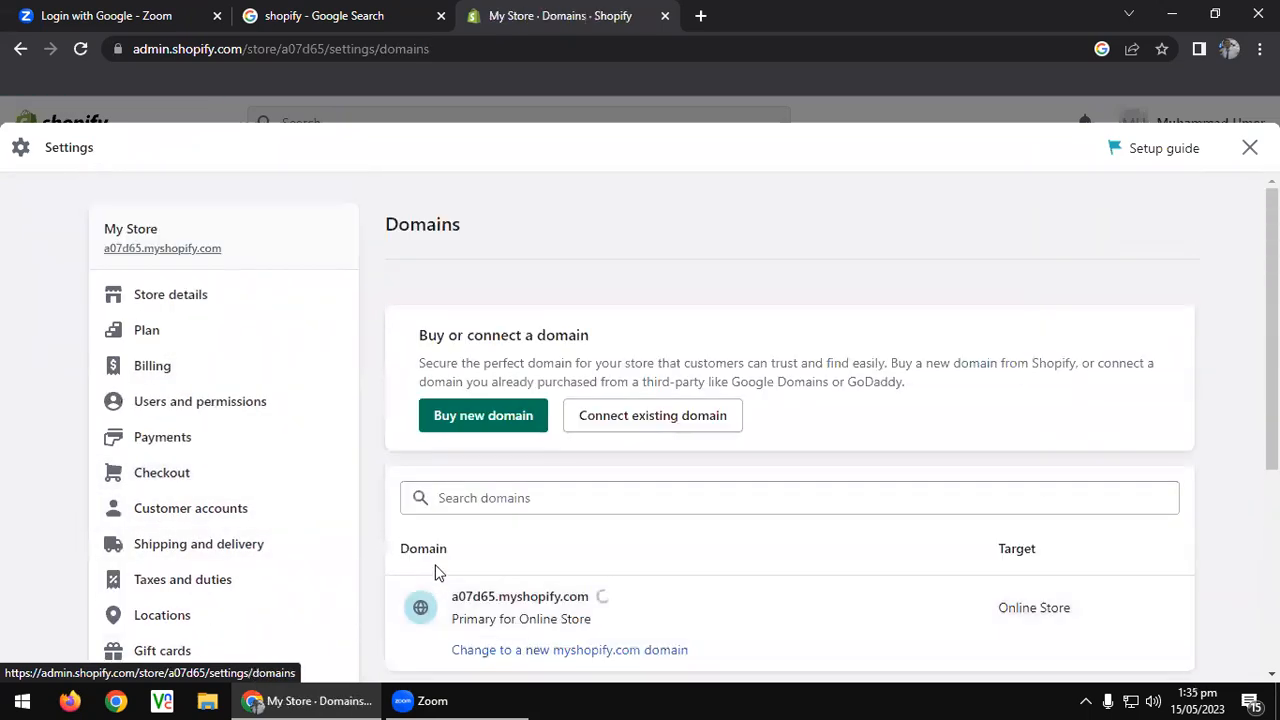
scroll(428, 566, down, 2)
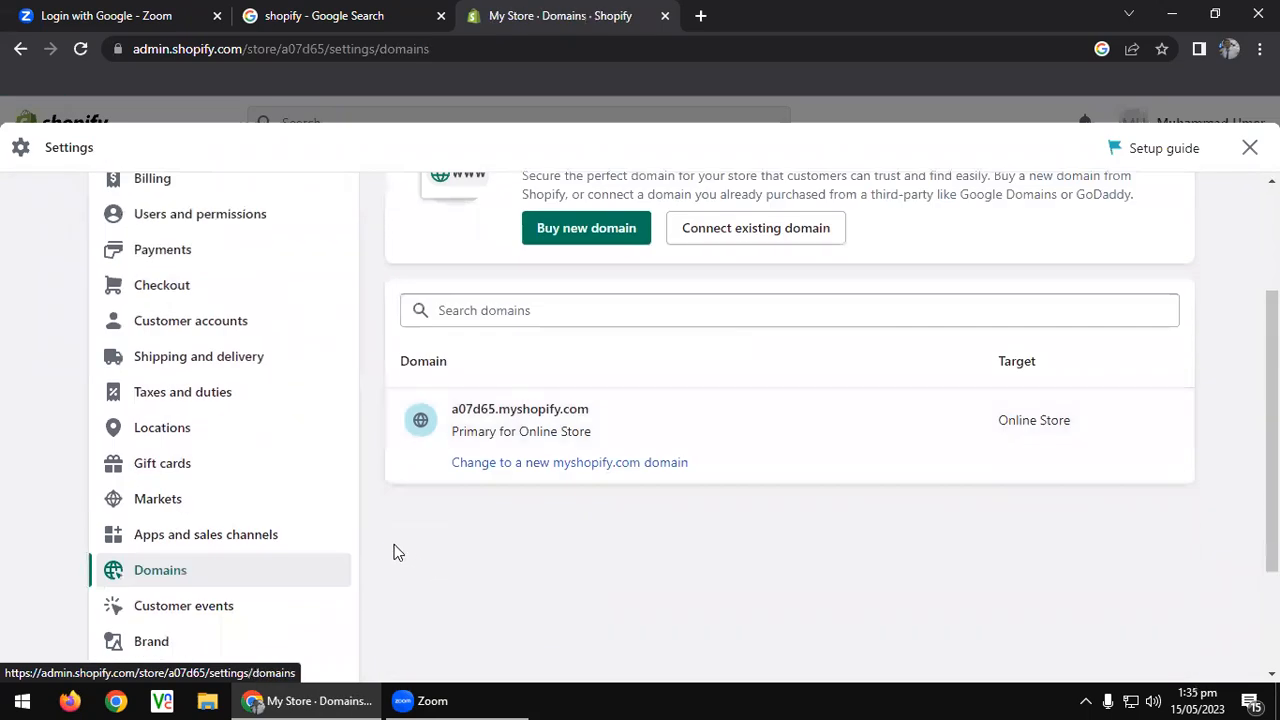
click(508, 418)
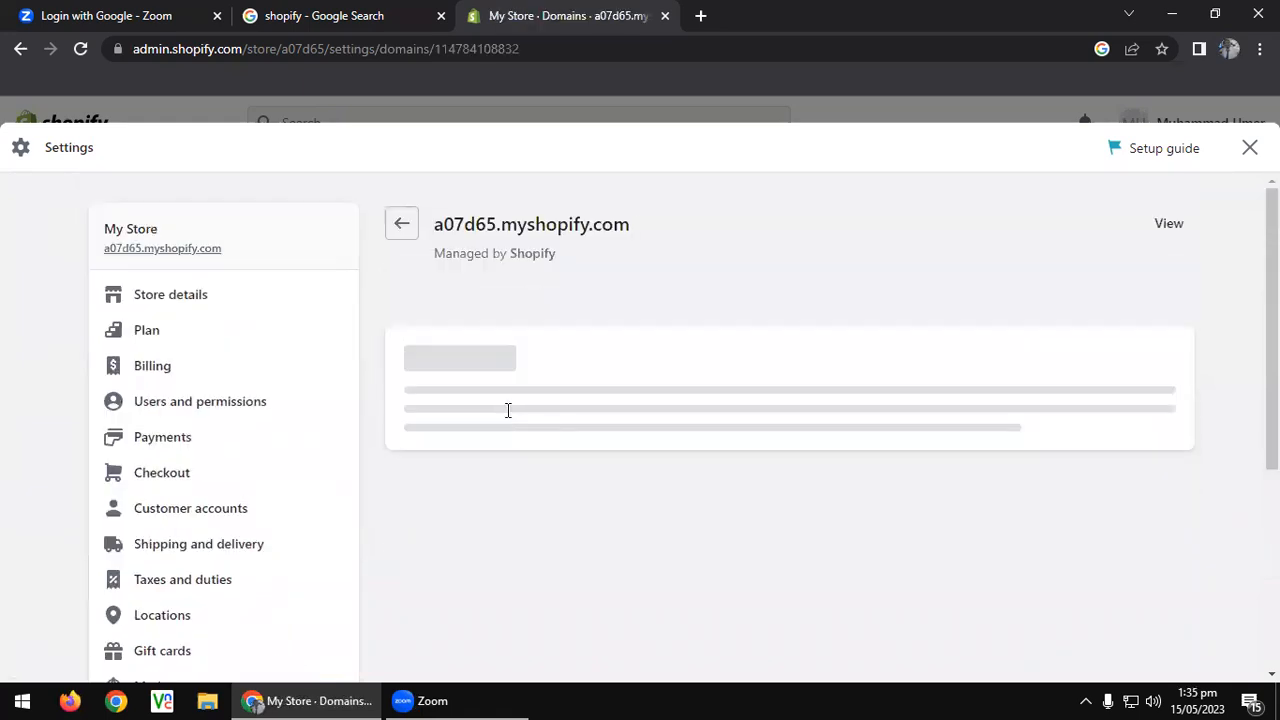
click(1160, 228)
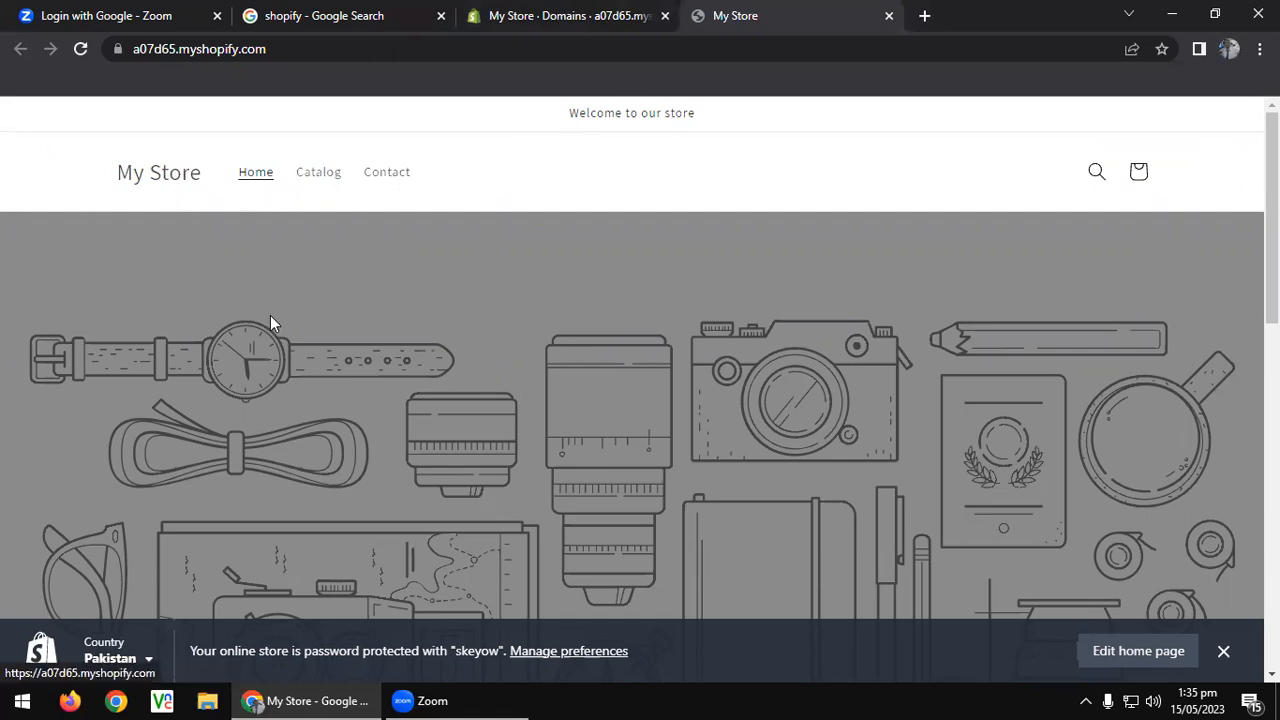
Scroll the storefront's featured products and select the newsletter Email field.
scroll(270, 335, down, 3)
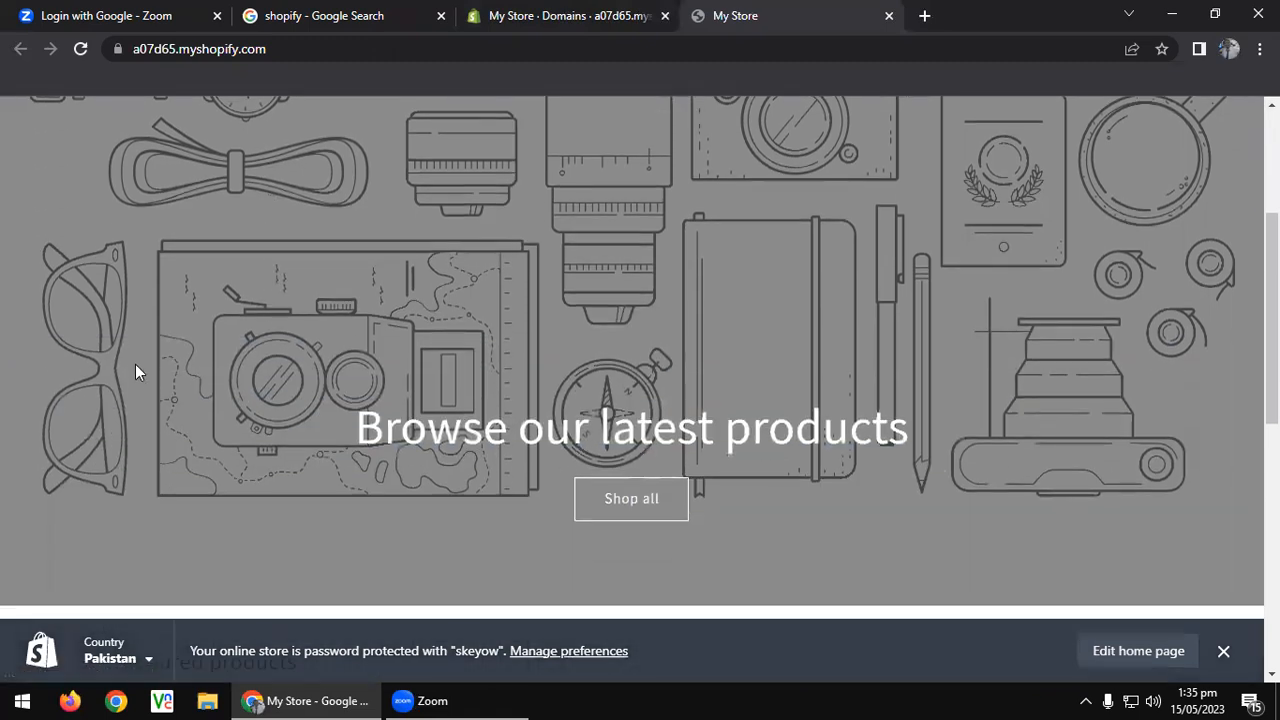
scroll(137, 358, down, 5)
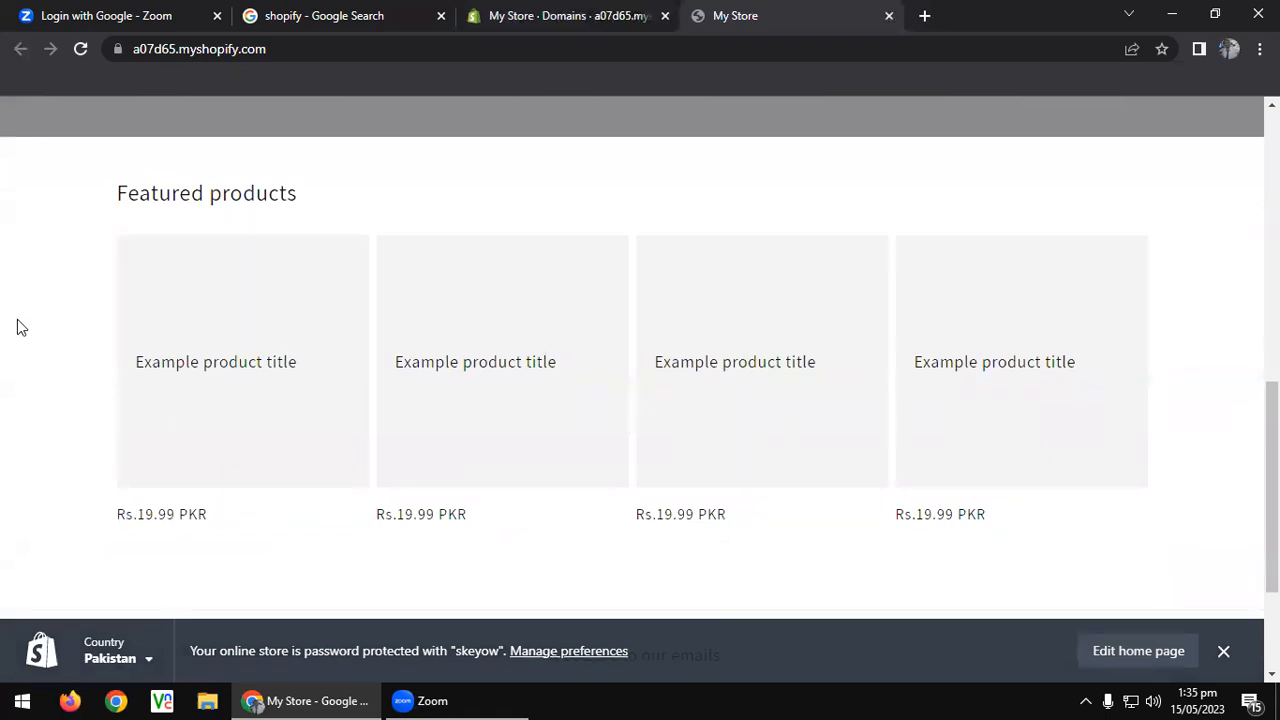
scroll(28, 316, down, 2)
click(626, 503)
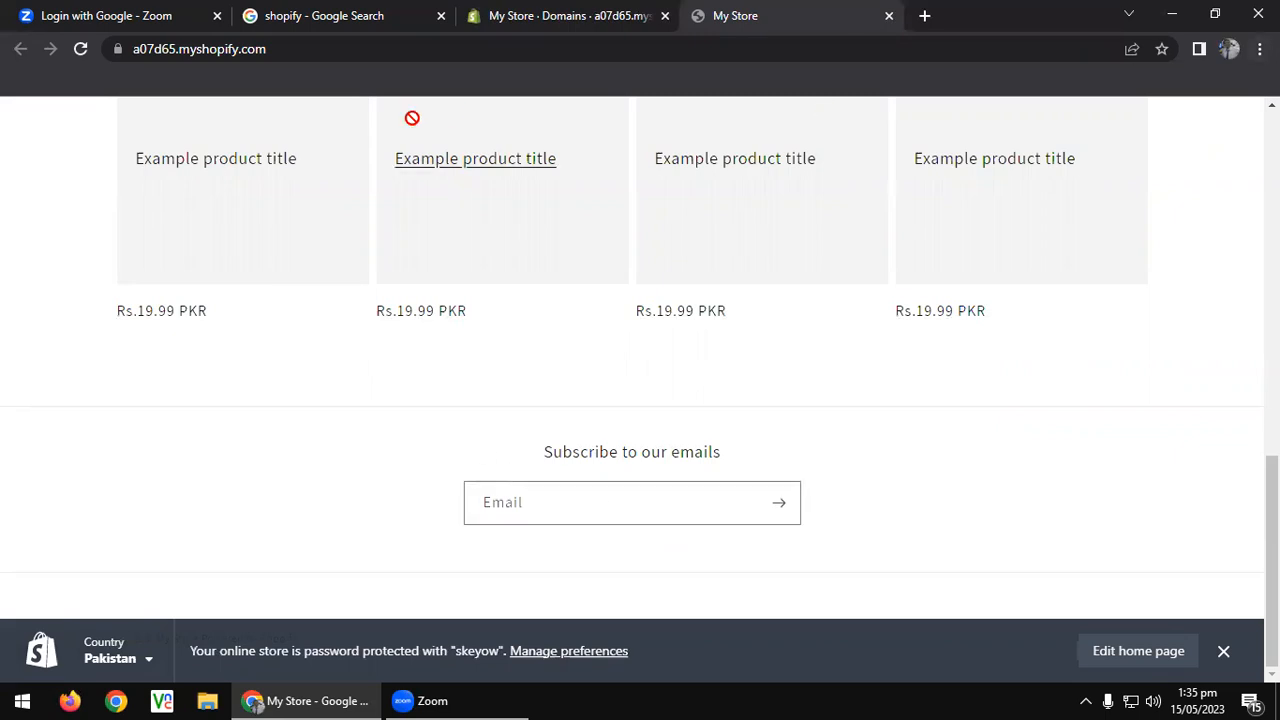
Return to the admin tab and close Settings to get back to the admin Home page.
click(588, 10)
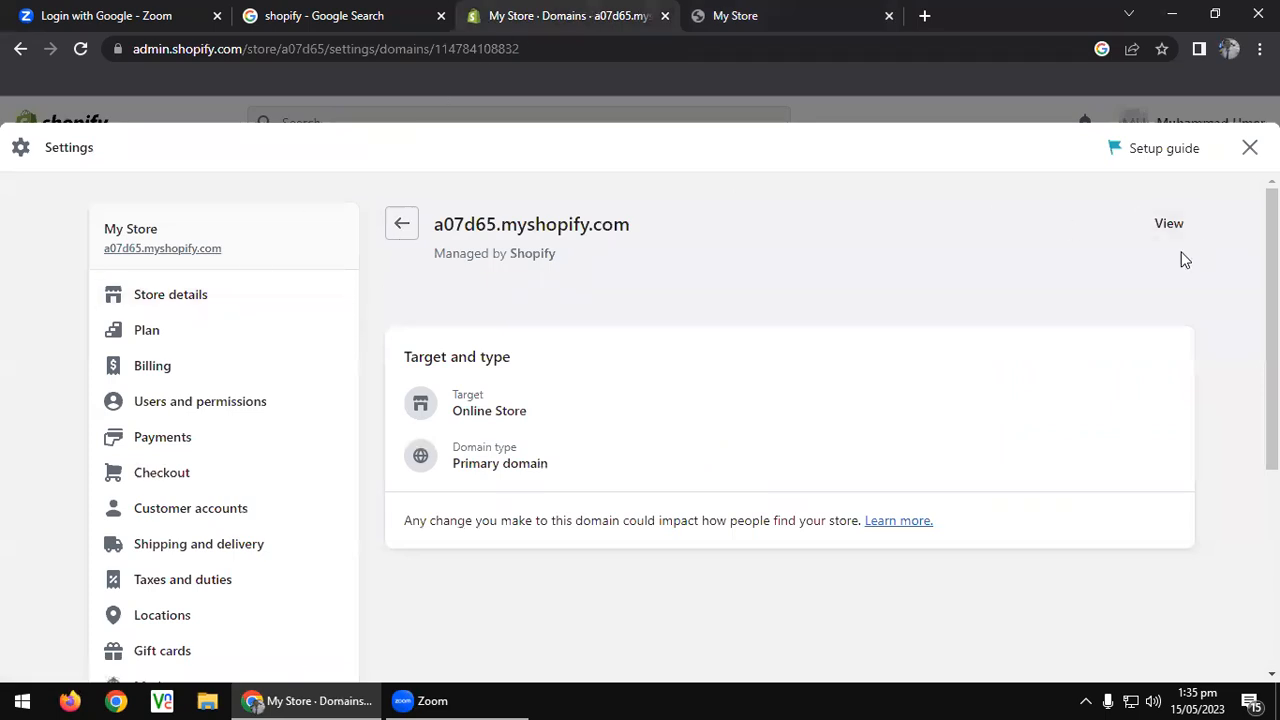
click(829, 9)
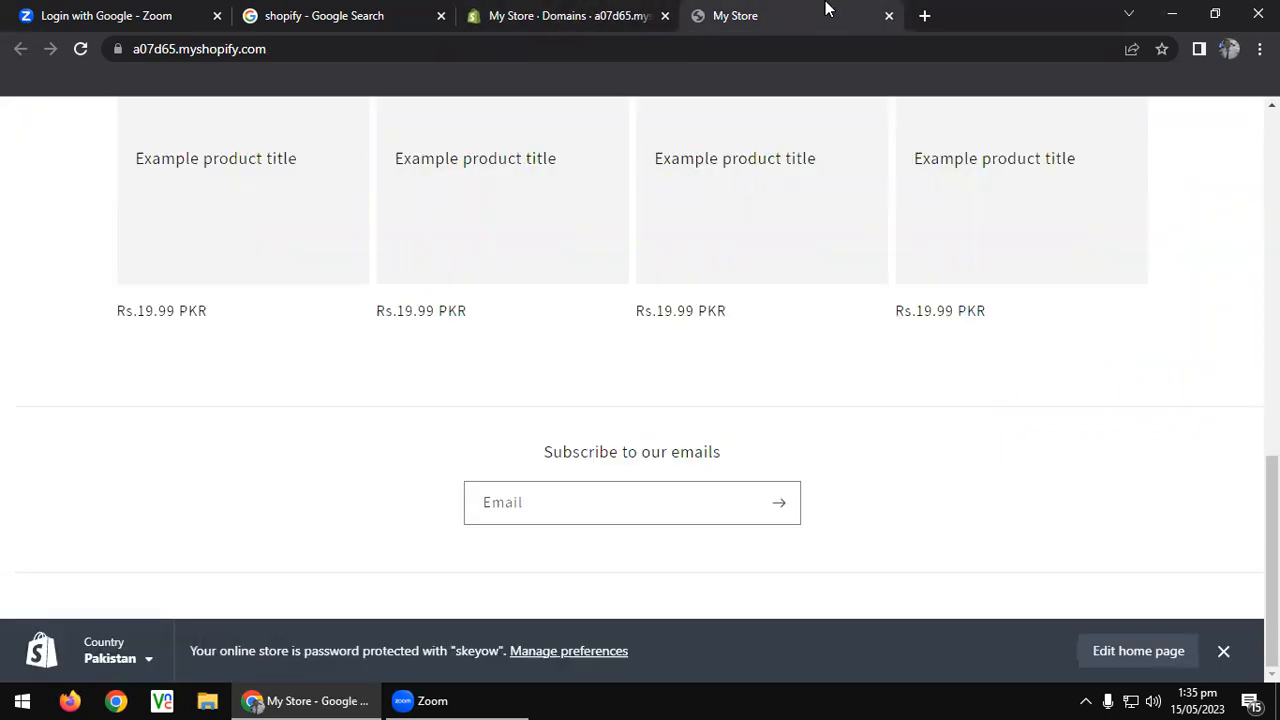
click(568, 9)
key(Escape)
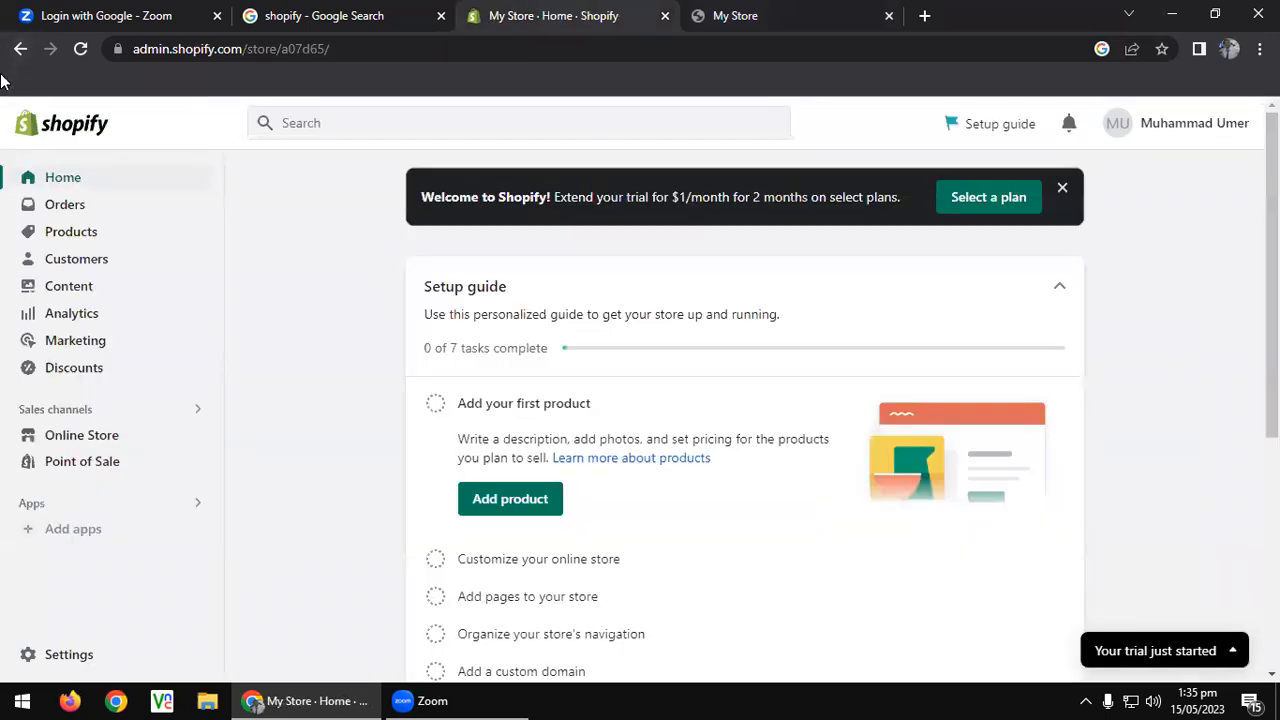
Visit Orders, Products, Collections, Inventory, Purchase orders, Transfers, Gift cards, then Customers.
click(66, 206)
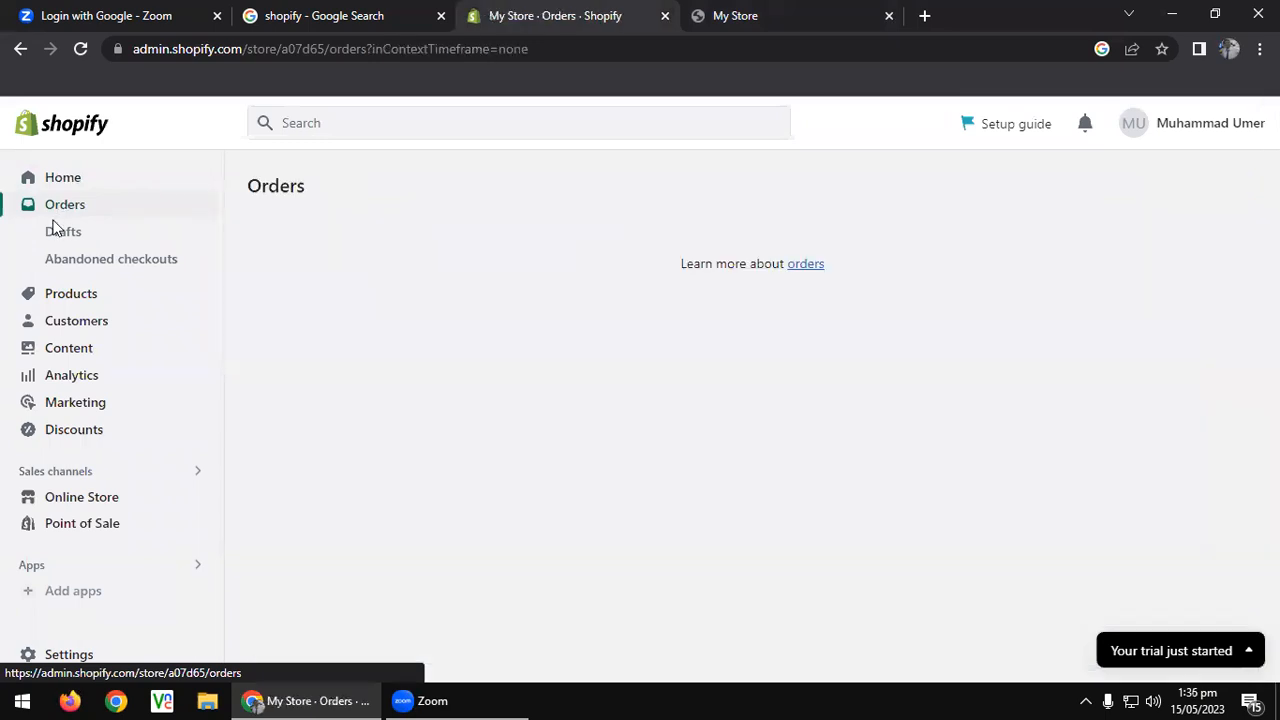
click(69, 296)
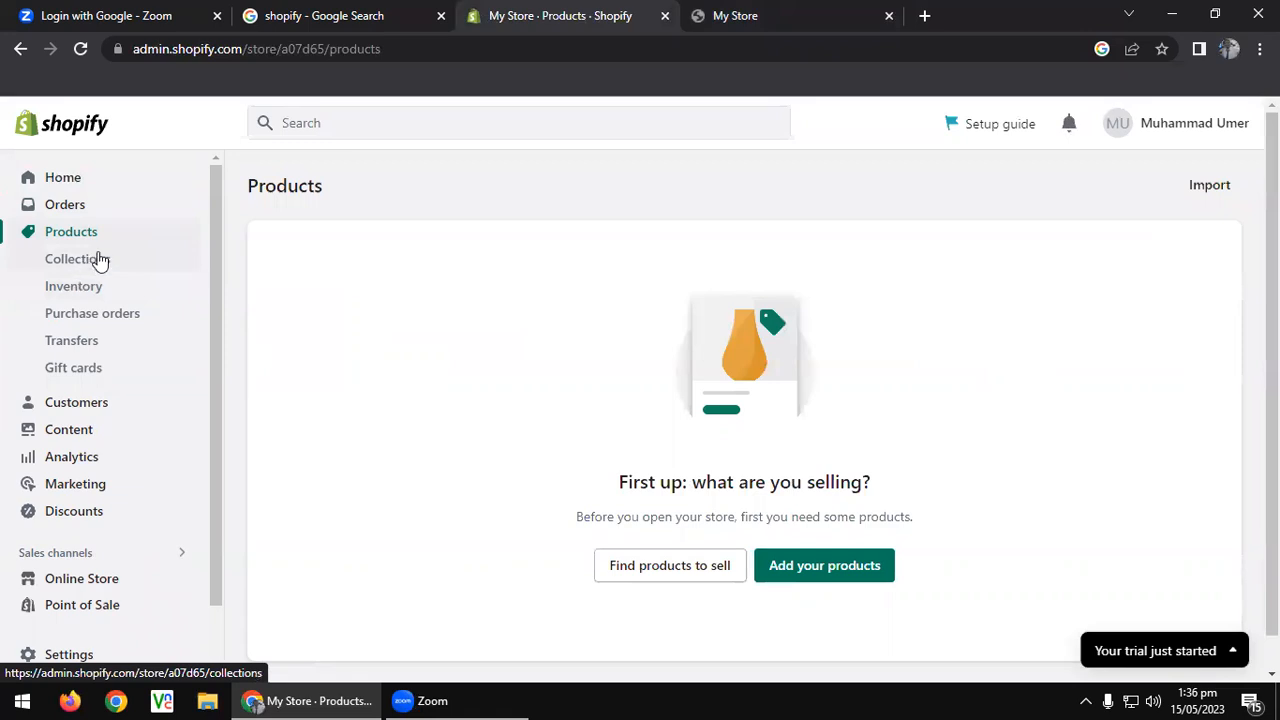
click(92, 263)
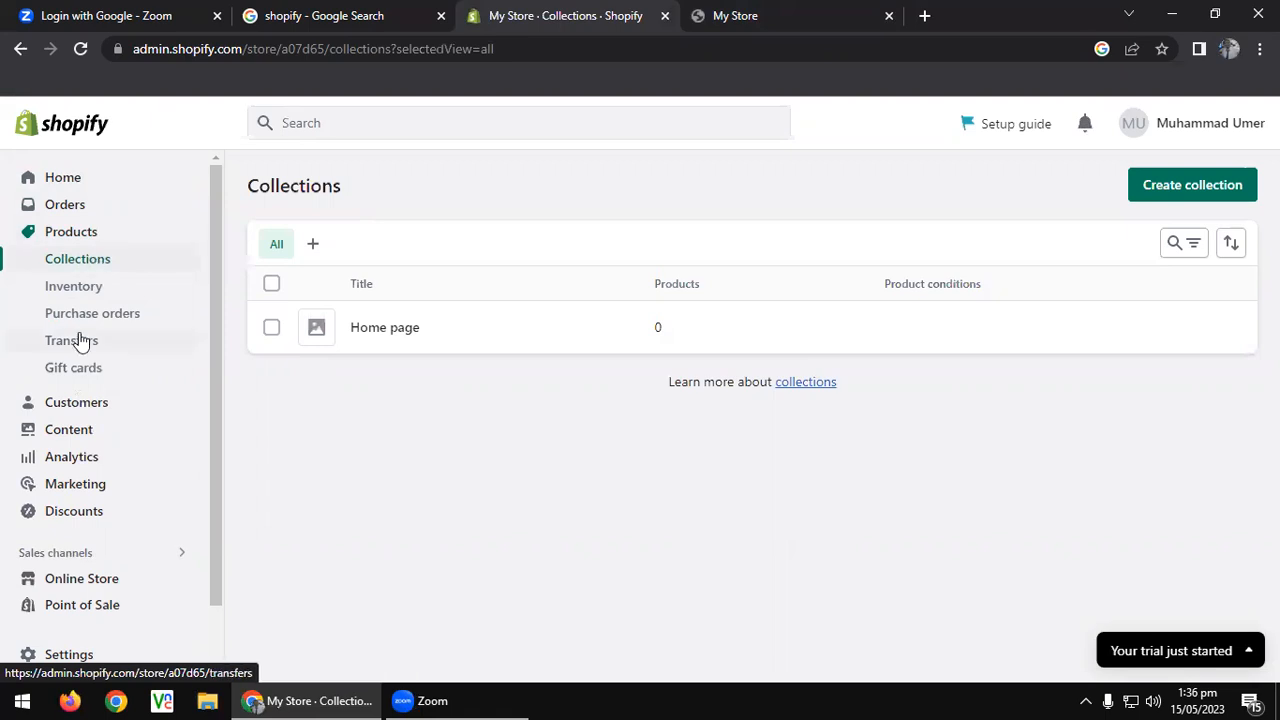
click(77, 286)
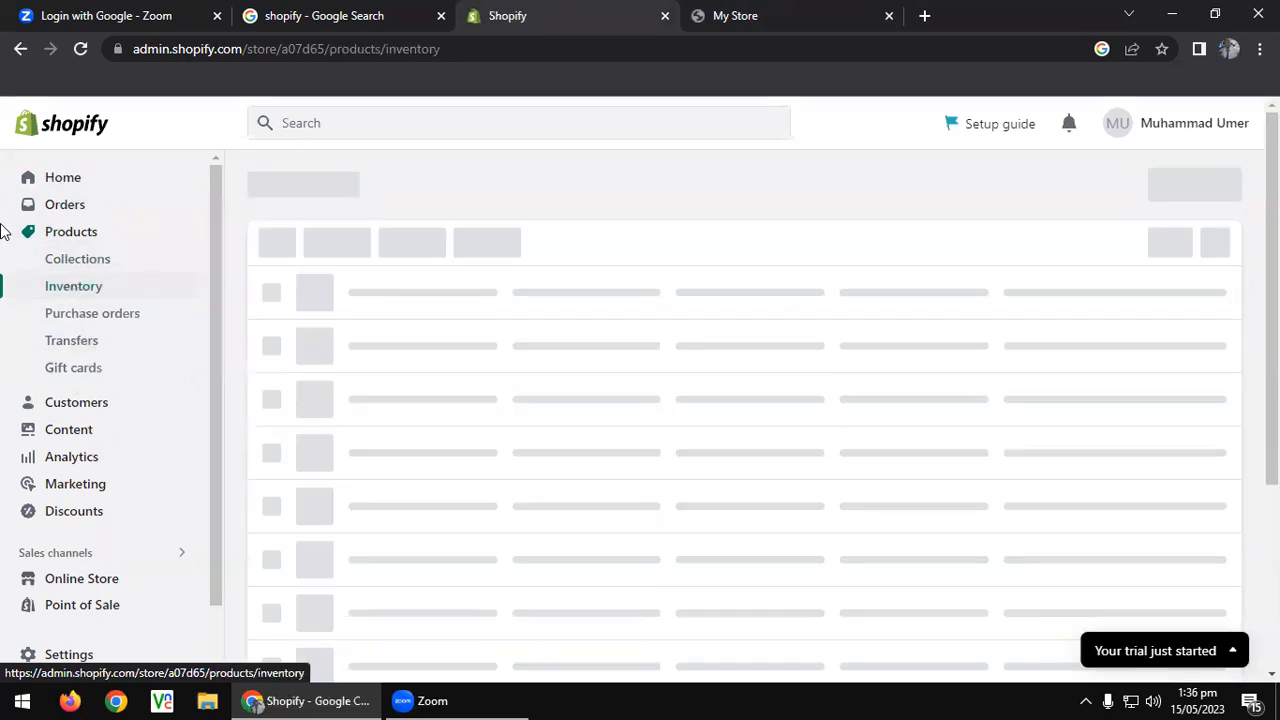
click(60, 320)
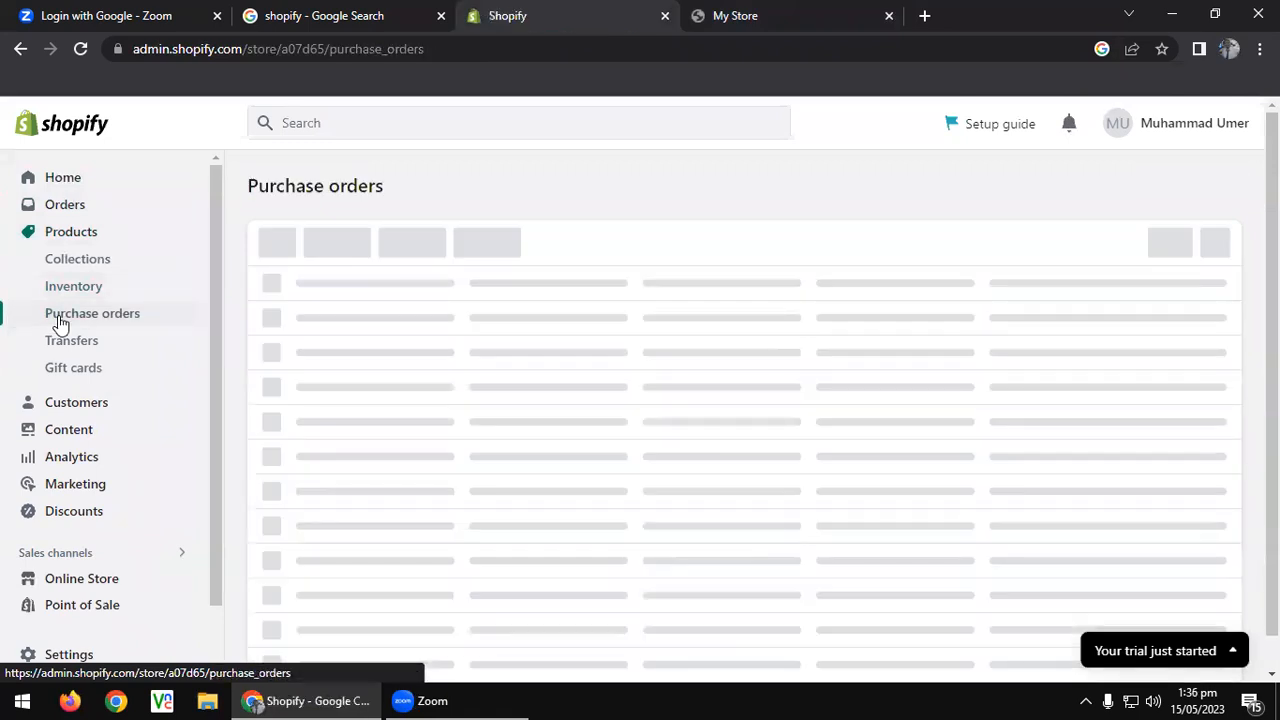
click(60, 343)
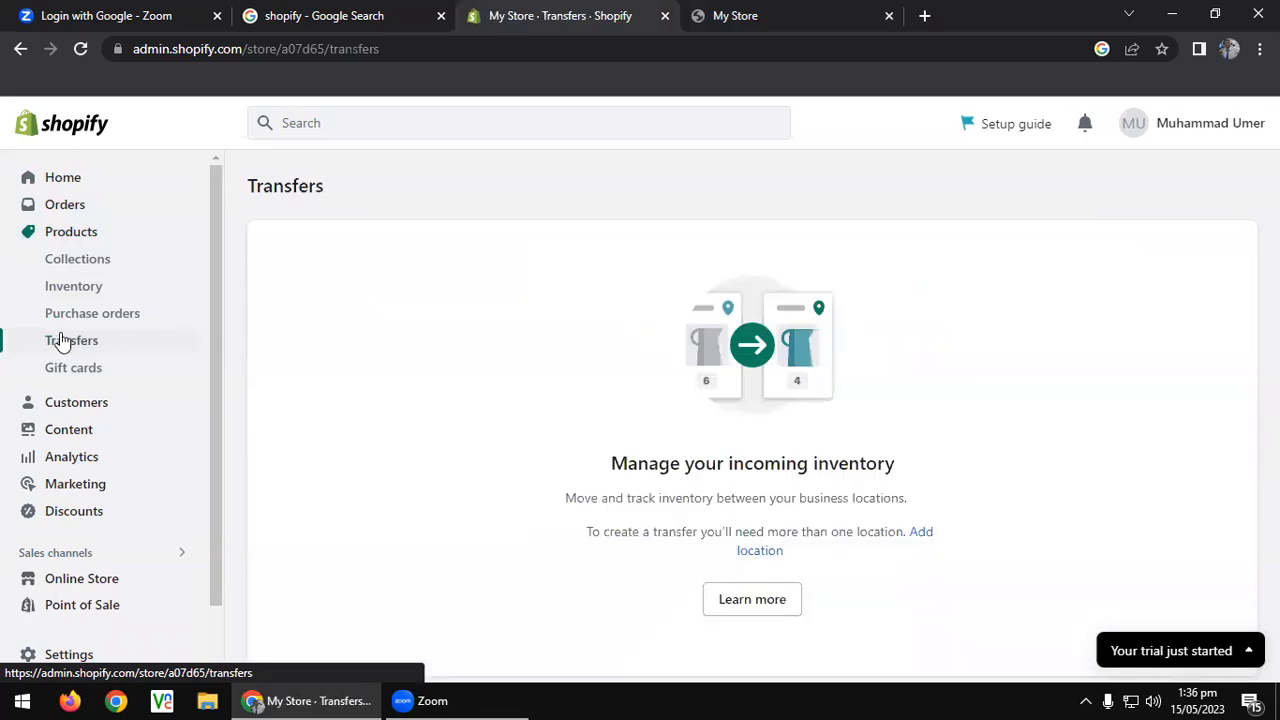
click(60, 370)
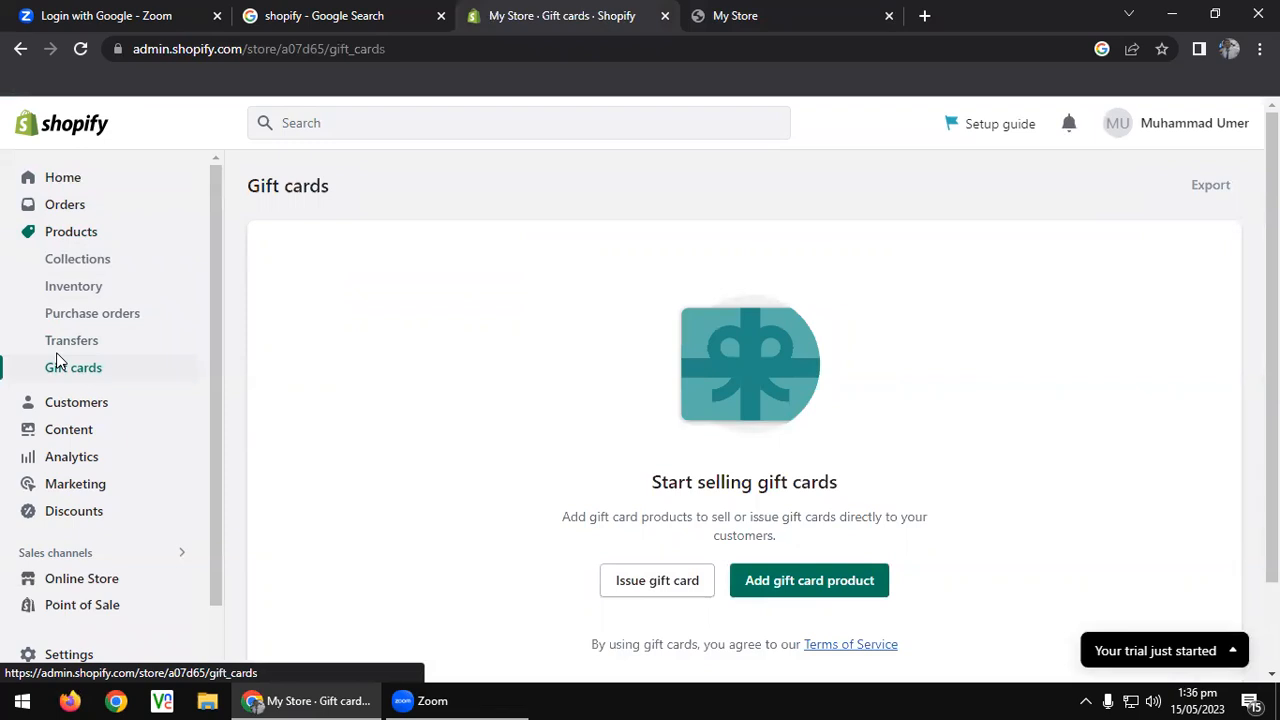
click(75, 400)
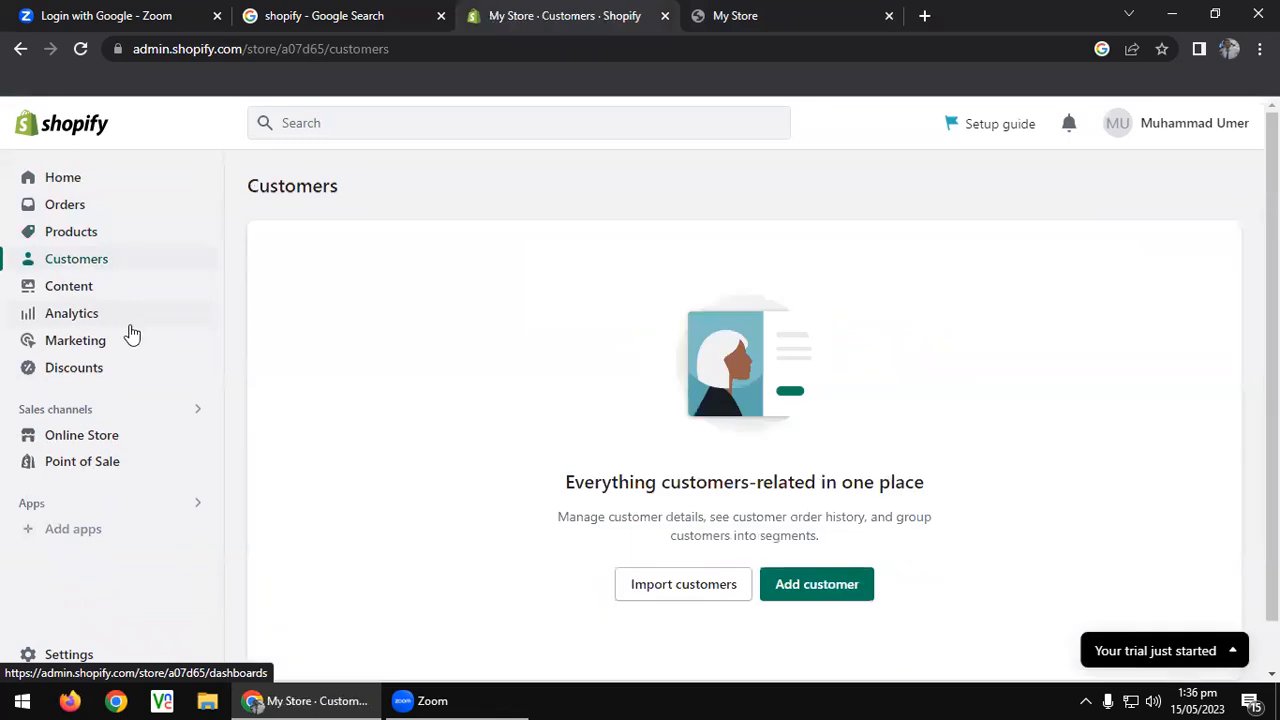
Browse the Content metaobjects and scroll through the Analytics dashboard.
click(64, 288)
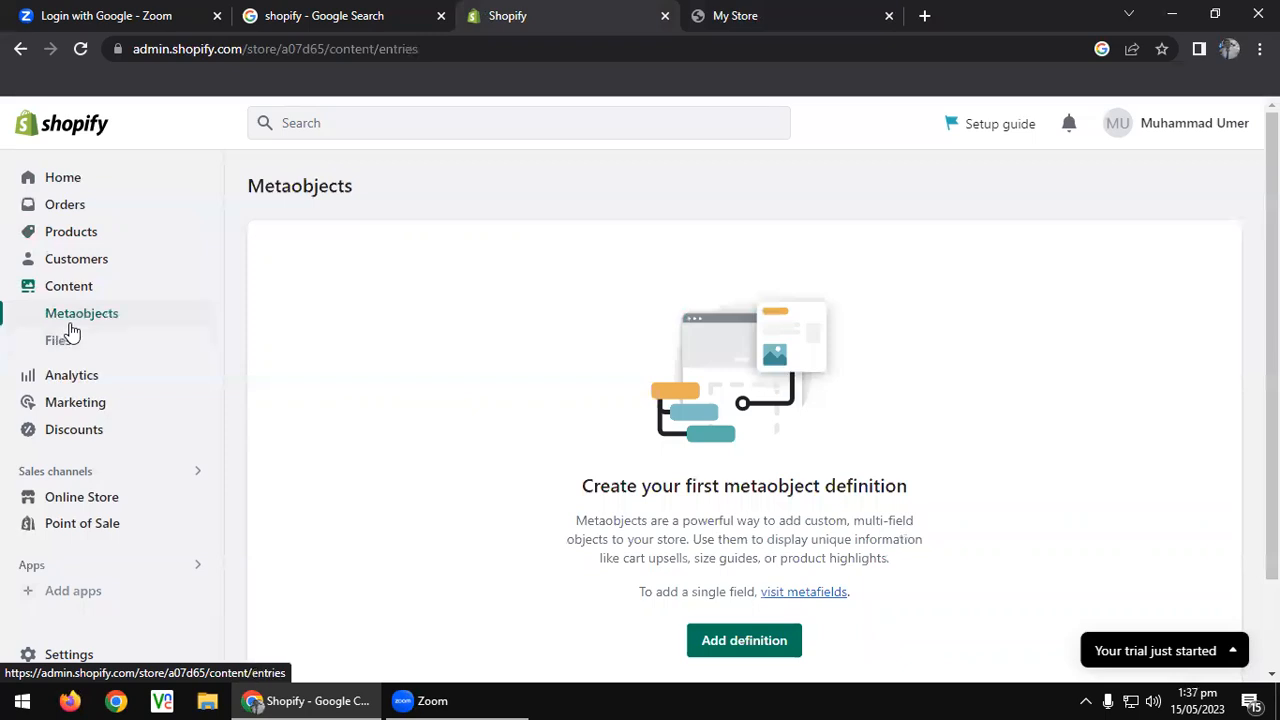
click(64, 375)
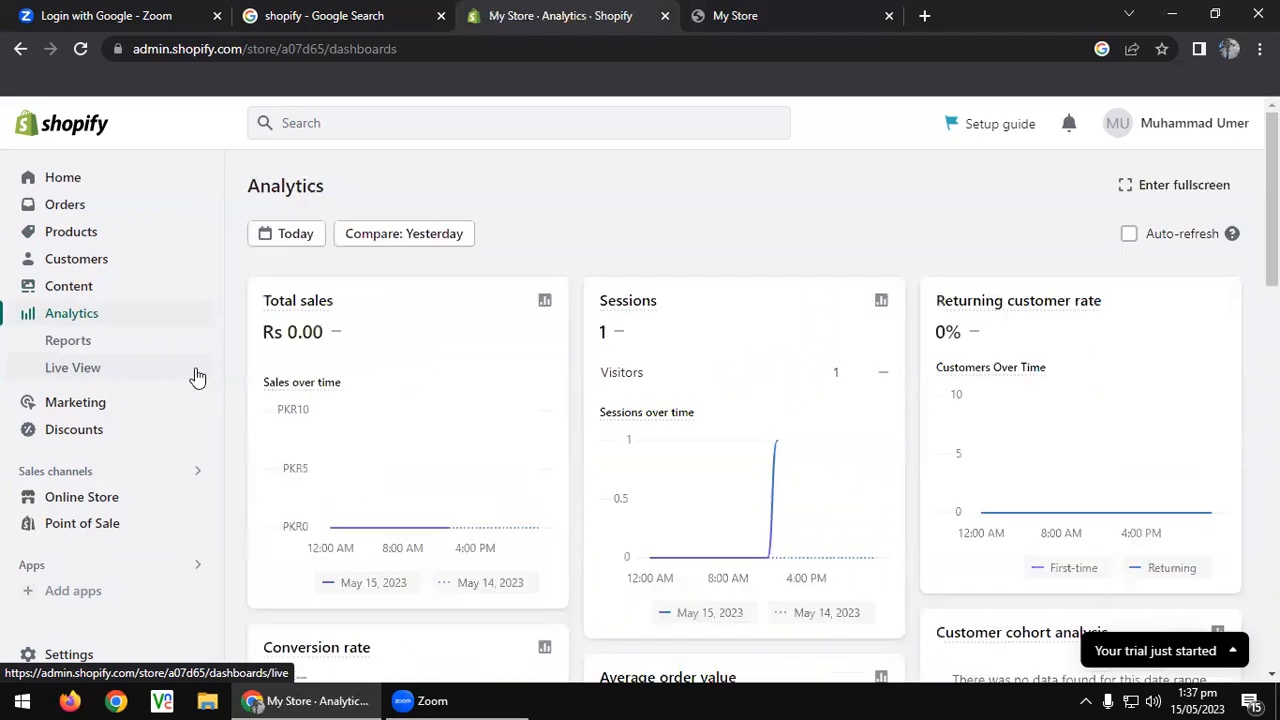
scroll(791, 398, down, 4)
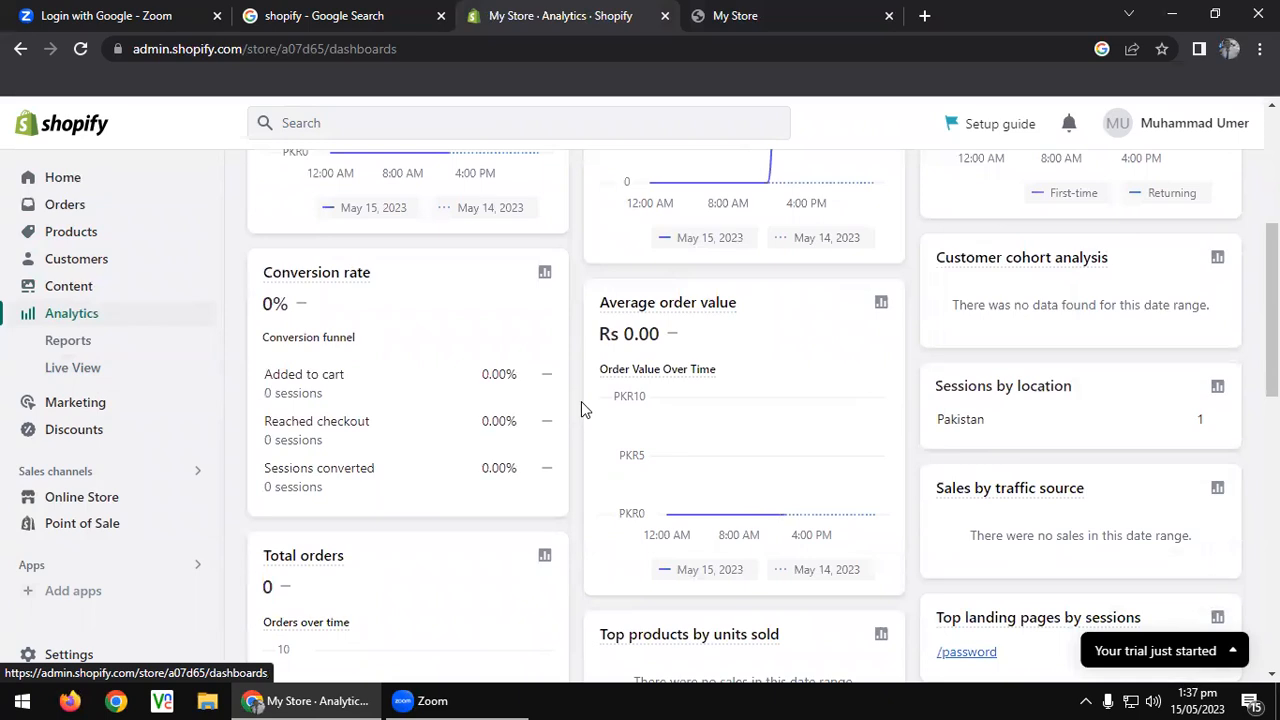
scroll(581, 401, down, 4)
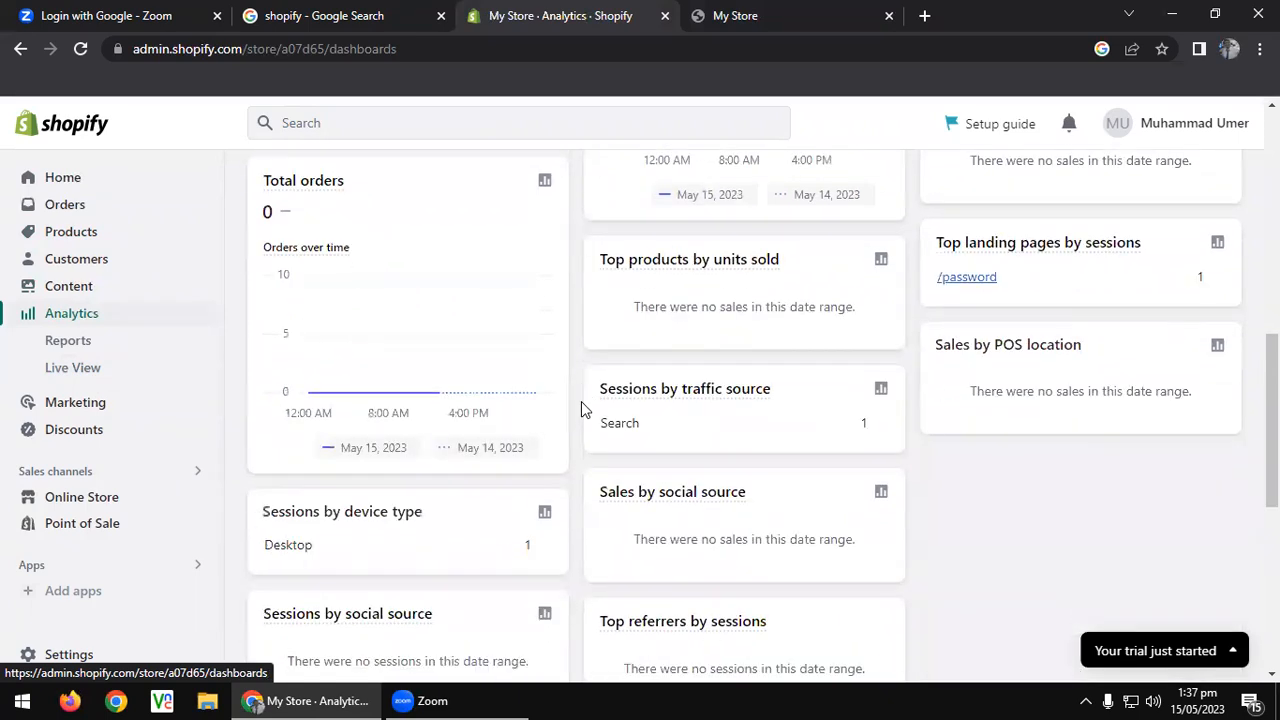
scroll(581, 402, down, 5)
scroll(581, 401, up, 4)
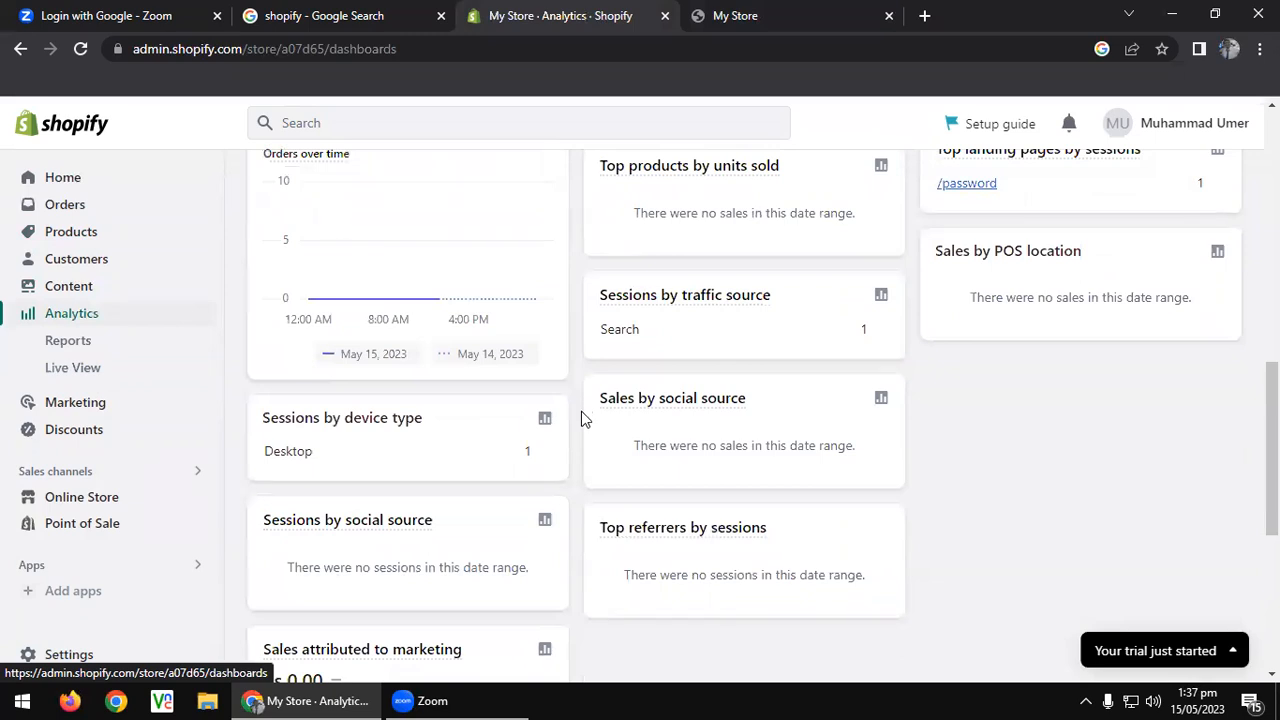
scroll(585, 418, up, 5)
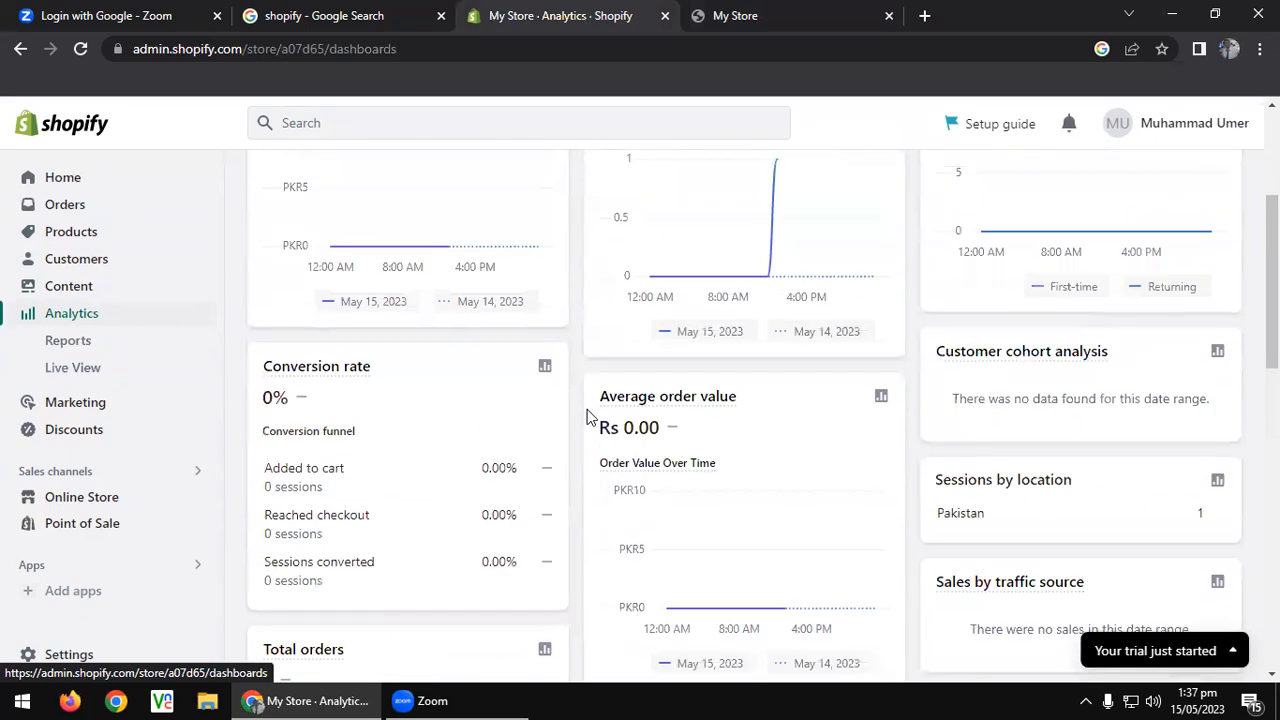
scroll(586, 414, up, 3)
Check Live View and the empty Marketing overview, then head to Online Store themes.
click(68, 370)
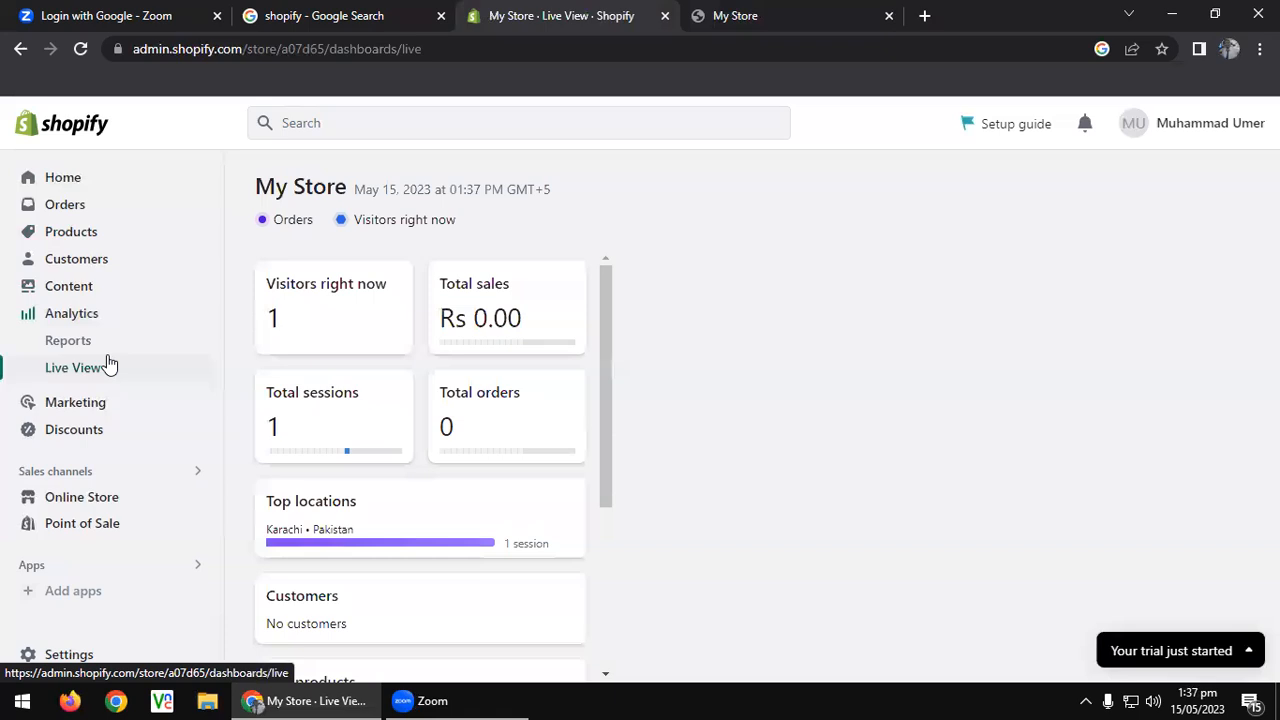
click(92, 400)
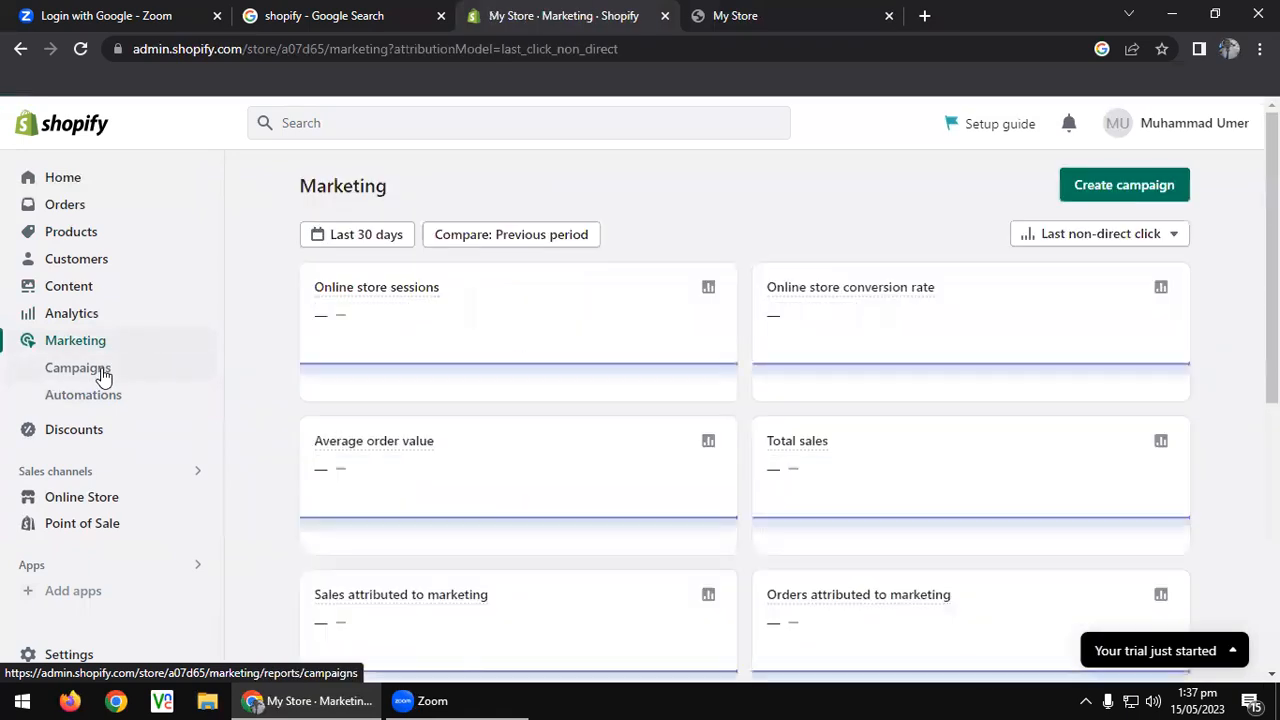
scroll(100, 390, down, 3)
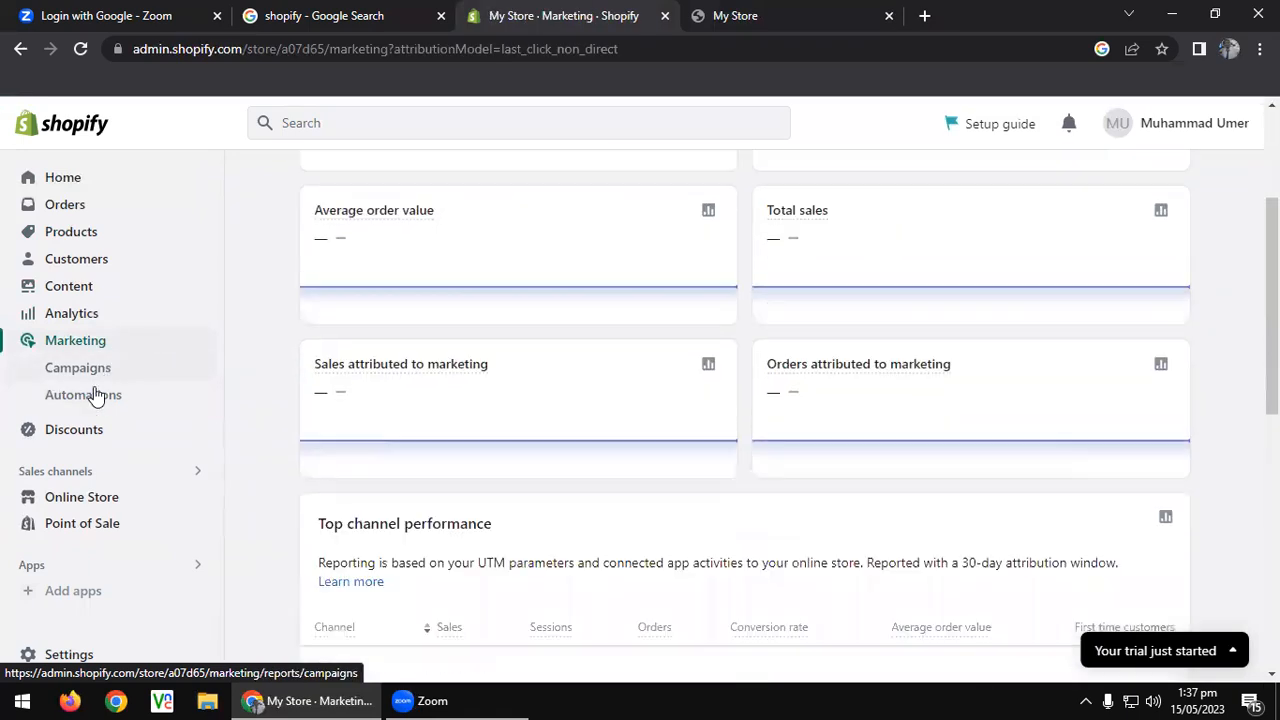
click(123, 495)
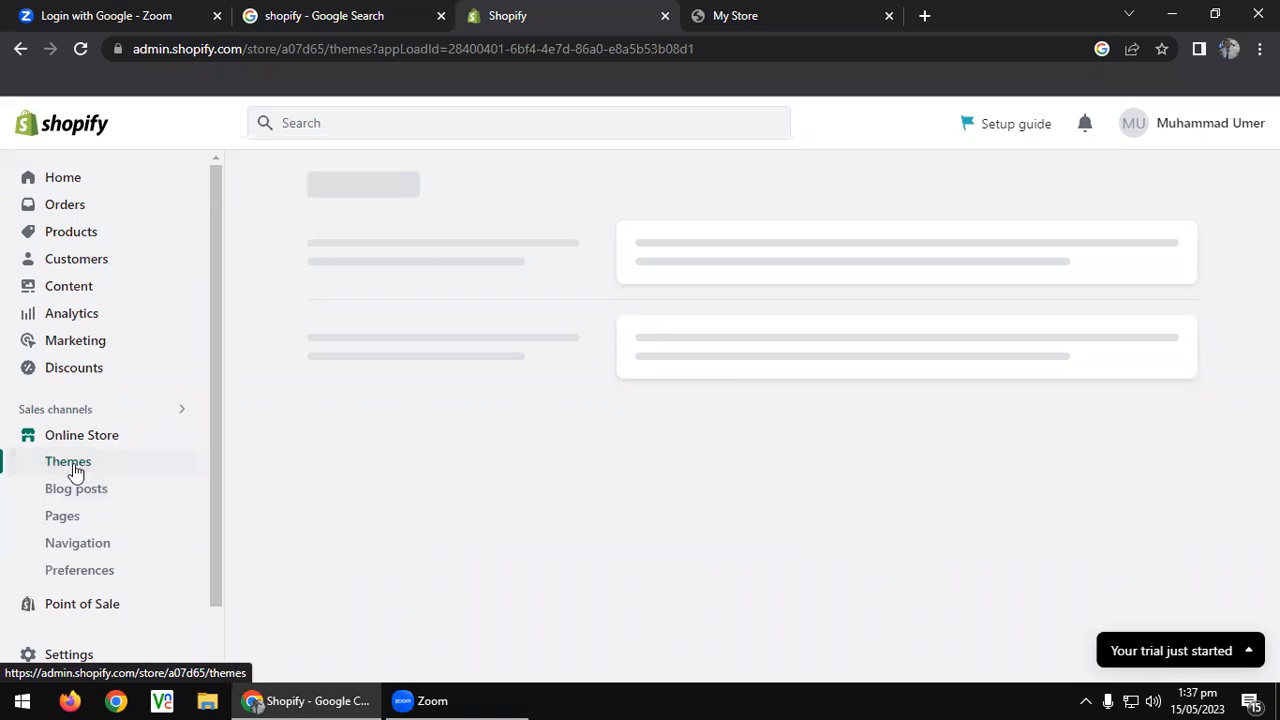
Leave the unloaded Themes page for the My Store storefront tab, after a brief Zoom detour.
click(72, 465)
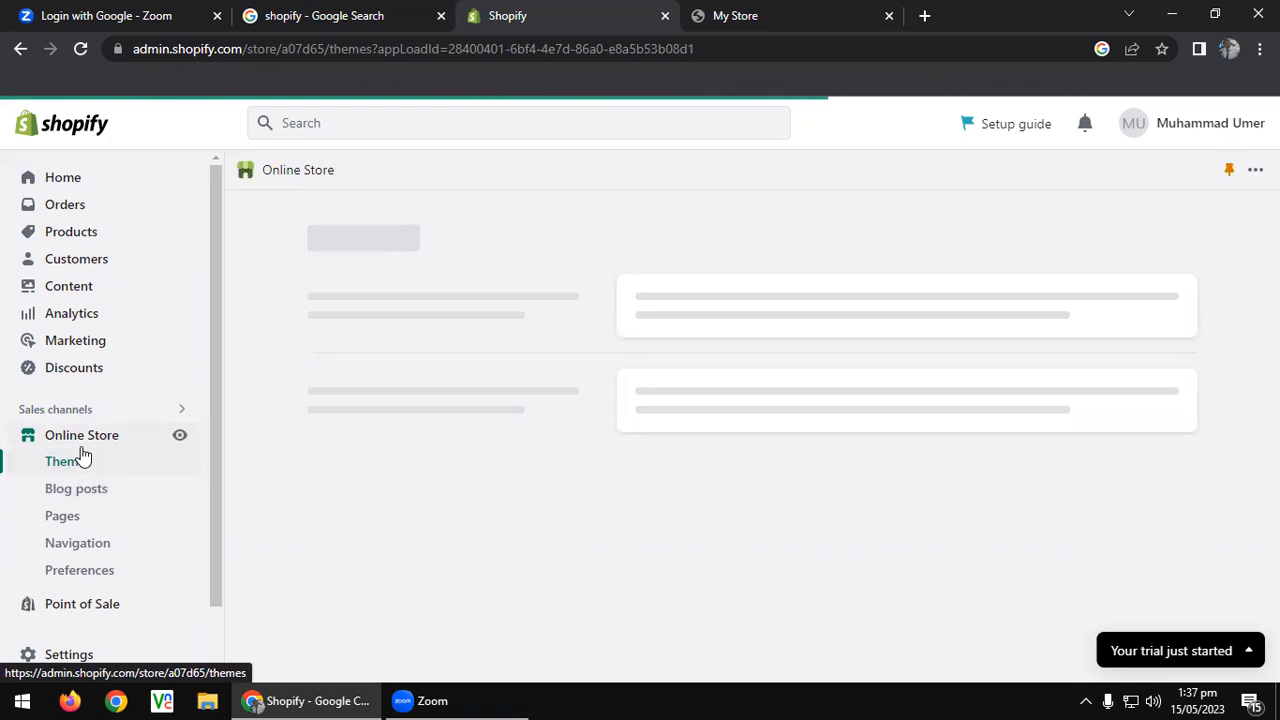
click(409, 699)
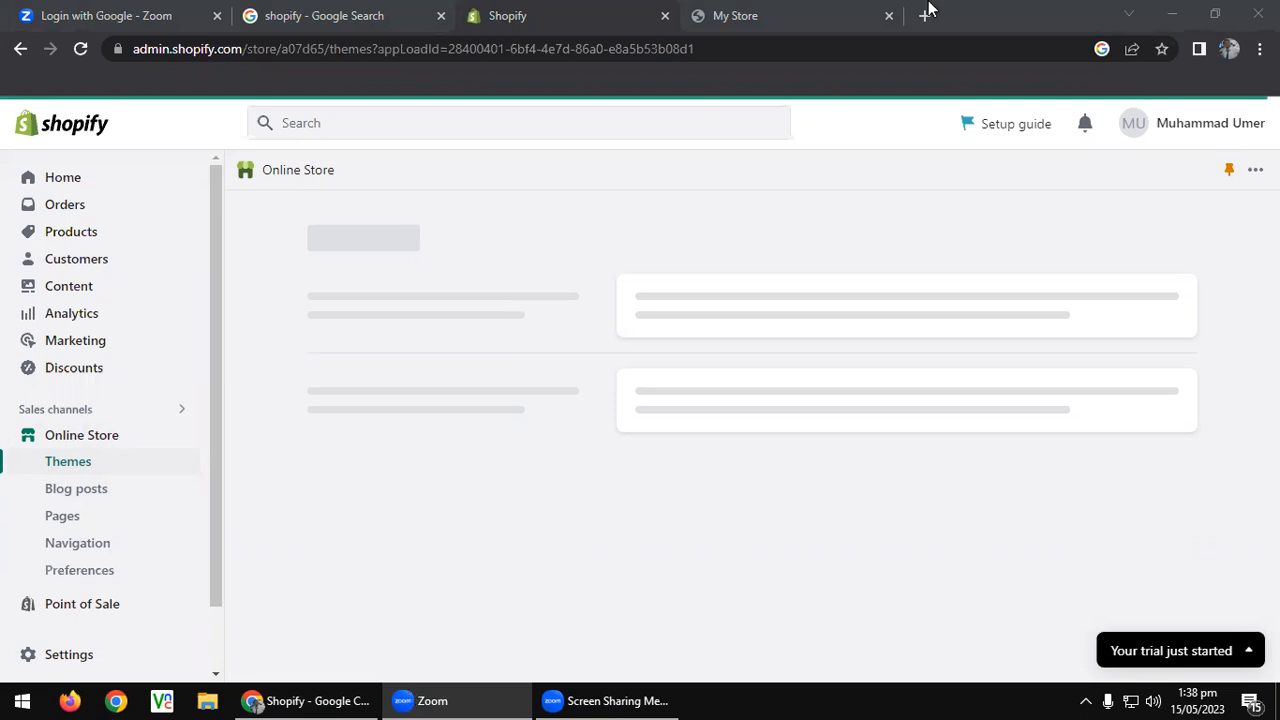
click(446, 335)
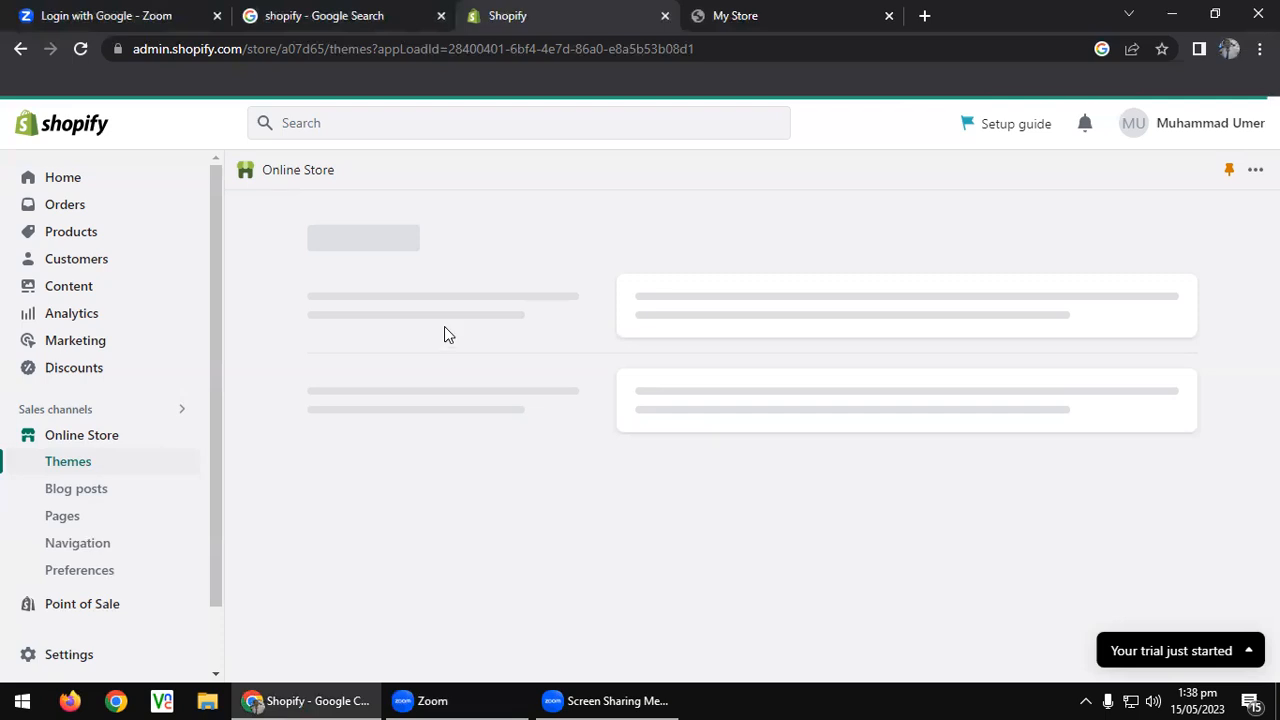
click(757, 10)
scroll(100, 117, up, 5)
scroll(95, 105, up, 3)
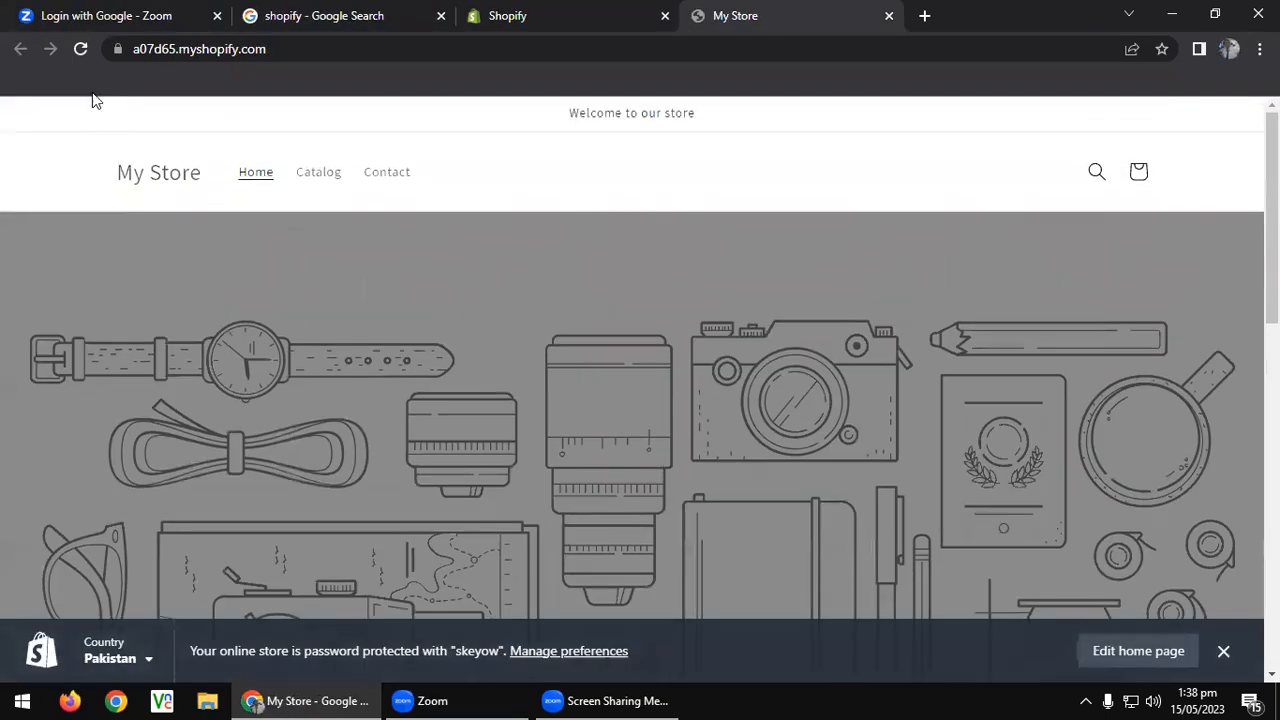
Reload the storefront and preview it in DevTools at Galaxy S8+ and Galaxy Fold sizes.
click(80, 49)
right_click(929, 190)
click(1008, 476)
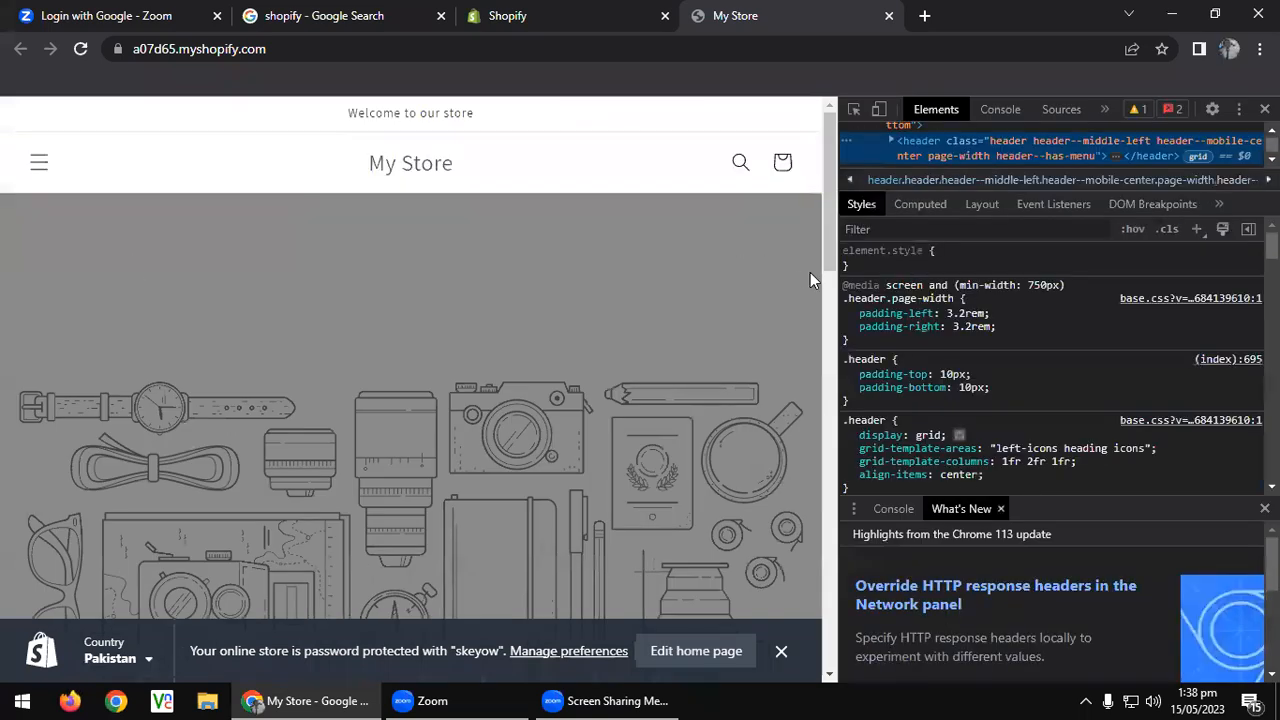
click(874, 111)
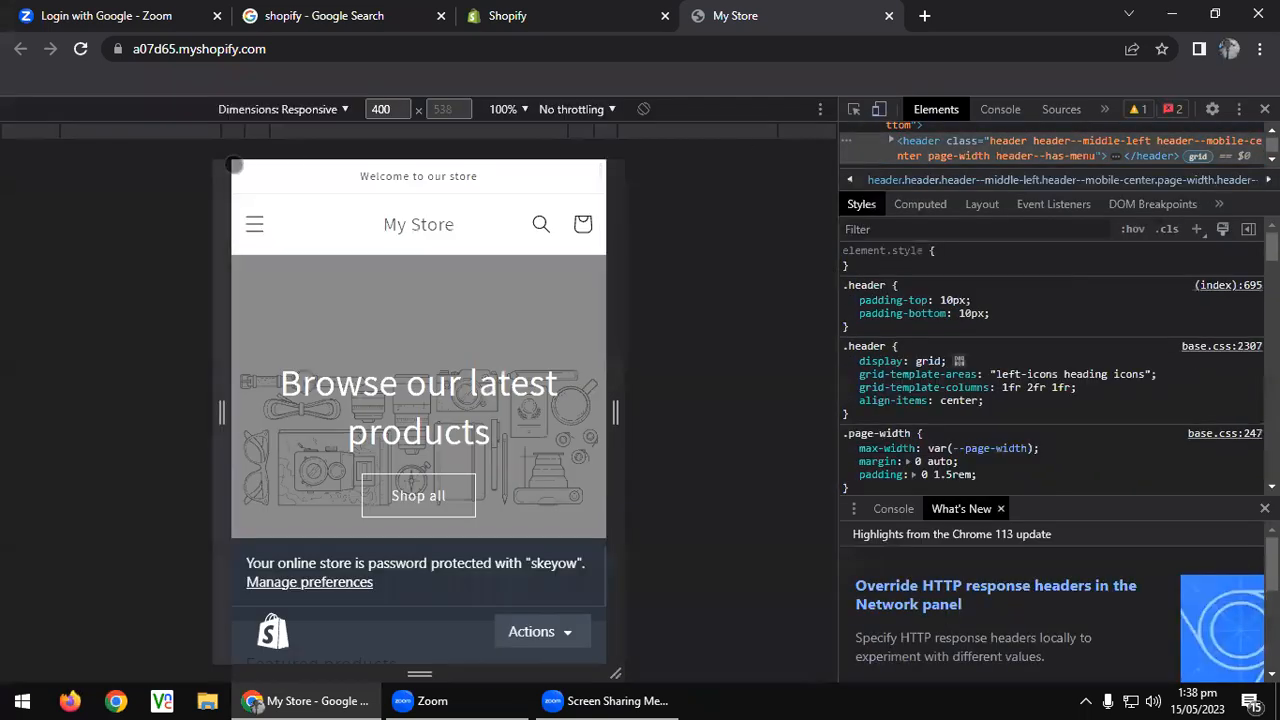
click(326, 112)
click(300, 262)
click(283, 106)
click(272, 396)
Try the storefront's mobile menu, then close DevTools and return to the admin tab.
scroll(432, 433, down, 5)
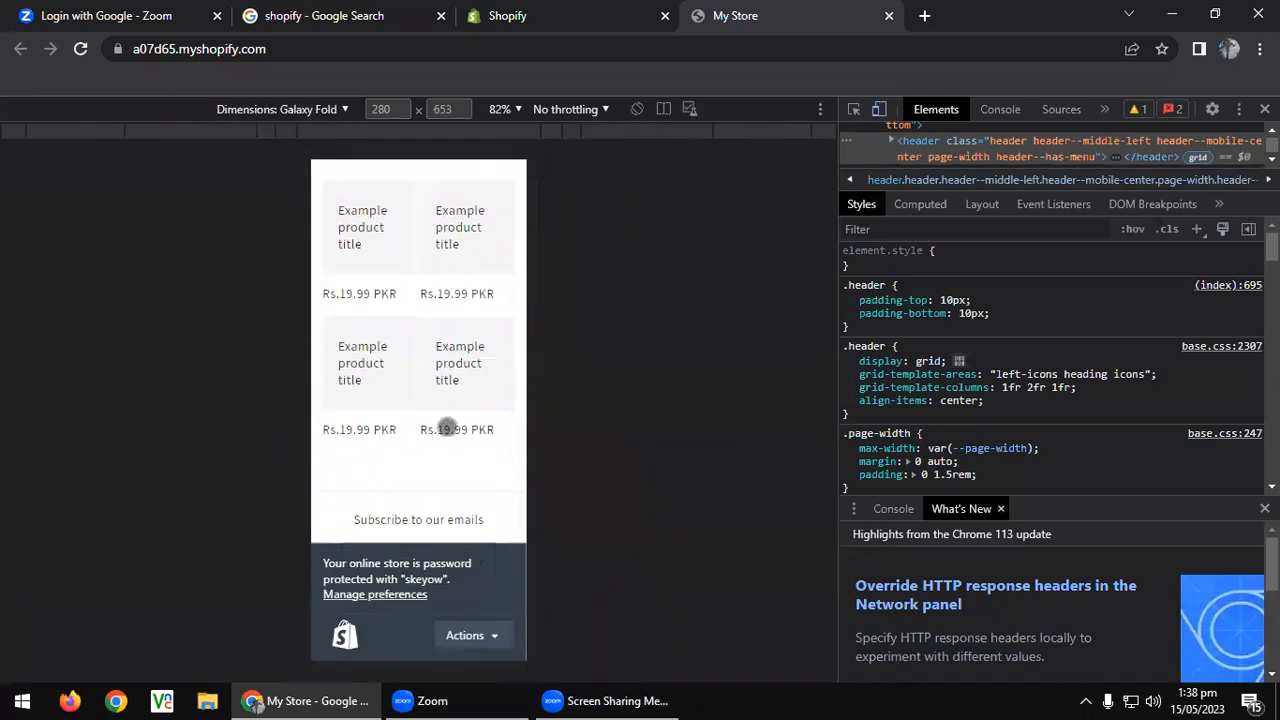
scroll(443, 426, up, 5)
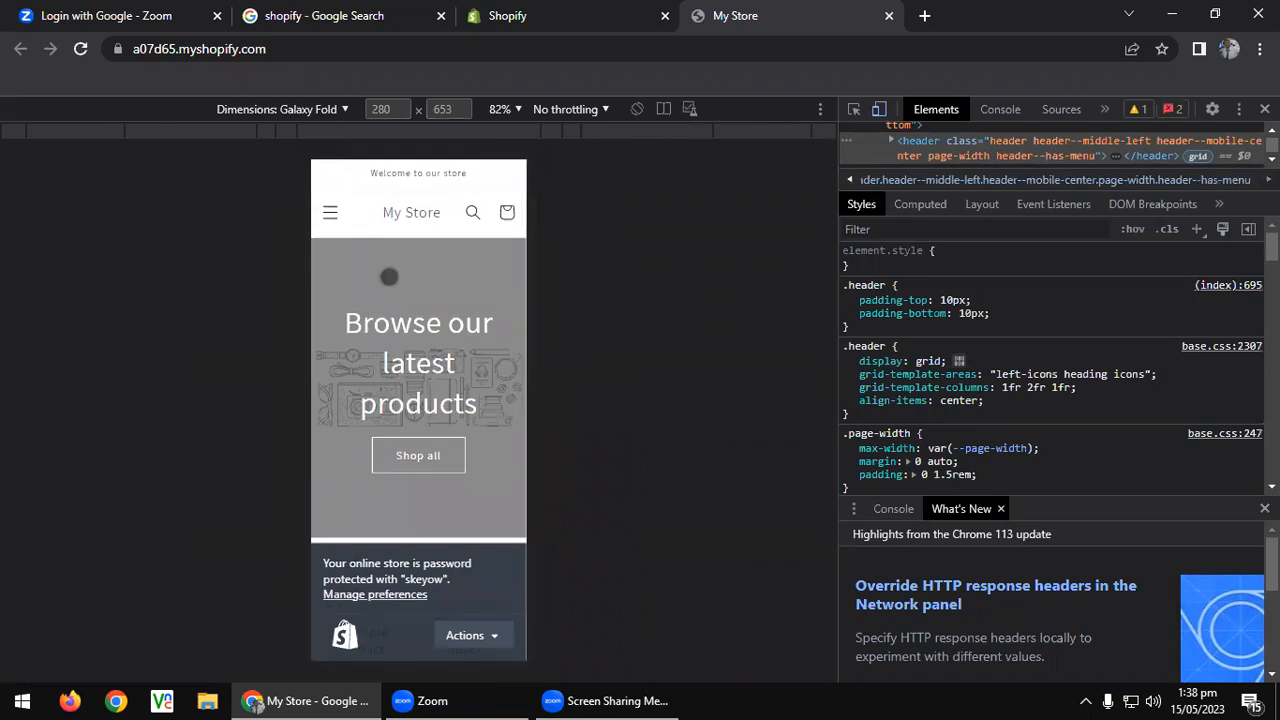
click(331, 212)
click(333, 212)
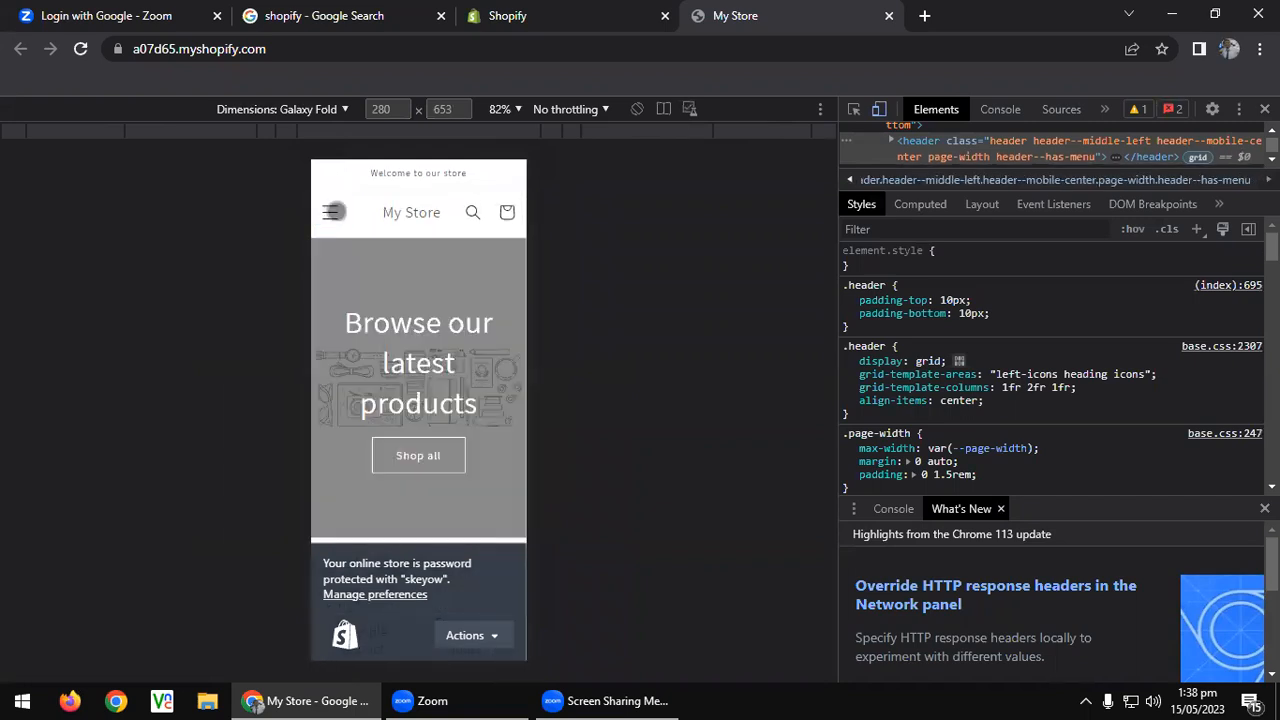
click(1264, 109)
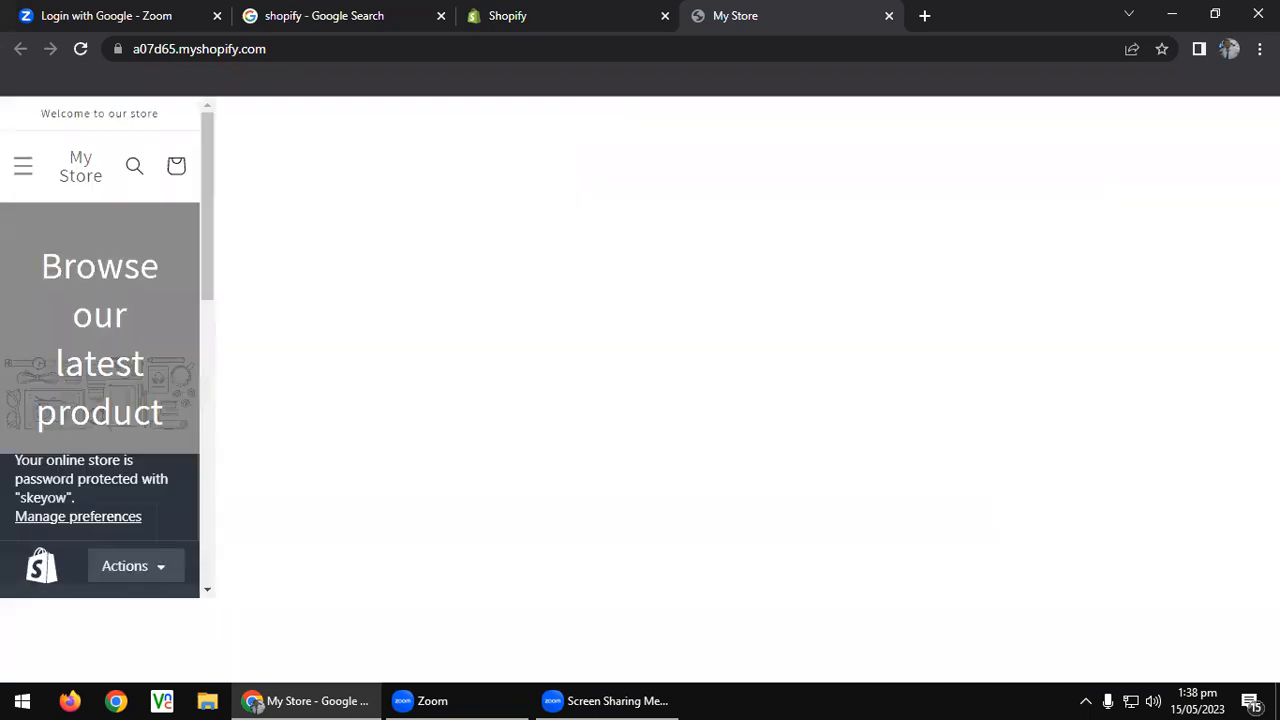
click(620, 12)
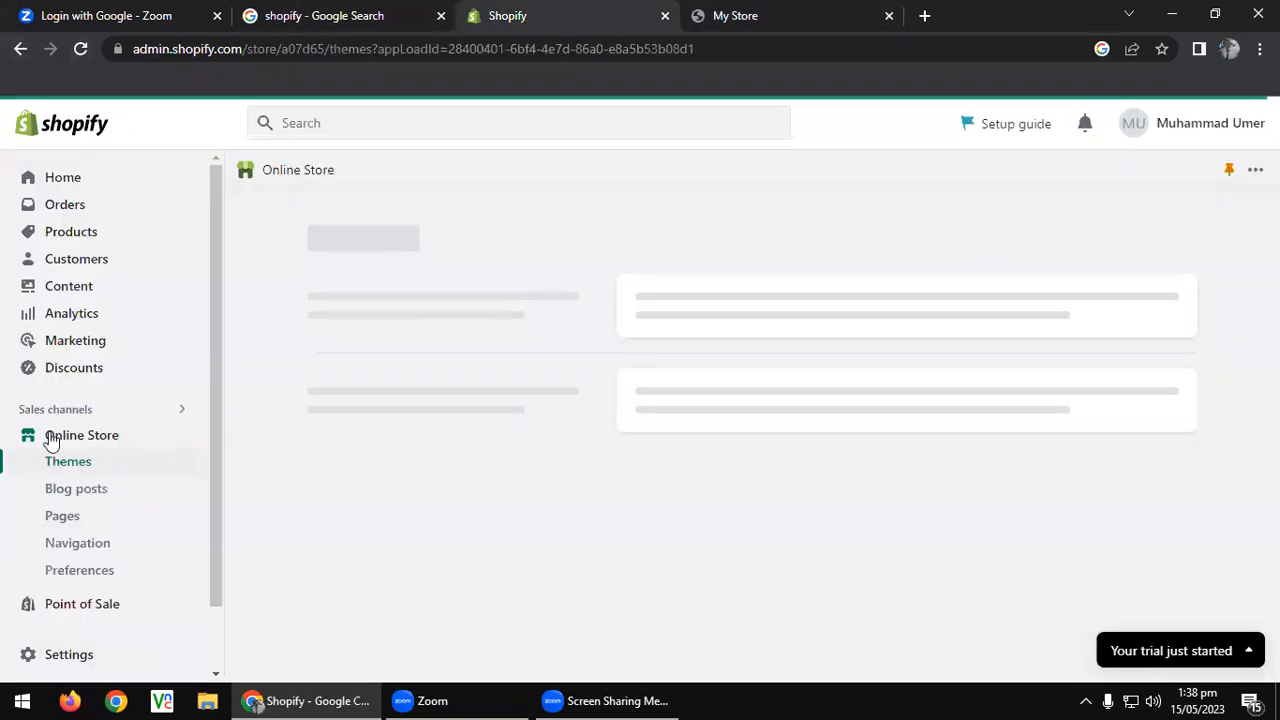
Reload Themes, dismiss the trial notice, review Dawn and free themes, and open Theme Store in a new tab.
click(80, 49)
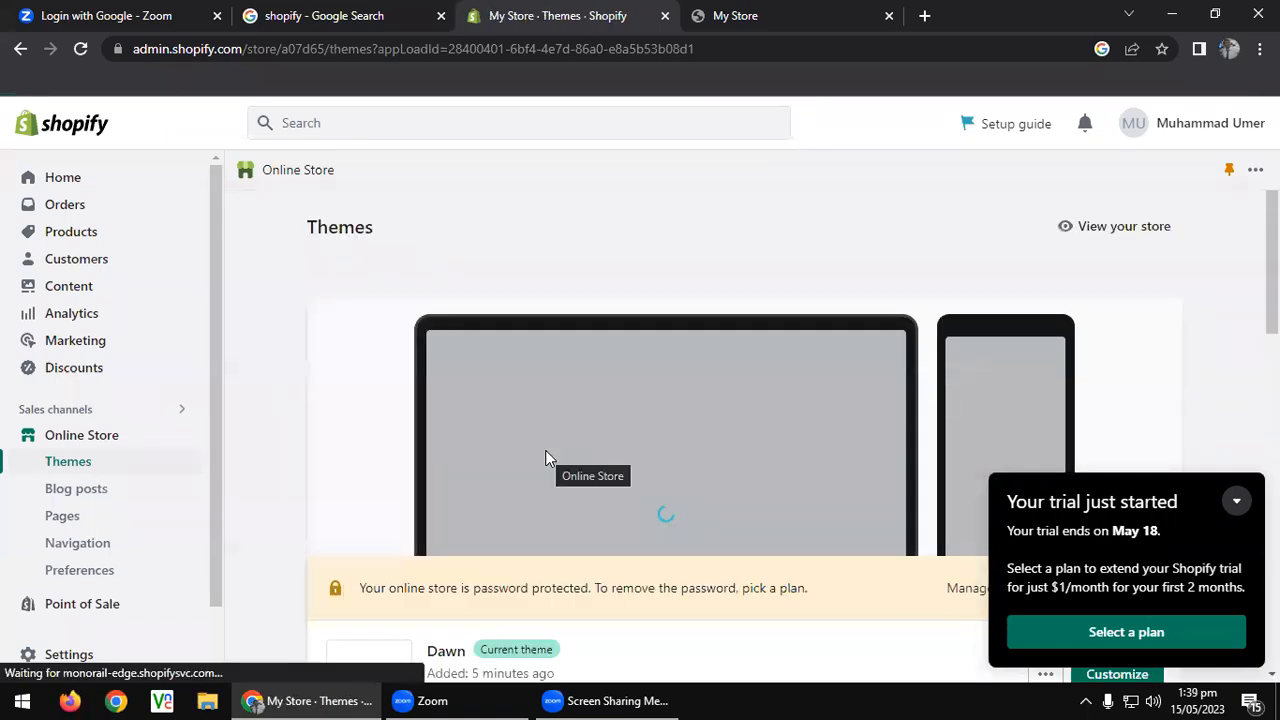
click(1236, 501)
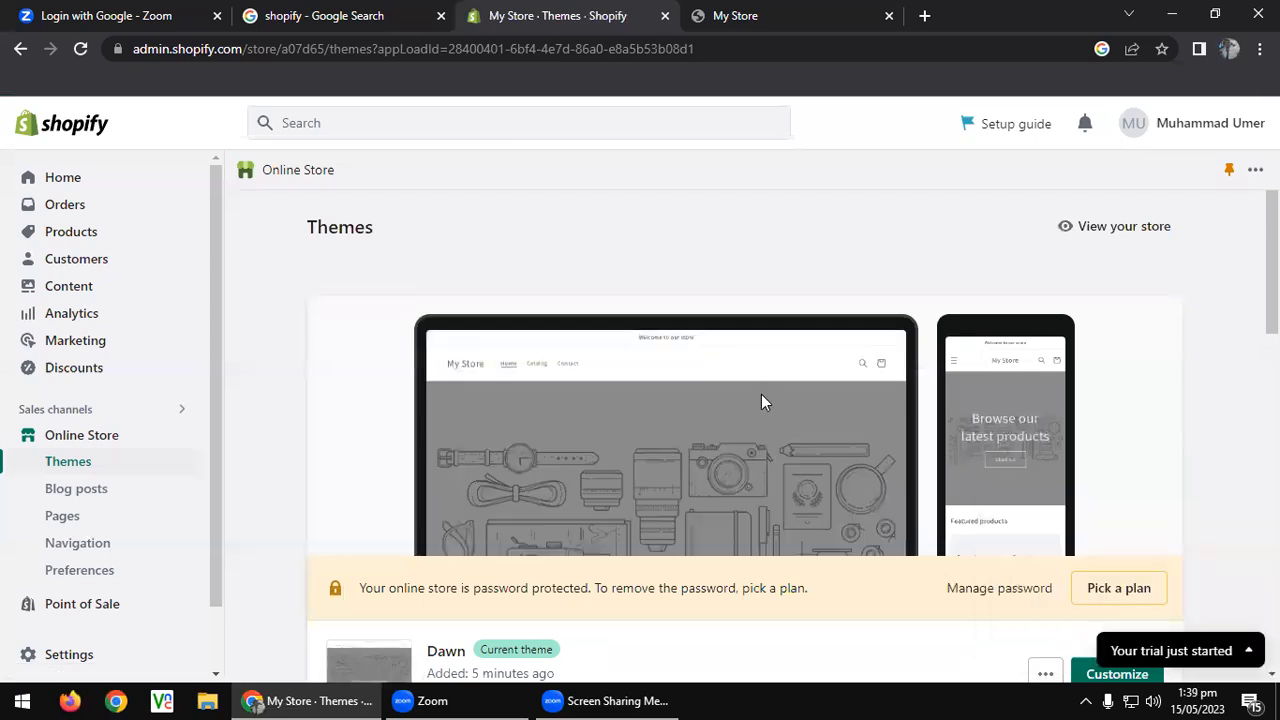
scroll(761, 394, down, 3)
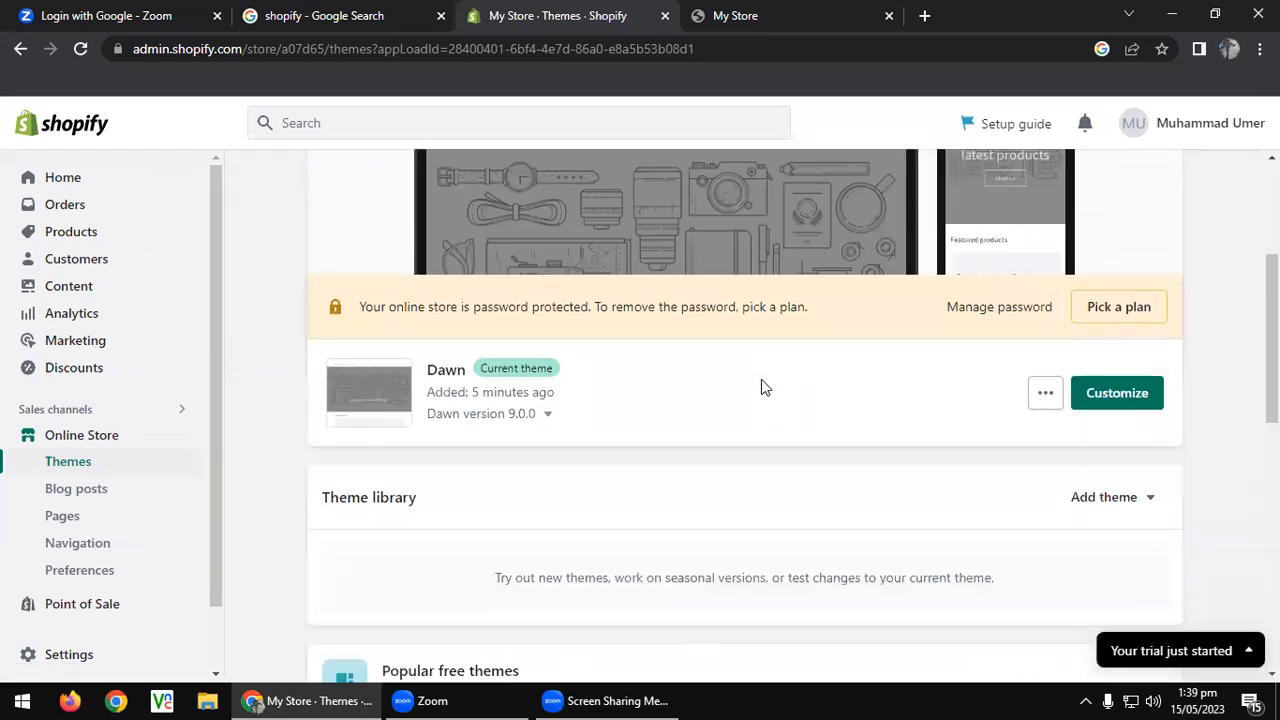
scroll(761, 387, down, 2)
scroll(770, 347, down, 1)
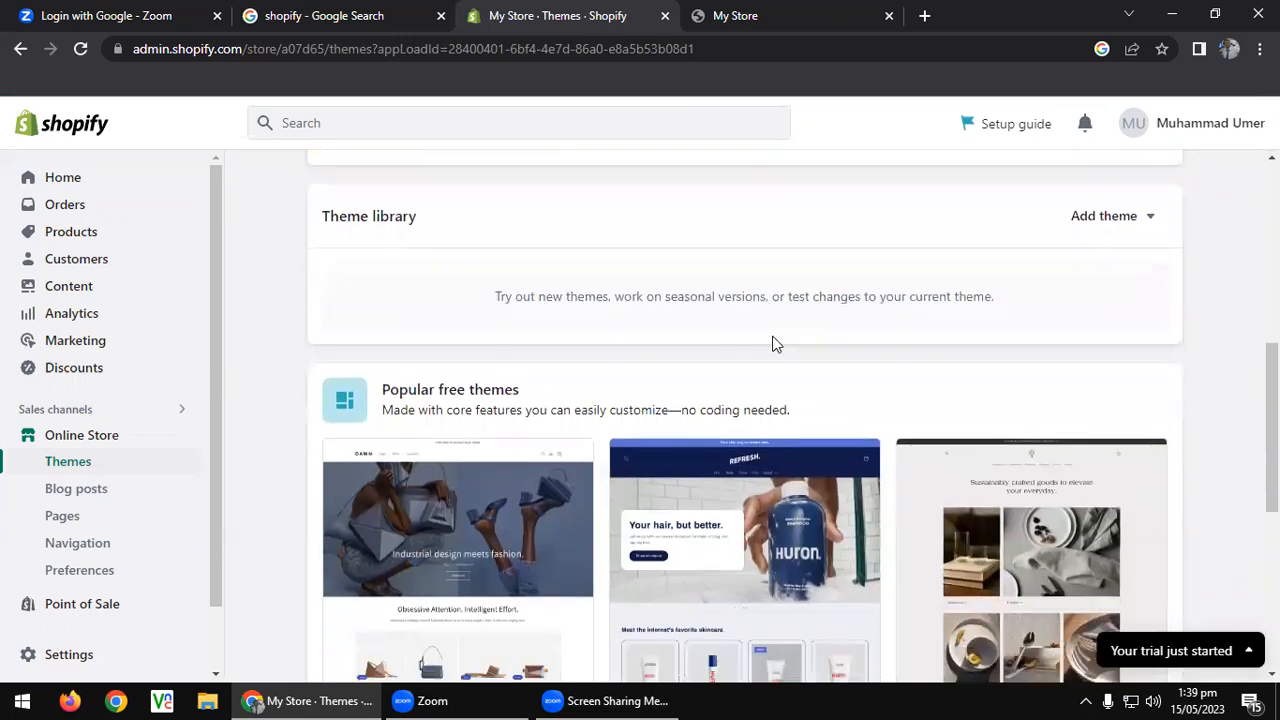
scroll(774, 345, up, 3)
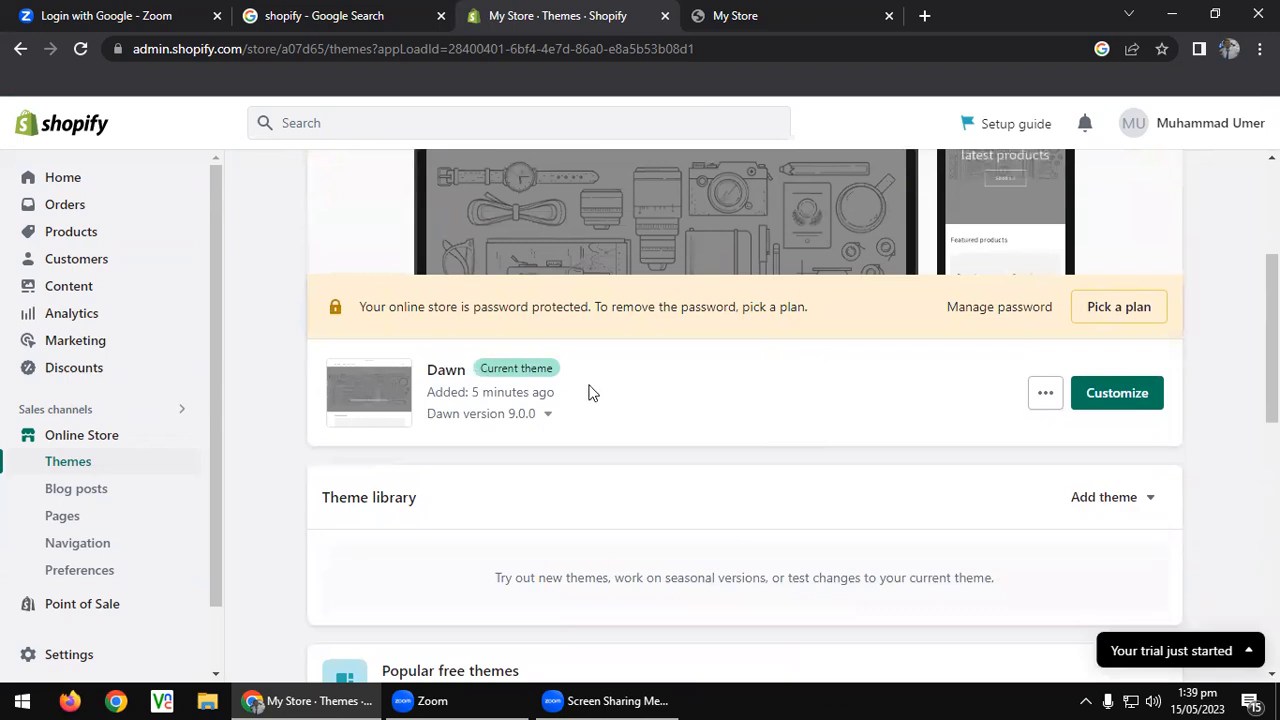
scroll(588, 392, down, 8)
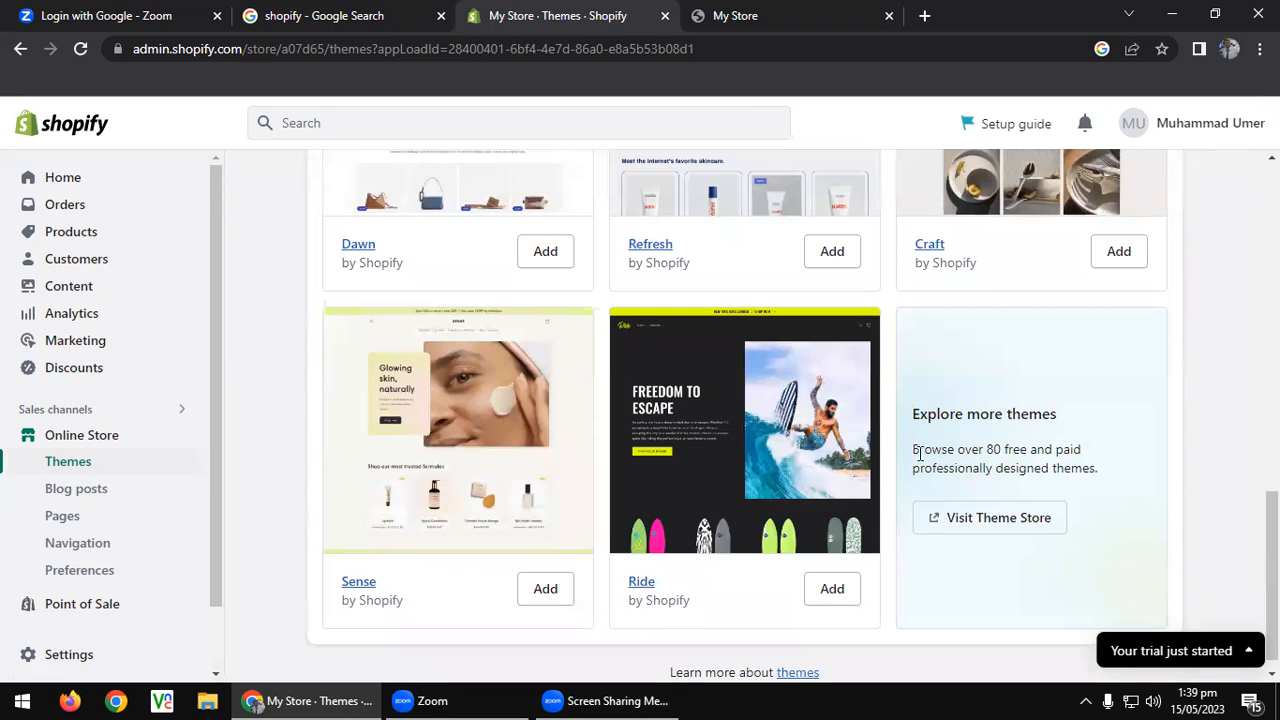
right_click(968, 520)
click(1020, 374)
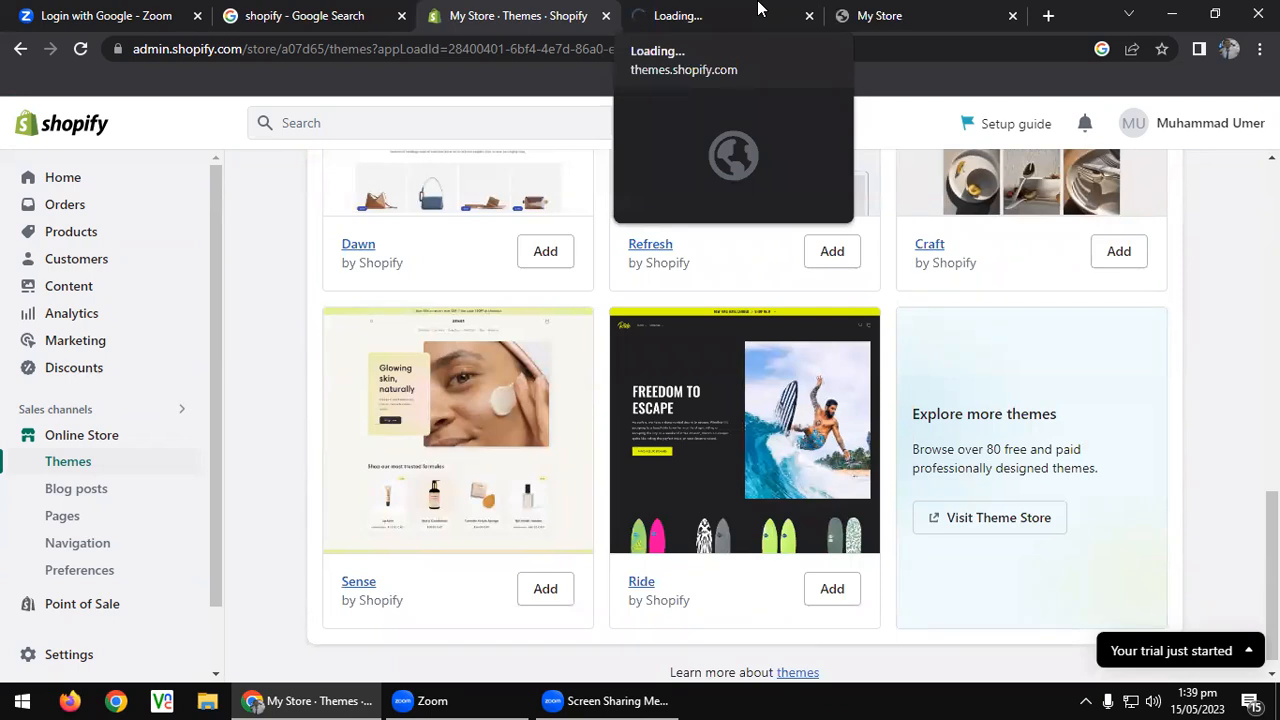
click(758, 8)
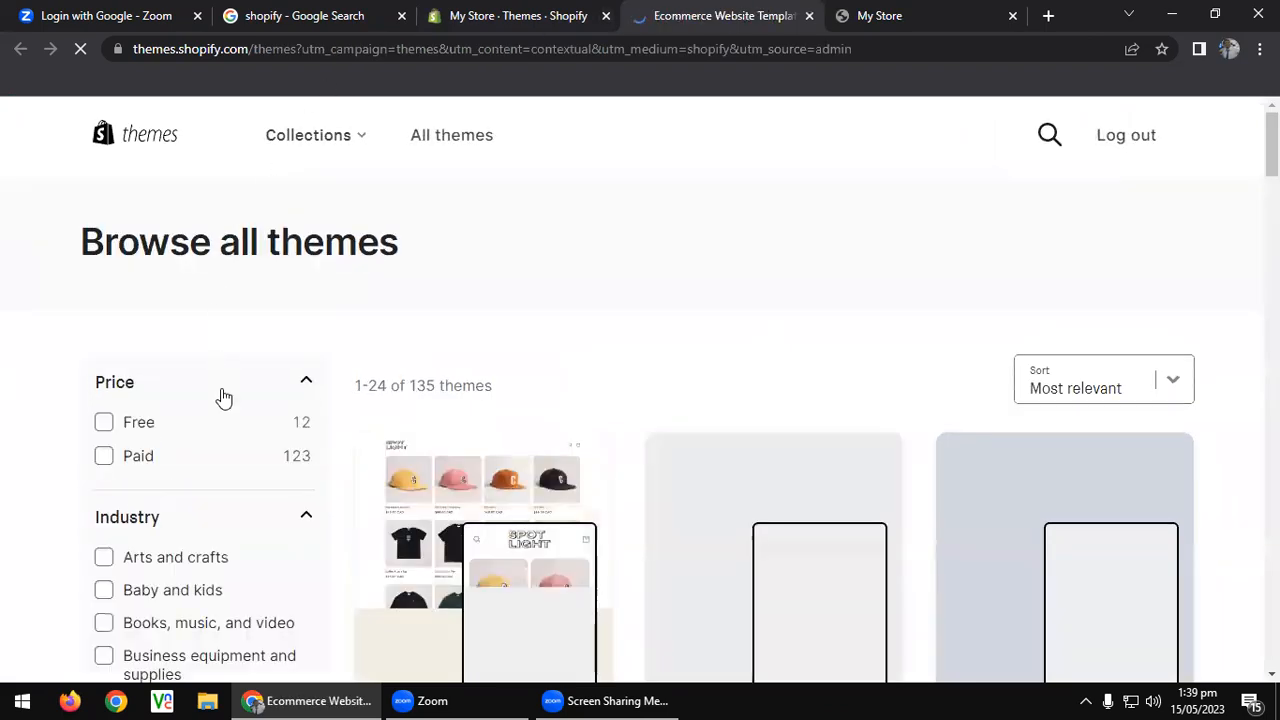
click(104, 422)
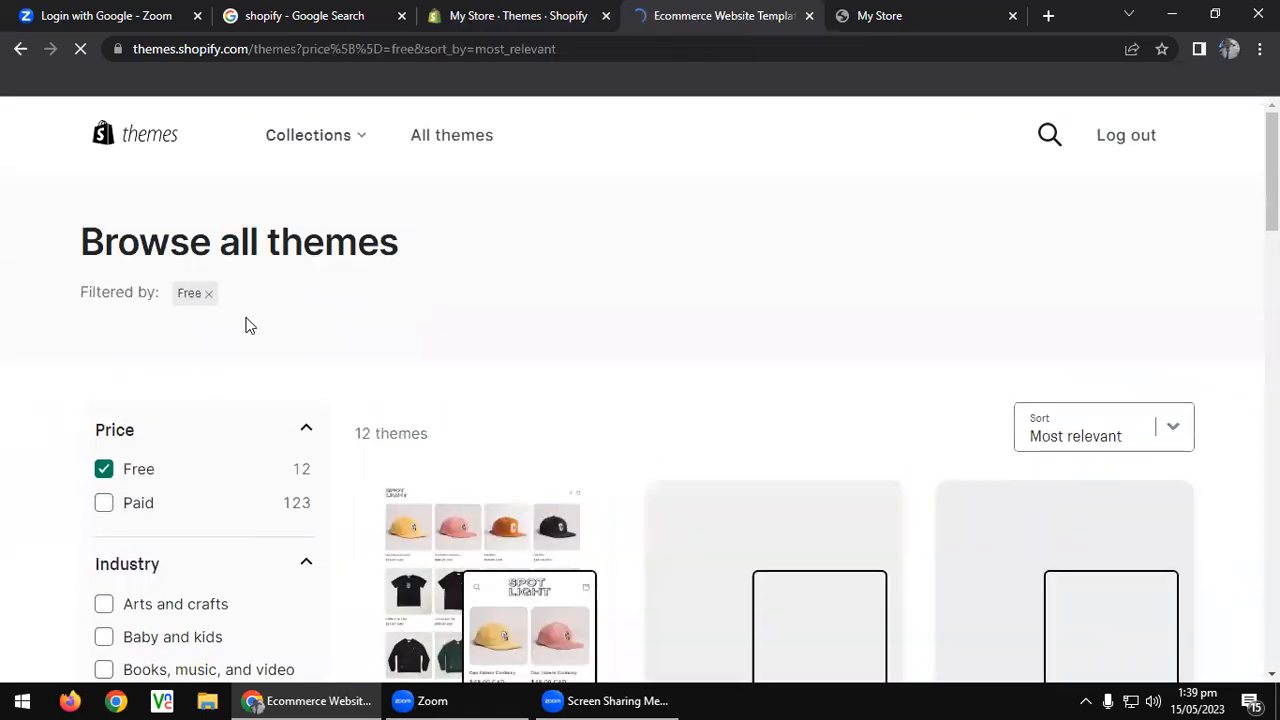
scroll(249, 325, down, 3)
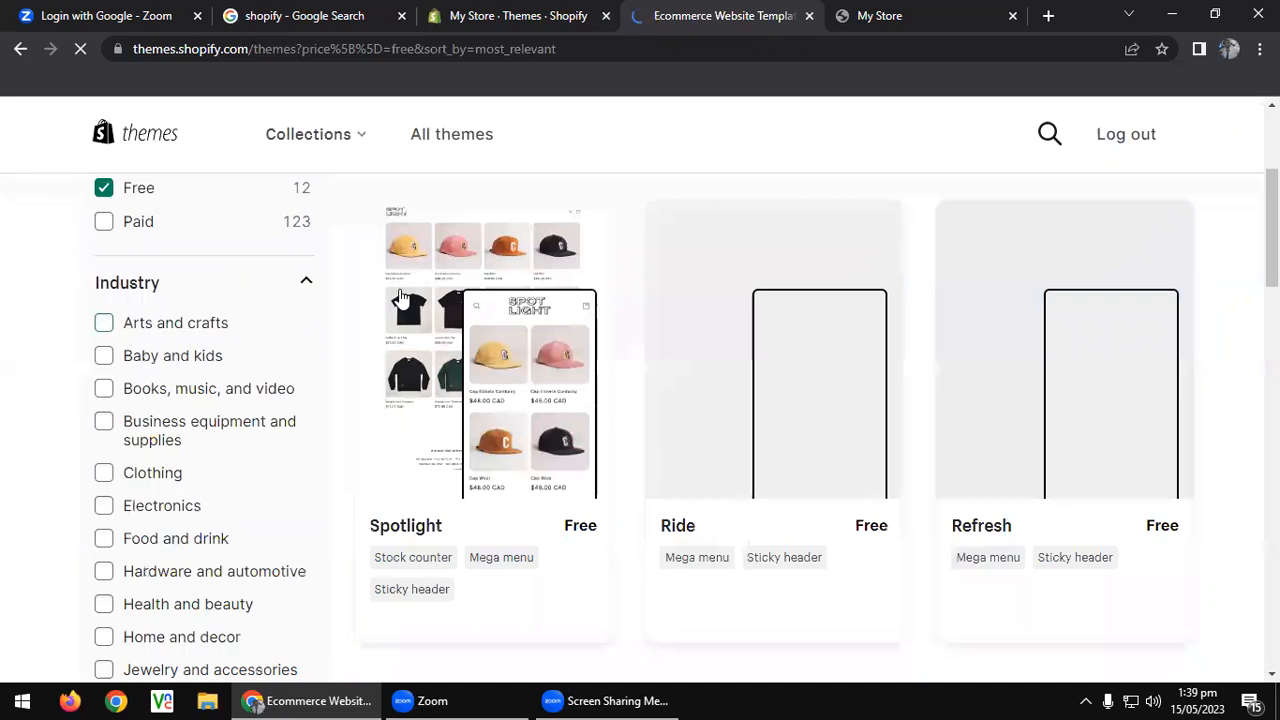
scroll(399, 297, down, 1)
scroll(399, 297, up, 4)
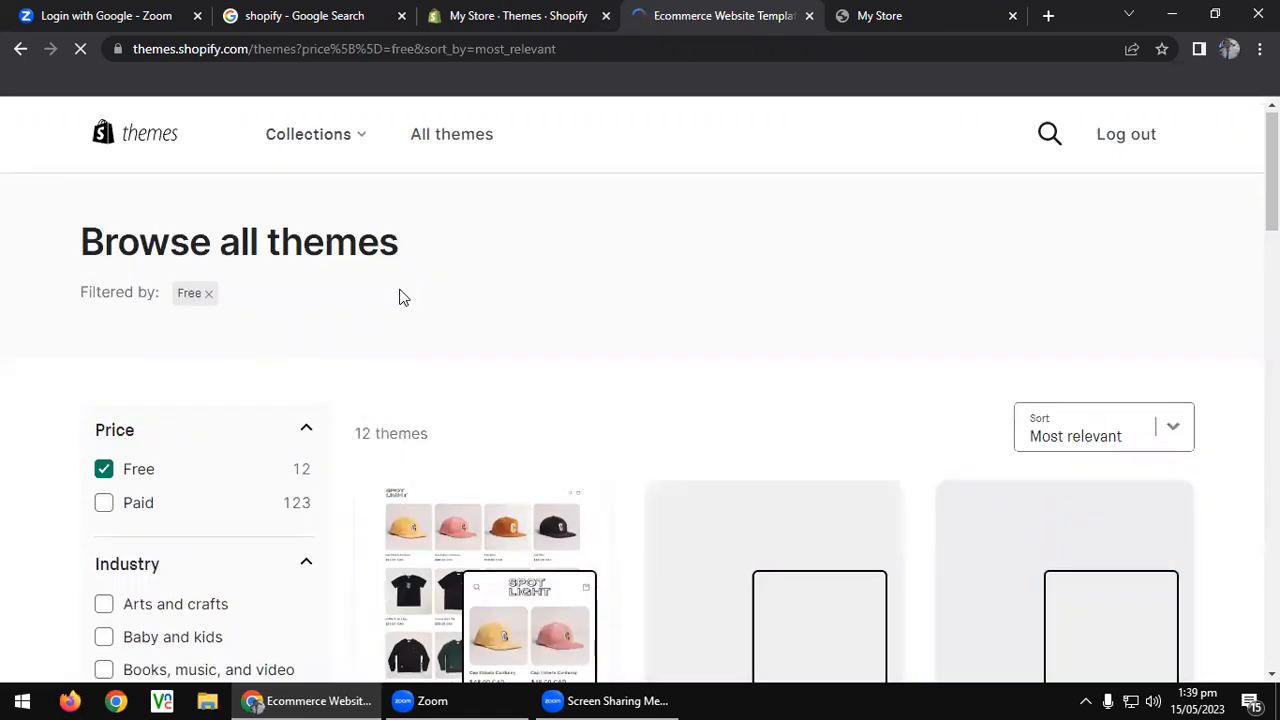
click(105, 470)
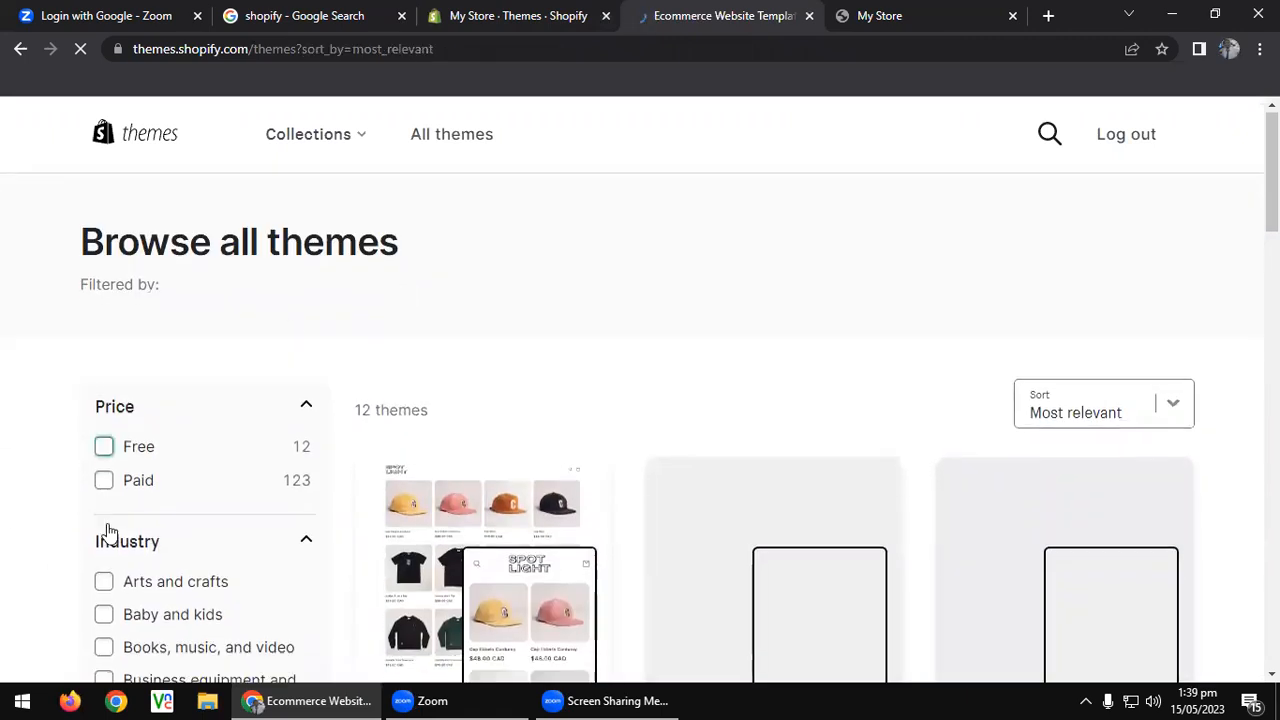
click(105, 458)
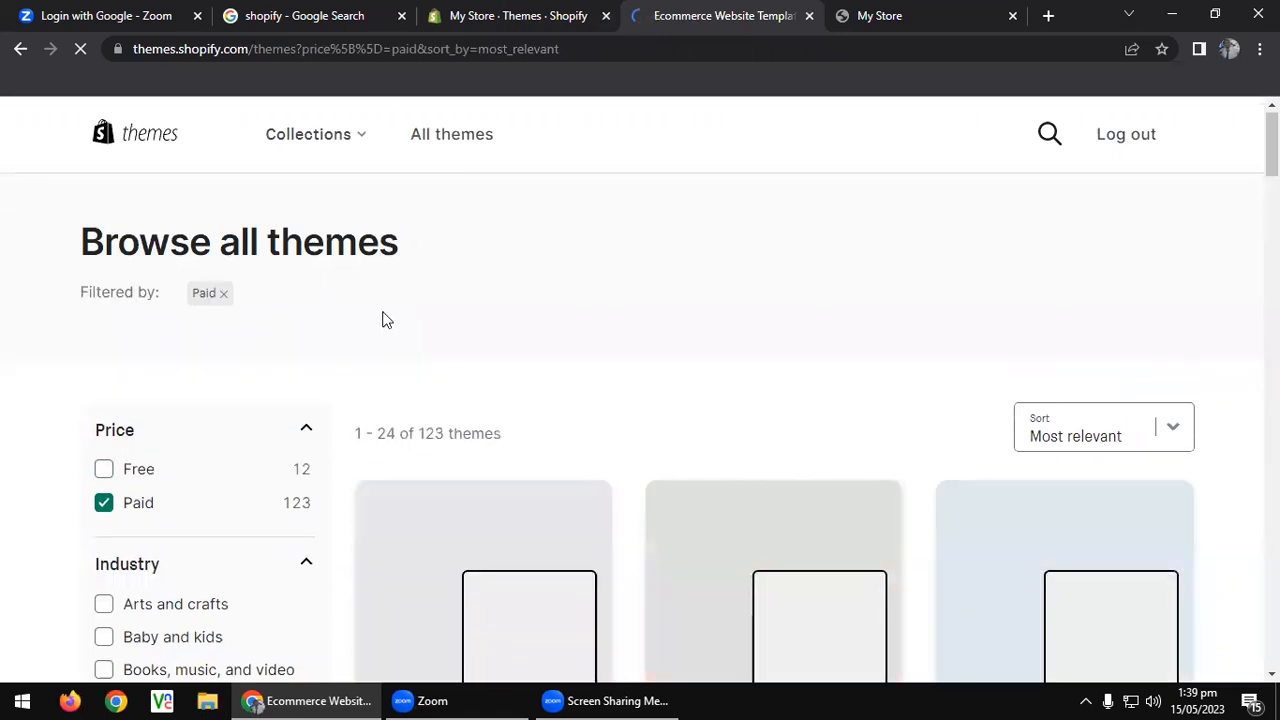
scroll(406, 317, down, 1)
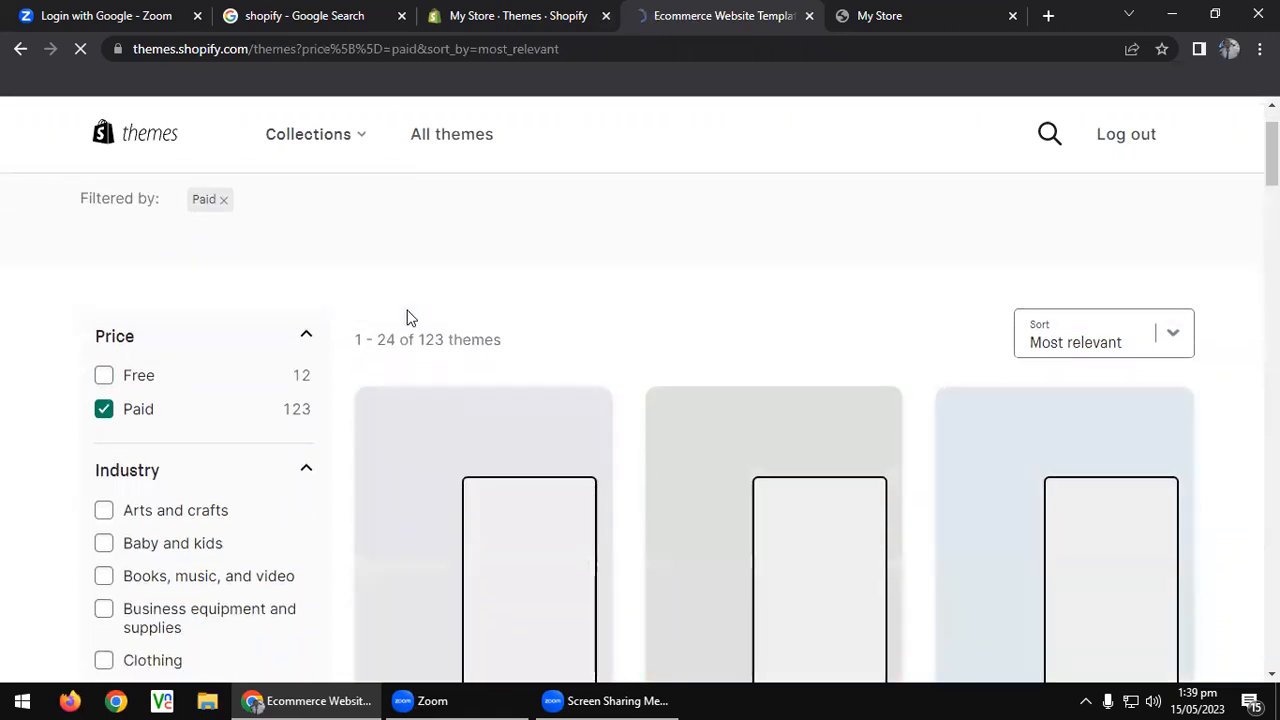
scroll(406, 317, down, 3)
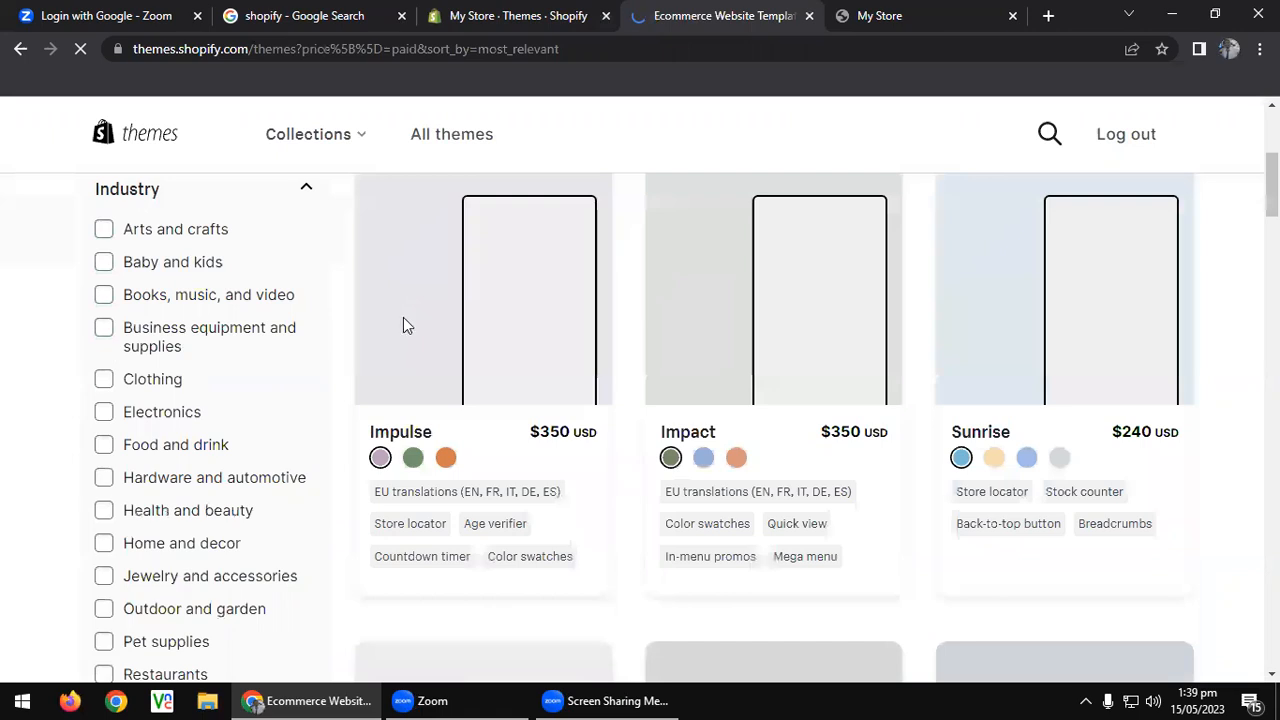
double_click(555, 432)
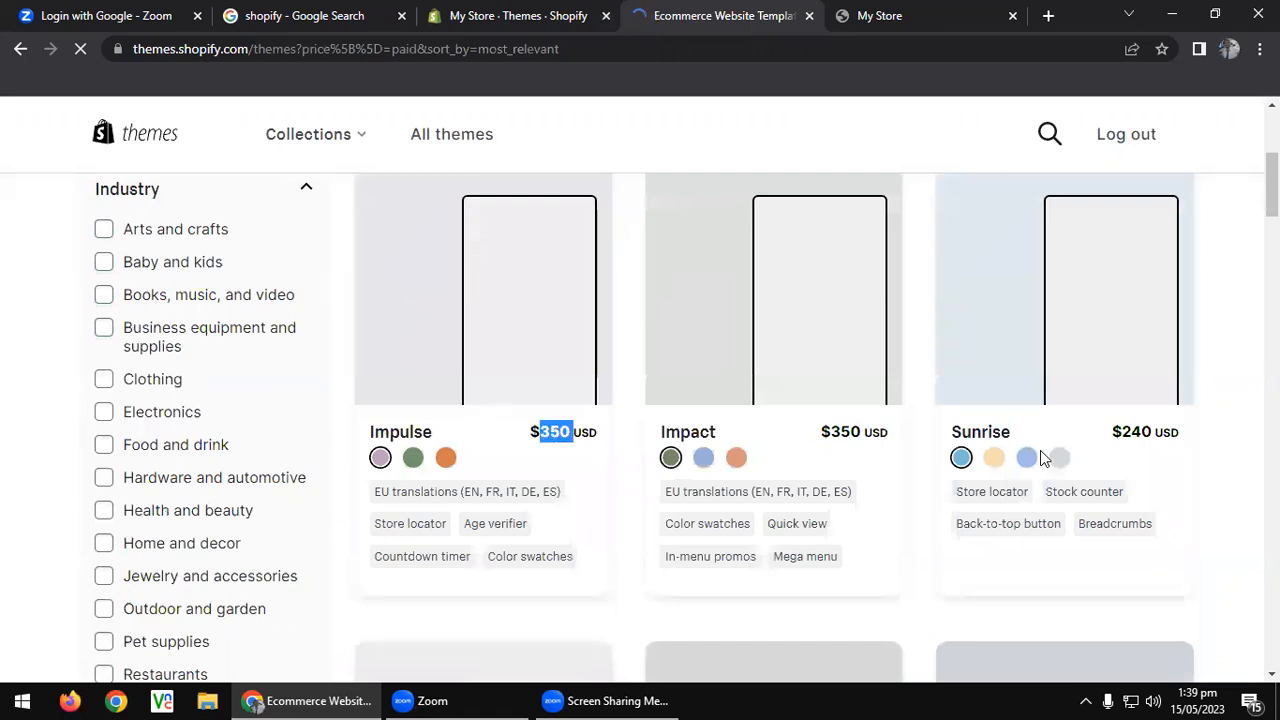
double_click(1143, 432)
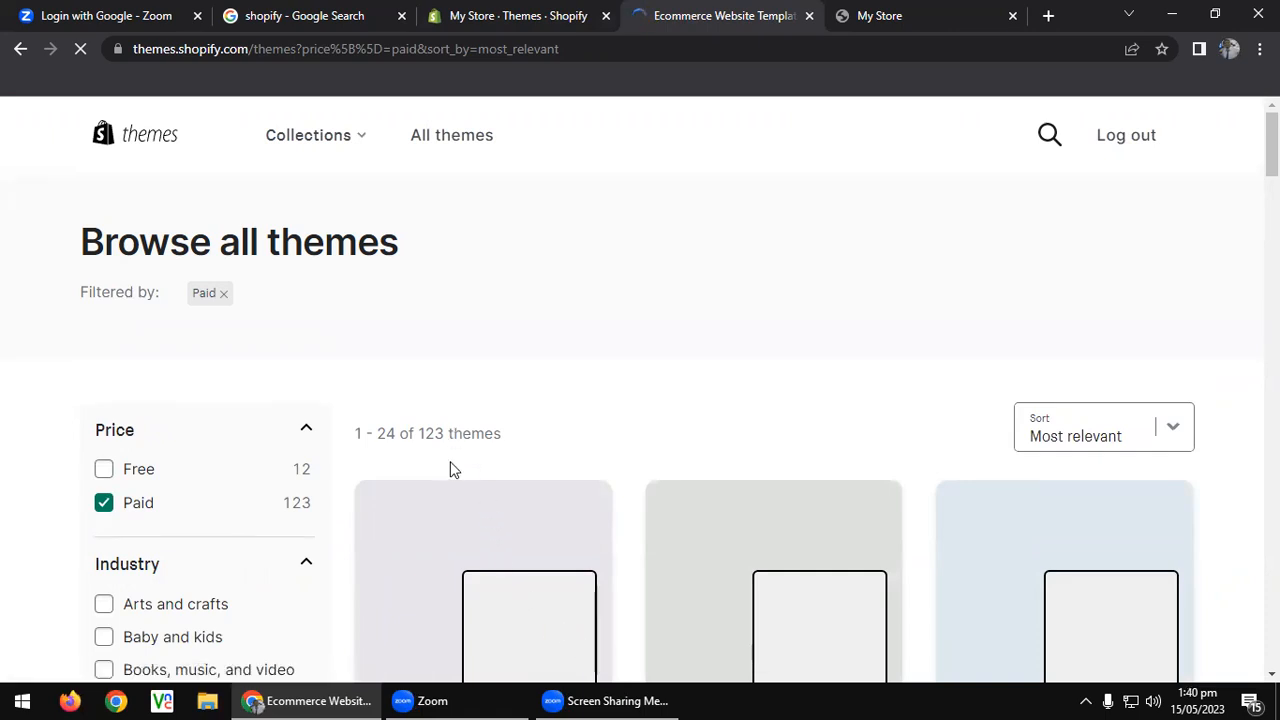
mouse_move(558, 699)
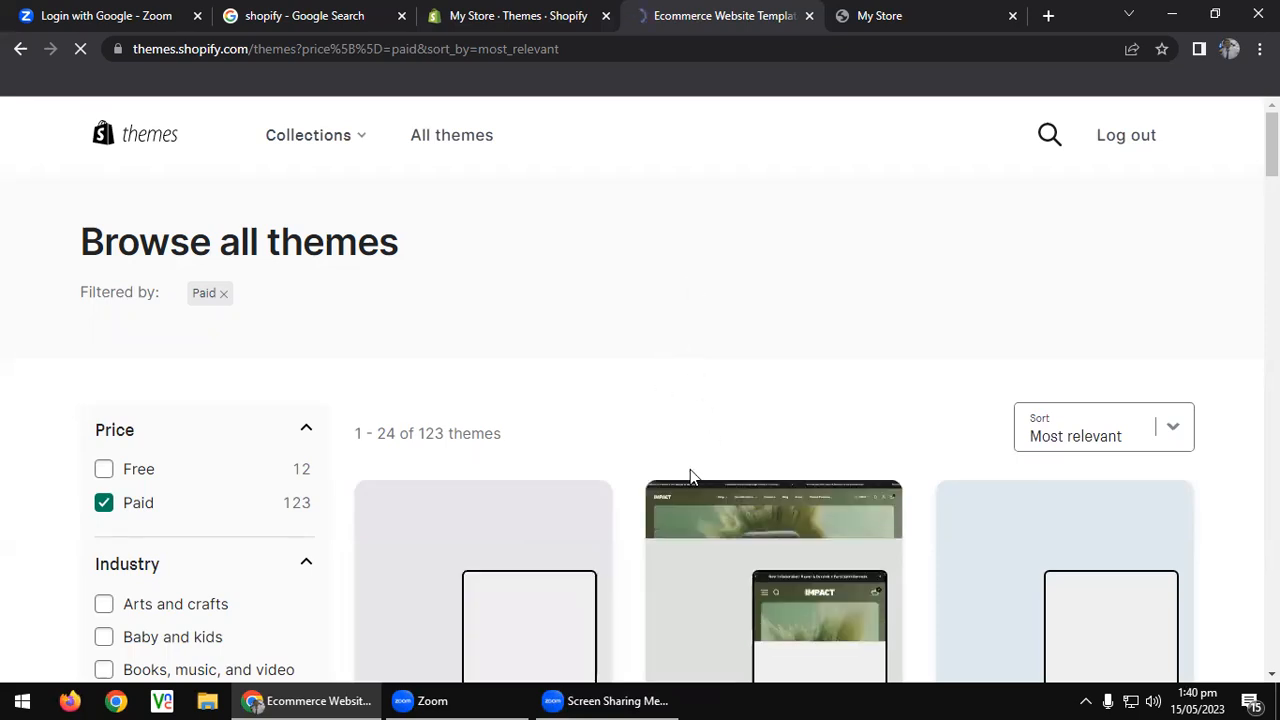
scroll(631, 294, down, 4)
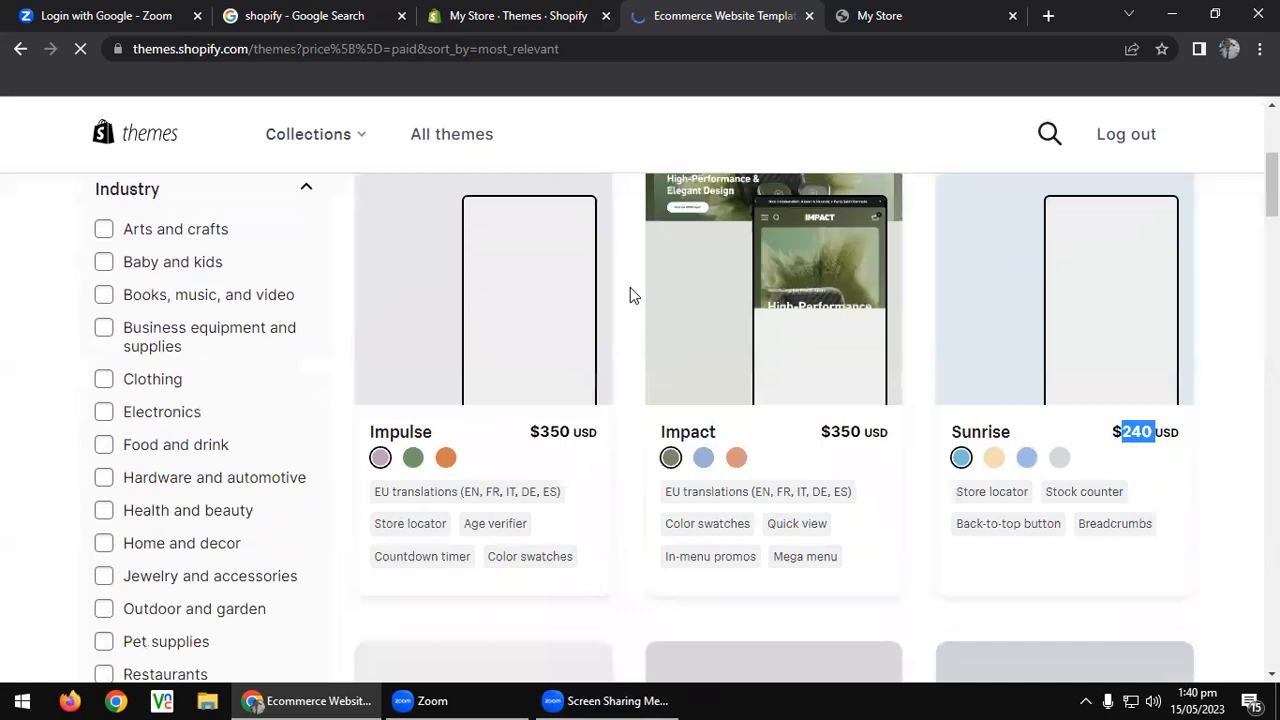
scroll(898, 450, down, 4)
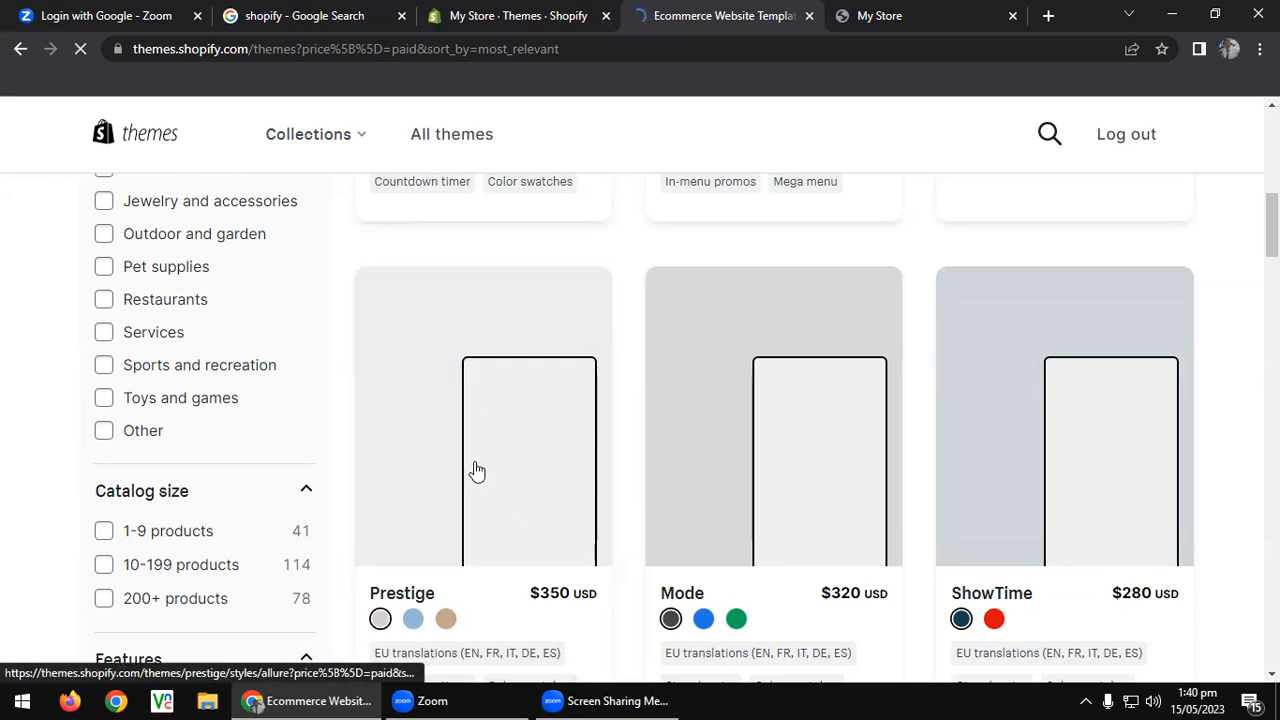
scroll(459, 455, up, 8)
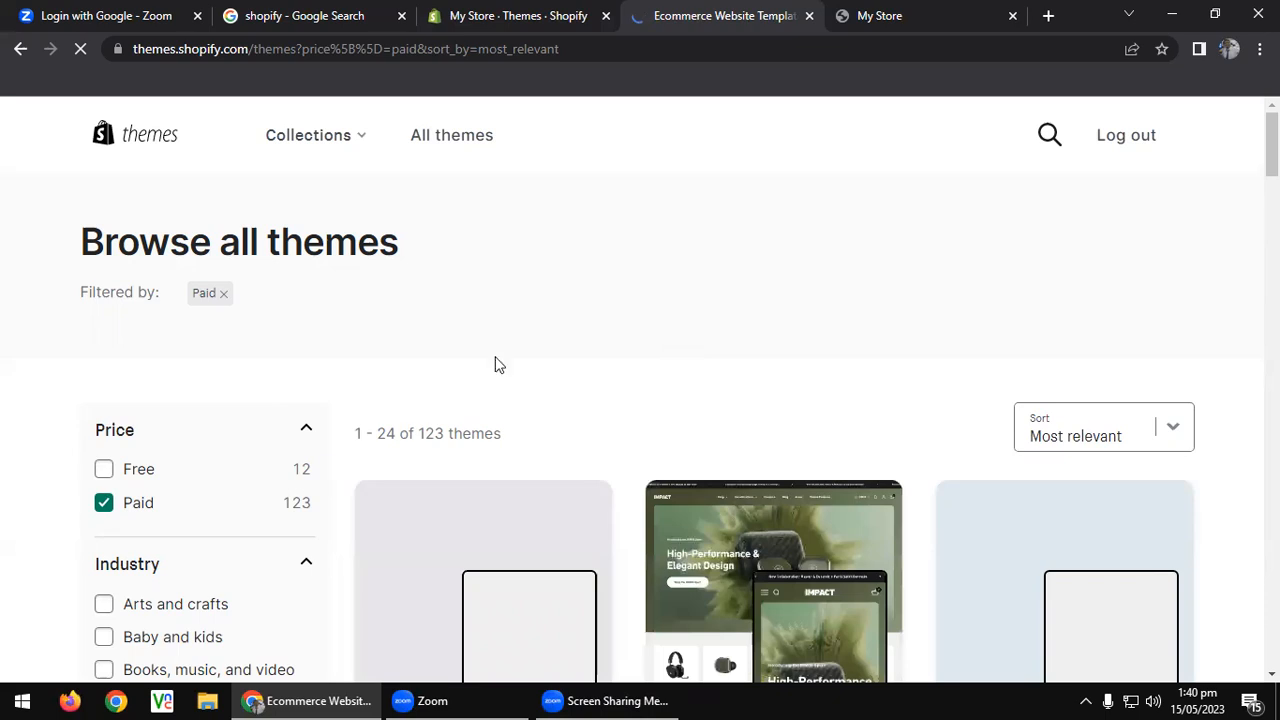
click(458, 12)
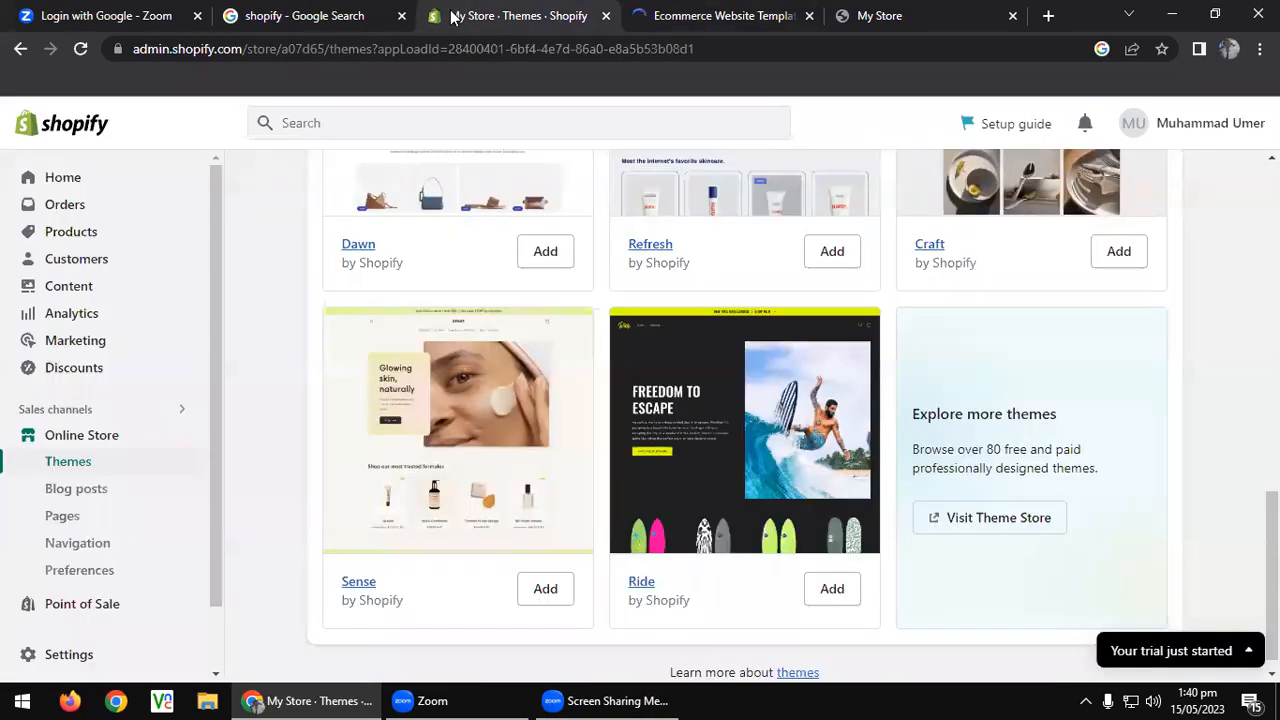
Scroll to the Dawn current-theme card and launch Customize on it.
scroll(623, 320, up, 4)
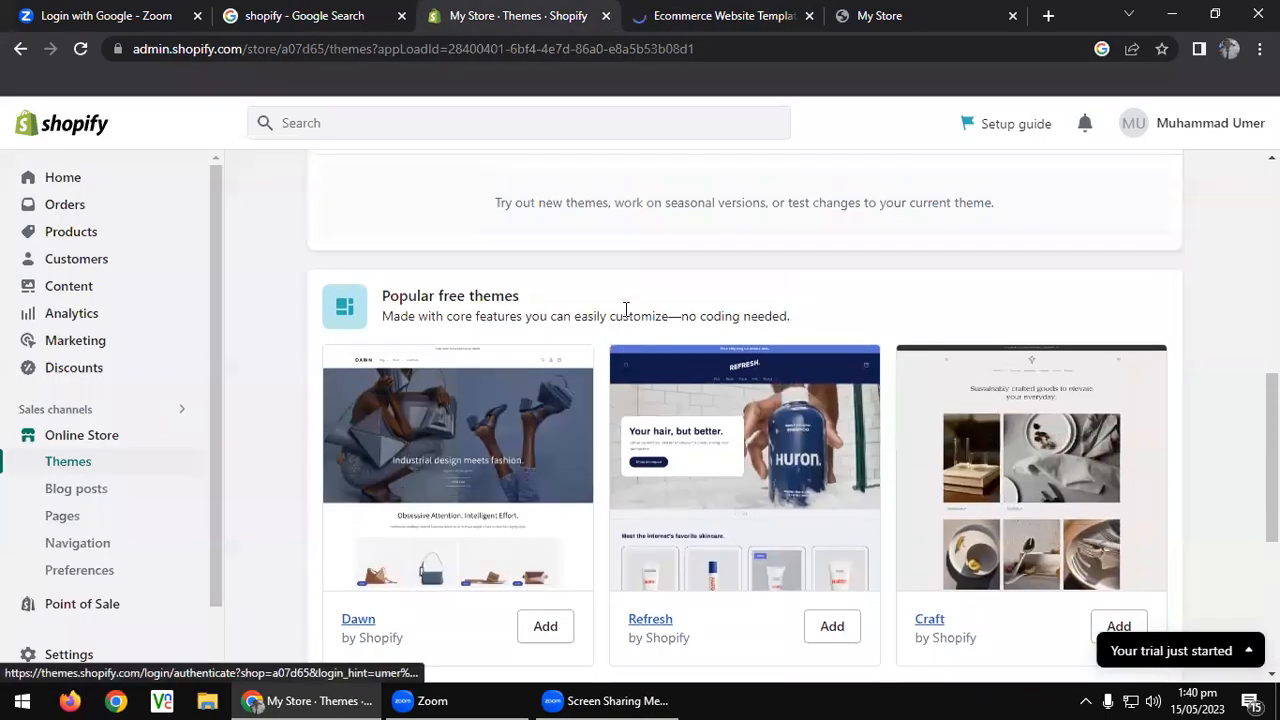
scroll(648, 180, down, 2)
scroll(640, 178, up, 5)
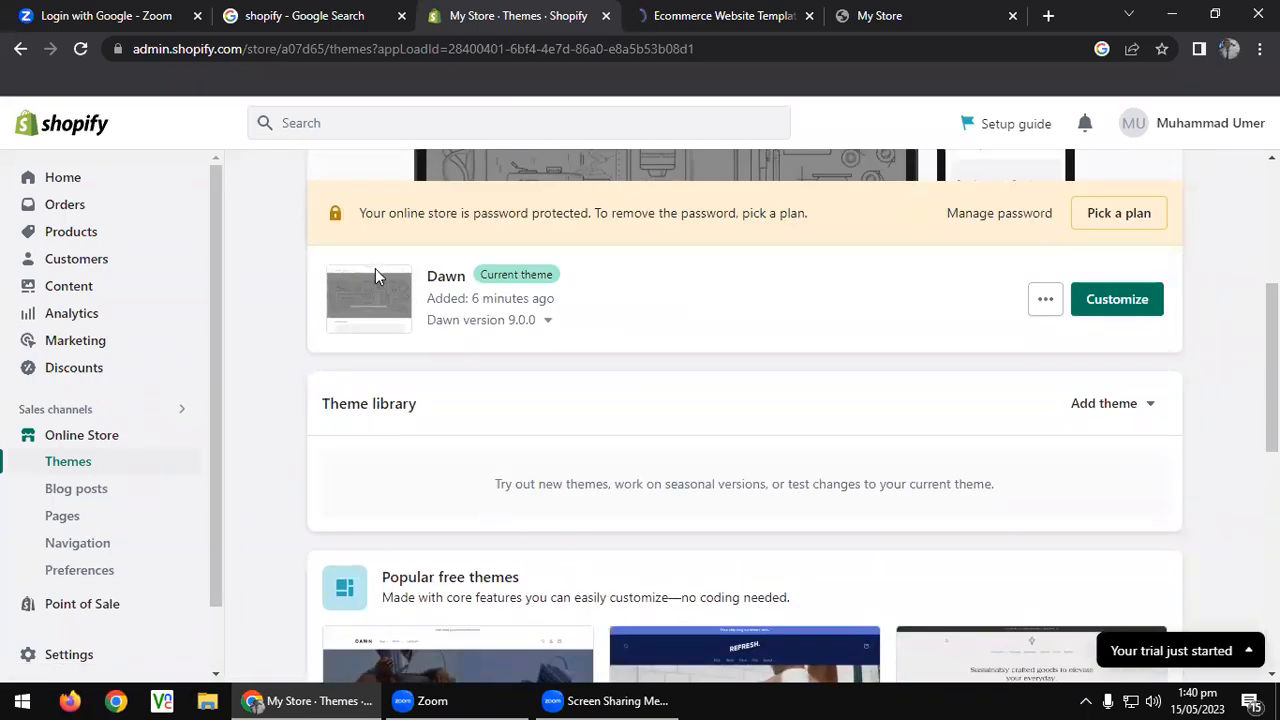
click(1102, 310)
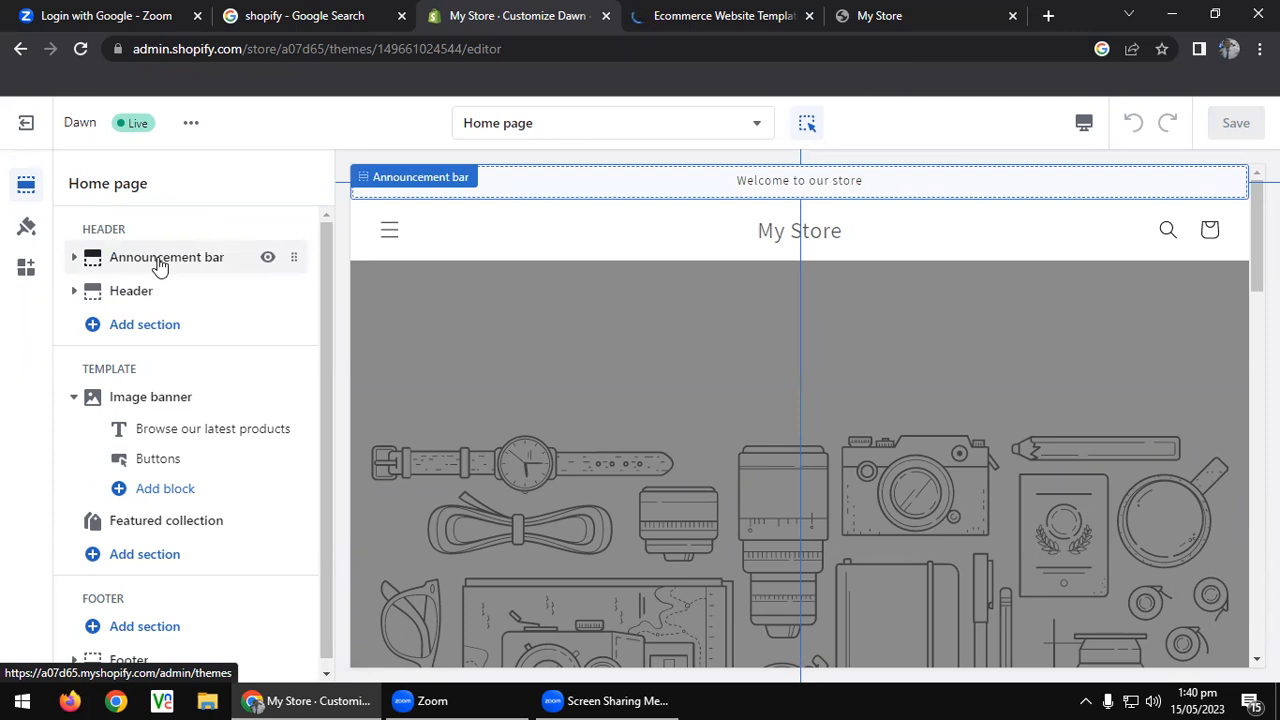
Replace the announcement bar text with 'Aptech Learning Garden Center'.
click(72, 264)
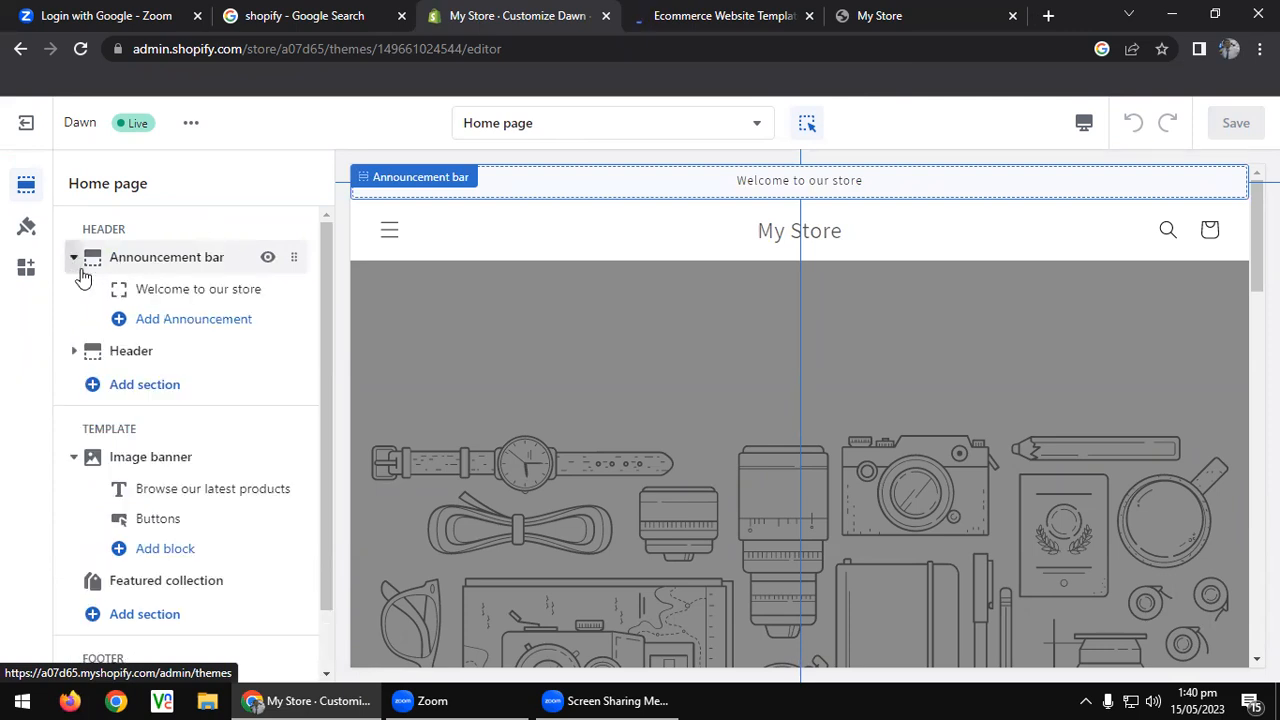
click(178, 292)
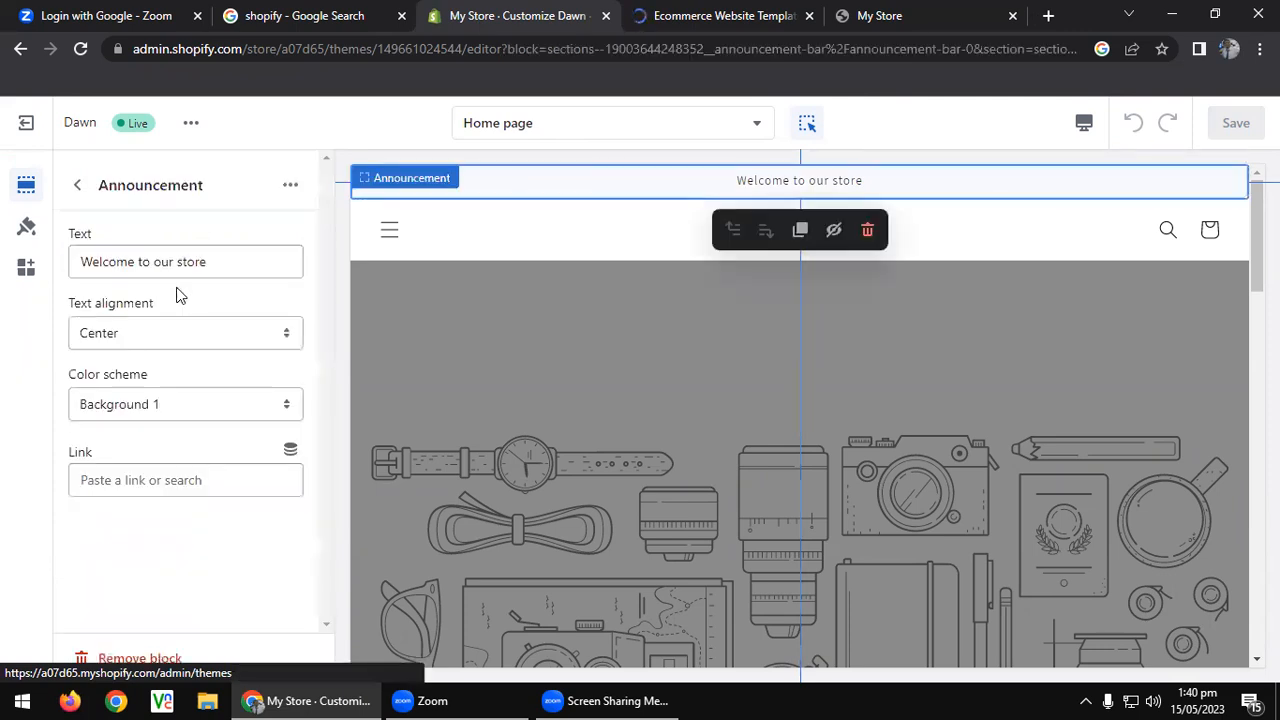
triple_click(195, 274)
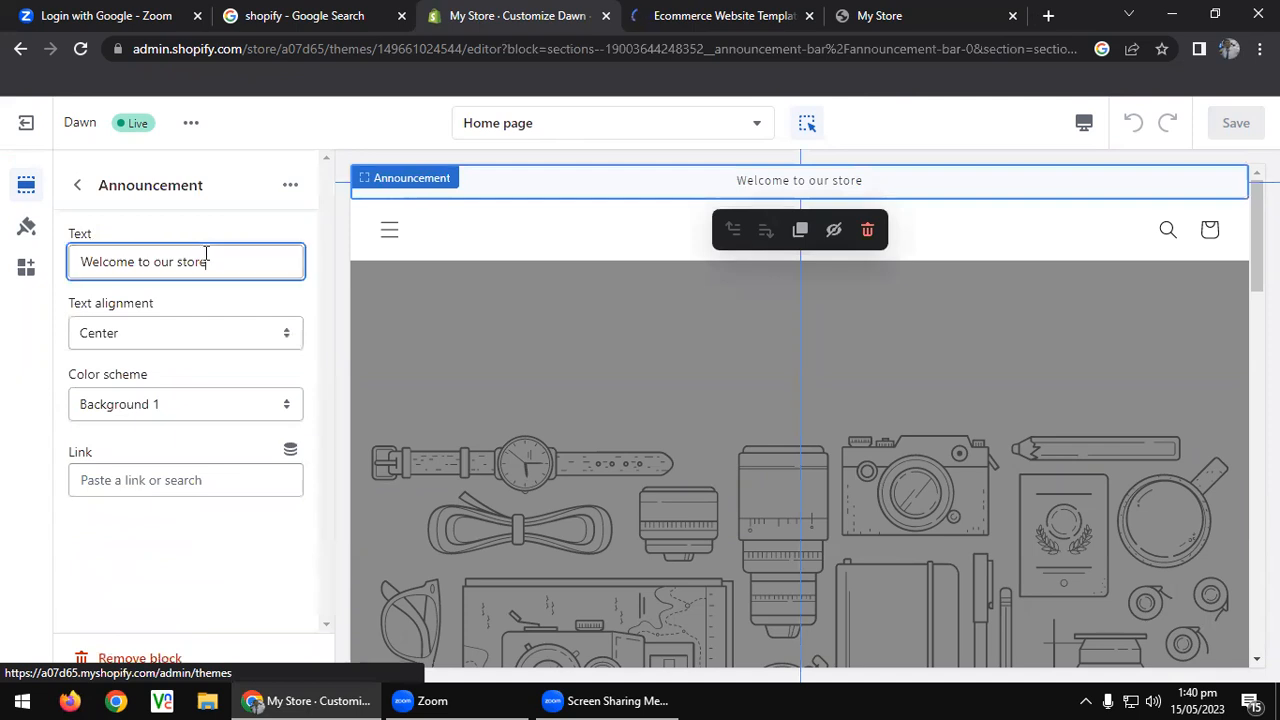
text(A)
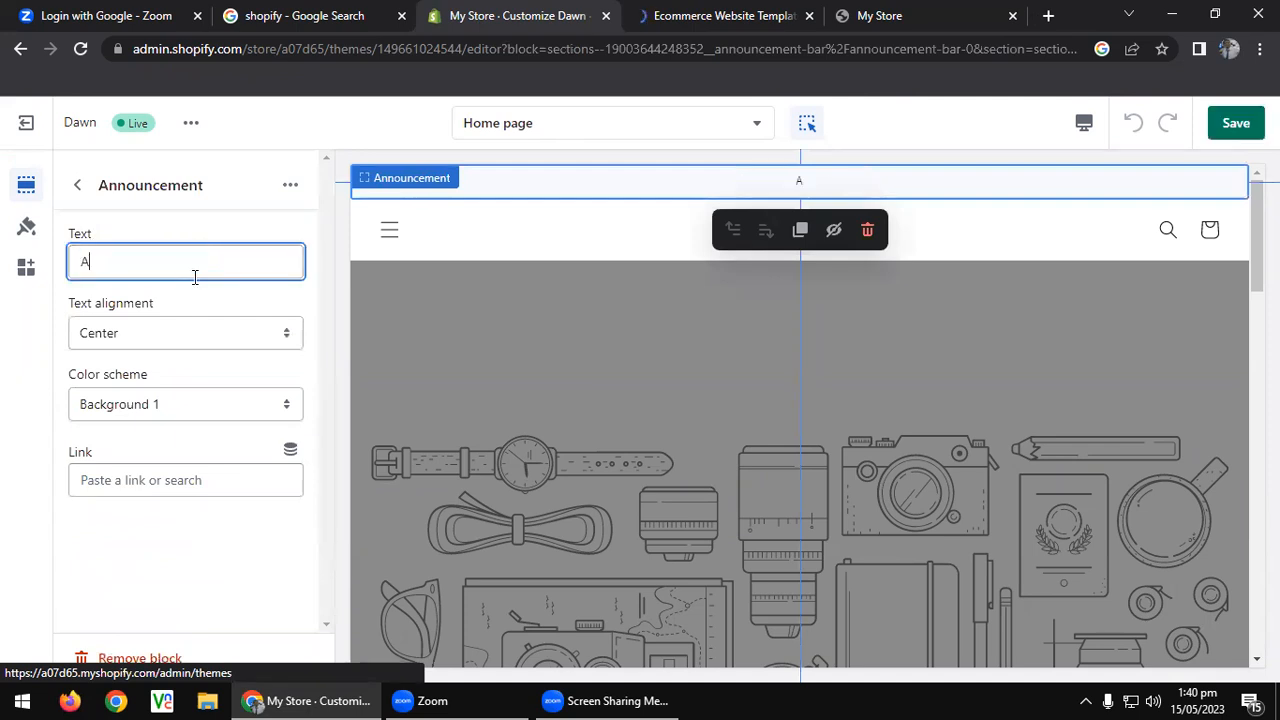
text(ptech Learning Garden Center)
Keep the announcement centred, apply the Accent 1 colour scheme, and save.
click(174, 340)
click(110, 371)
click(177, 403)
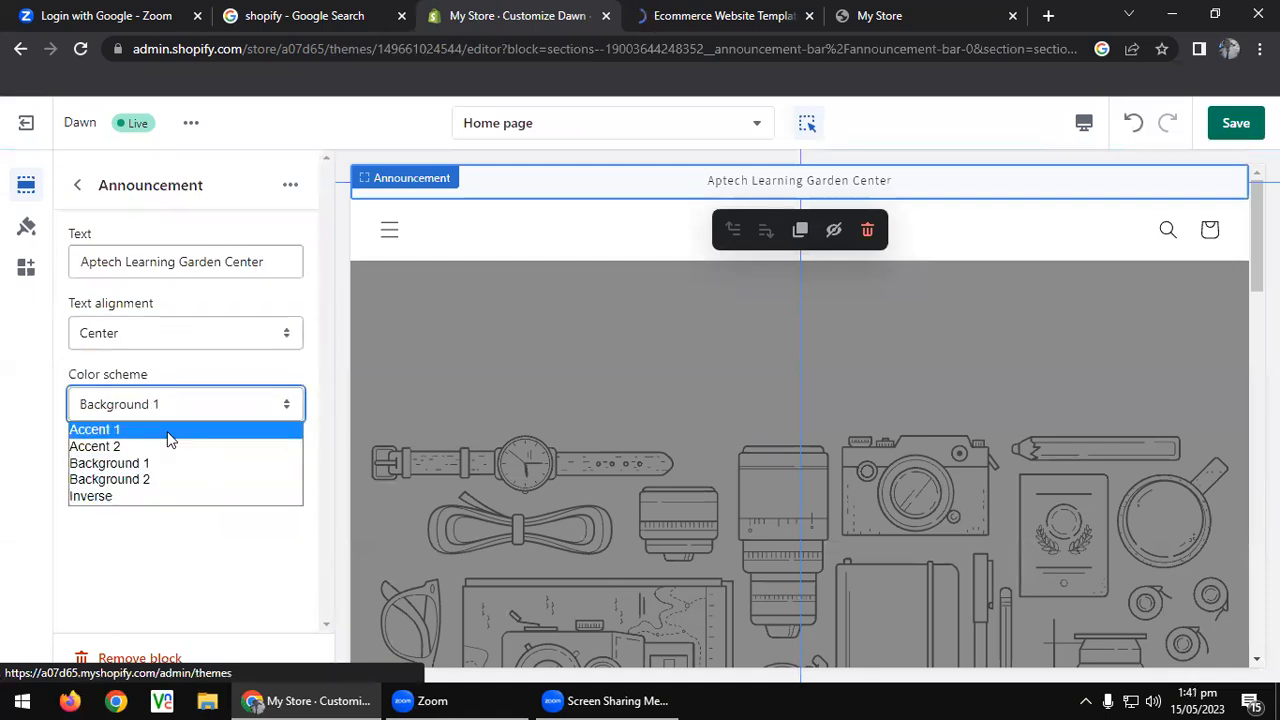
click(165, 431)
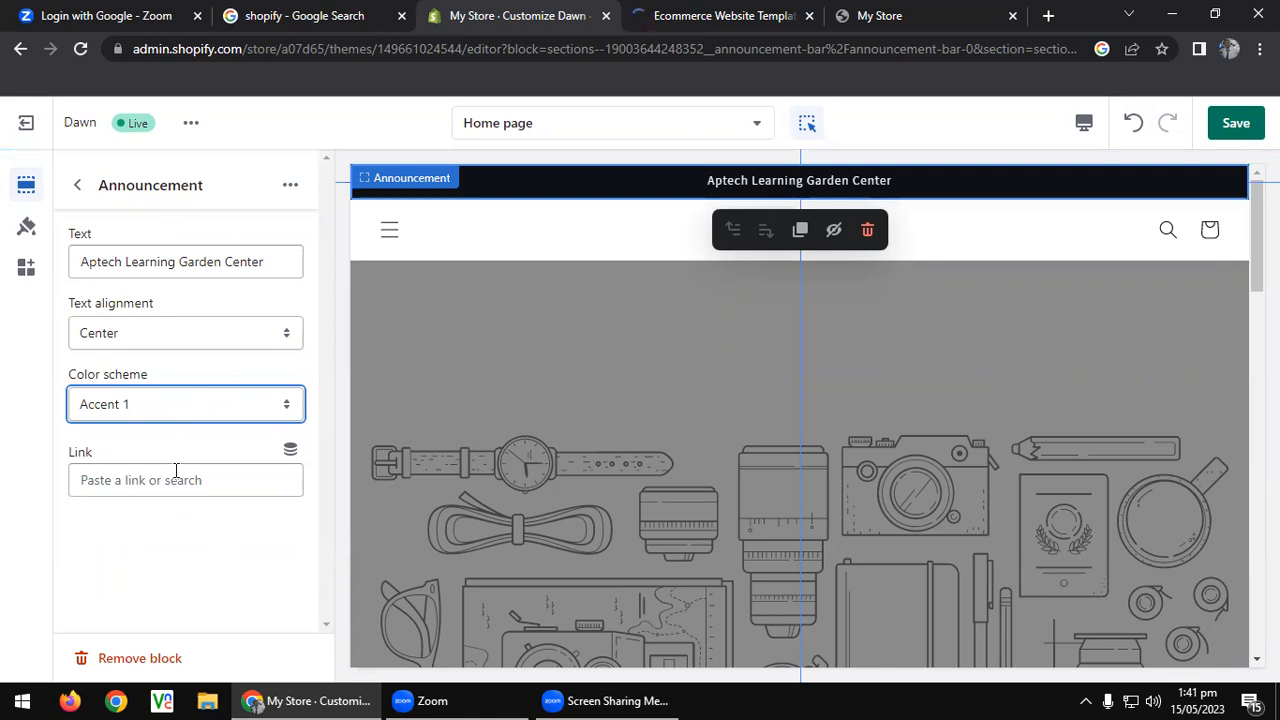
click(77, 185)
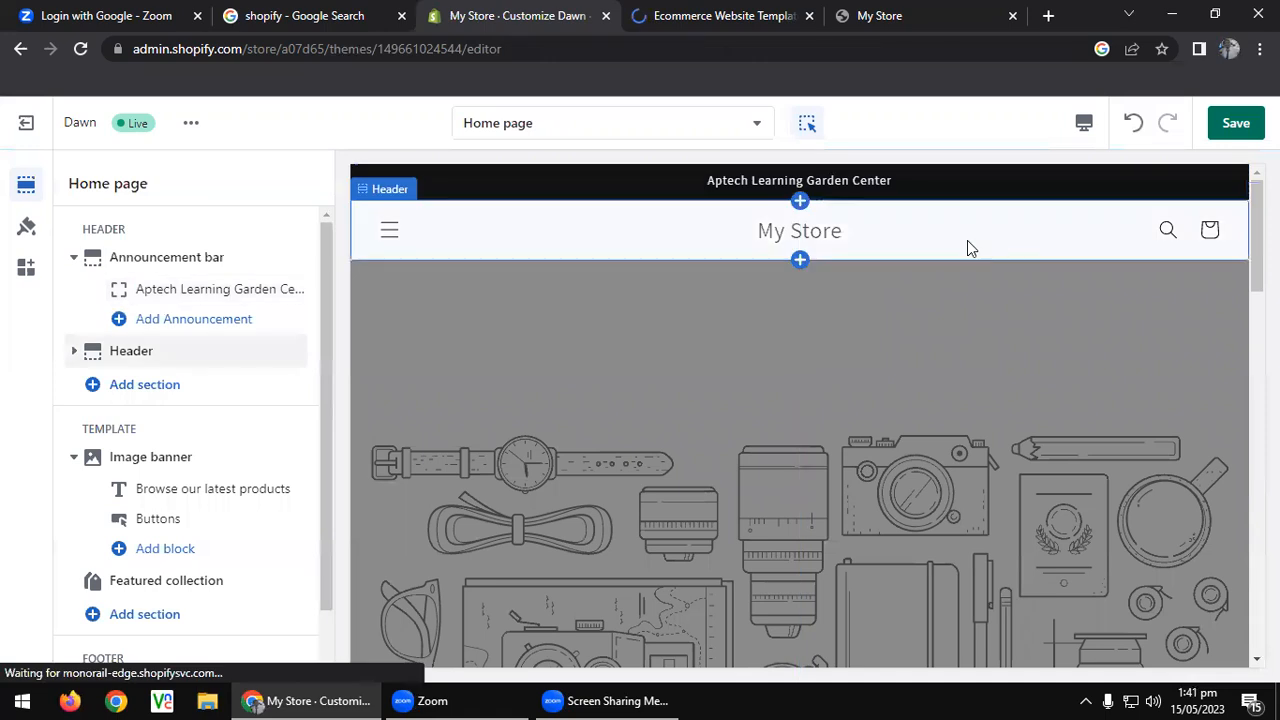
click(1236, 122)
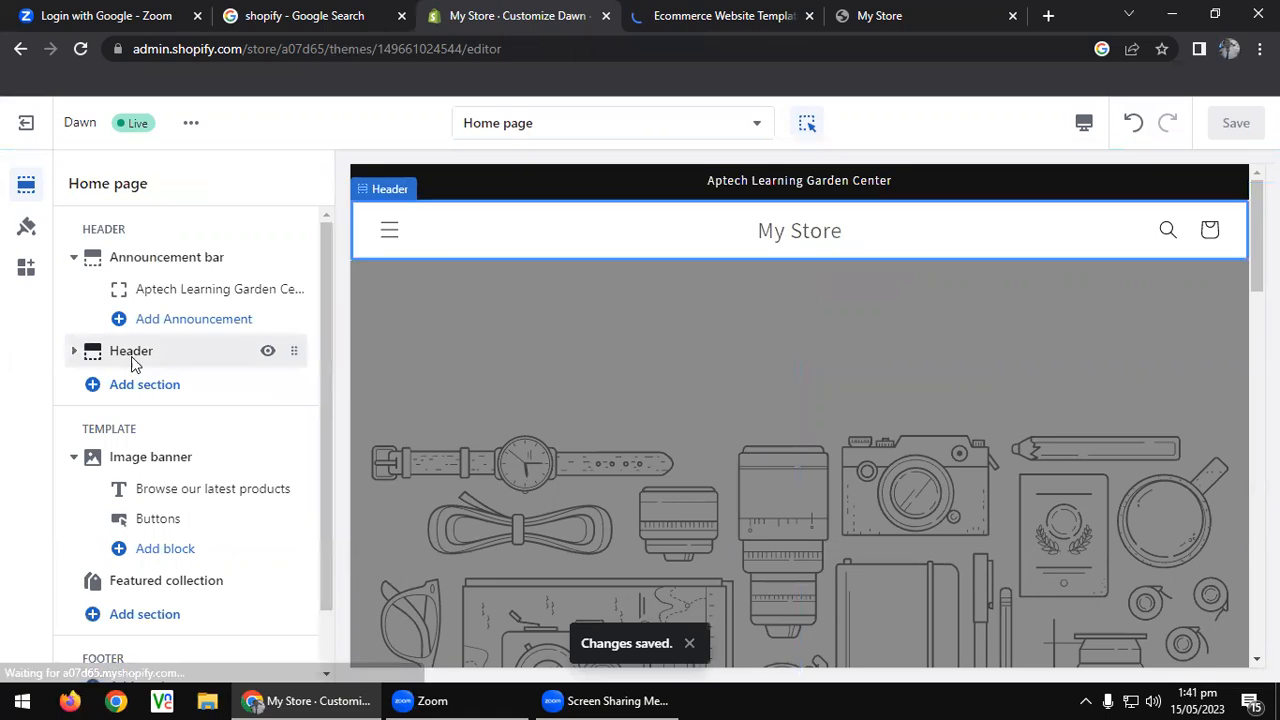
In Header settings, keep Dropdown menu type and the sticky header On scroll up.
click(130, 355)
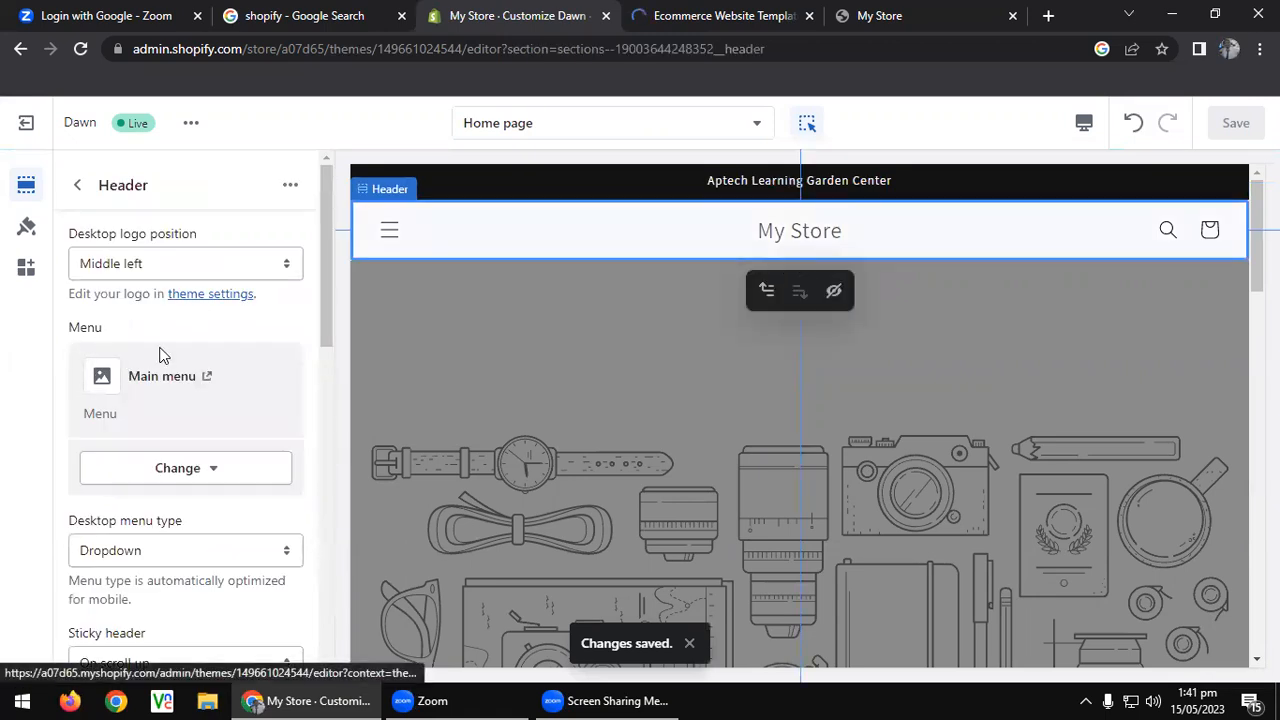
click(77, 185)
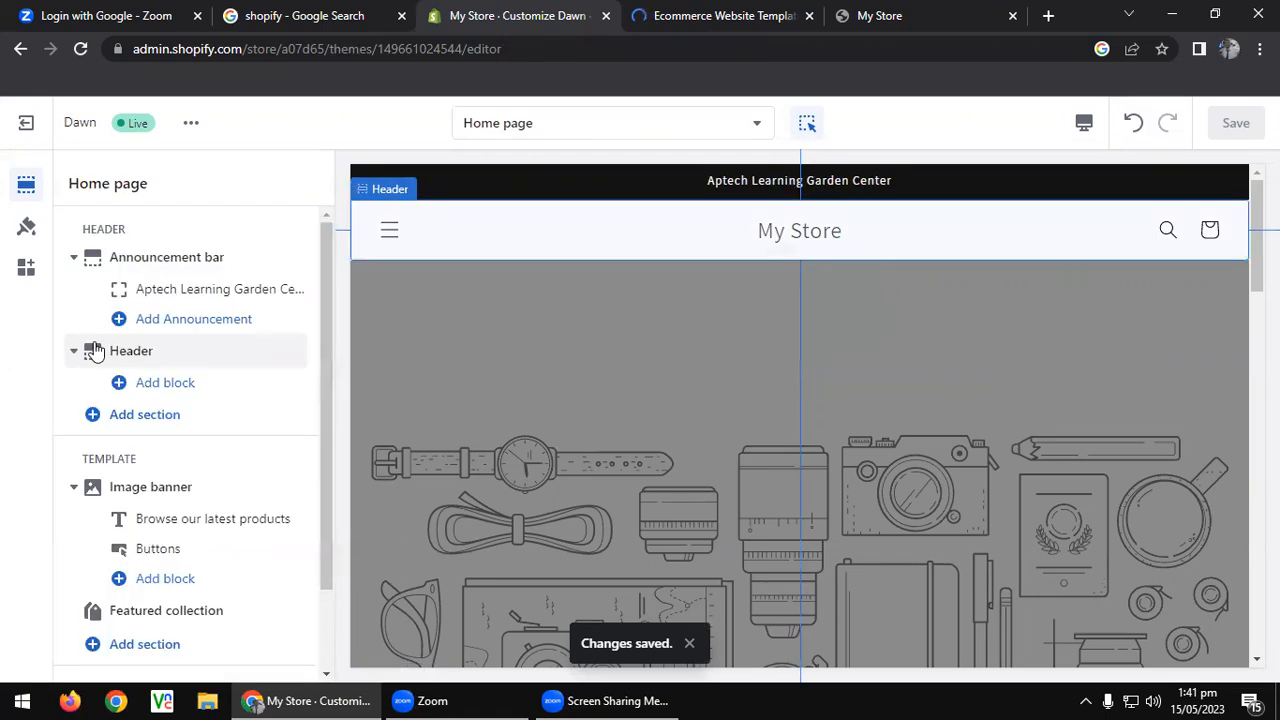
click(148, 350)
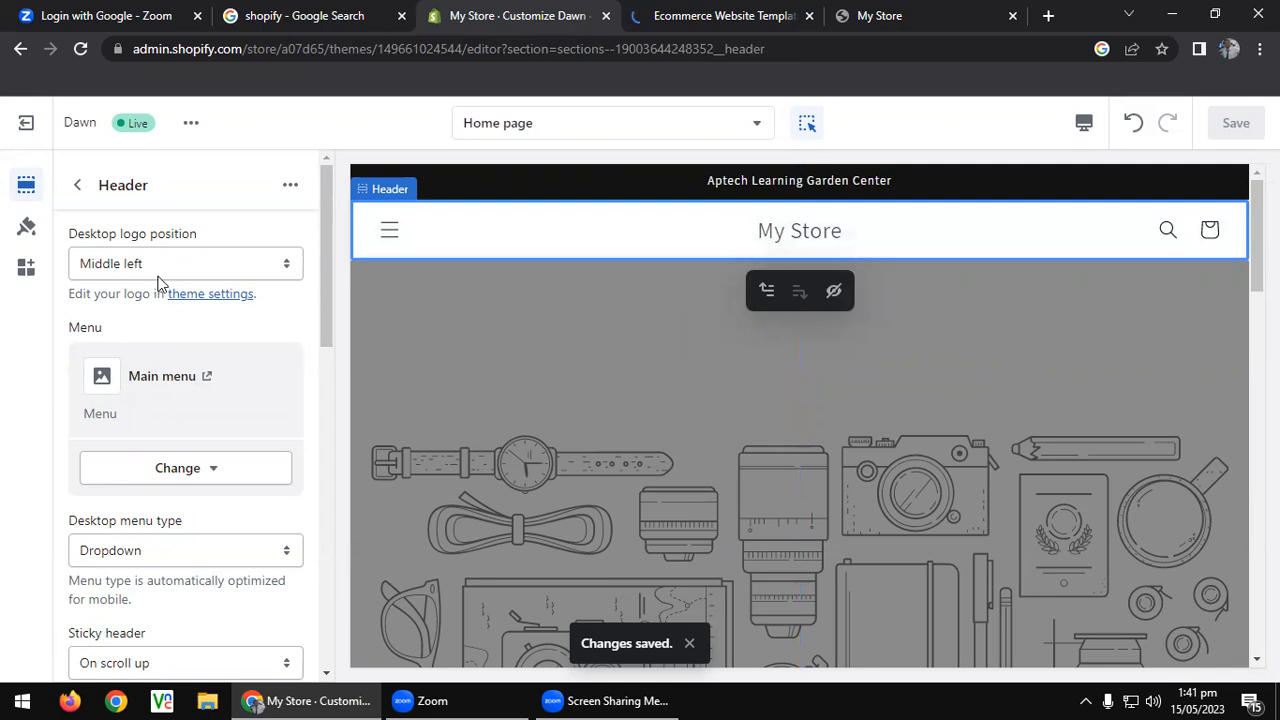
scroll(166, 349, down, 2)
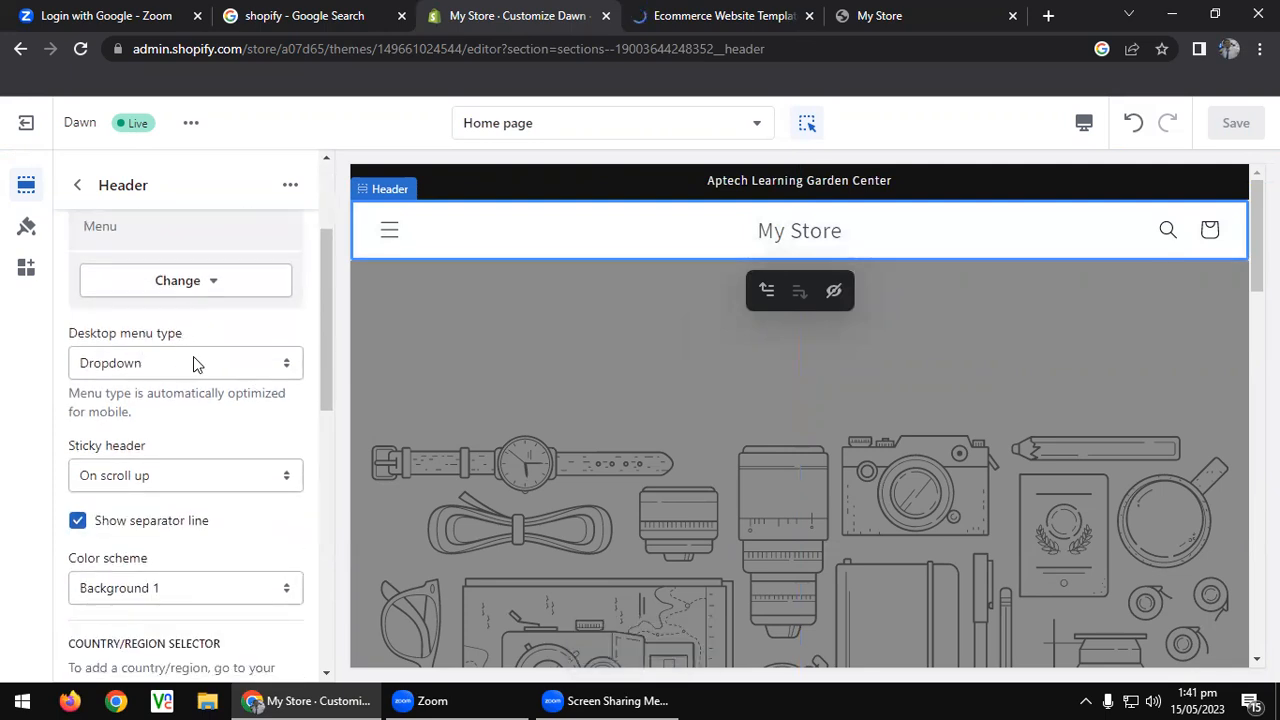
click(200, 366)
click(200, 366)
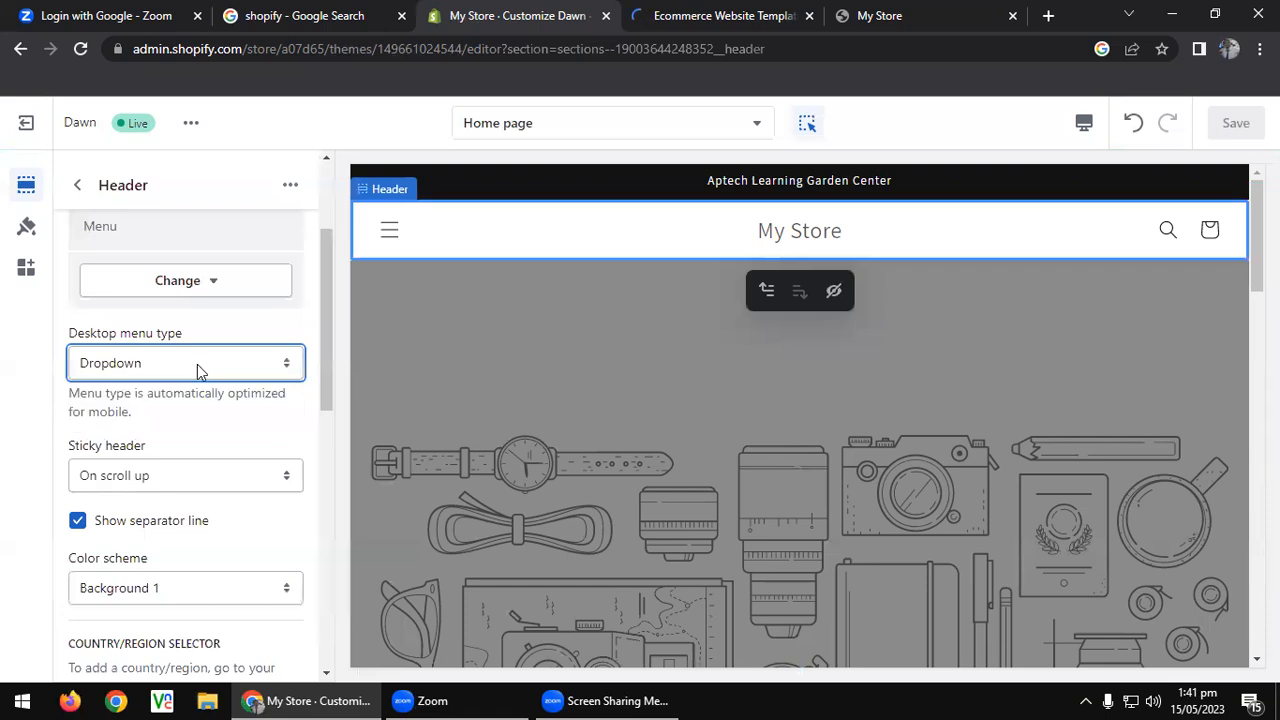
scroll(200, 370, down, 2)
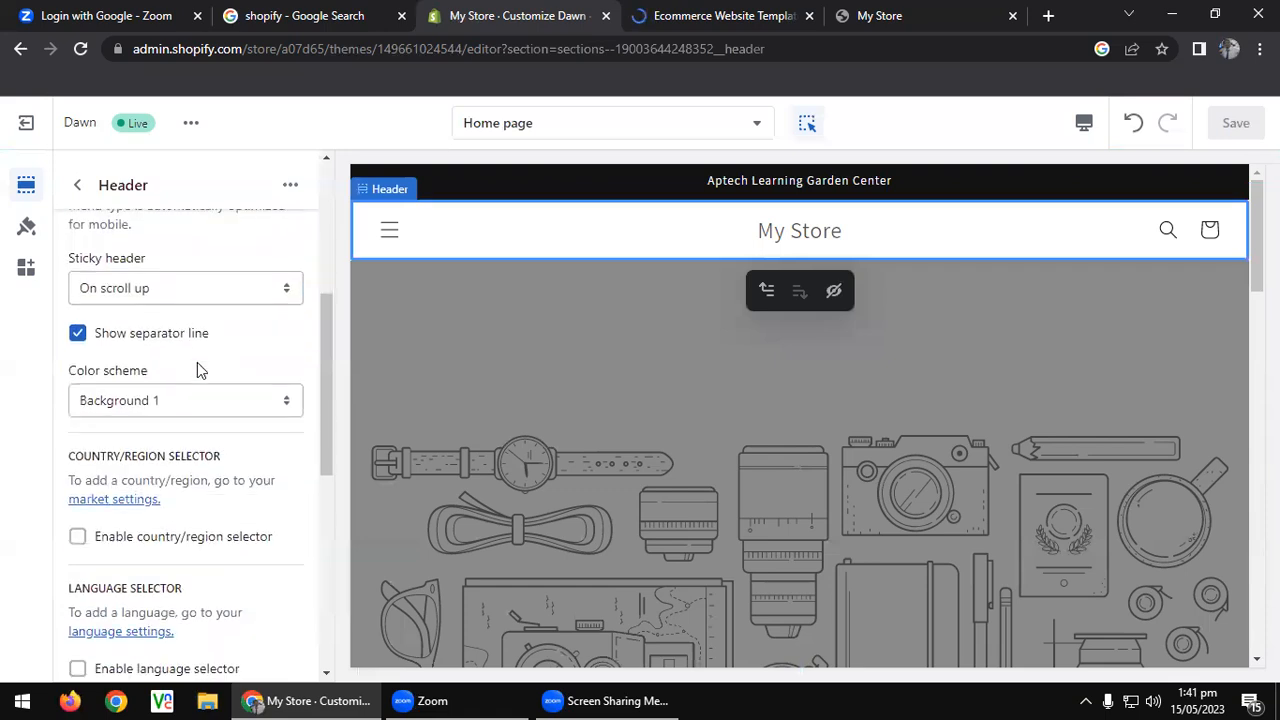
click(220, 287)
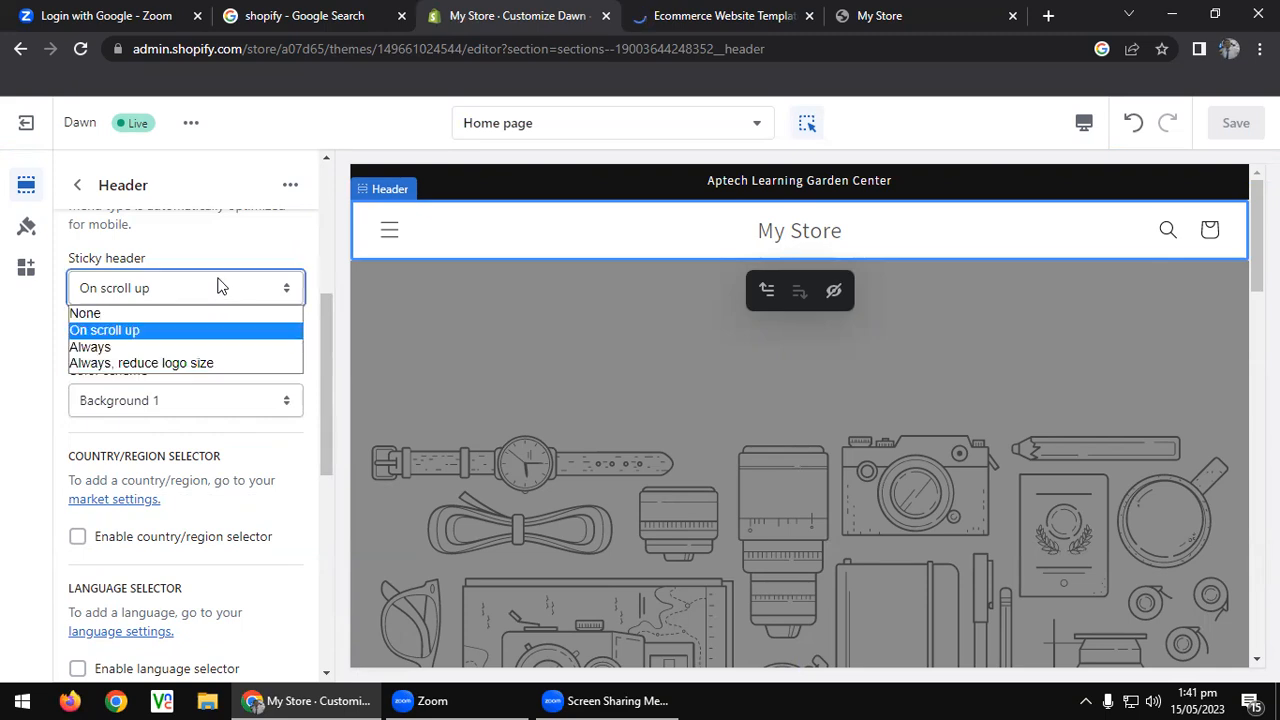
click(220, 287)
scroll(224, 357, down, 2)
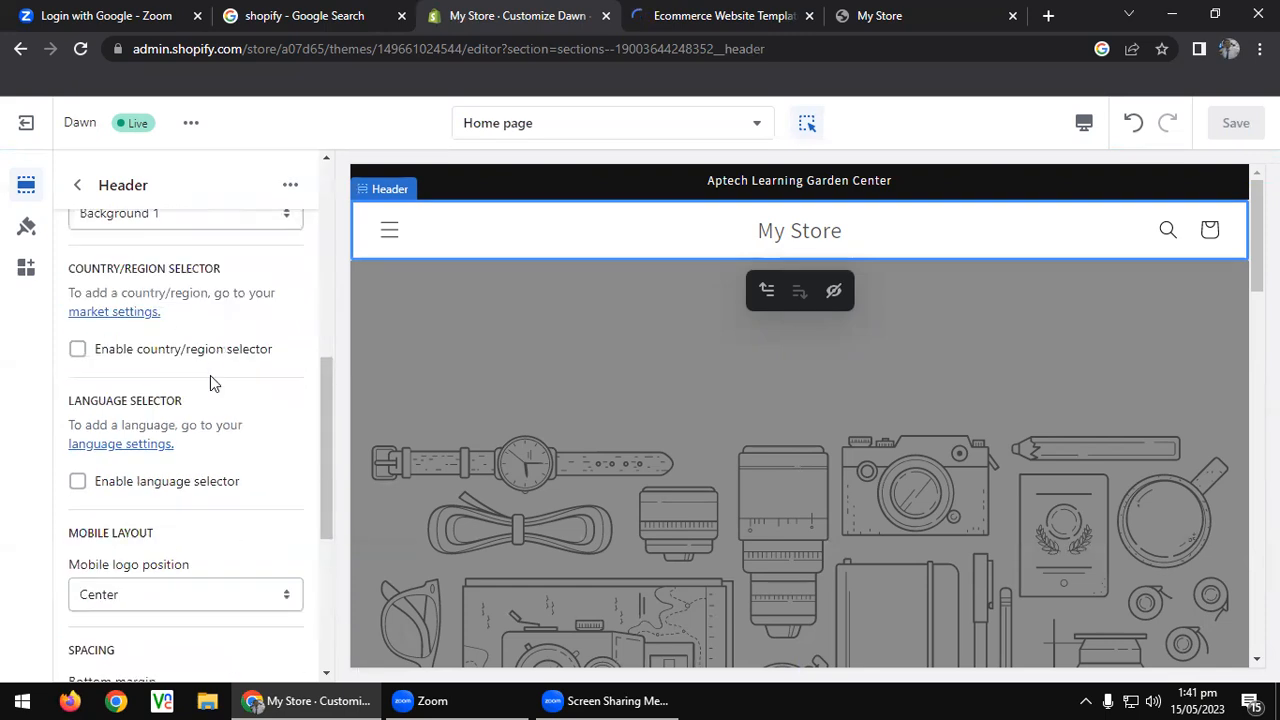
Enable the country/region and language selectors in the header.
click(127, 357)
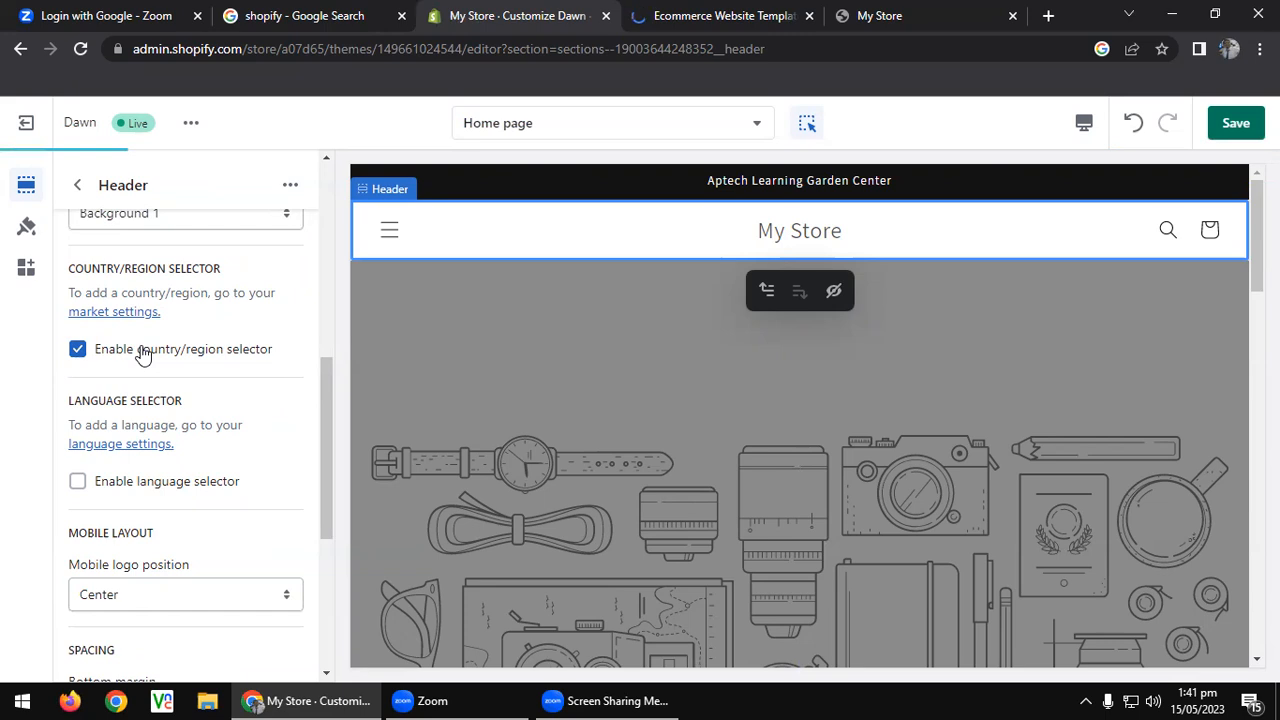
scroll(170, 373, down, 1)
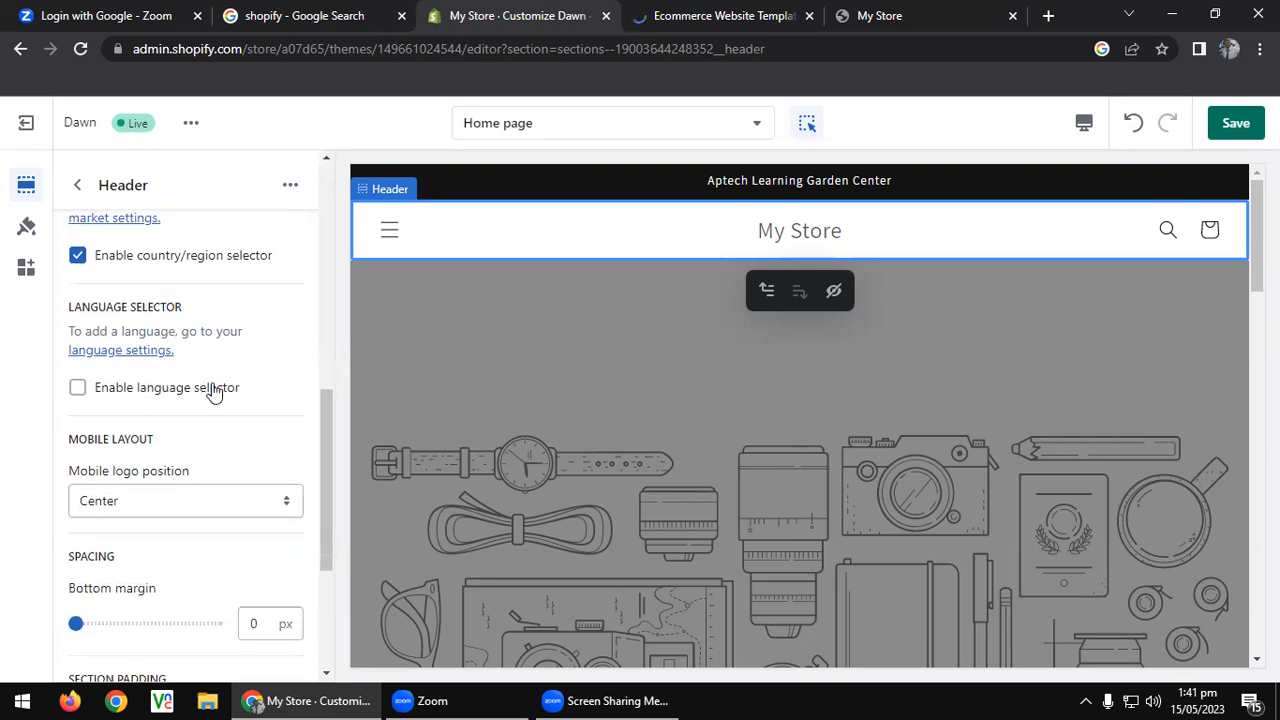
click(213, 391)
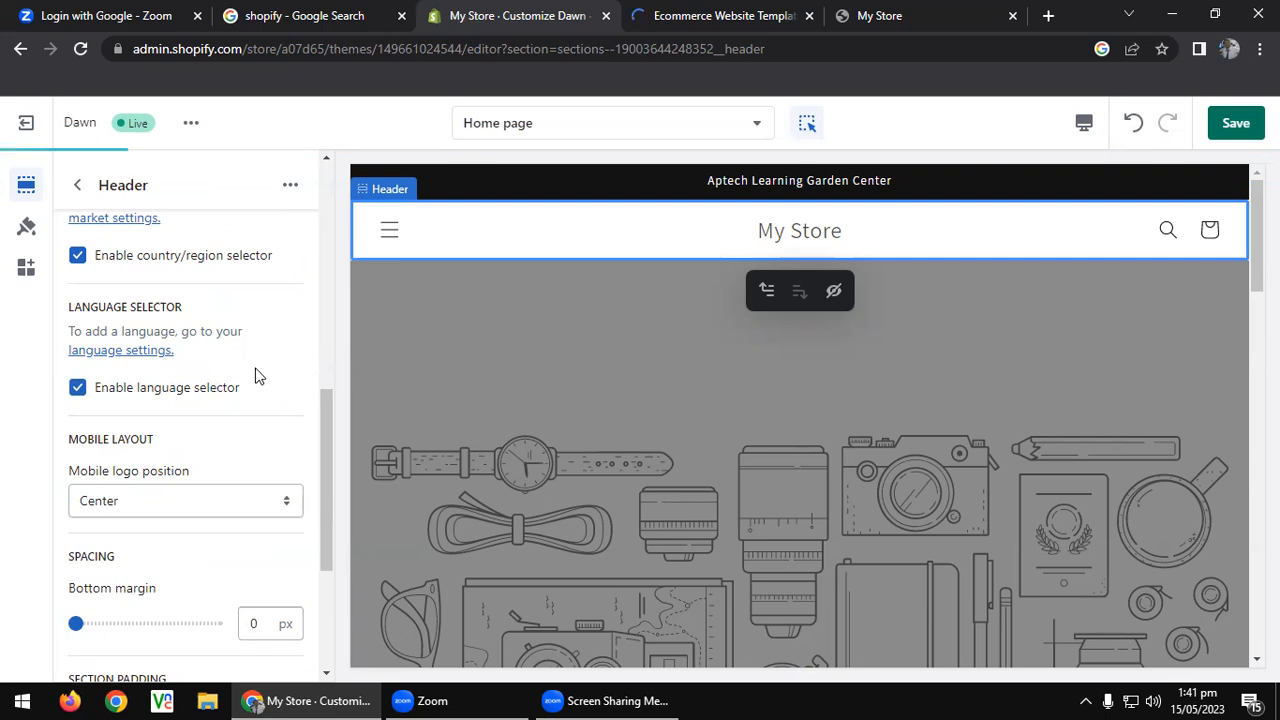
scroll(255, 375, down, 3)
scroll(258, 368, up, 5)
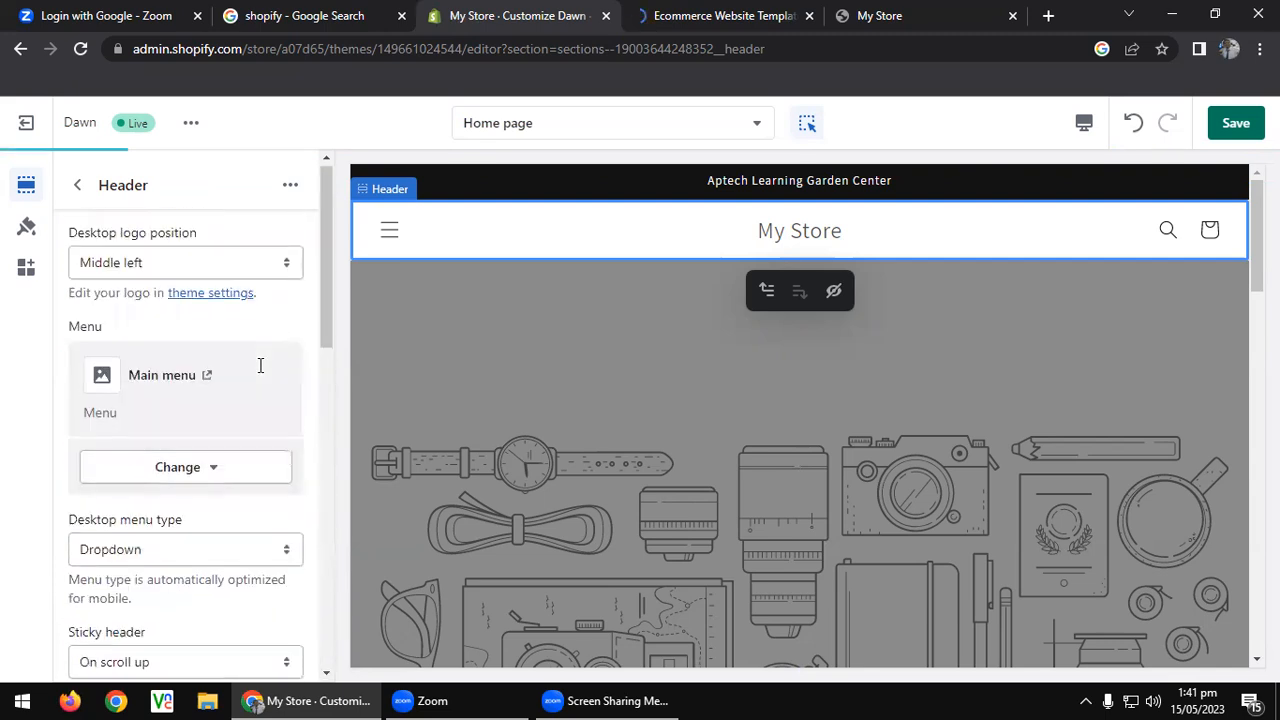
scroll(246, 430, down, 5)
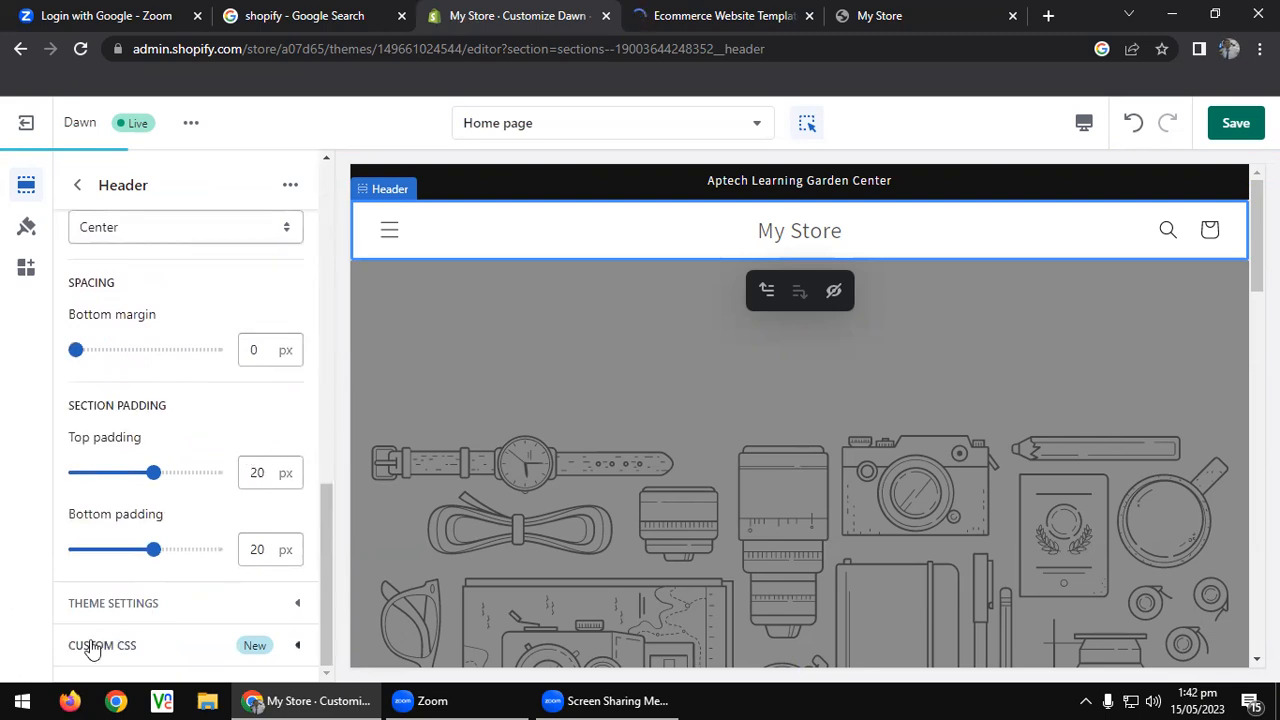
Reveal the header's custom CSS and theme settings, then bring up the logo image picker.
click(150, 645)
scroll(167, 520, down, 2)
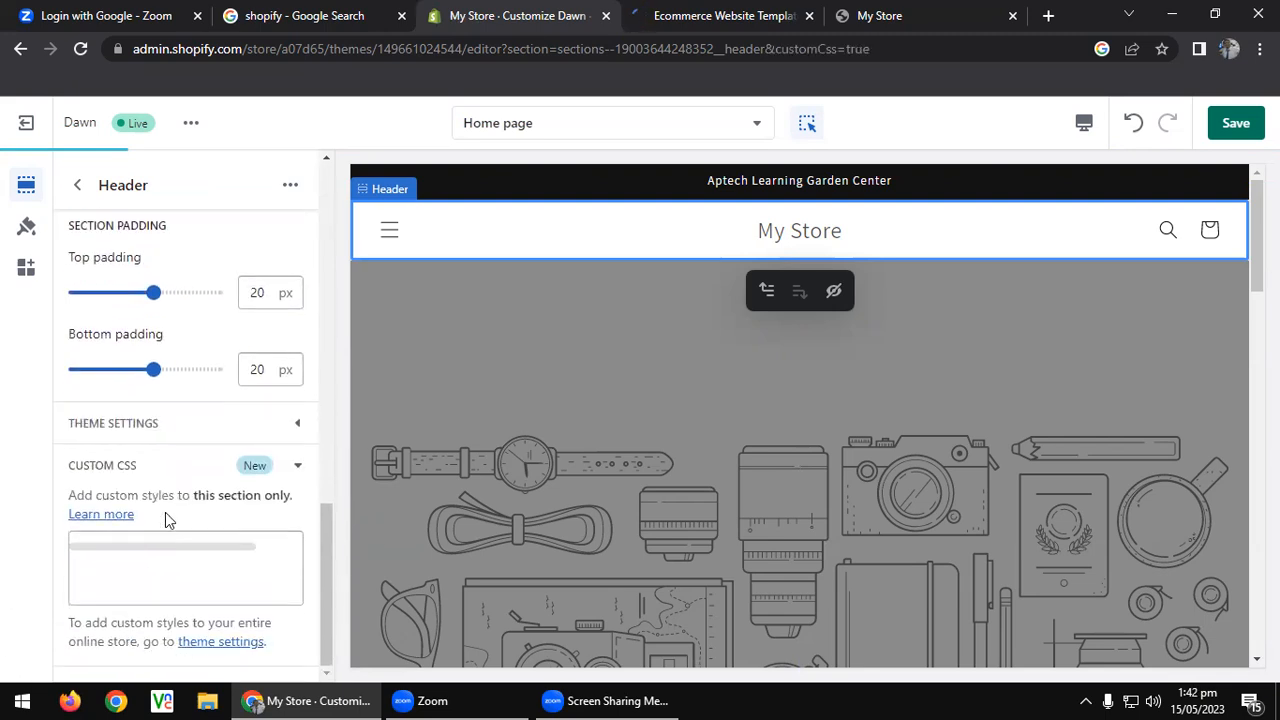
click(182, 435)
scroll(182, 435, down, 4)
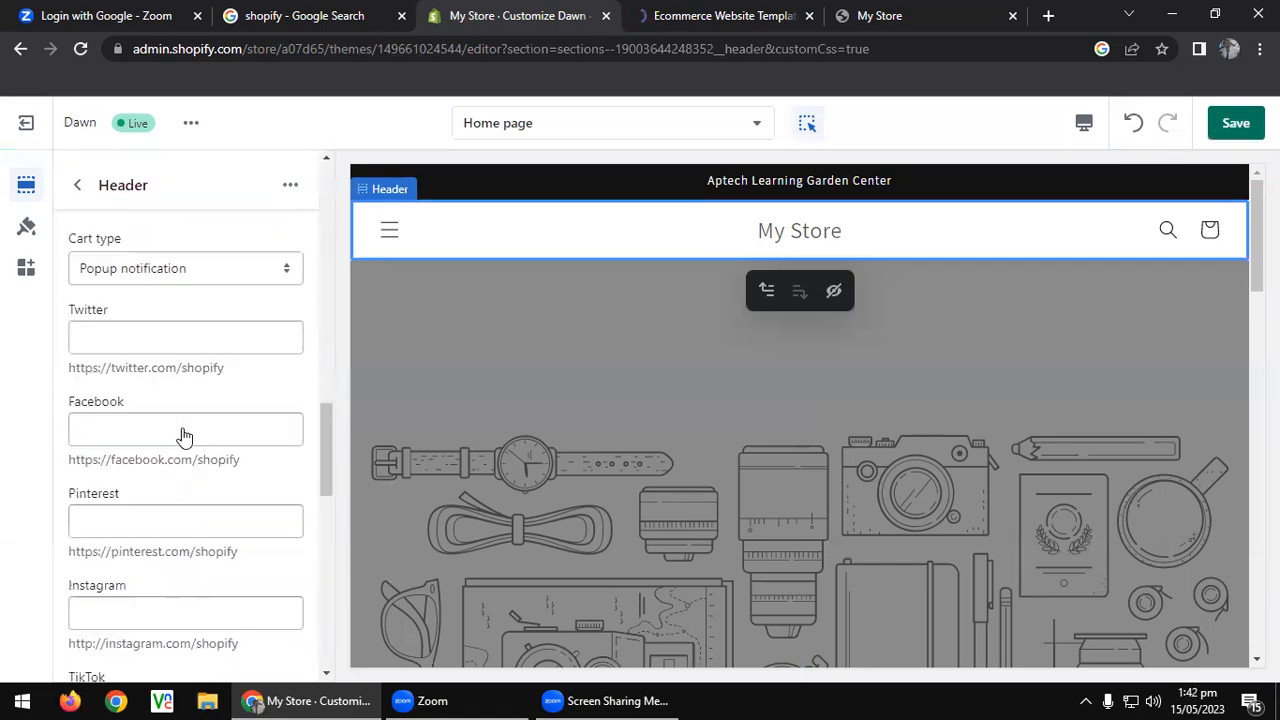
scroll(183, 428, up, 3)
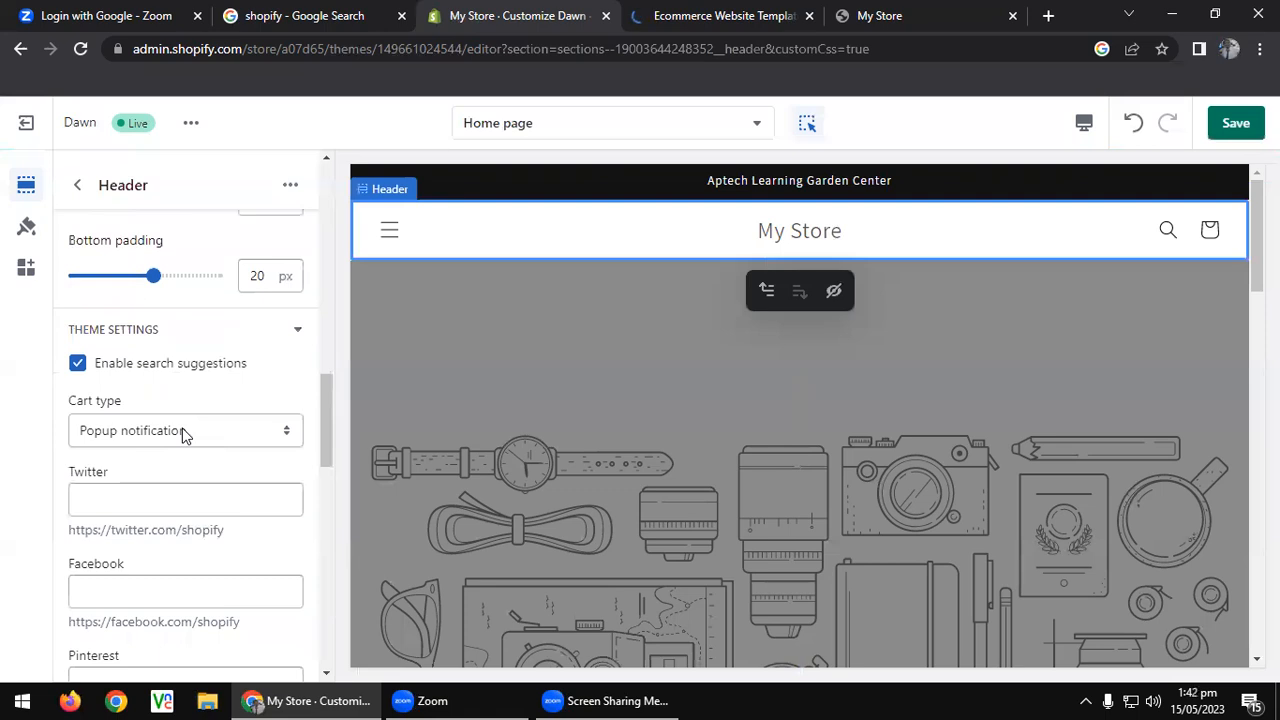
scroll(180, 450, down, 2)
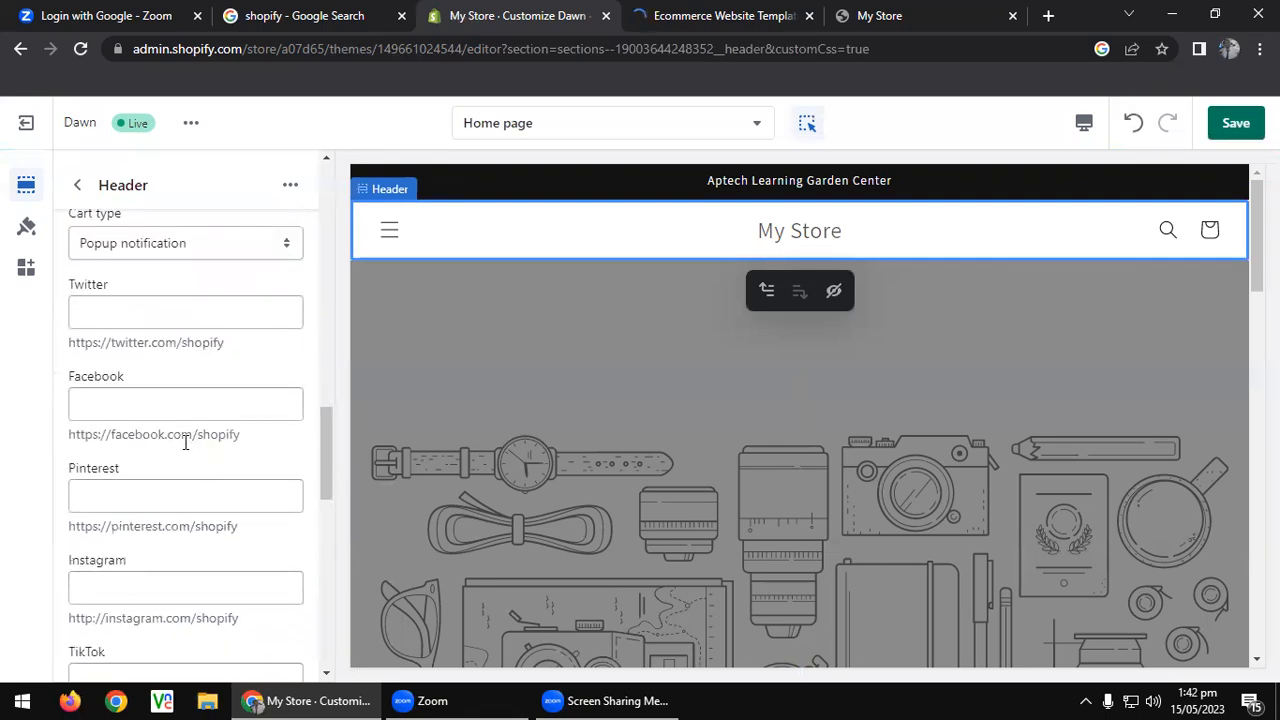
scroll(182, 432, down, 5)
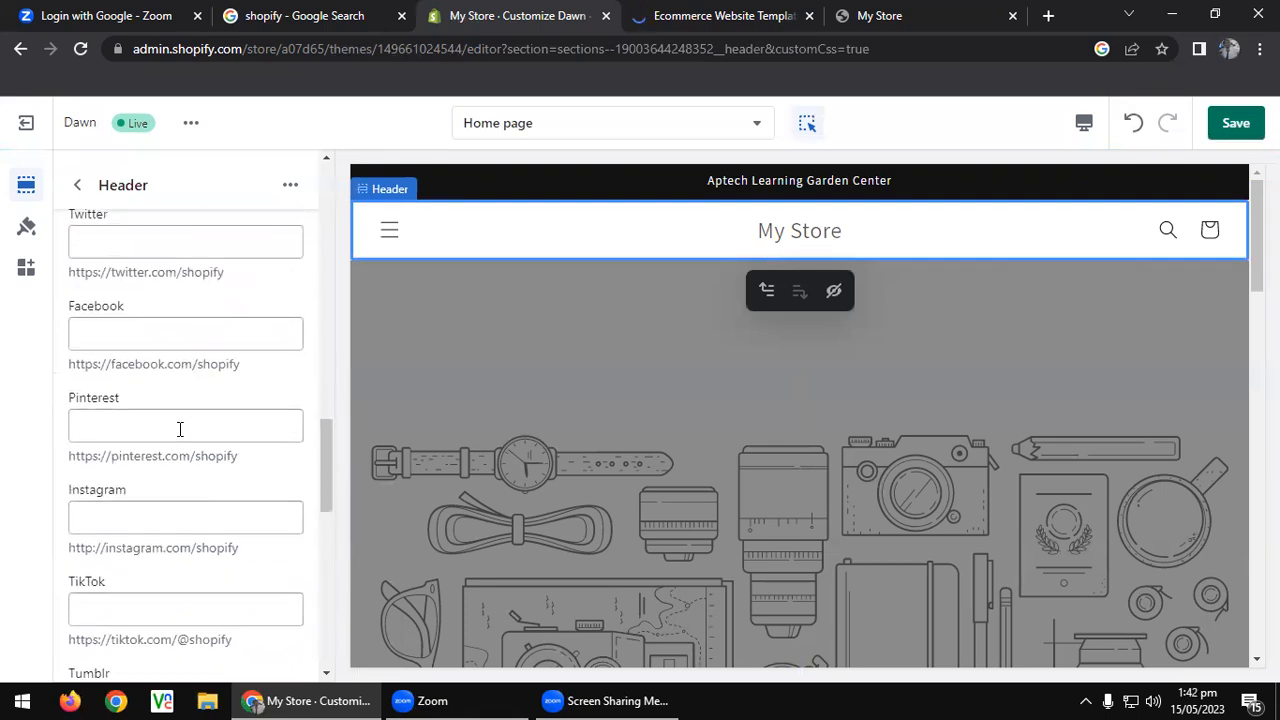
scroll(180, 430, down, 2)
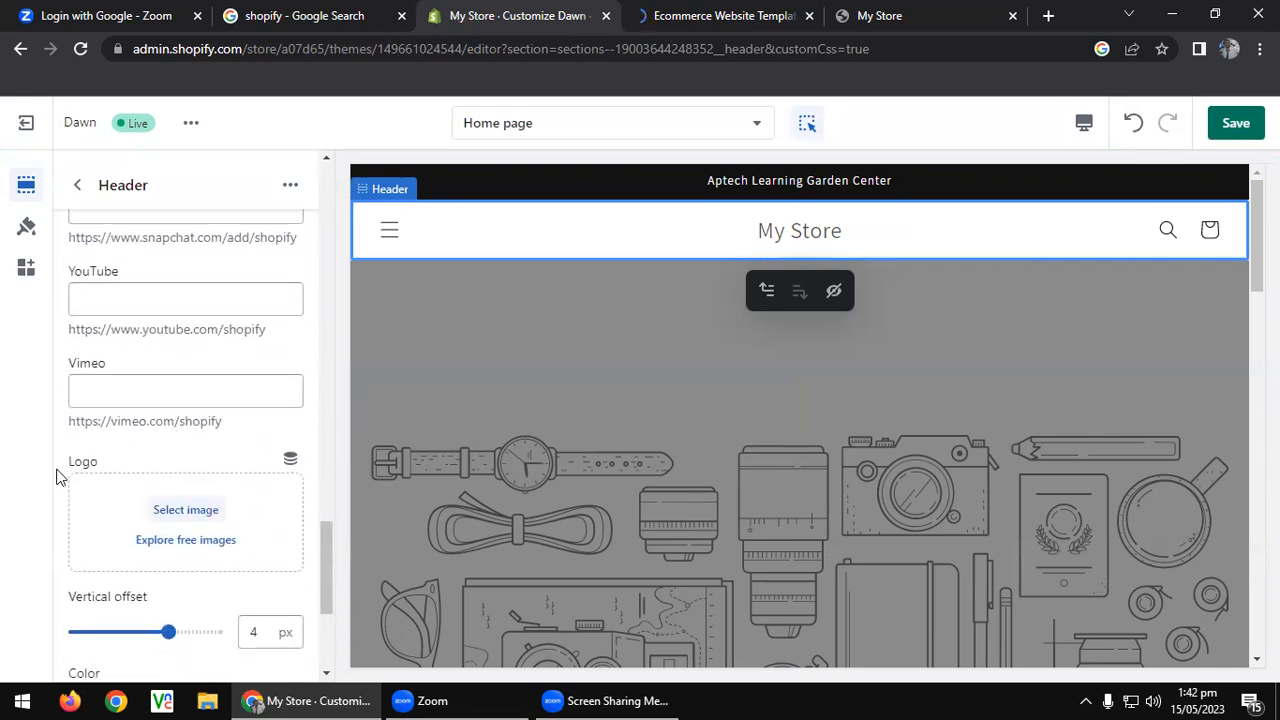
click(186, 510)
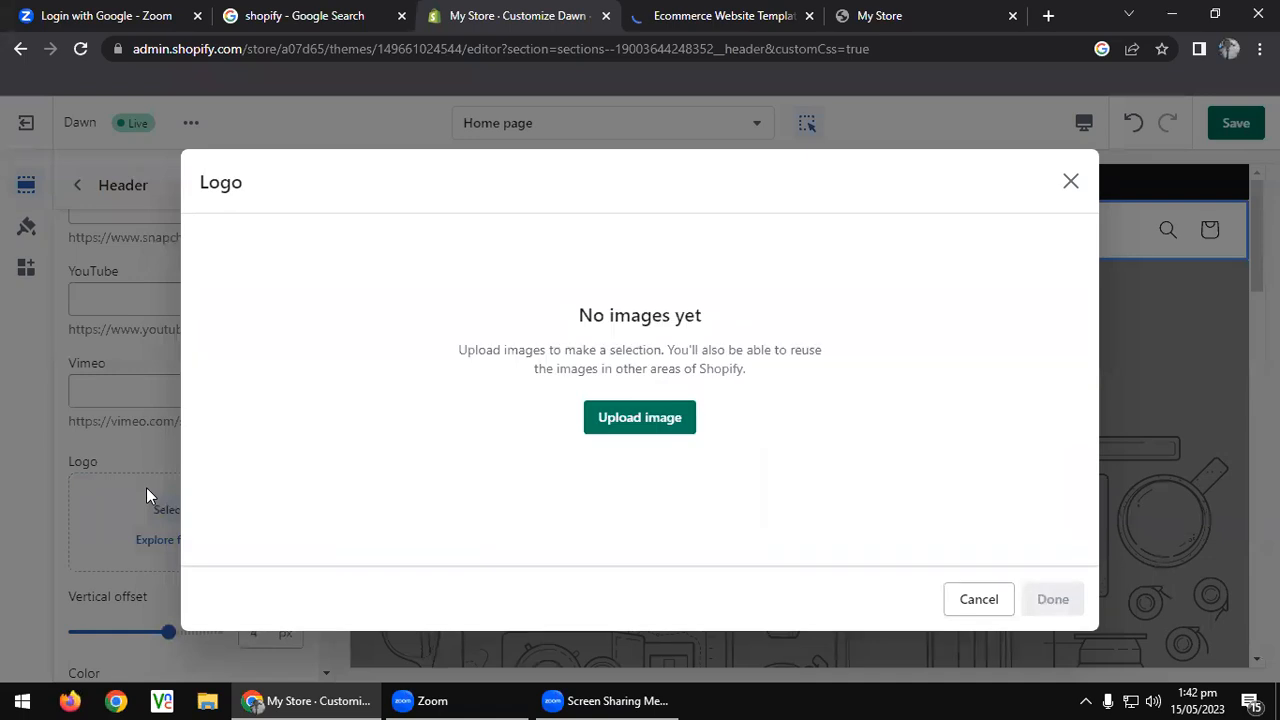
Upload naruto.jpg from the Desktop and use it as the header logo.
click(640, 418)
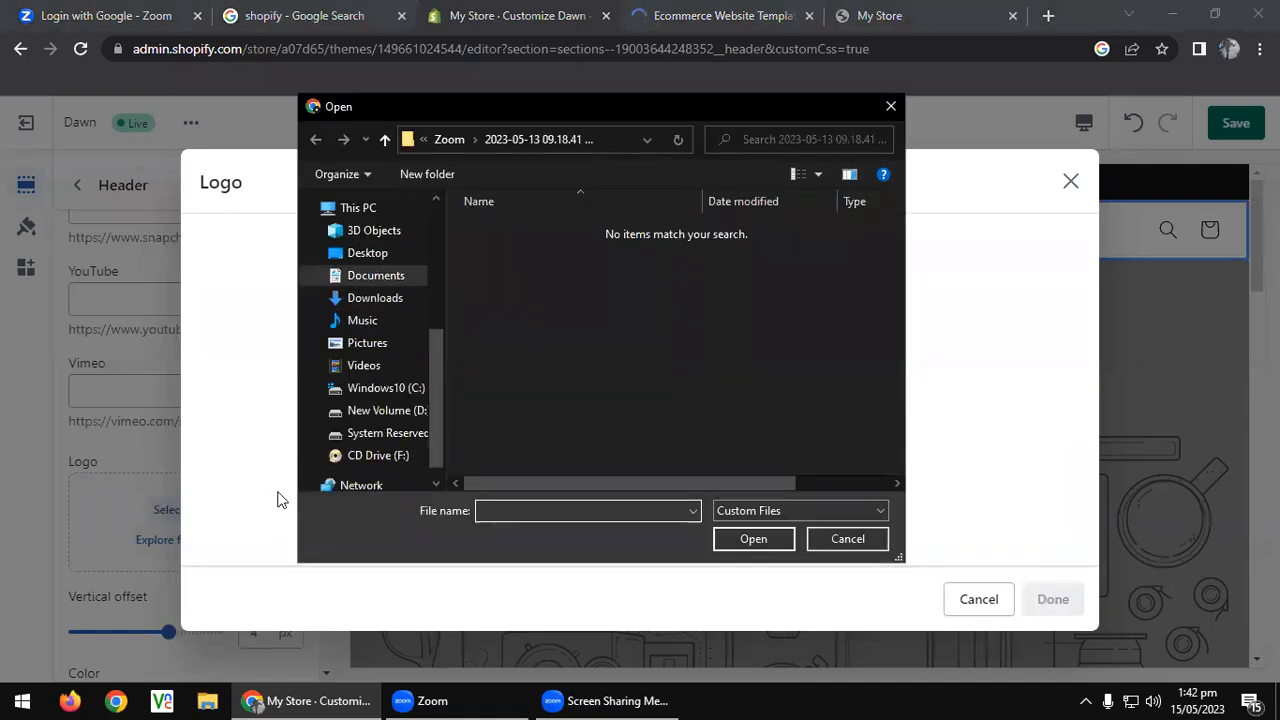
click(345, 253)
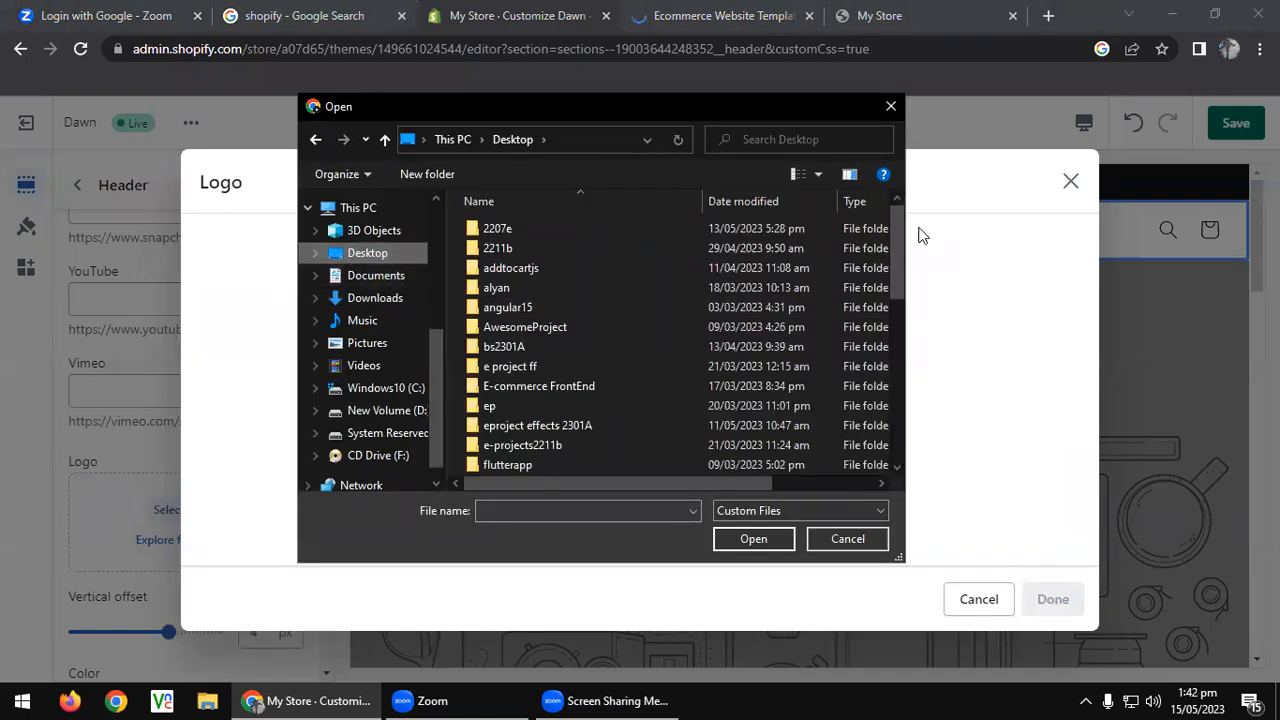
drag(894, 264, 881, 474)
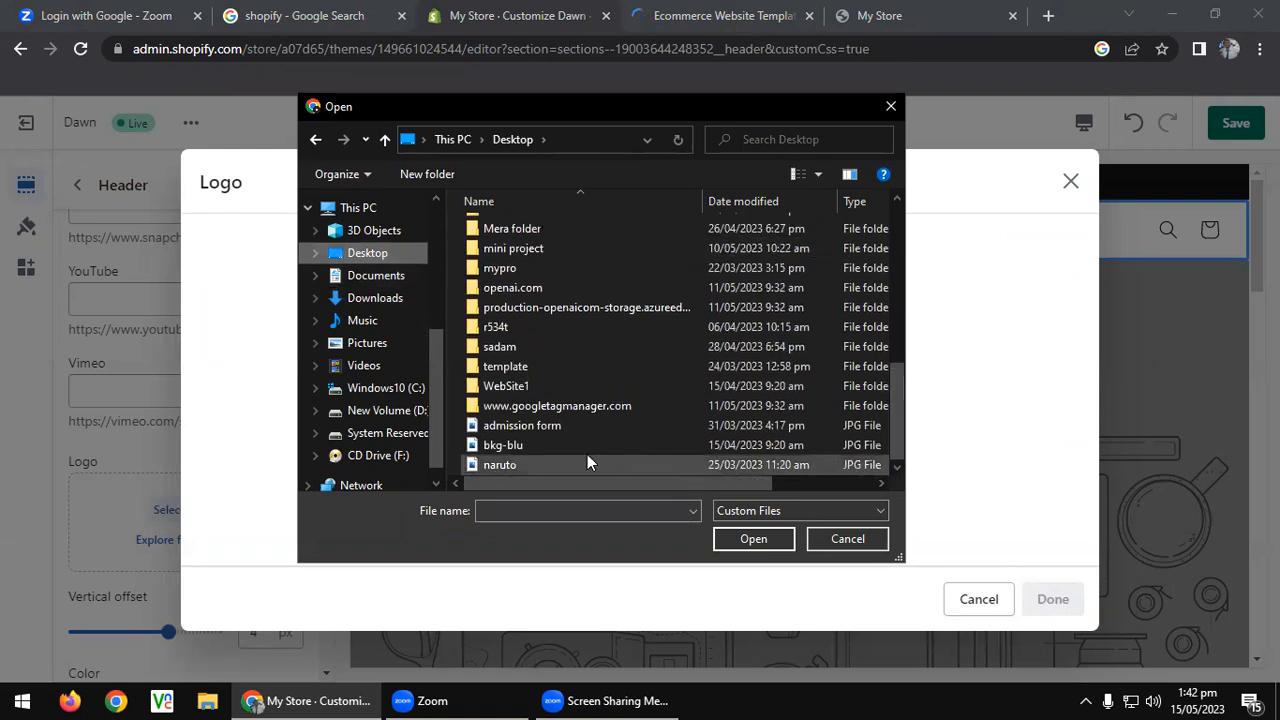
click(506, 465)
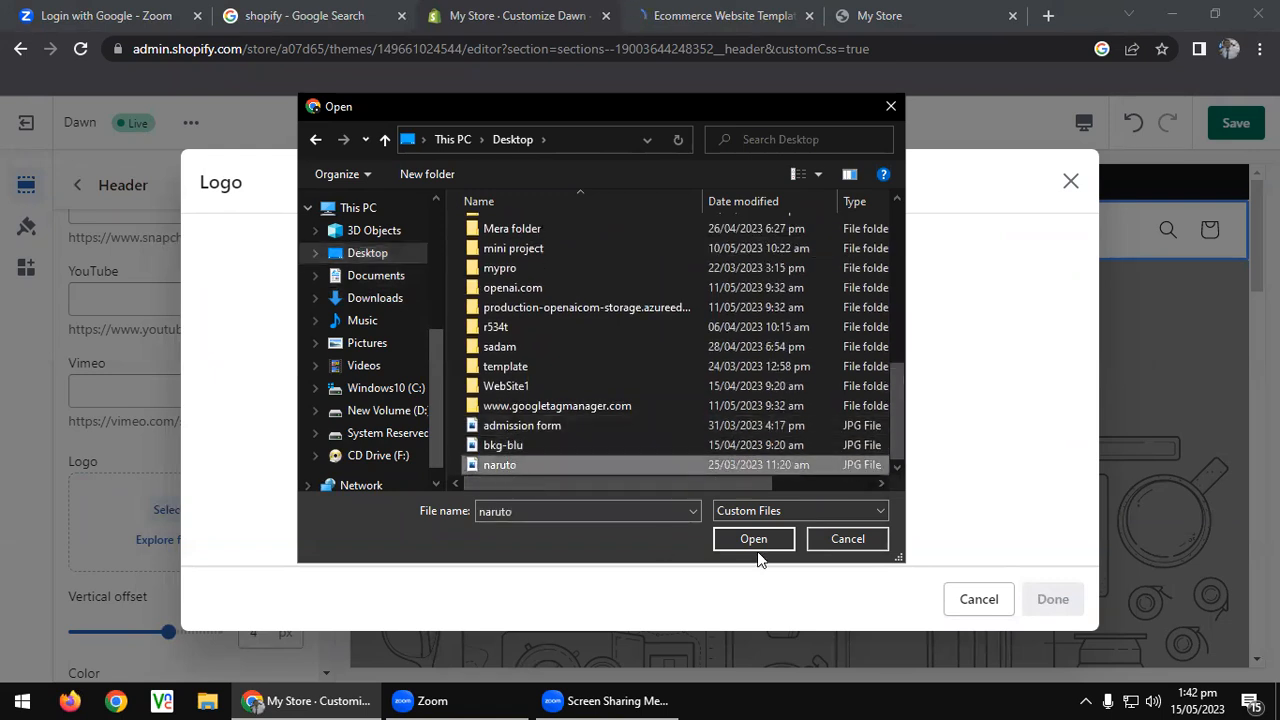
click(755, 541)
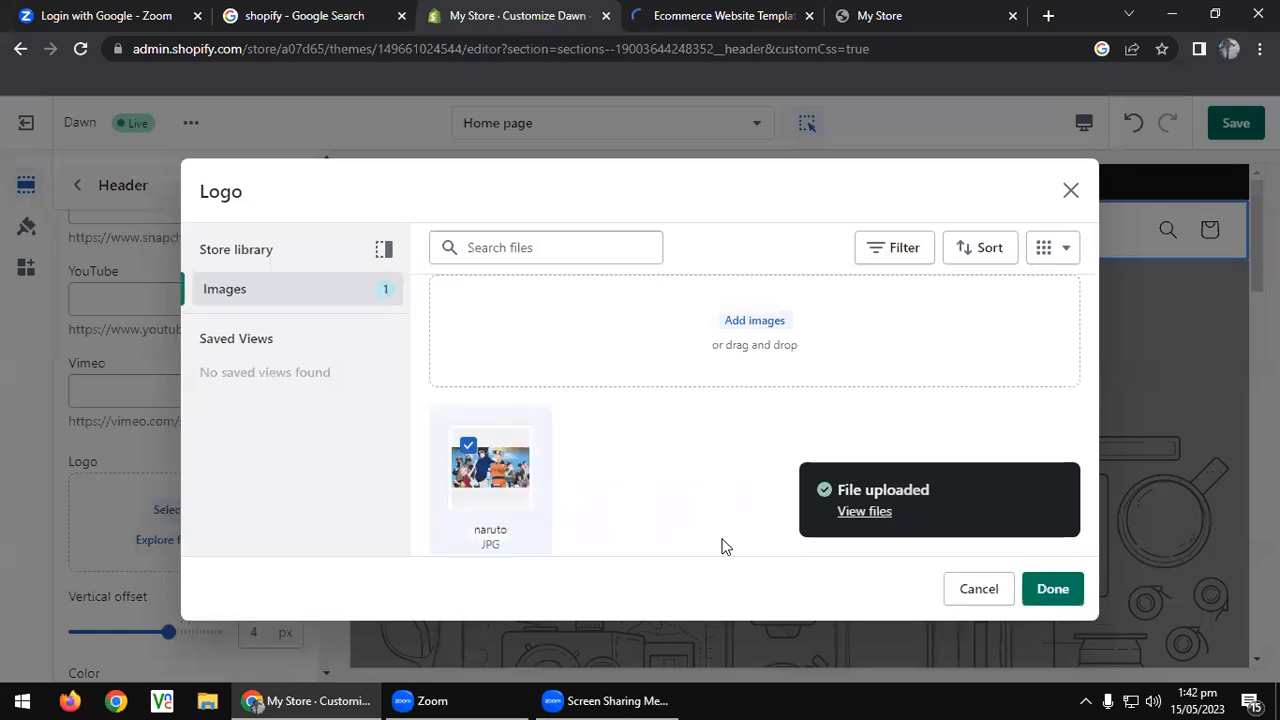
click(1050, 589)
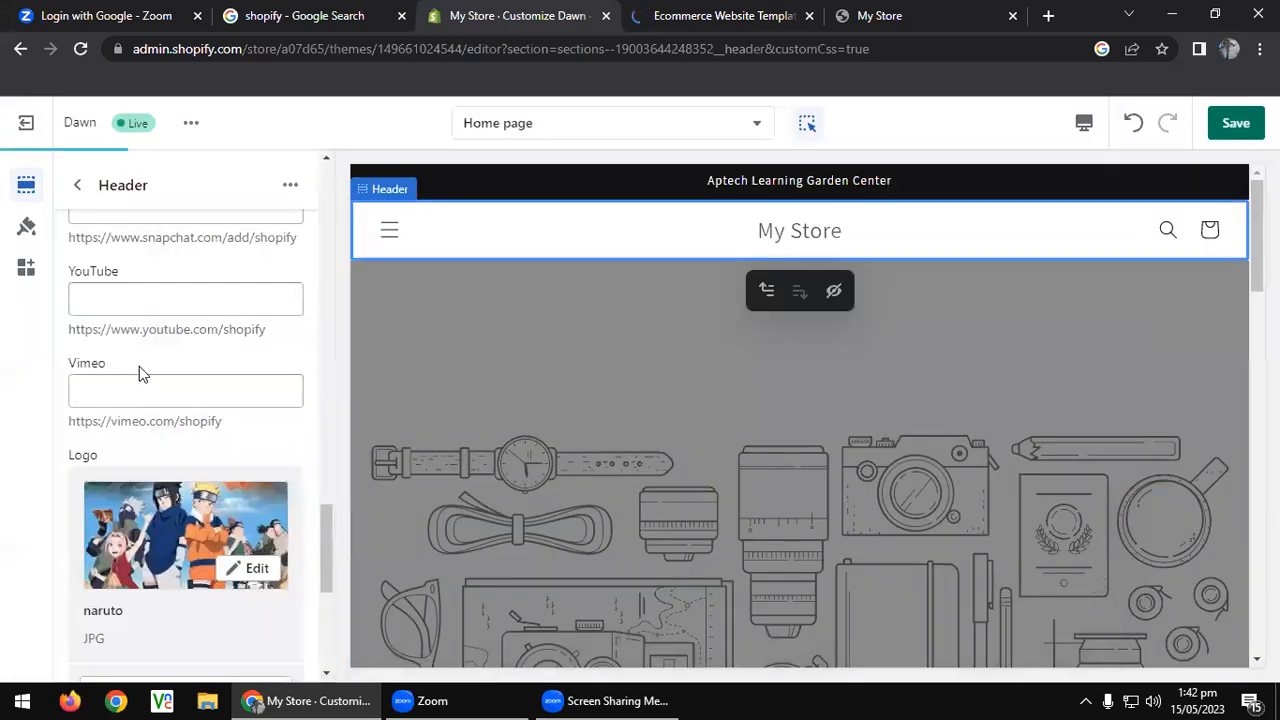
Save the new logo and return to the Home page section list.
scroll(182, 505, down, 5)
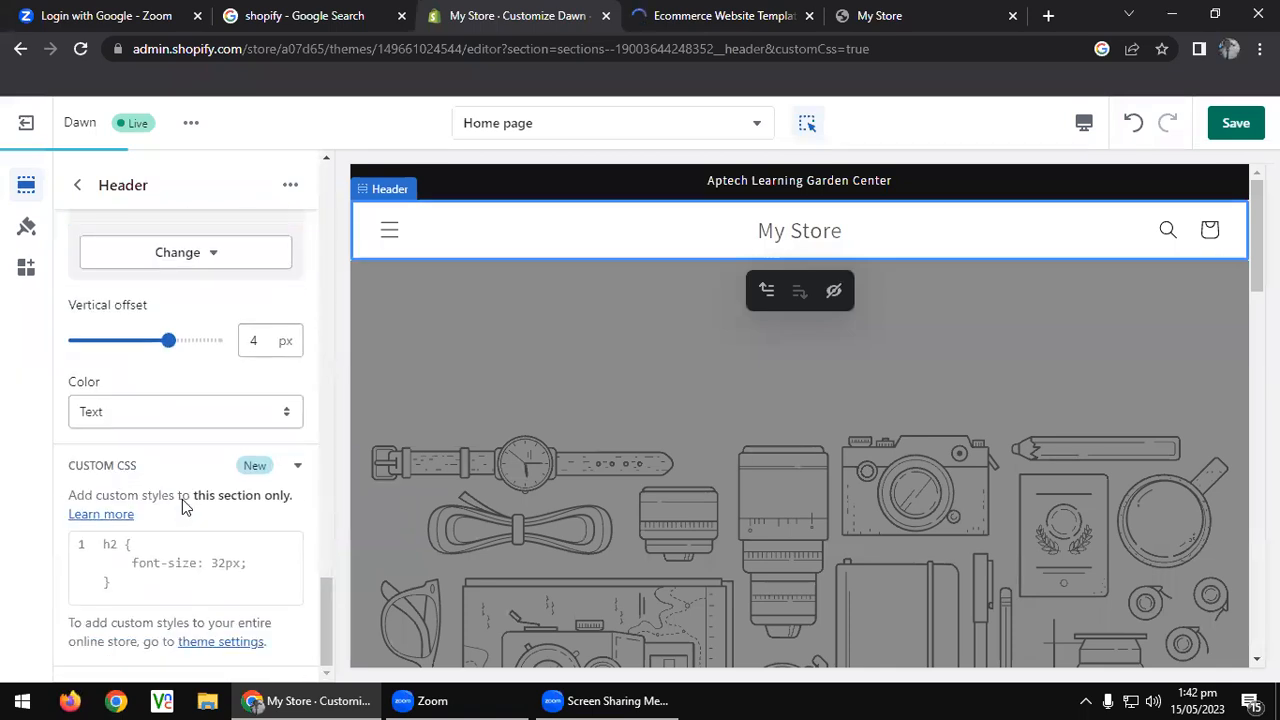
scroll(188, 497, up, 10)
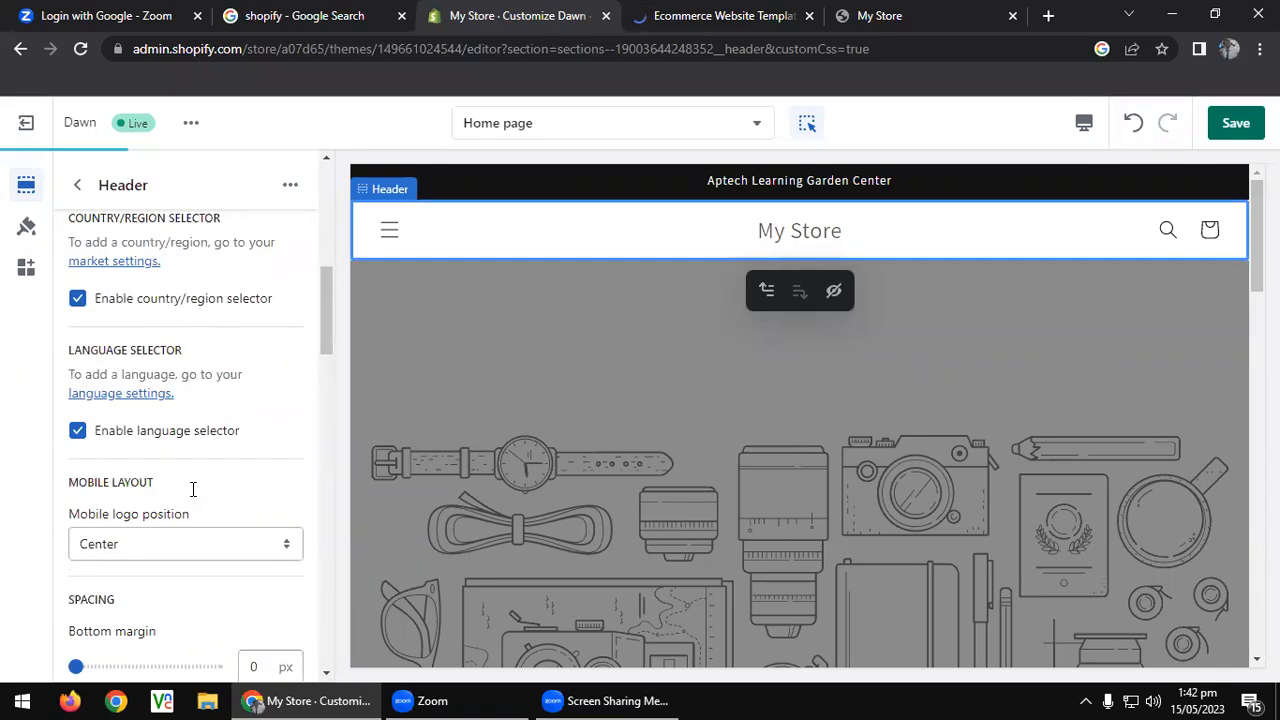
scroll(190, 490, up, 5)
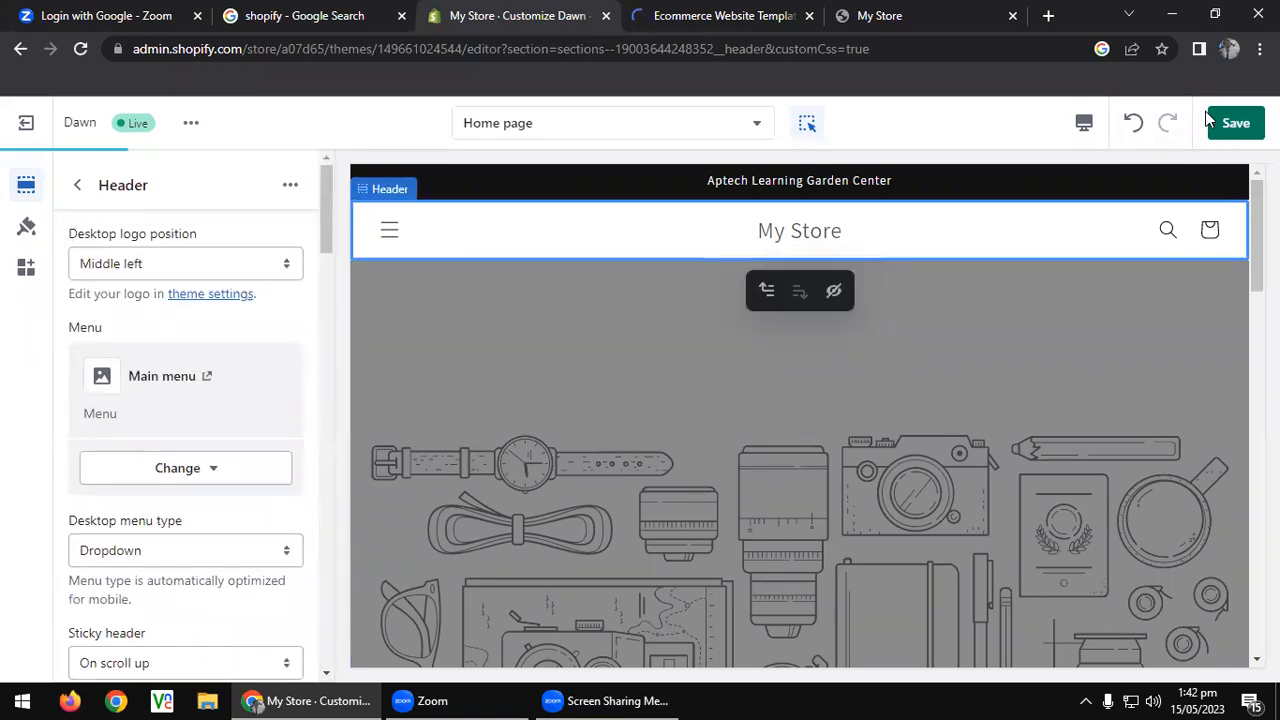
click(1230, 122)
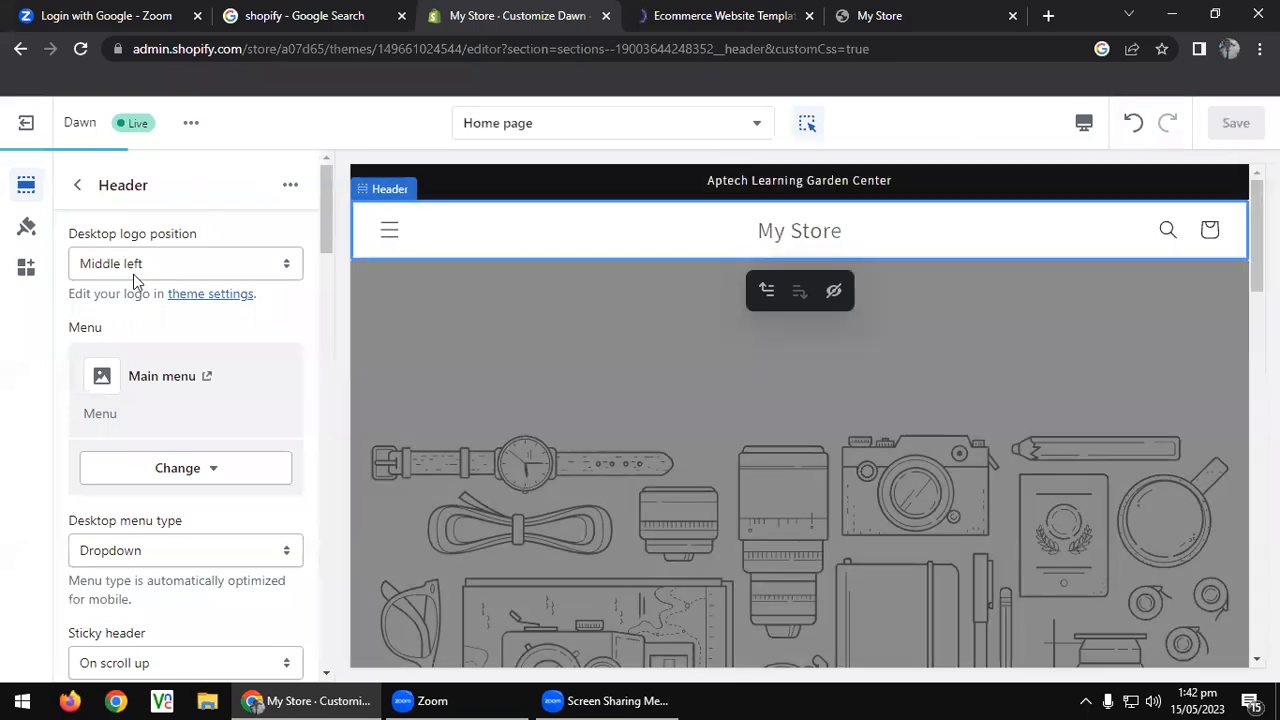
click(77, 184)
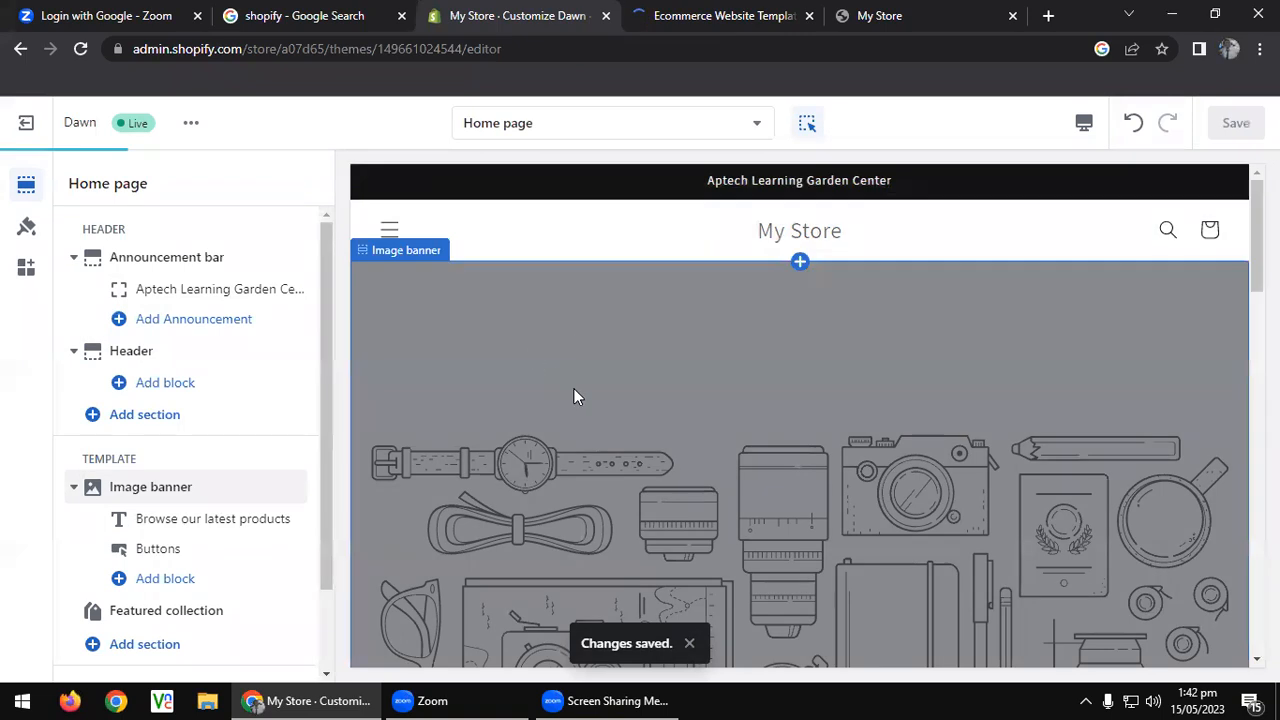
In the Footer settings, turn off email signup and Follow on Shop.
scroll(573, 388, down, 3)
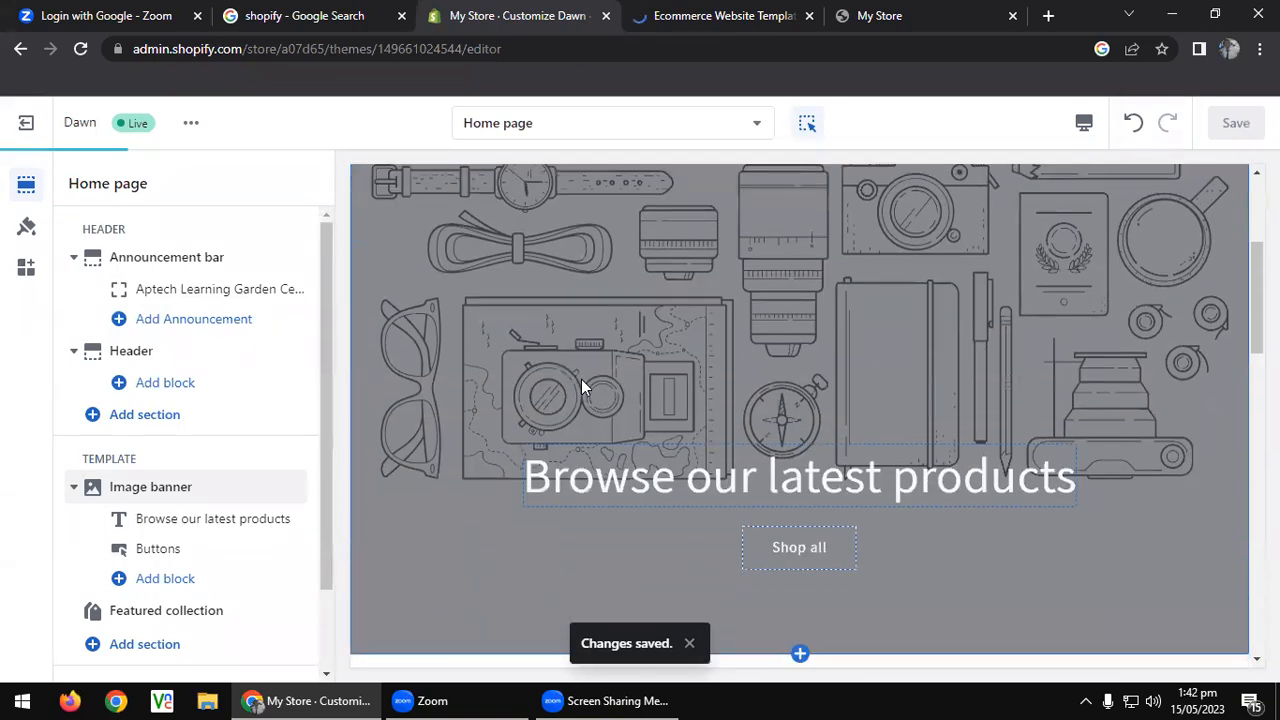
scroll(581, 386, down, 5)
scroll(220, 477, down, 1)
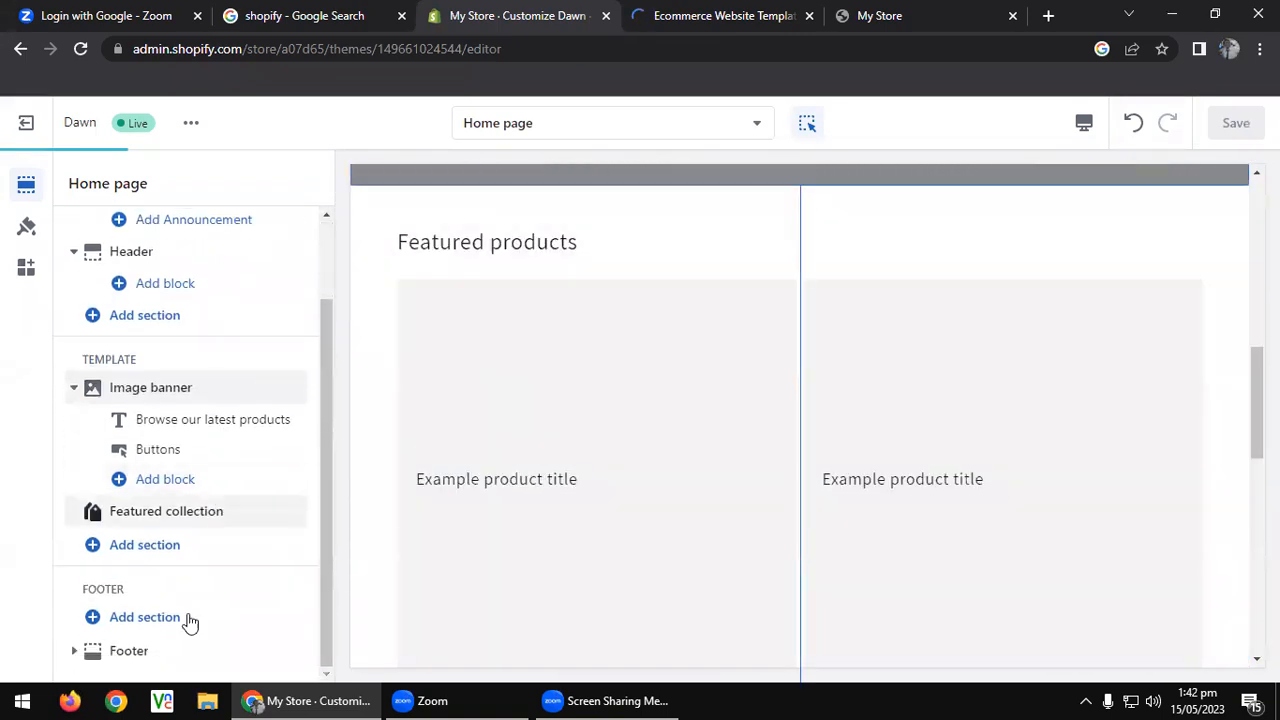
scroll(563, 437, down, 5)
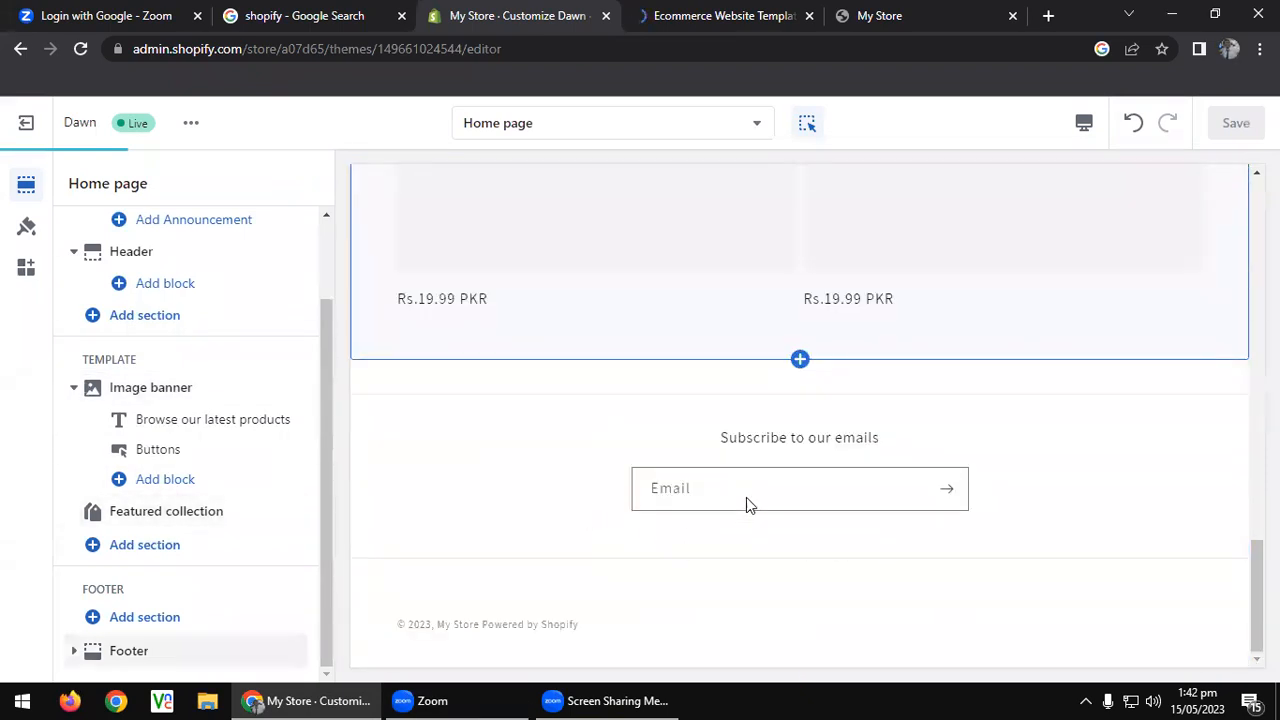
click(73, 652)
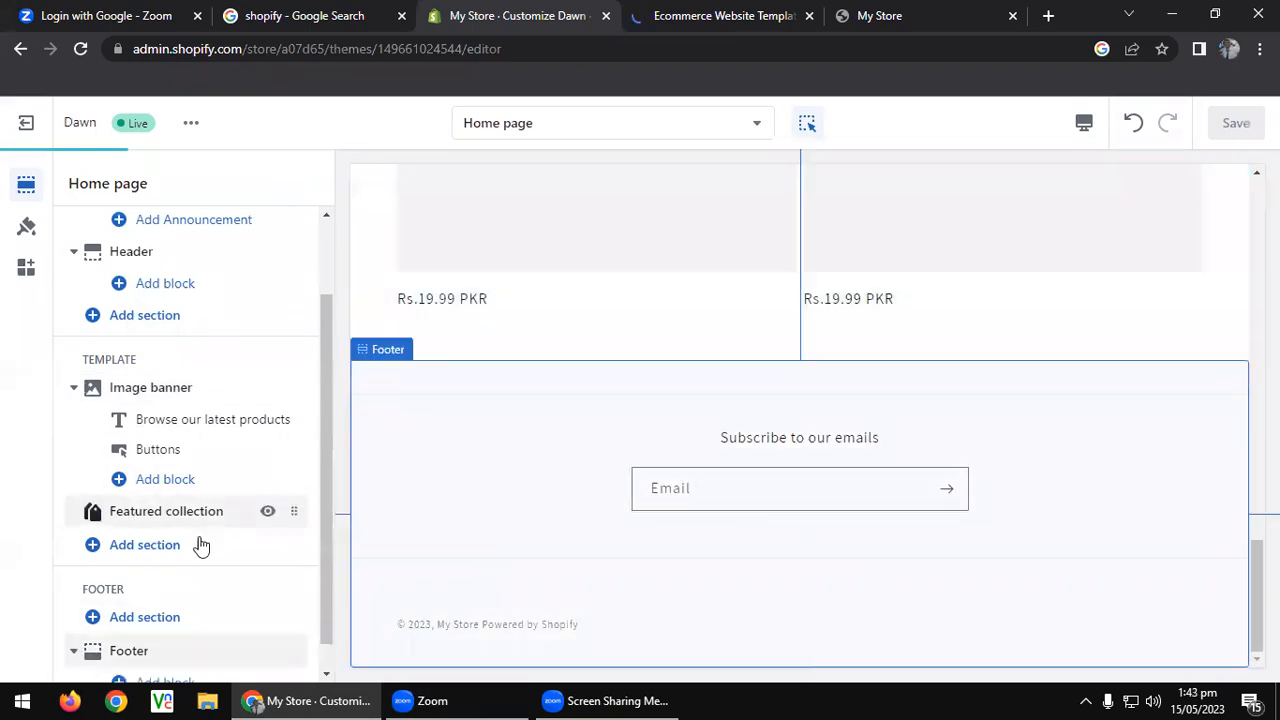
click(575, 461)
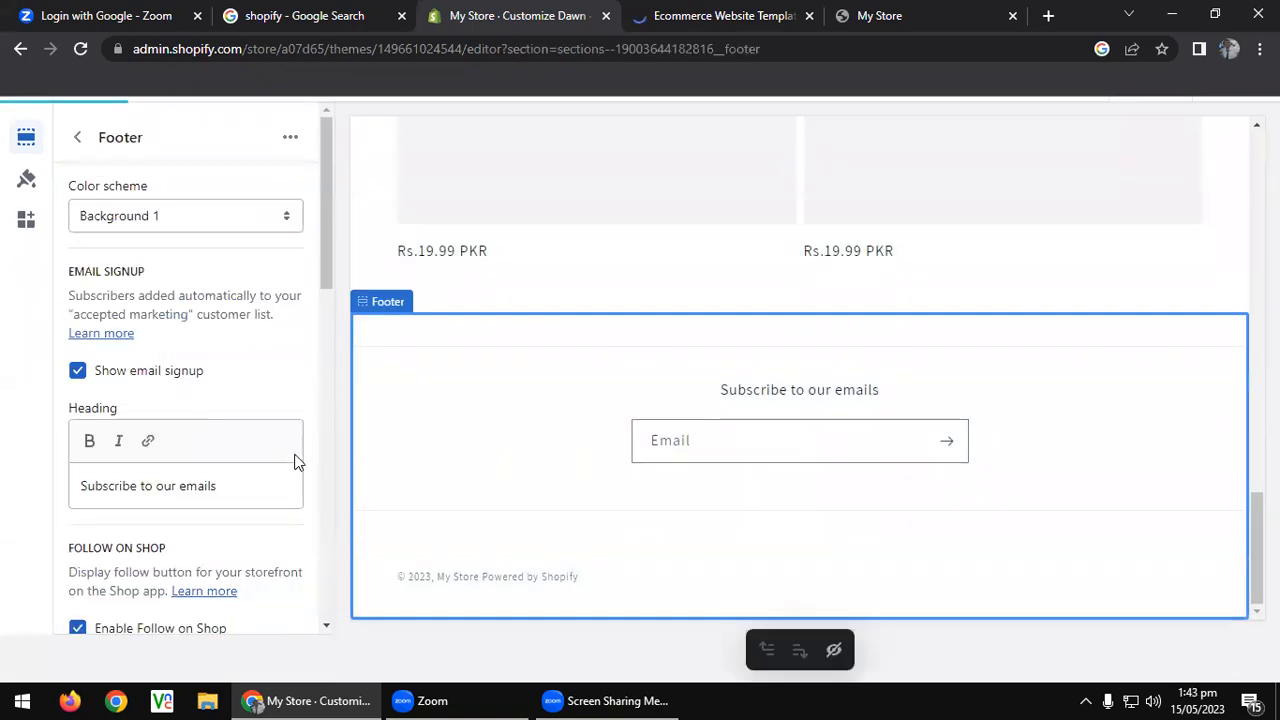
click(77, 370)
scroll(225, 379, down, 3)
click(77, 348)
Turn on social media icons and policy links in the footer, and save.
click(78, 480)
scroll(120, 460, down, 4)
scroll(110, 440, up, 3)
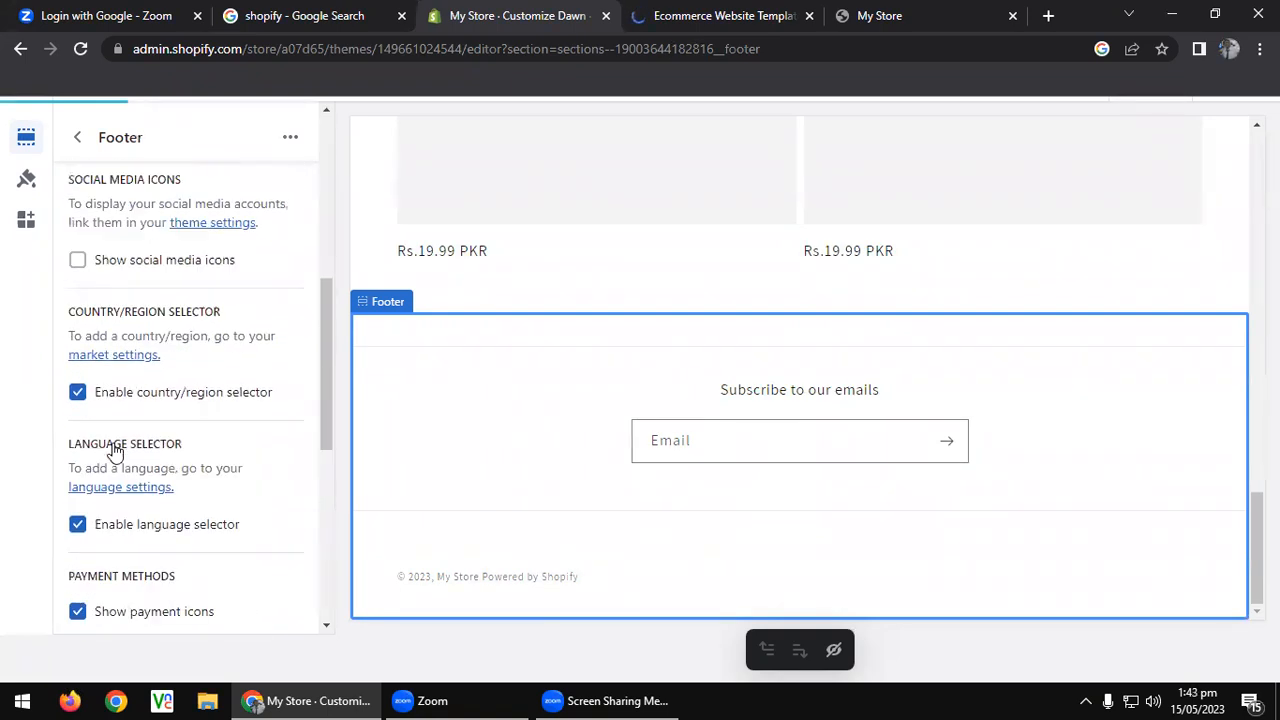
click(78, 386)
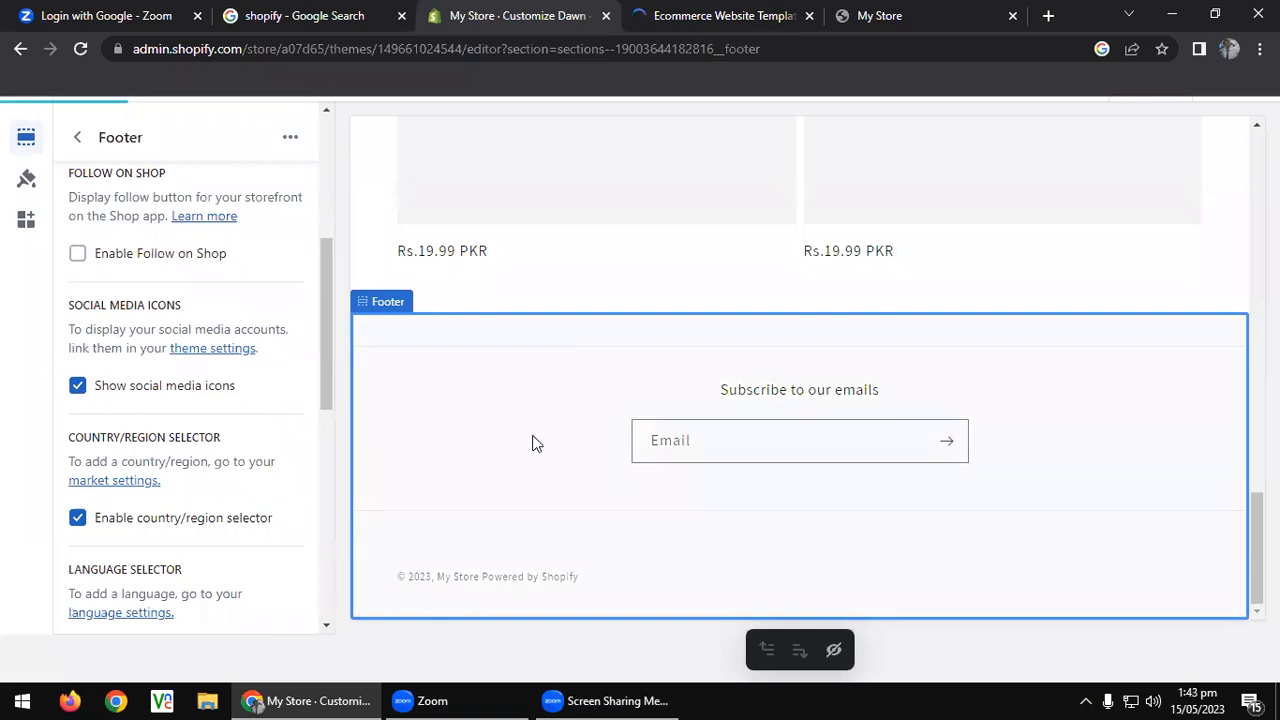
scroll(95, 515, down, 3)
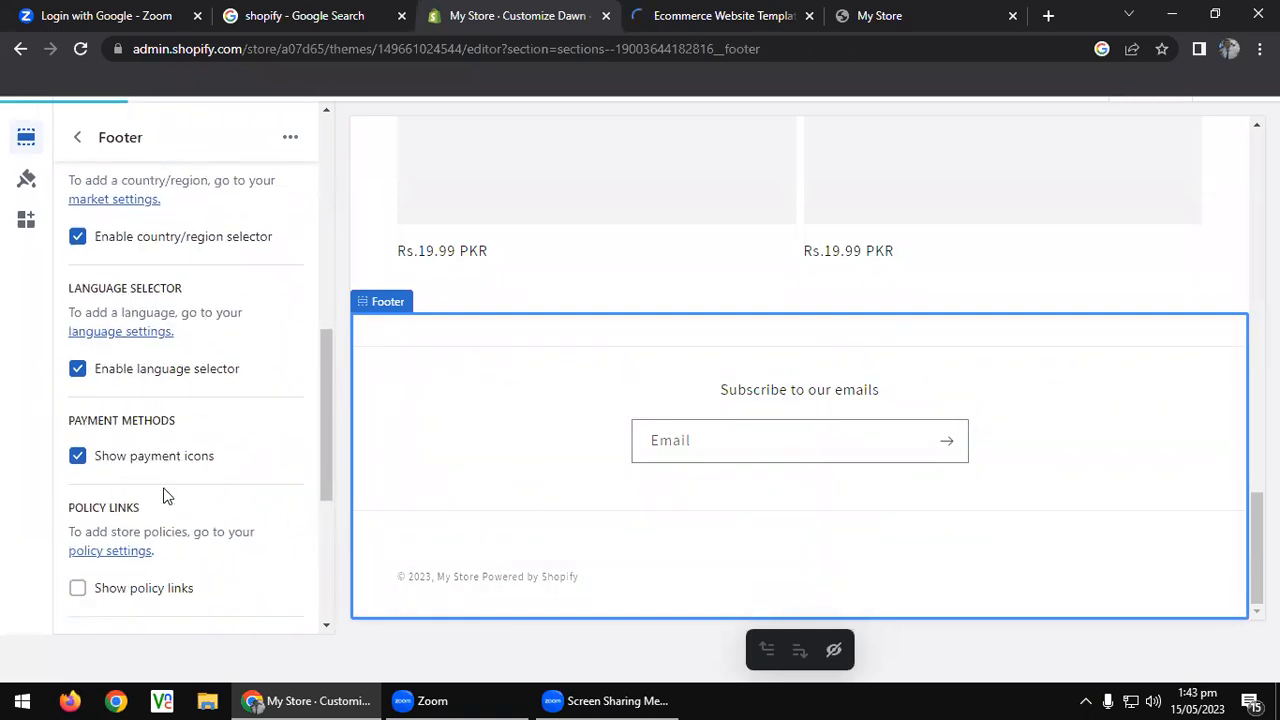
click(78, 589)
scroll(167, 527, up, 5)
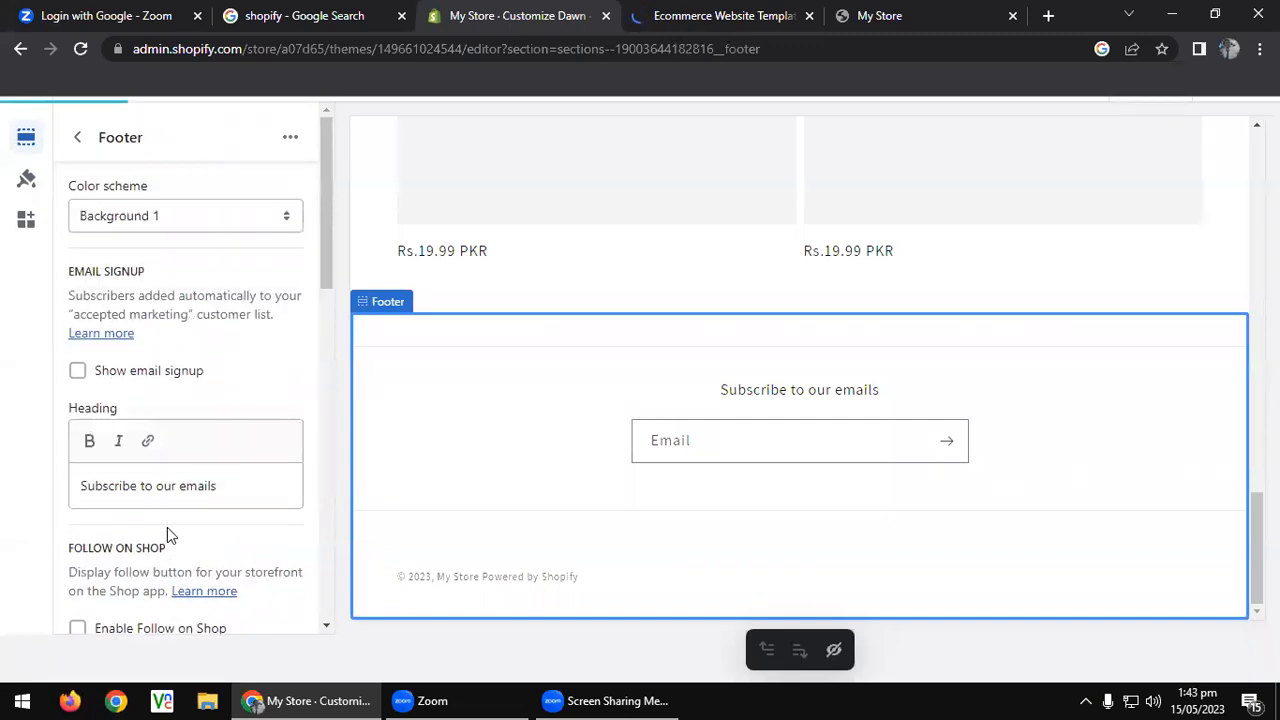
scroll(1180, 230, up, 2)
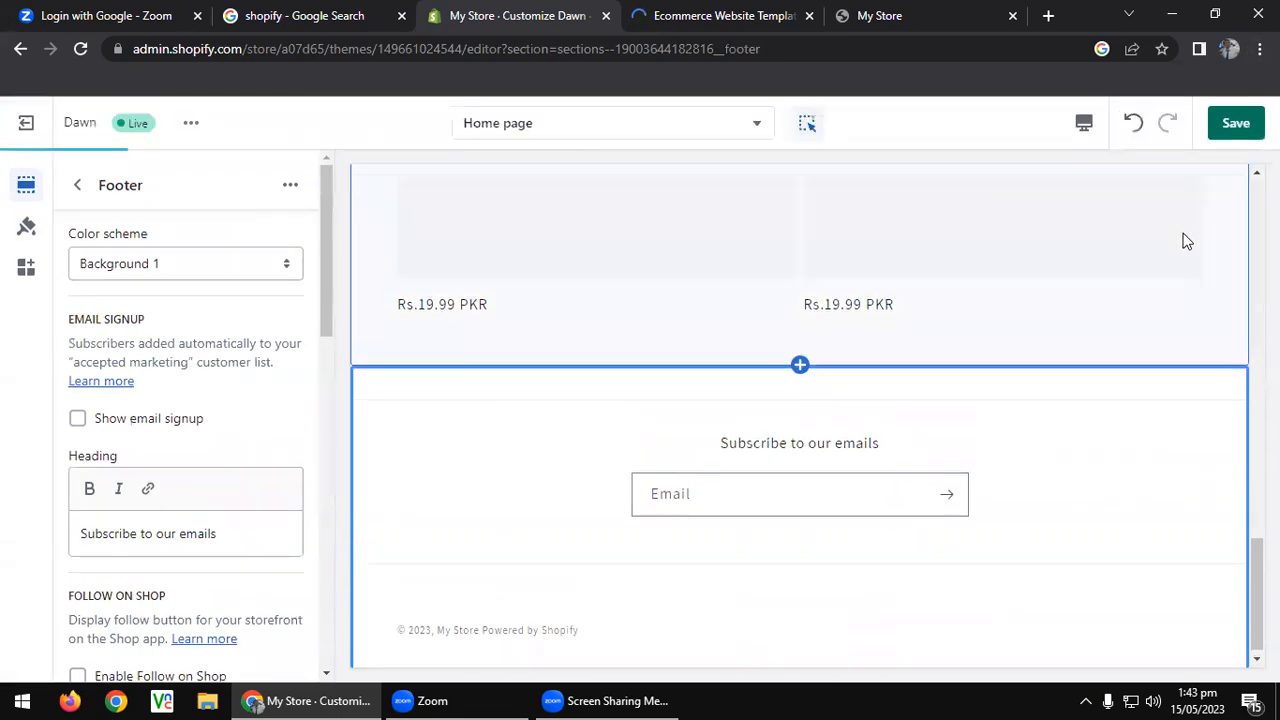
click(1239, 128)
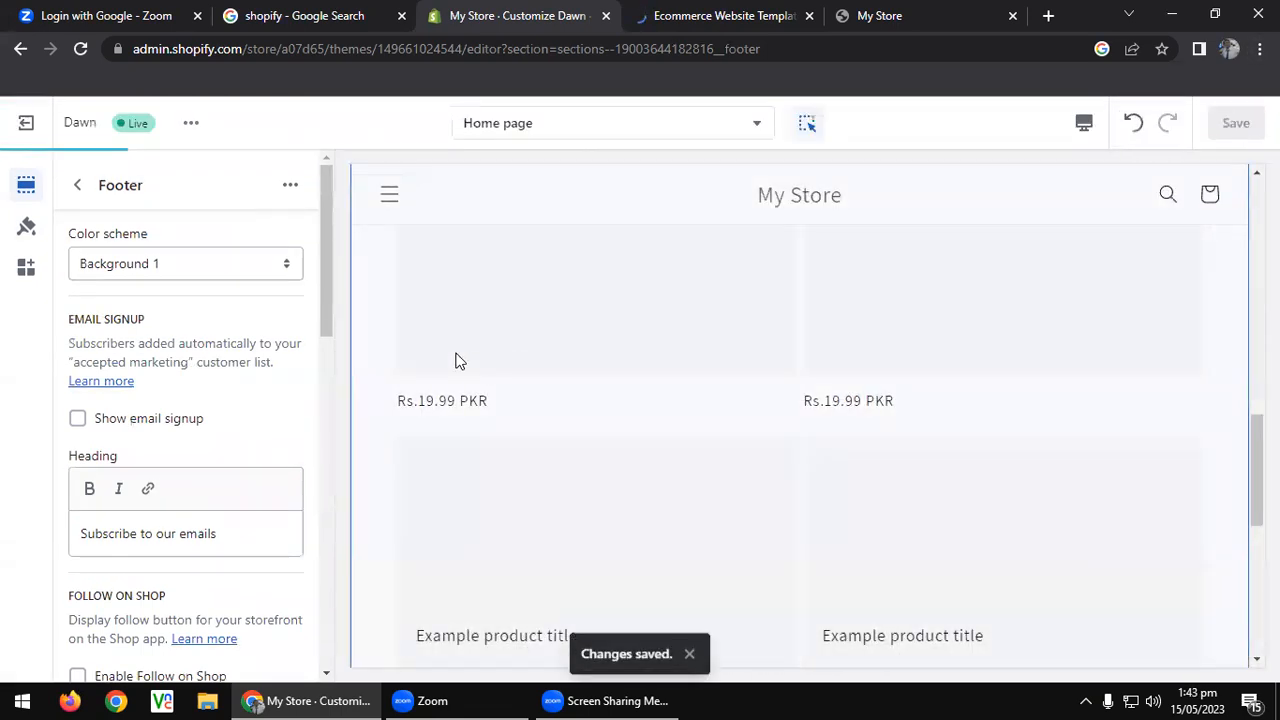
Go back to the section list, bring up Theme settings, and expand the Logo group.
click(77, 185)
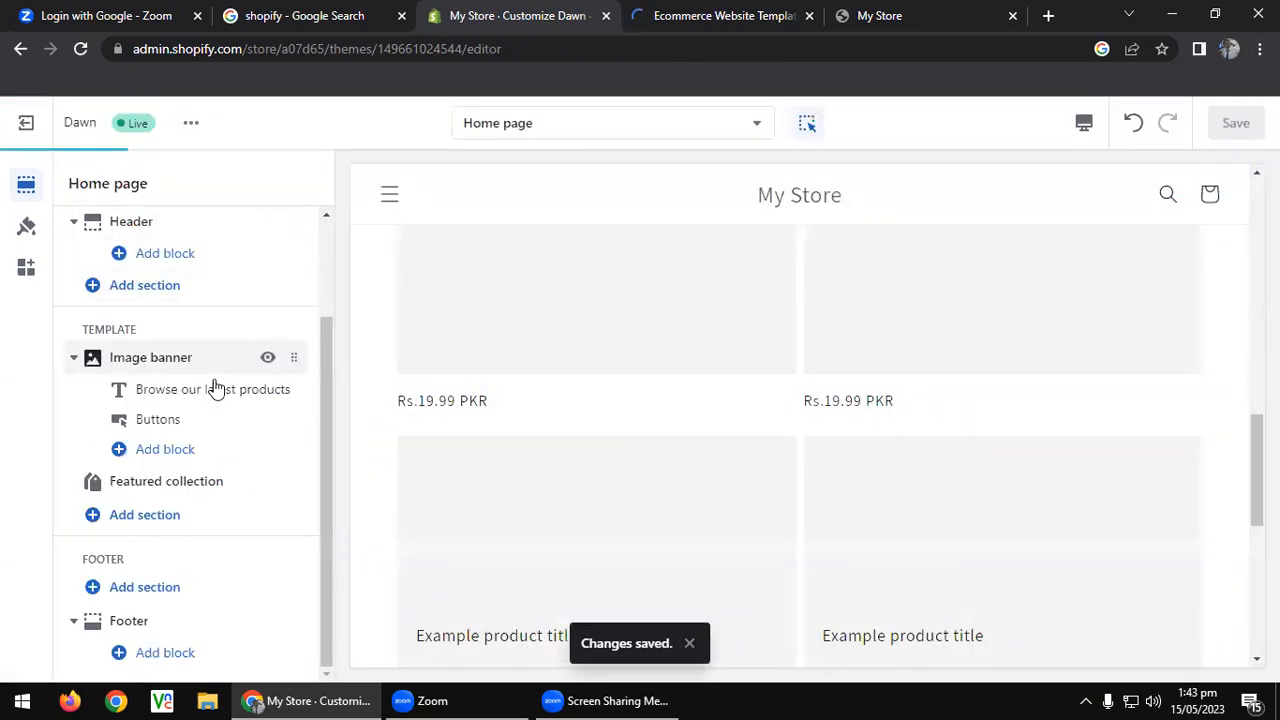
scroll(206, 434, up, 2)
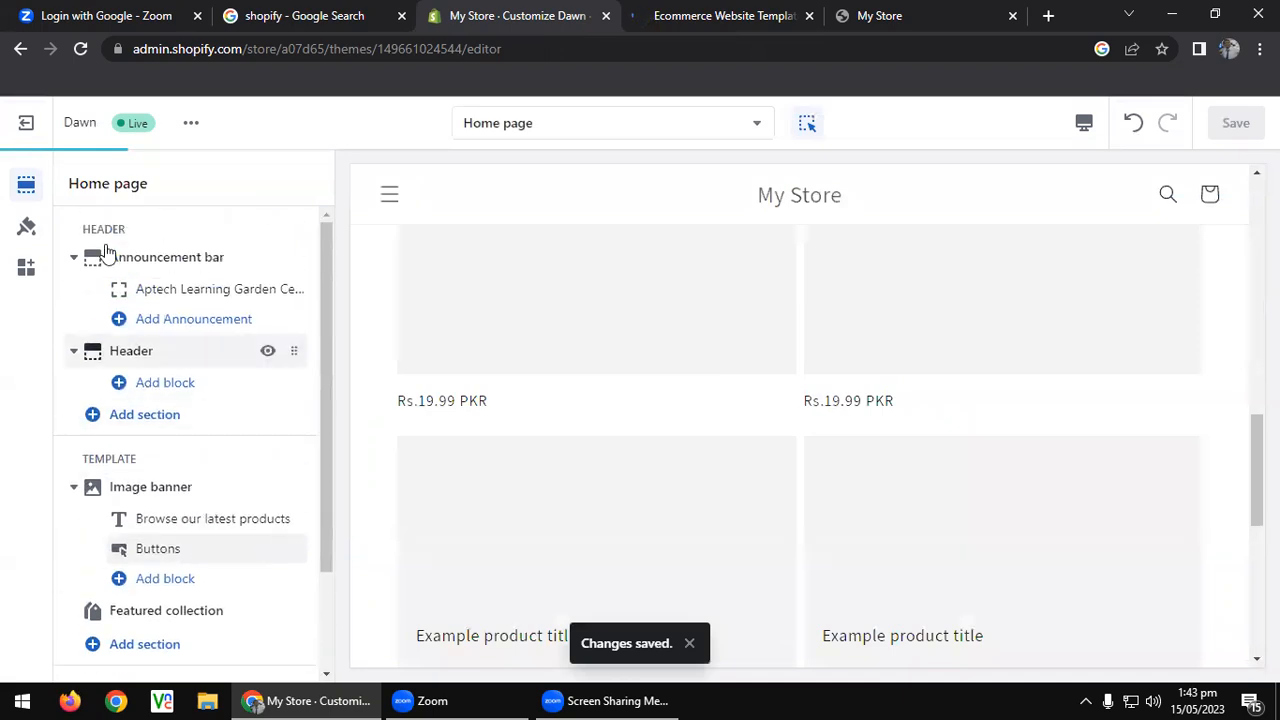
click(26, 230)
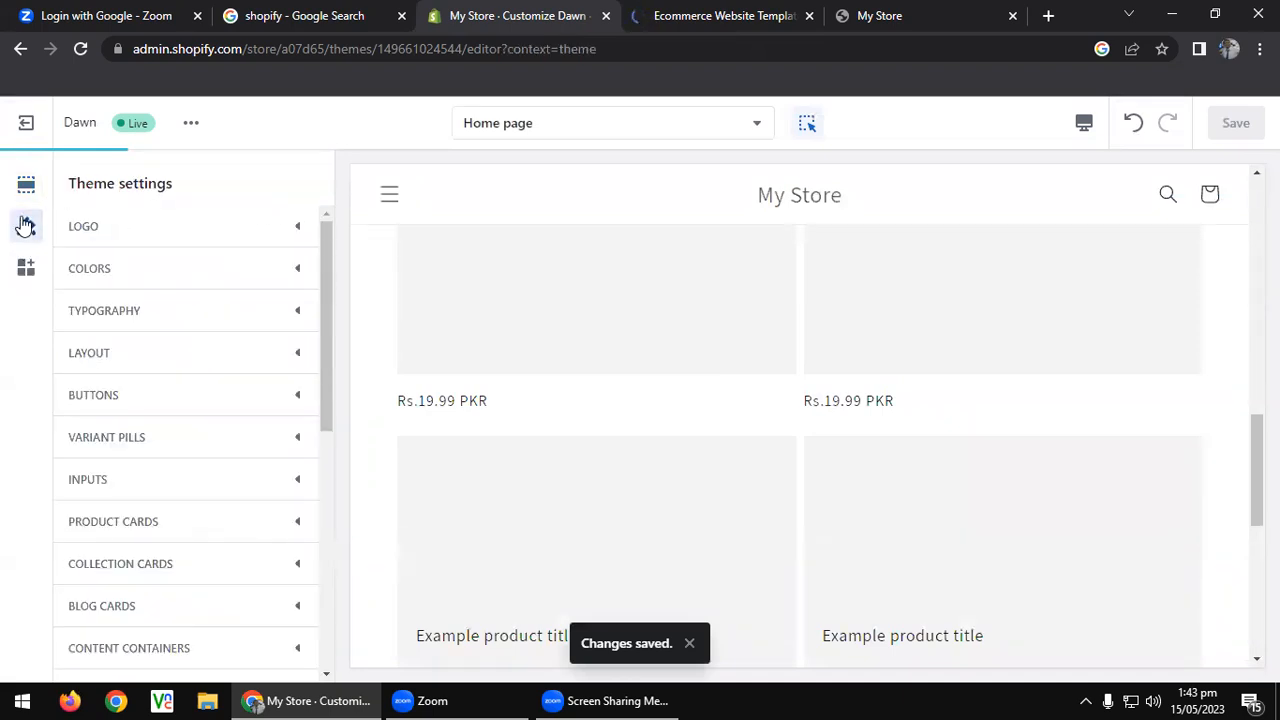
click(206, 228)
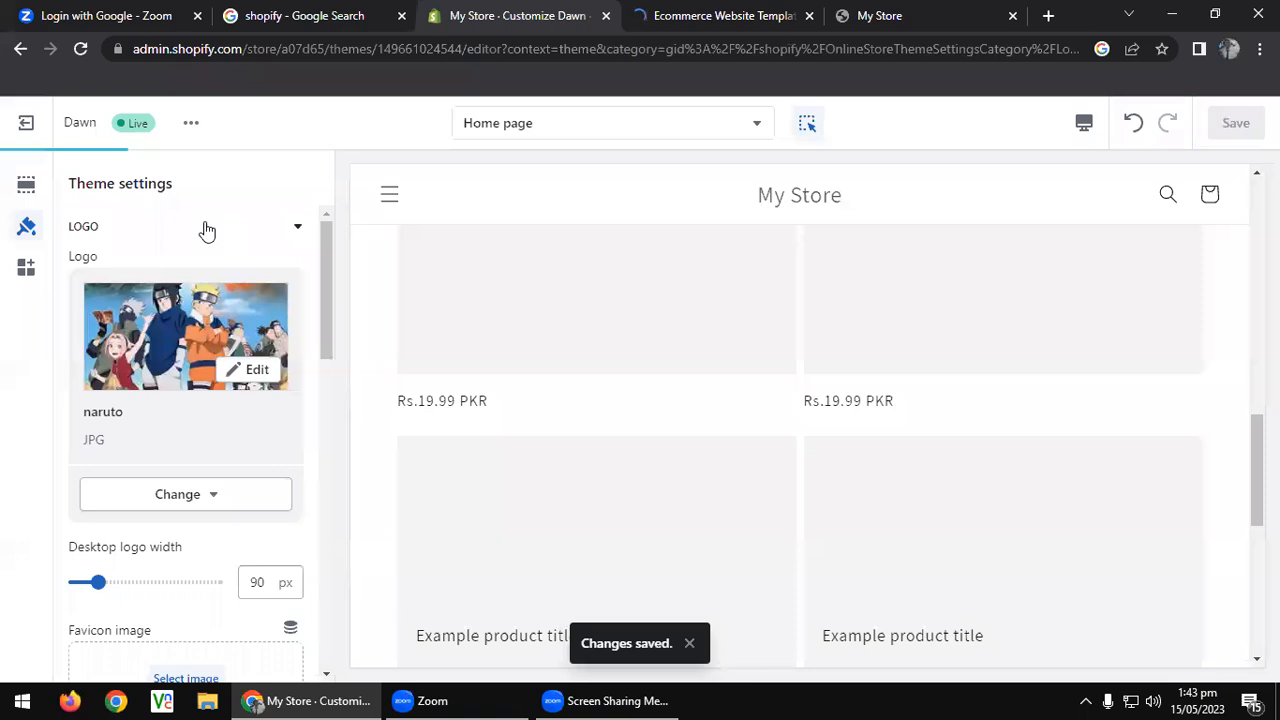
scroll(206, 356, down, 5)
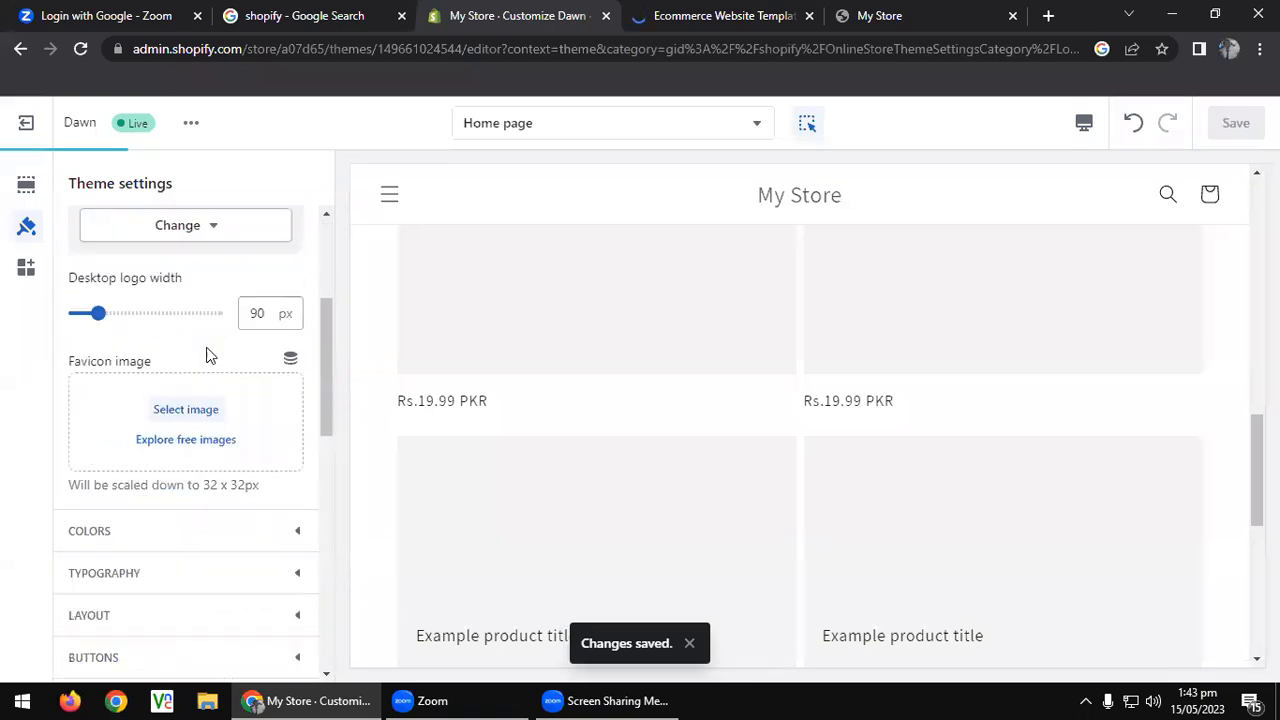
scroll(195, 340, up, 1)
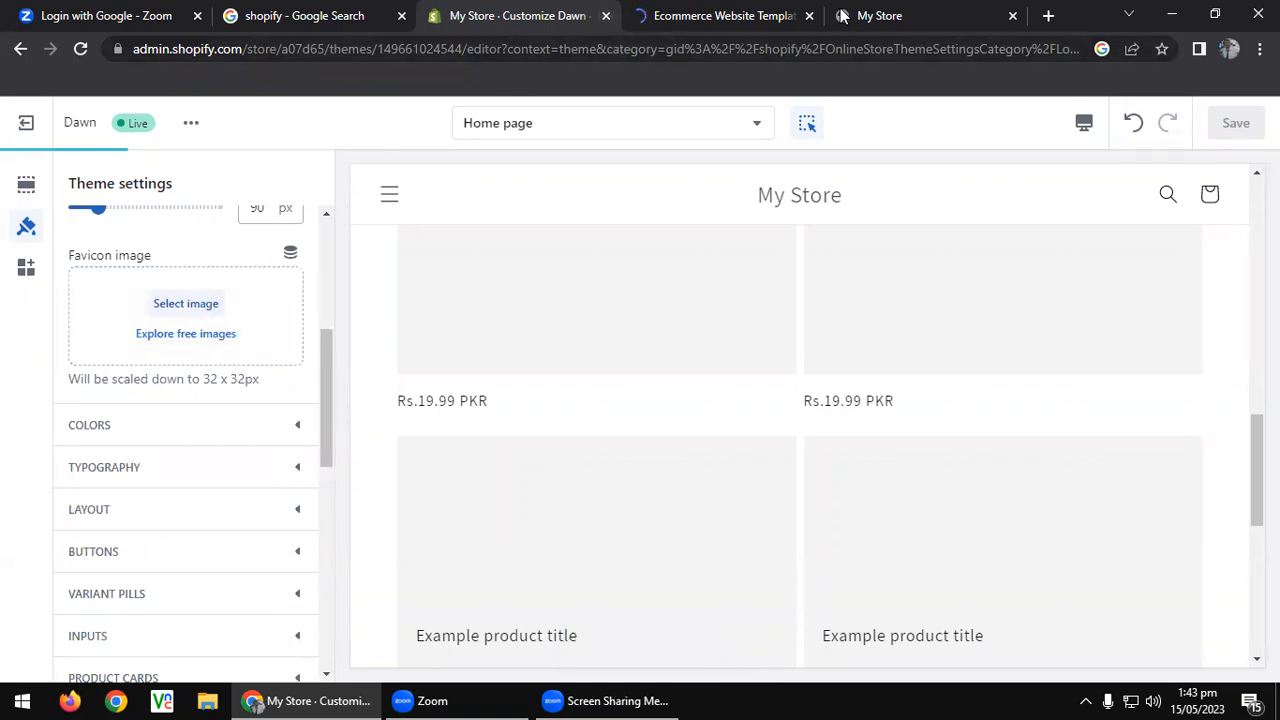
Expand the Colors group to review its schemes, then collapse it again.
click(170, 420)
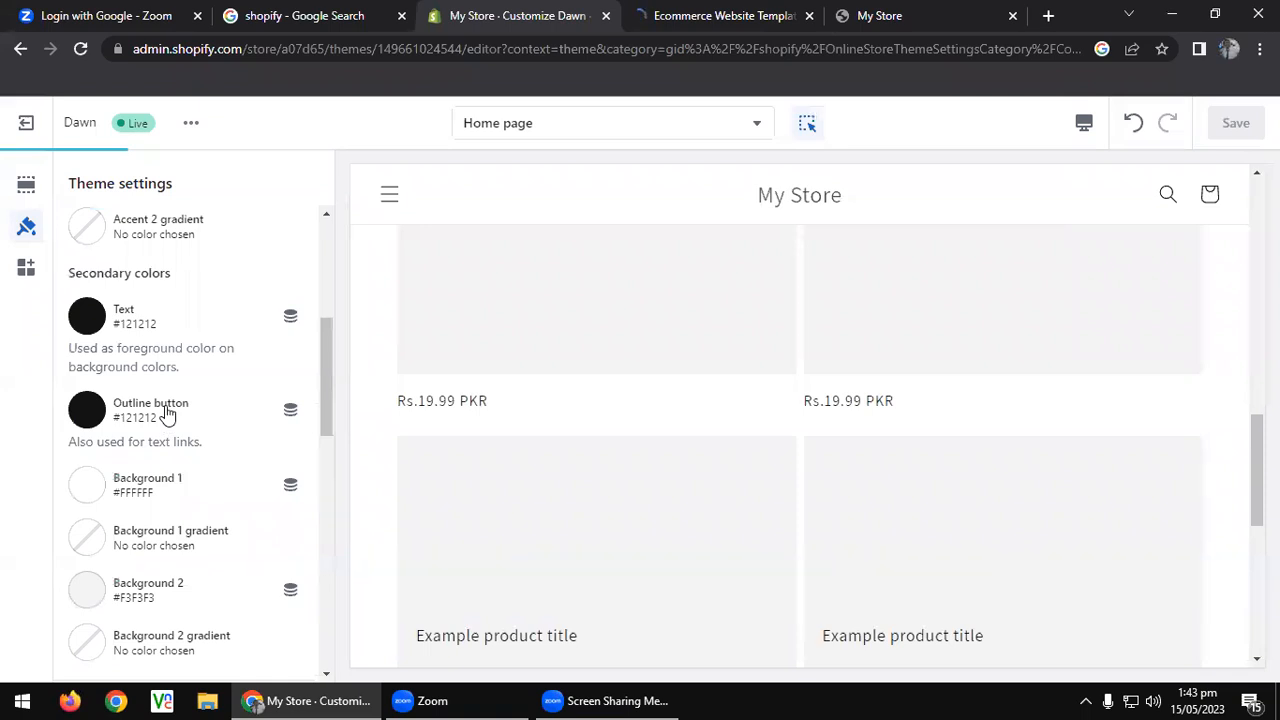
scroll(165, 411, down, 3)
scroll(182, 345, up, 2)
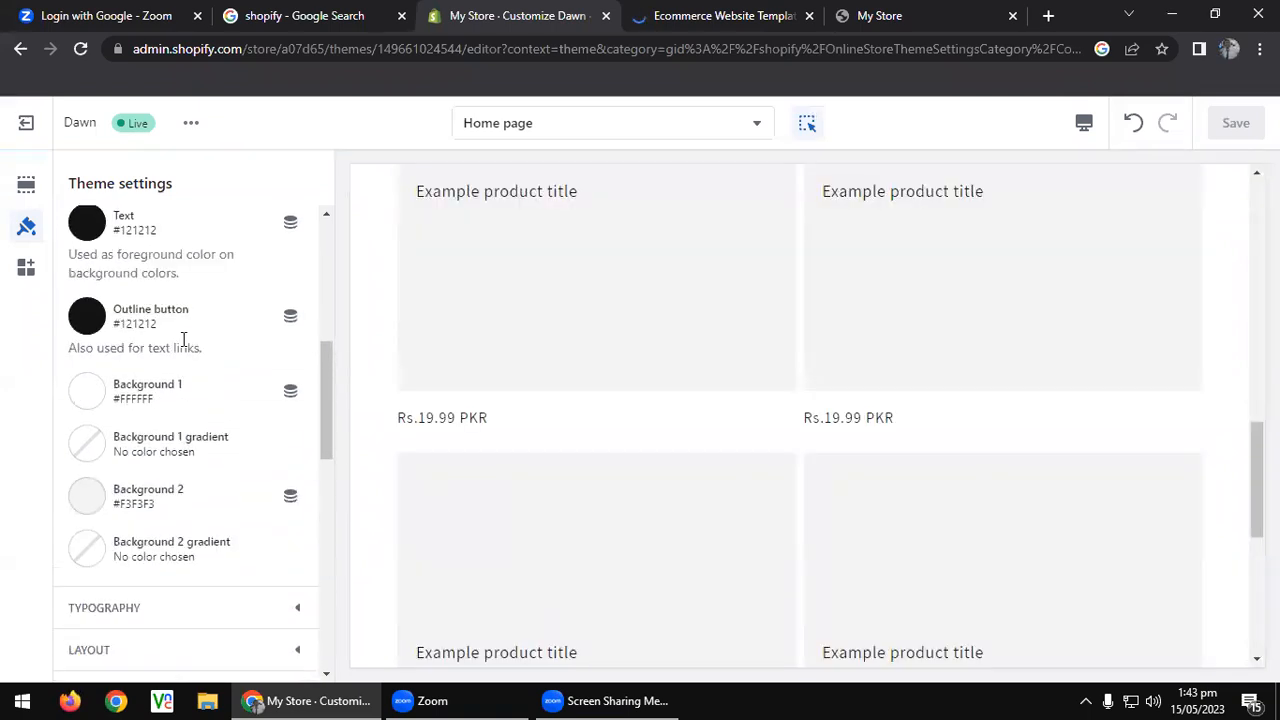
scroll(183, 397, down, 1)
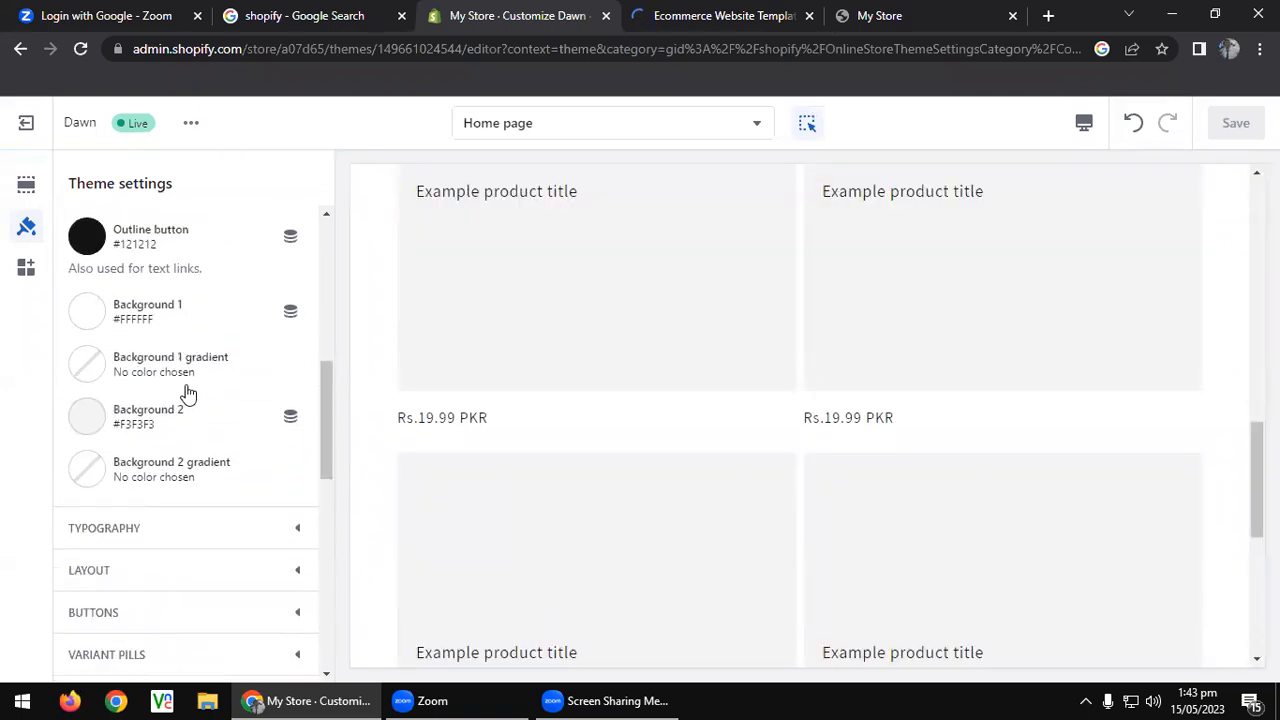
scroll(186, 393, up, 6)
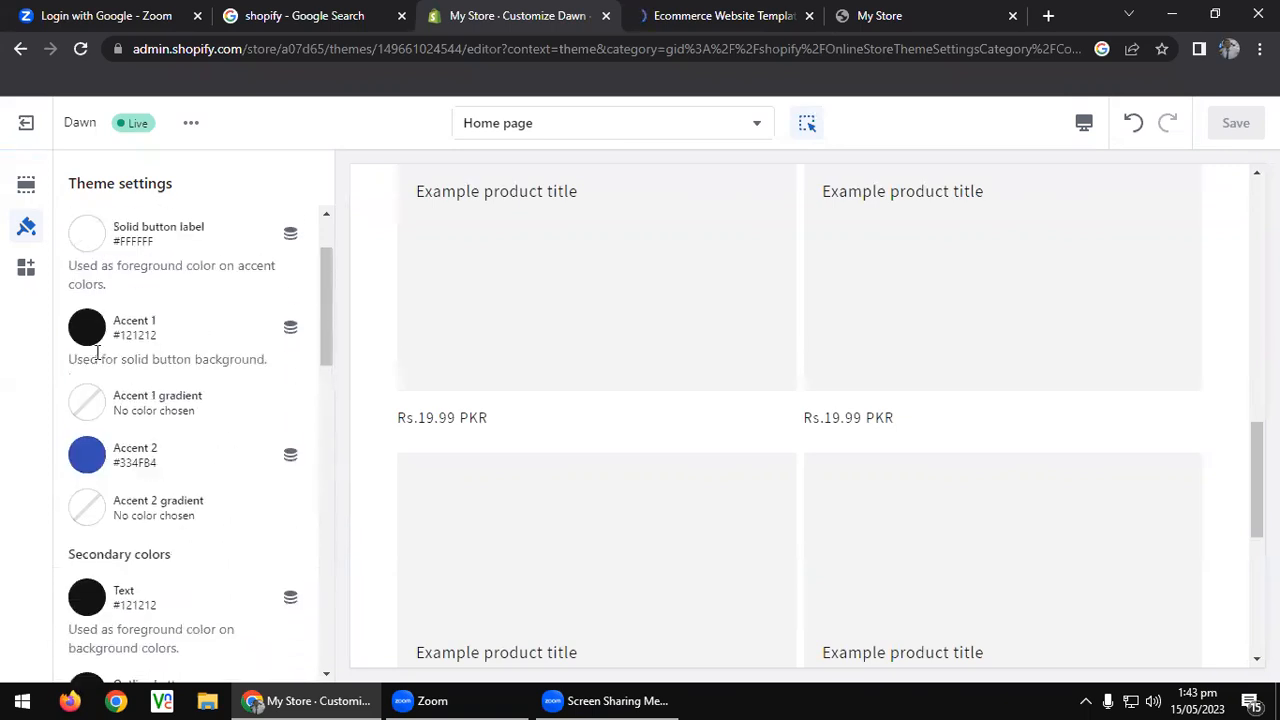
click(217, 282)
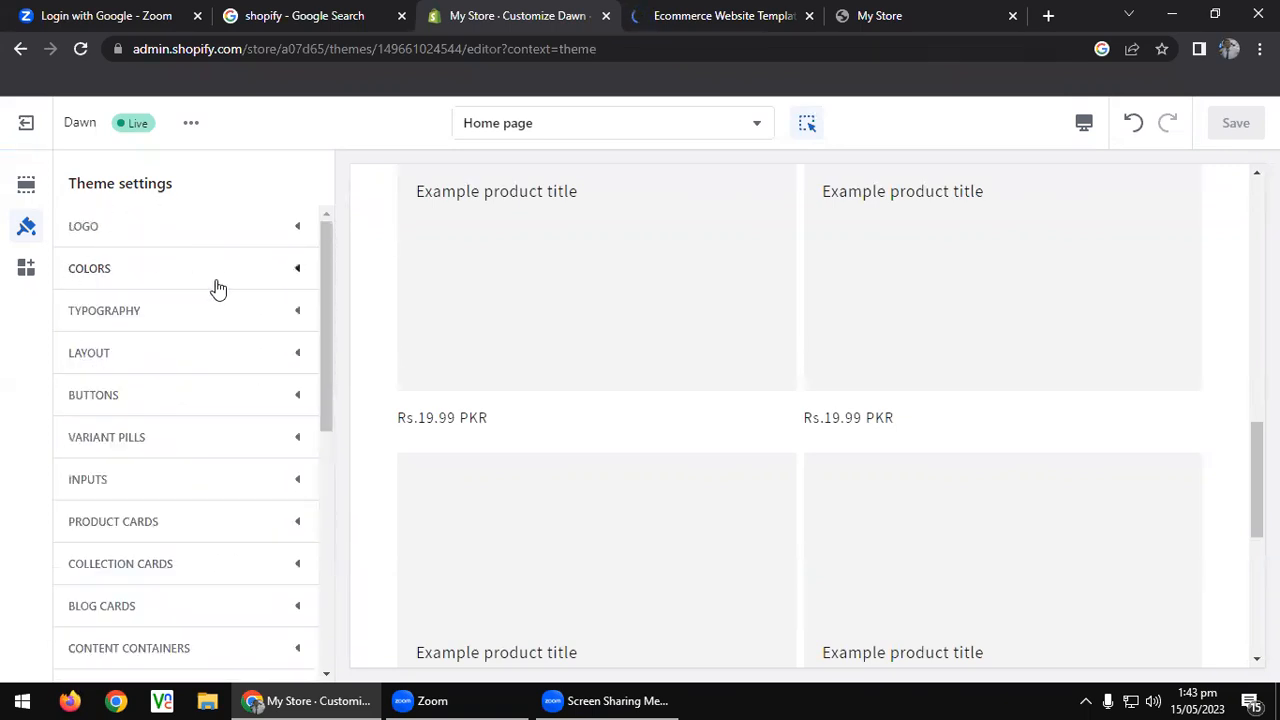
Expand the Typography settings and browse through the theme settings list.
click(131, 312)
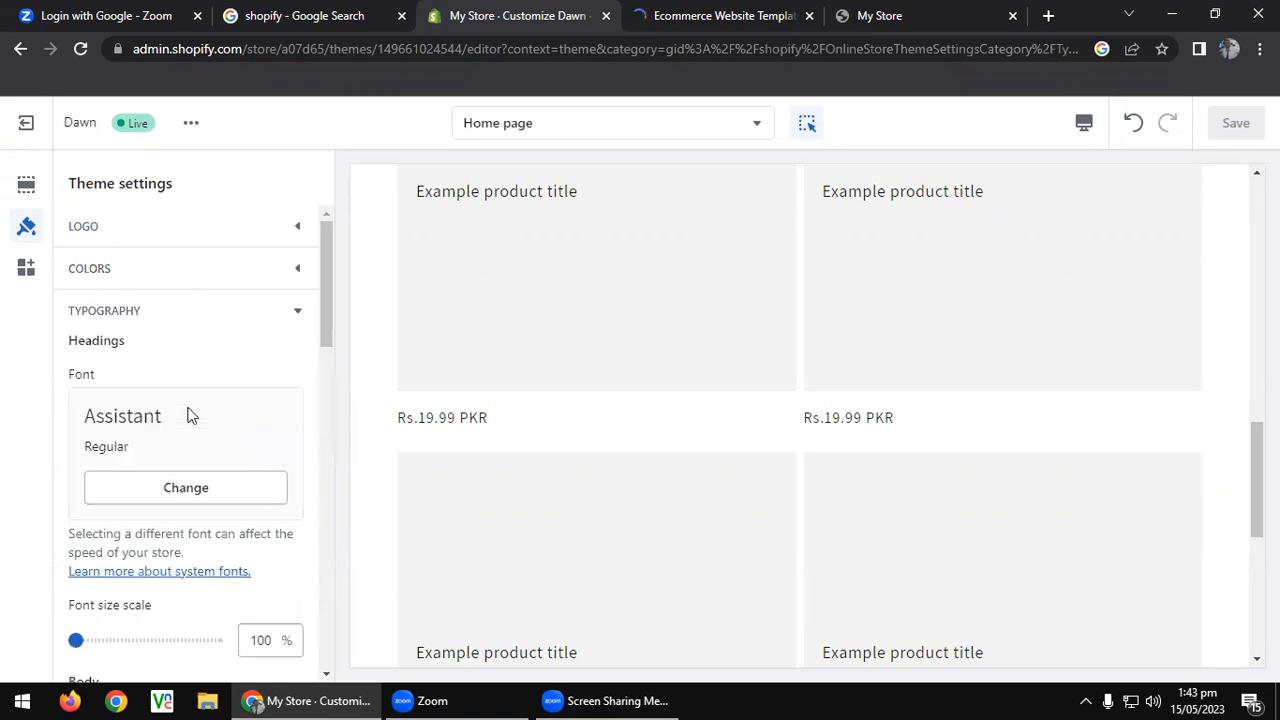
scroll(193, 405, down, 1)
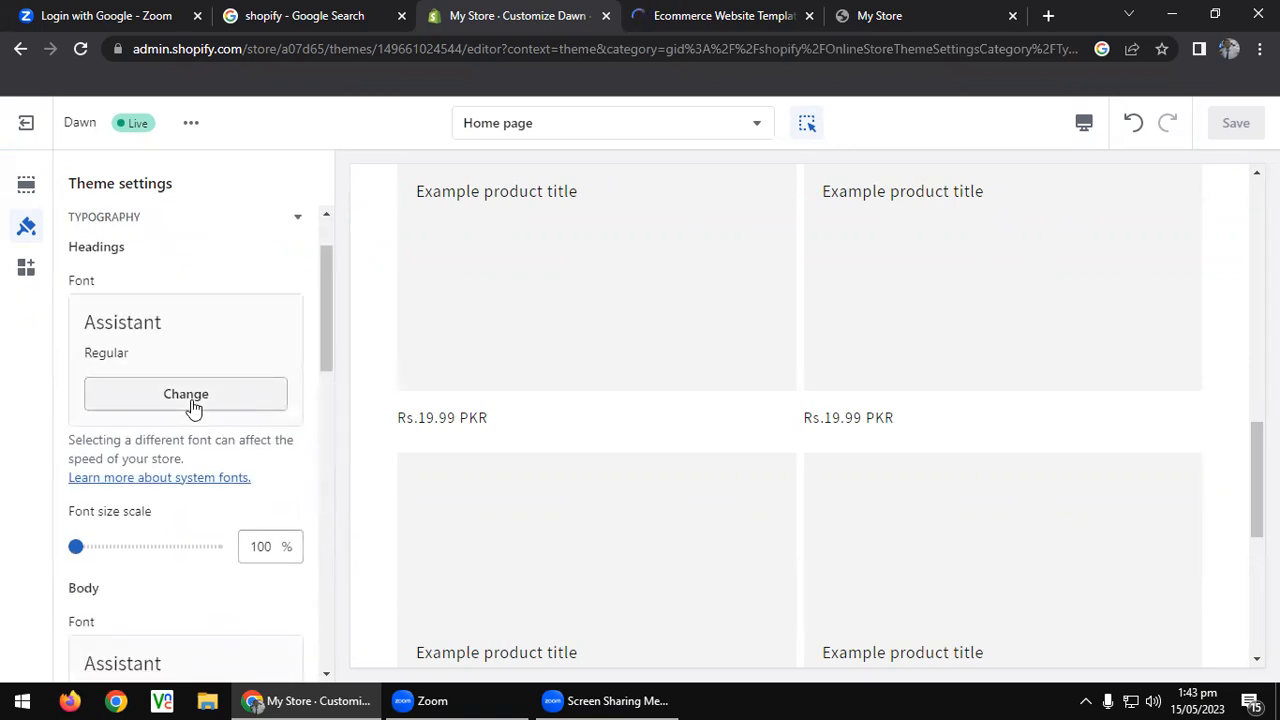
scroll(193, 405, down, 3)
scroll(193, 405, down, 4)
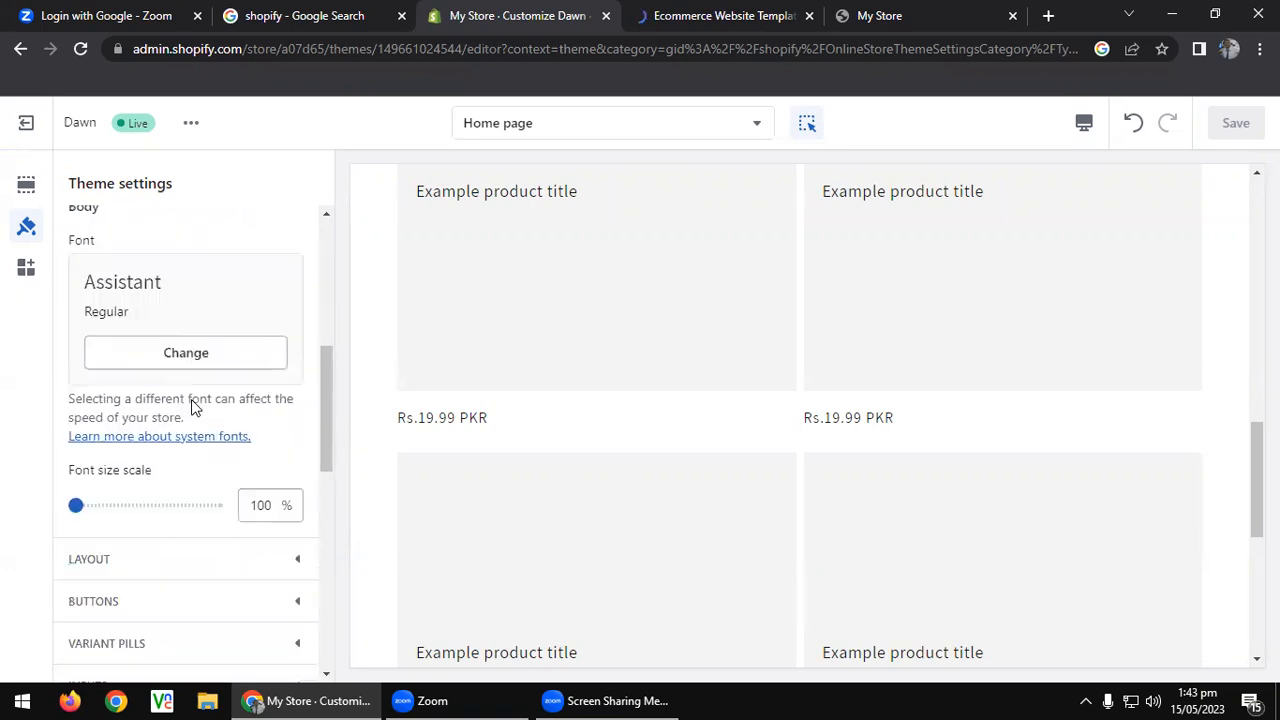
scroll(200, 290, down, 3)
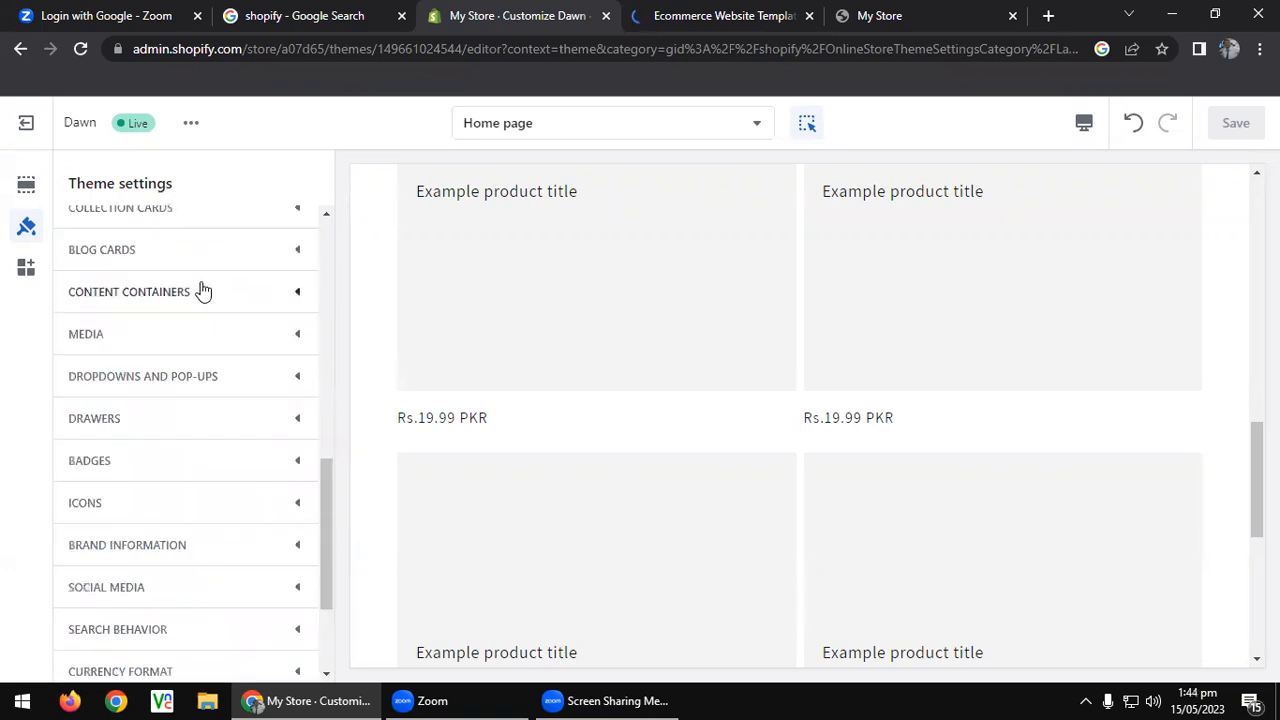
scroll(193, 340, up, 4)
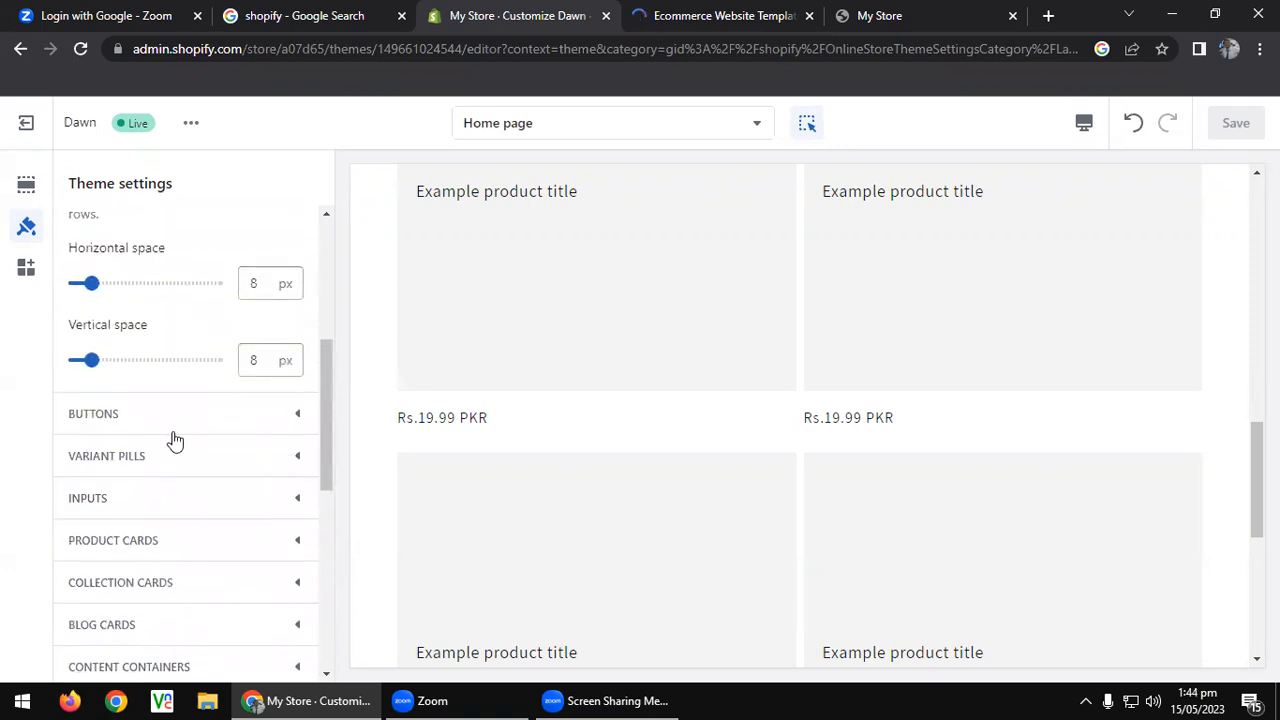
scroll(200, 415, up, 2)
scroll(200, 415, up, 2)
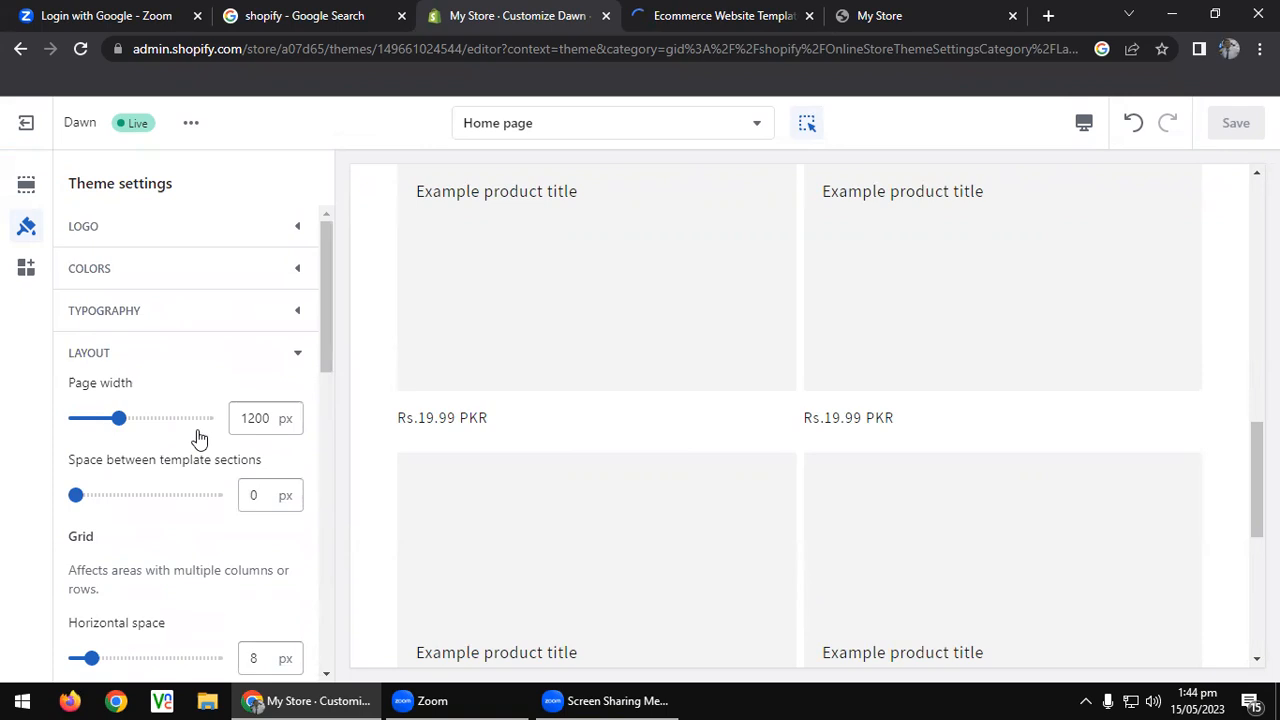
scroll(200, 430, down, 2)
scroll(204, 428, down, 1)
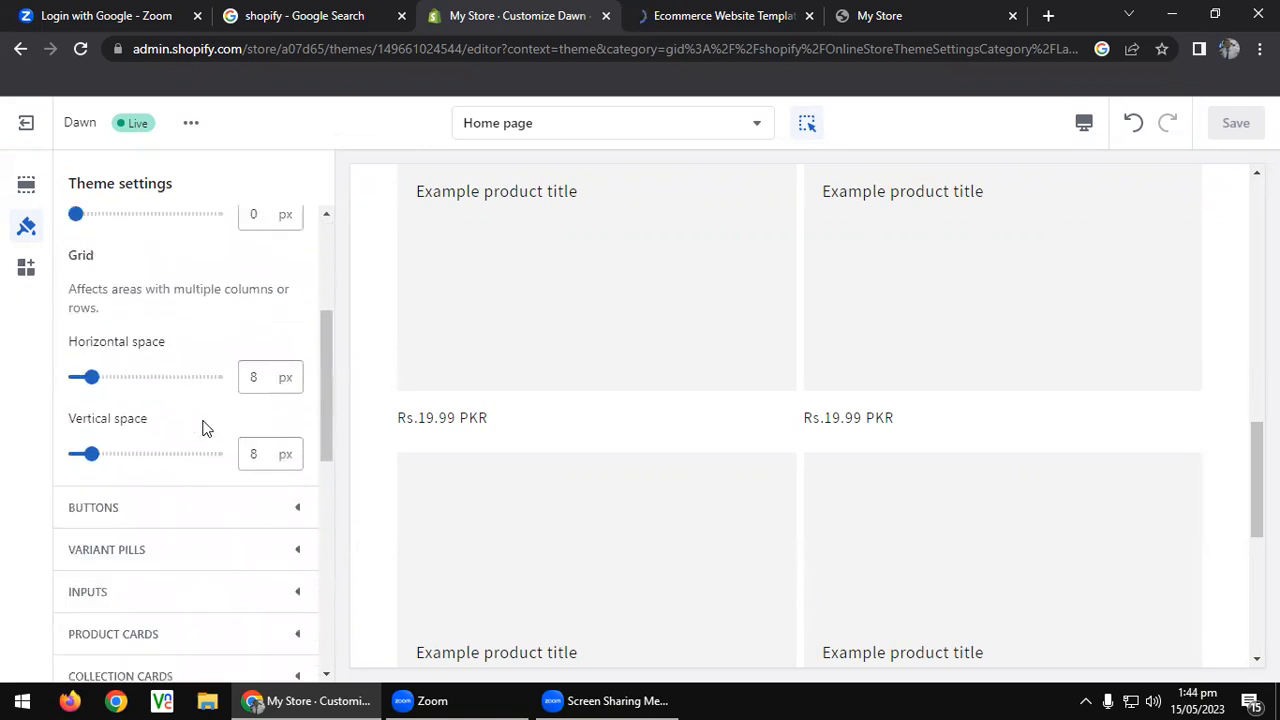
scroll(206, 416, down, 5)
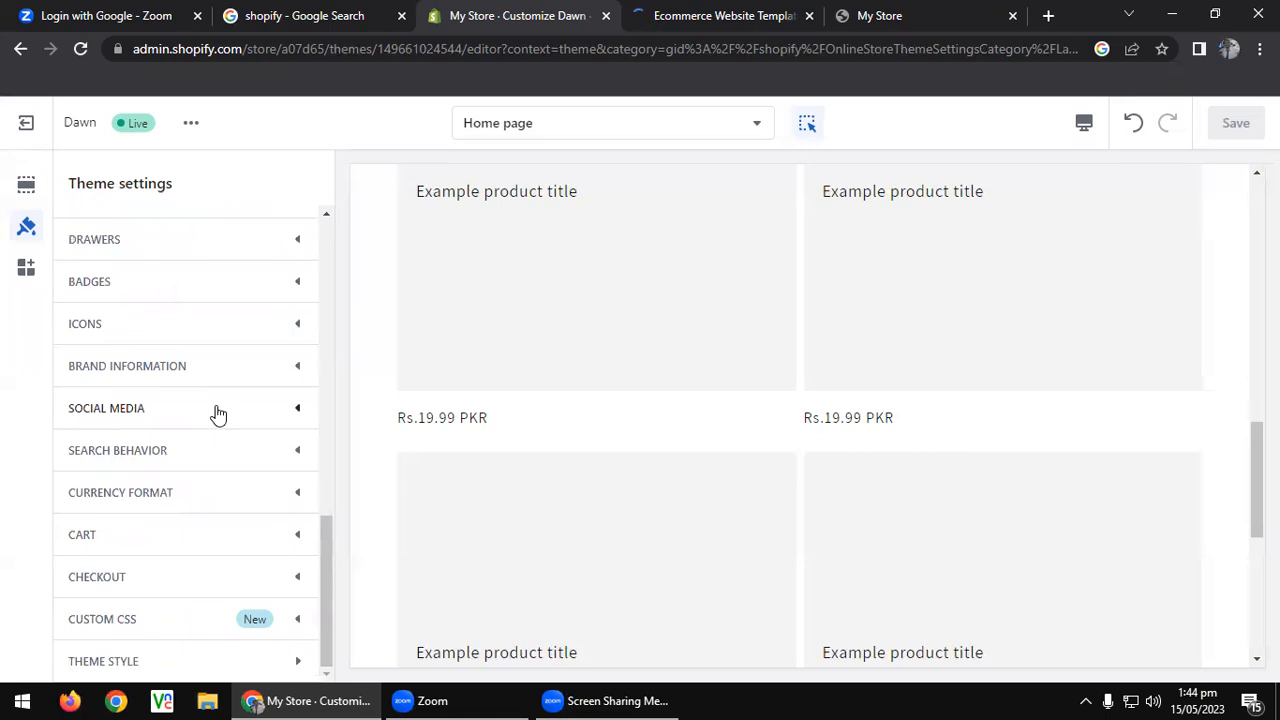
Under Search behavior, enable 'Show product vendor' and 'Show product price' in search suggestions.
click(210, 422)
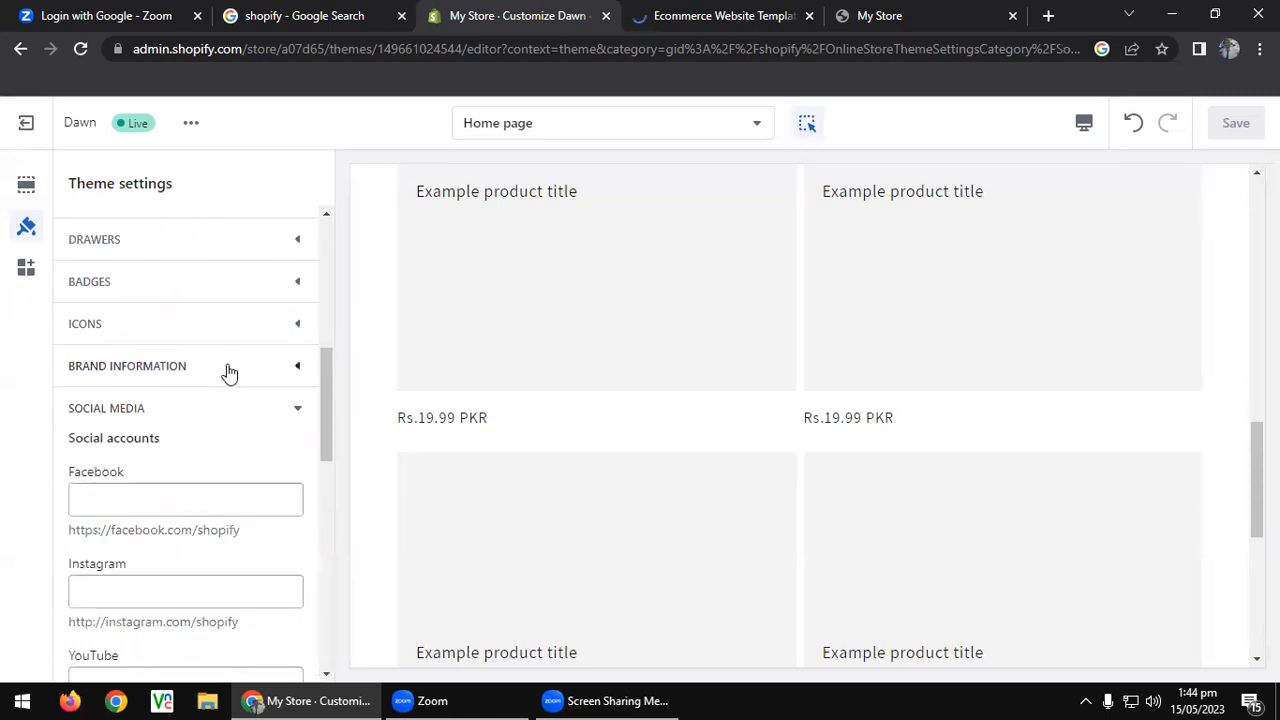
click(210, 410)
click(192, 452)
scroll(200, 430, down, 3)
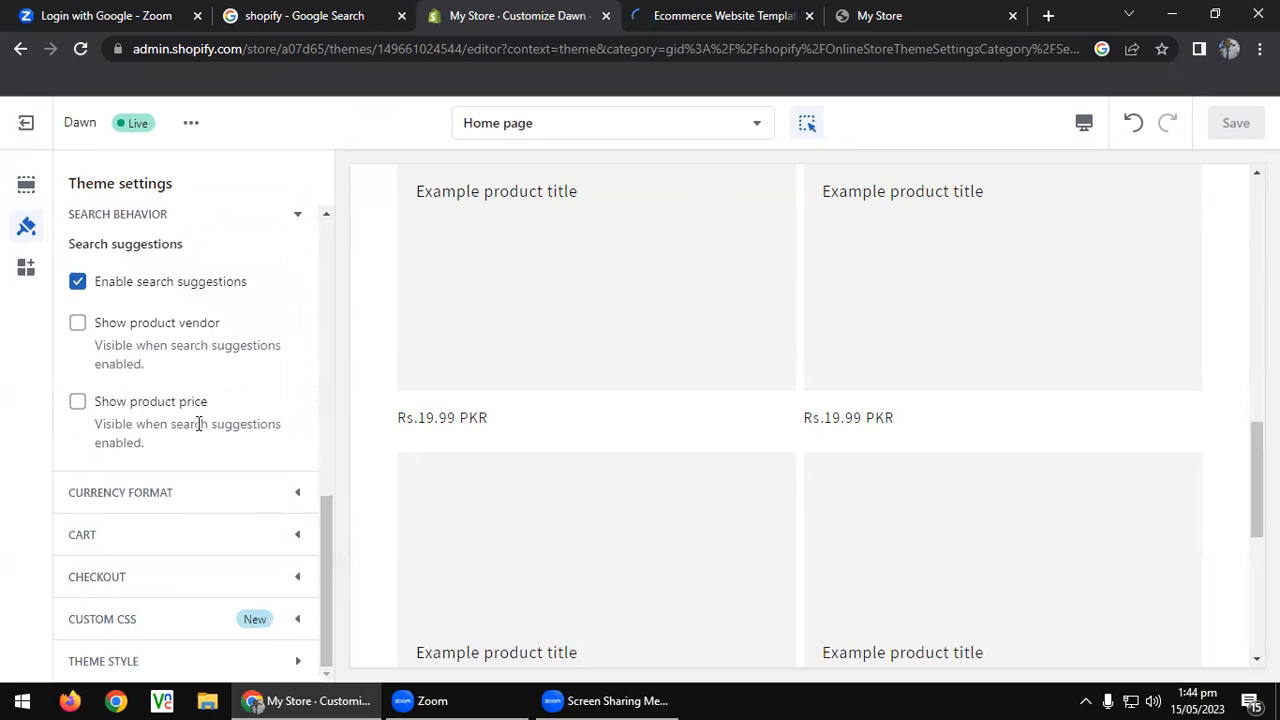
click(78, 324)
click(80, 405)
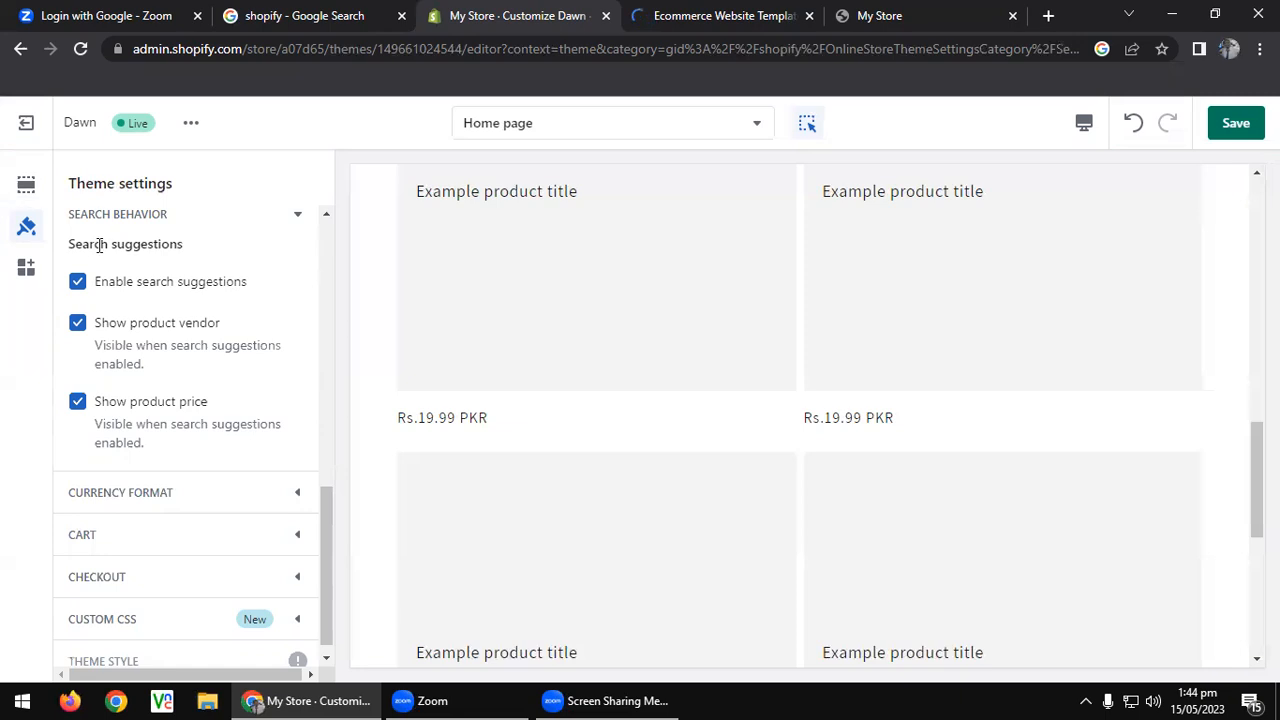
scroll(100, 245, up, 10)
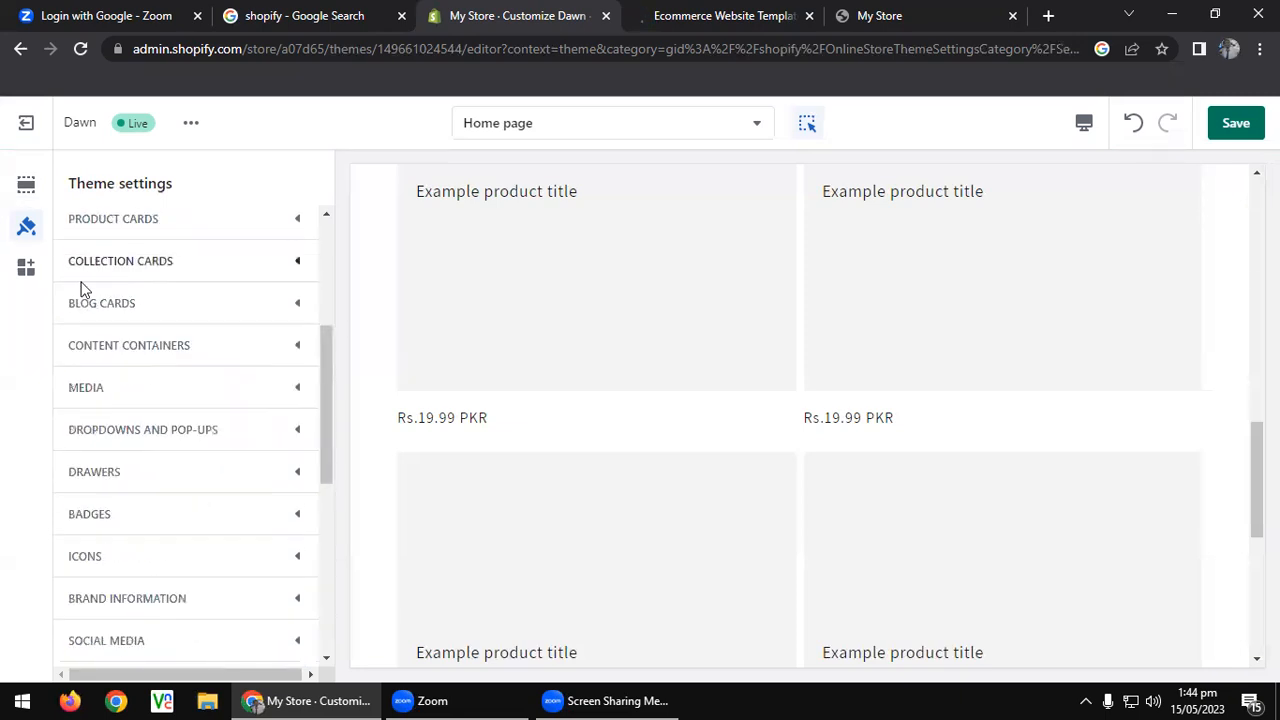
From the App embeds panel, browse the App Store's Online Store 2.0 apps, then return to the theme editor.
click(28, 265)
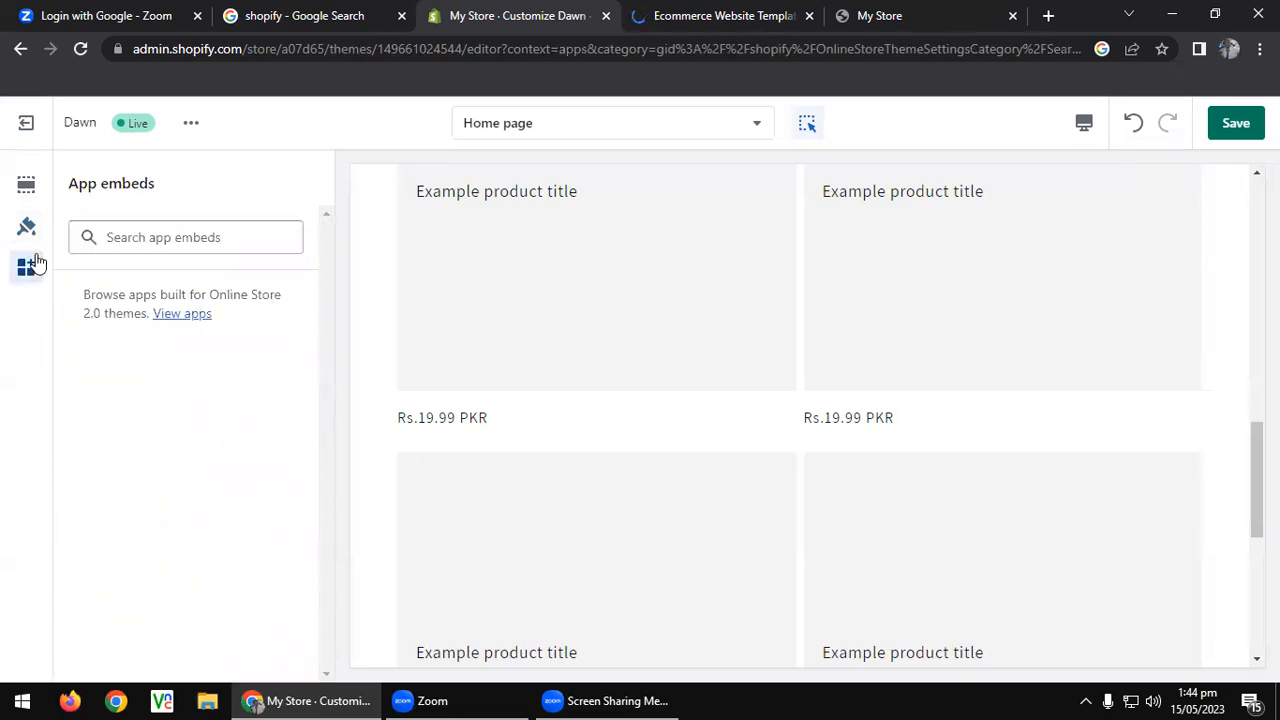
click(187, 318)
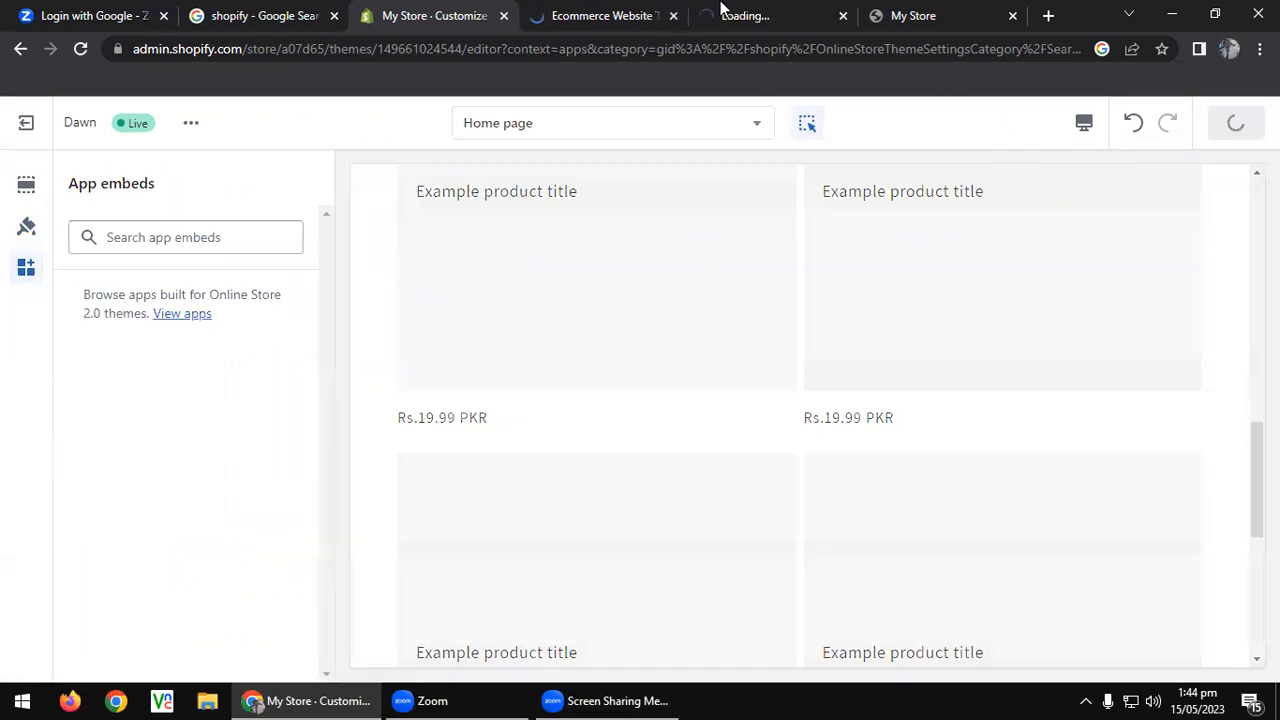
click(725, 12)
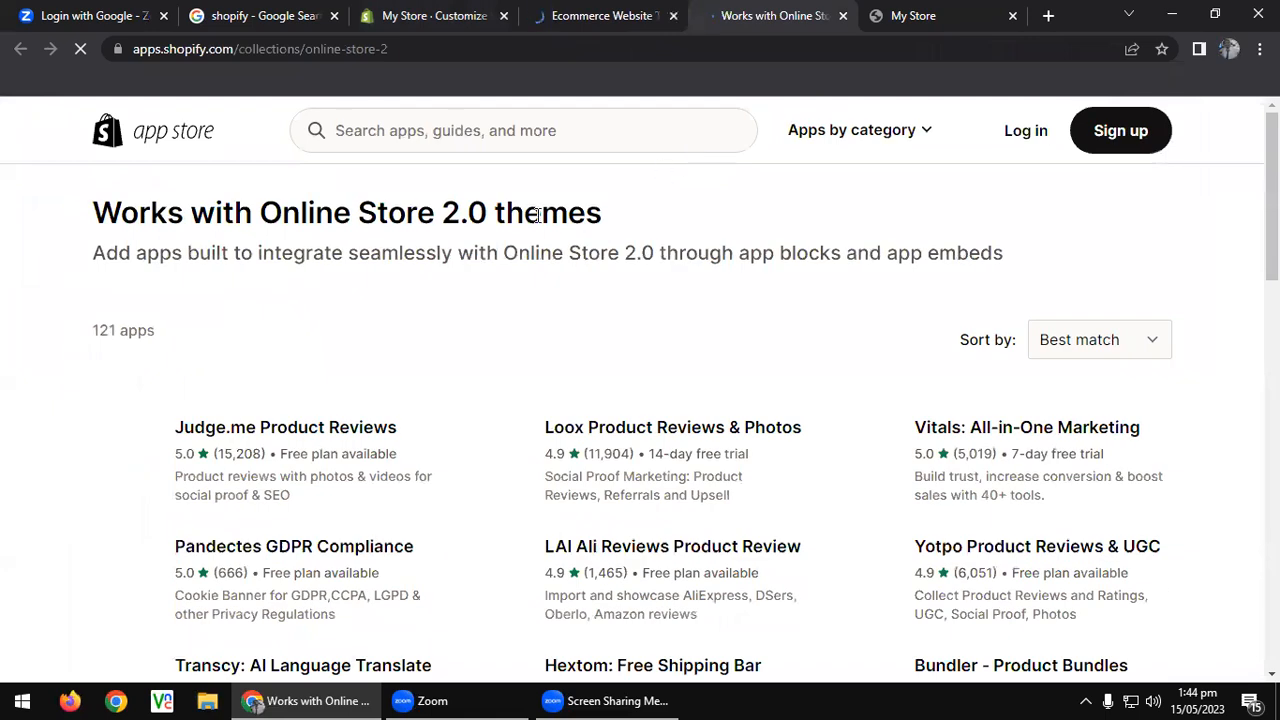
scroll(537, 215, down, 5)
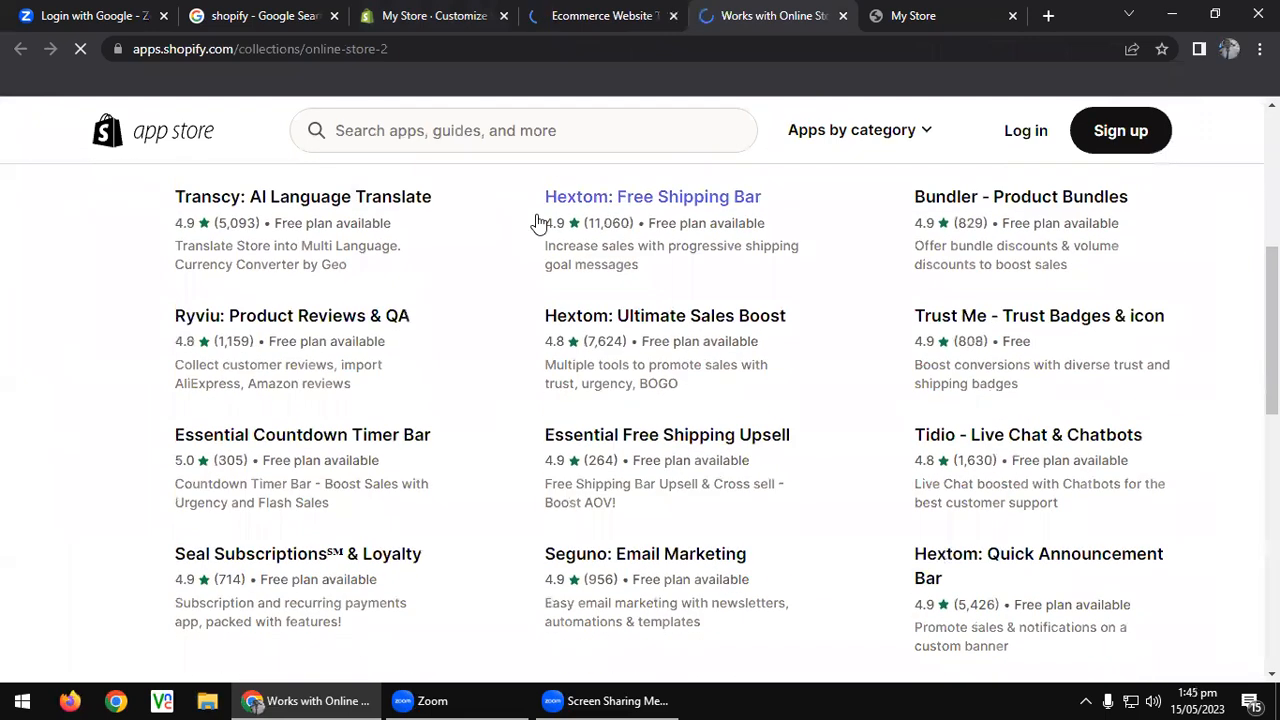
scroll(537, 215, up, 3)
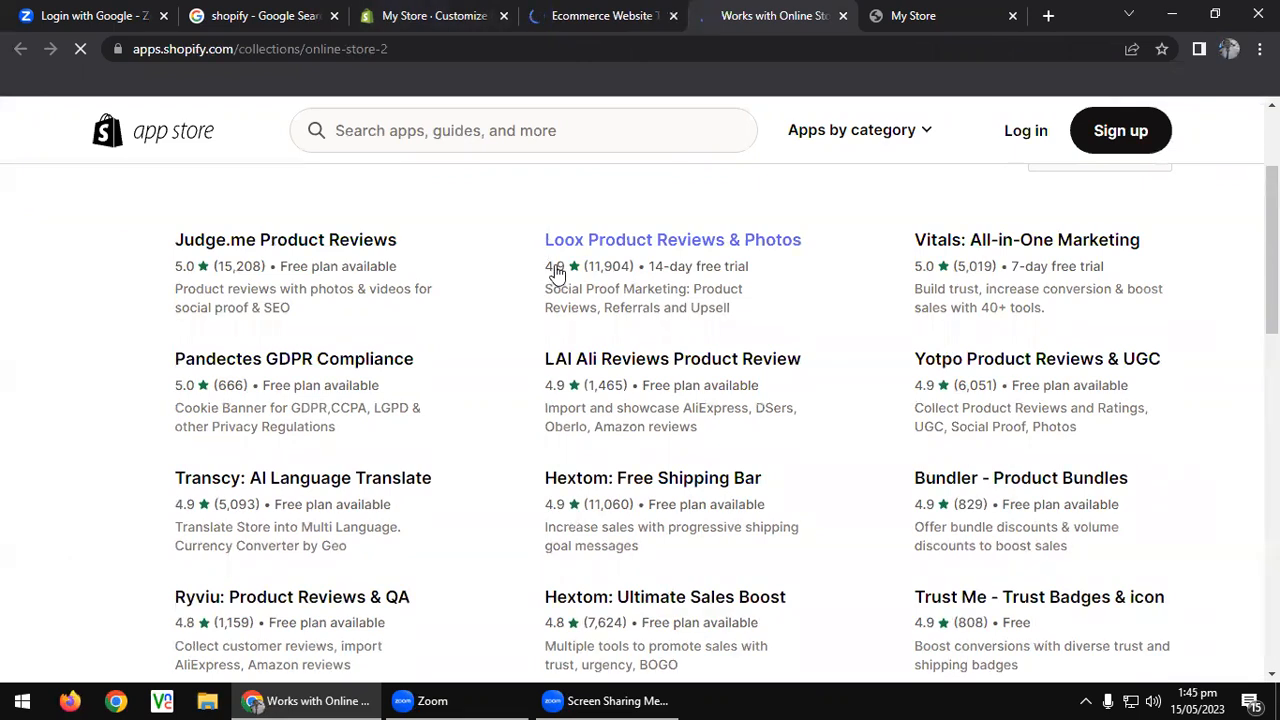
click(612, 10)
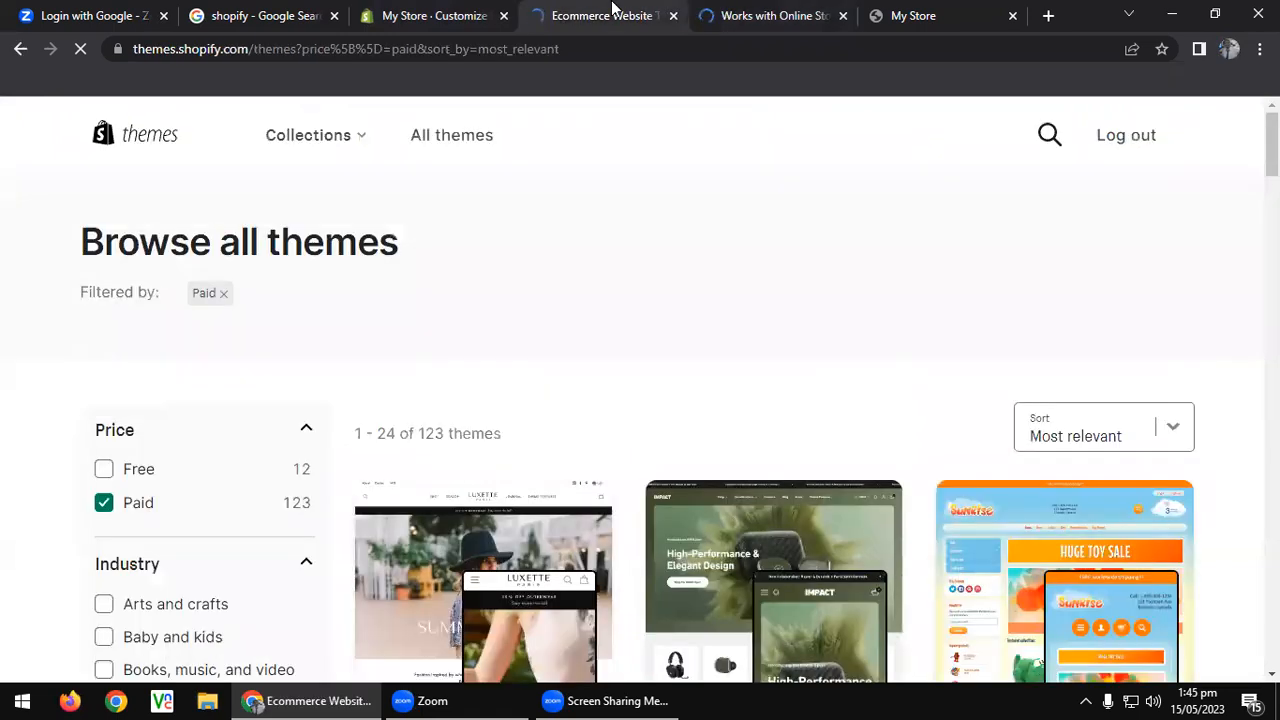
click(432, 12)
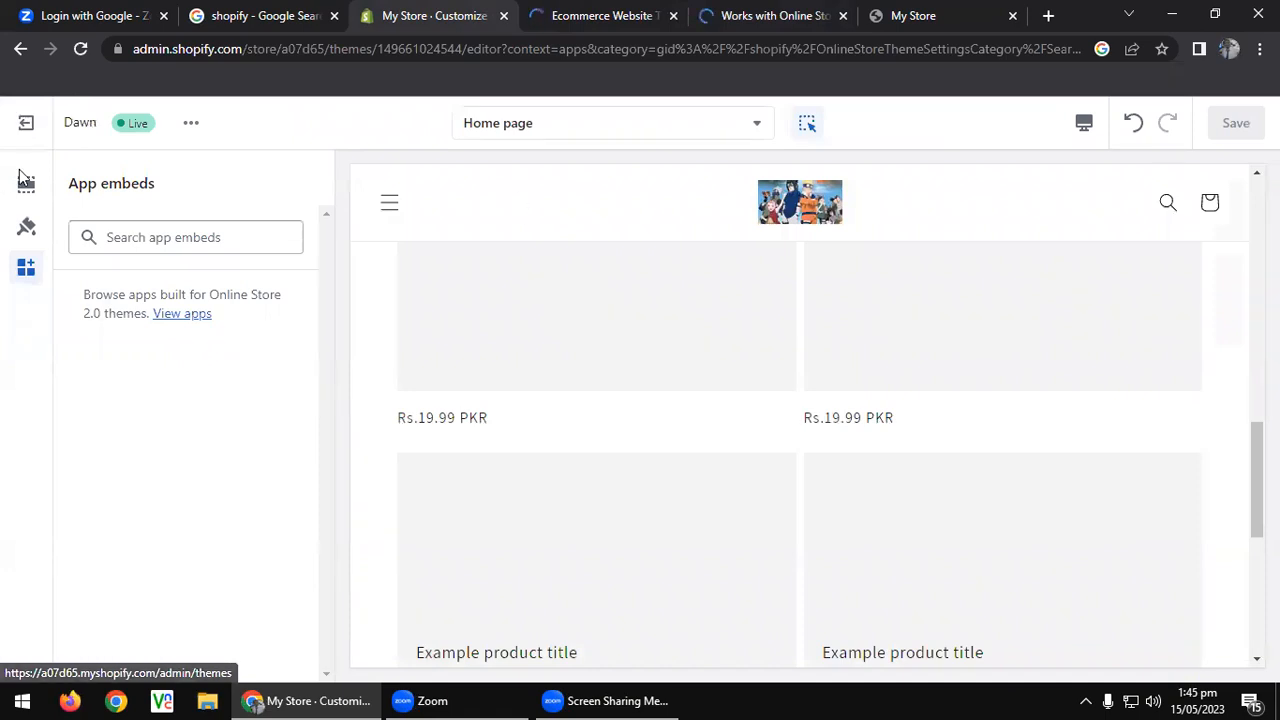
Exit to the Themes page and reload the live storefront to see the announcement bar and logo.
click(25, 123)
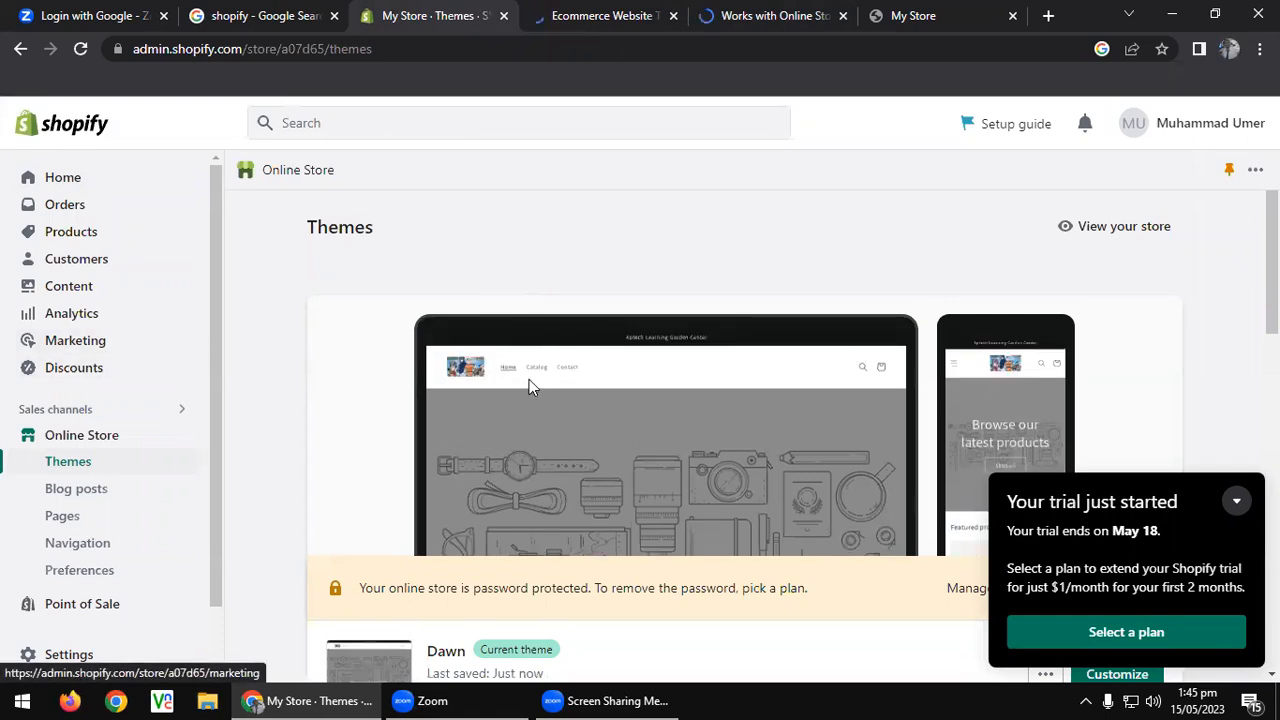
click(940, 14)
click(92, 51)
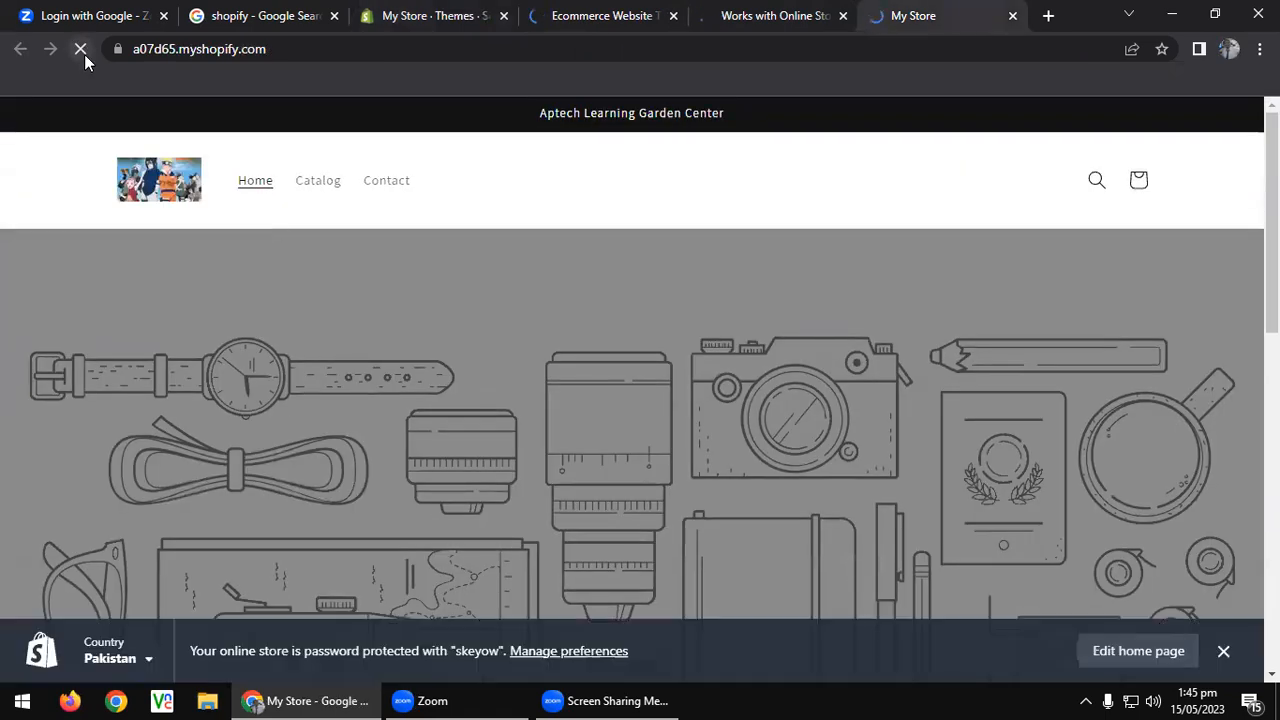
Go to the admin Products page and collapse the 'Your trial just started' notice.
click(435, 15)
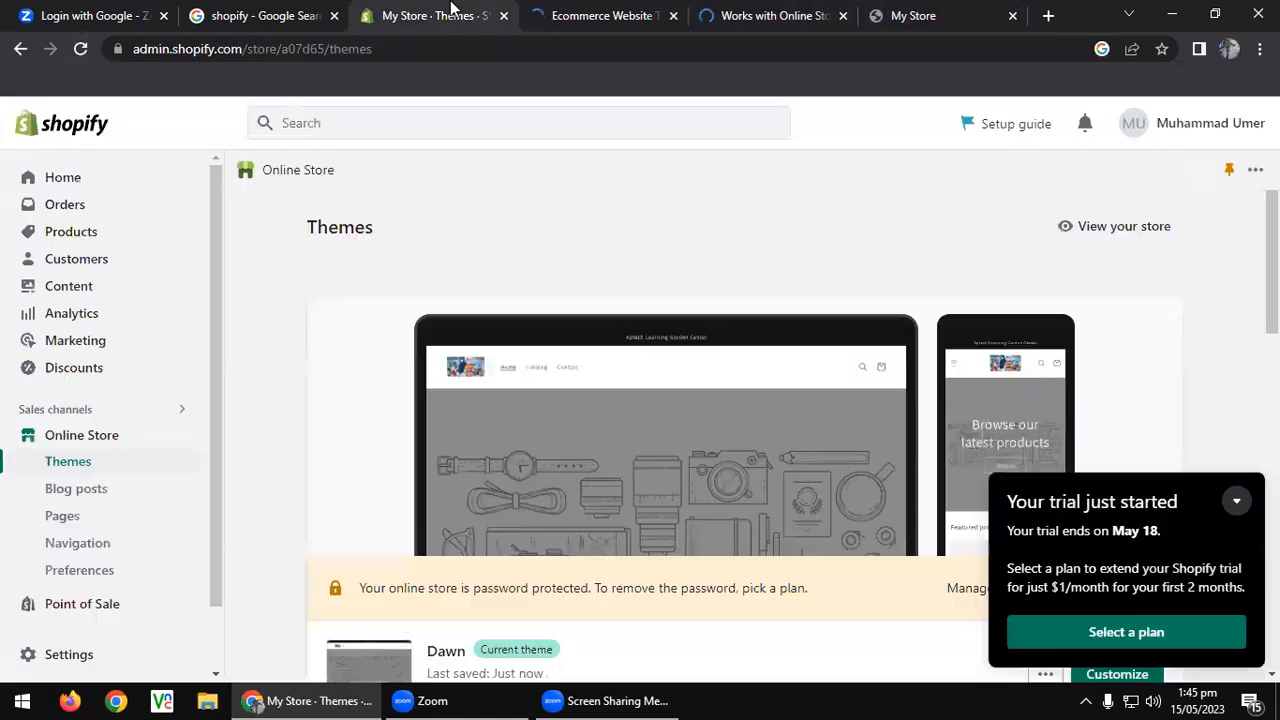
click(66, 240)
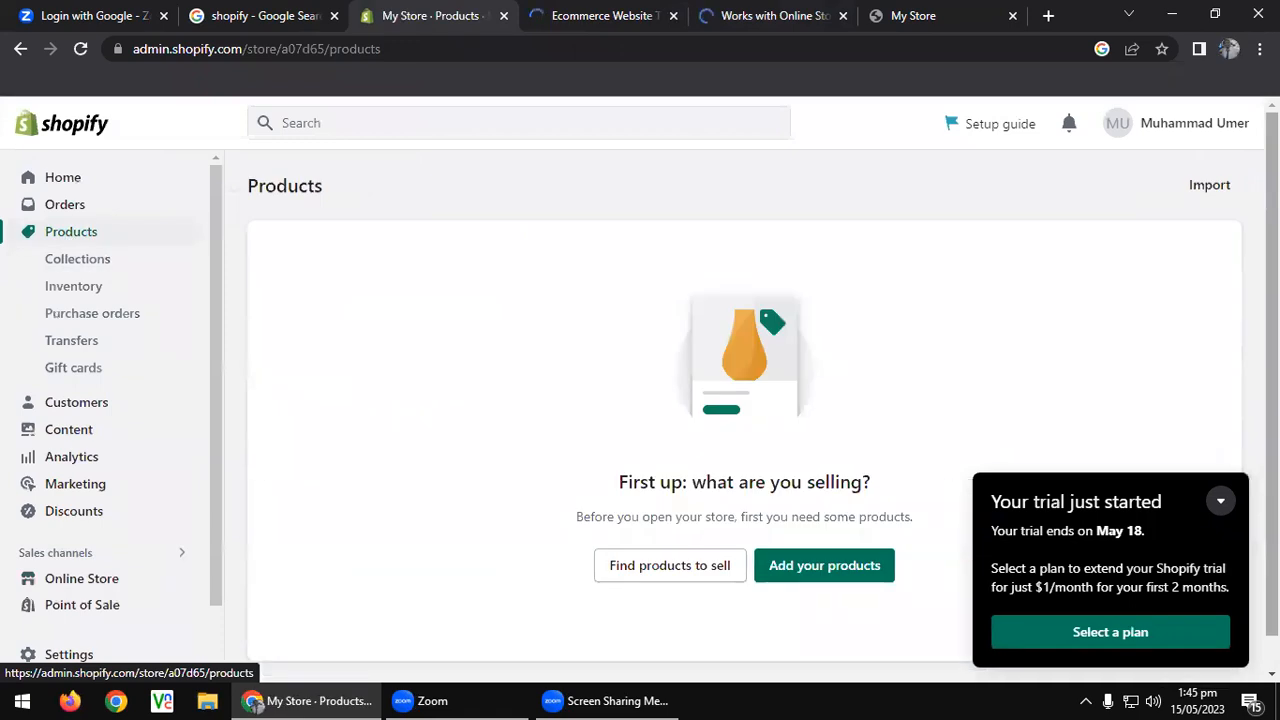
click(1218, 502)
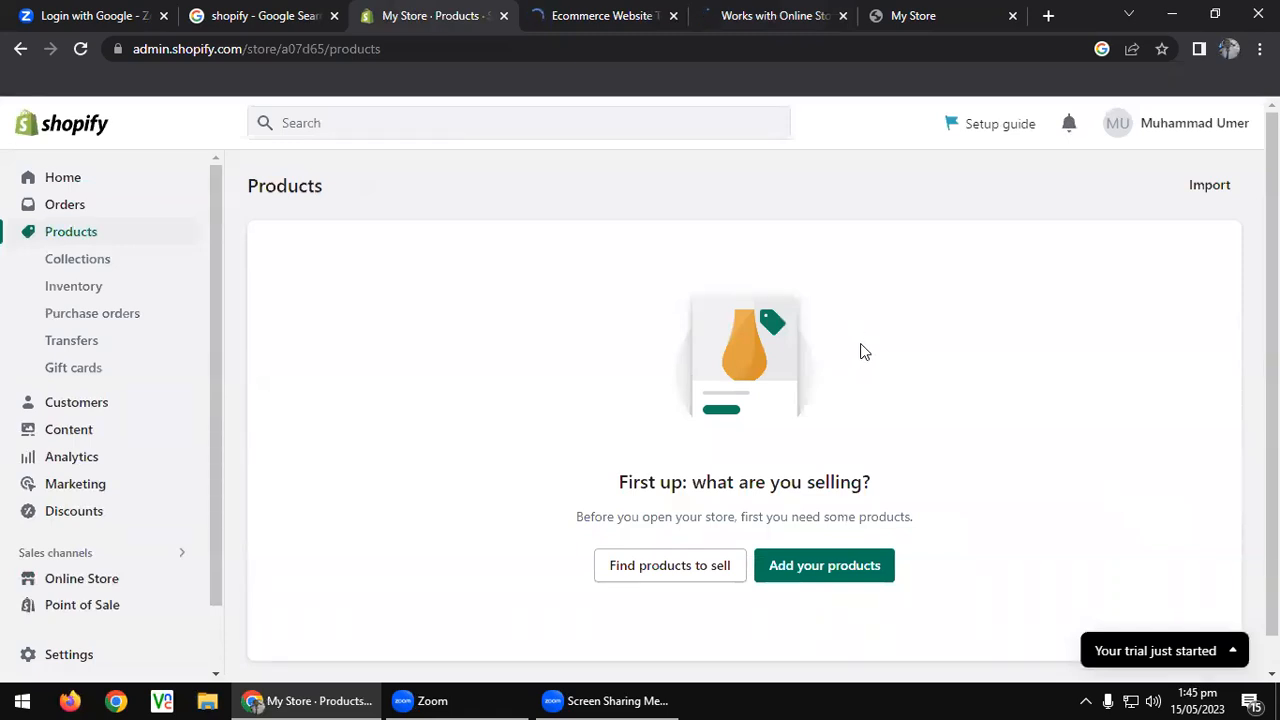
Search Google Images for 'tshirt' and filter the results to blue.
click(1048, 16)
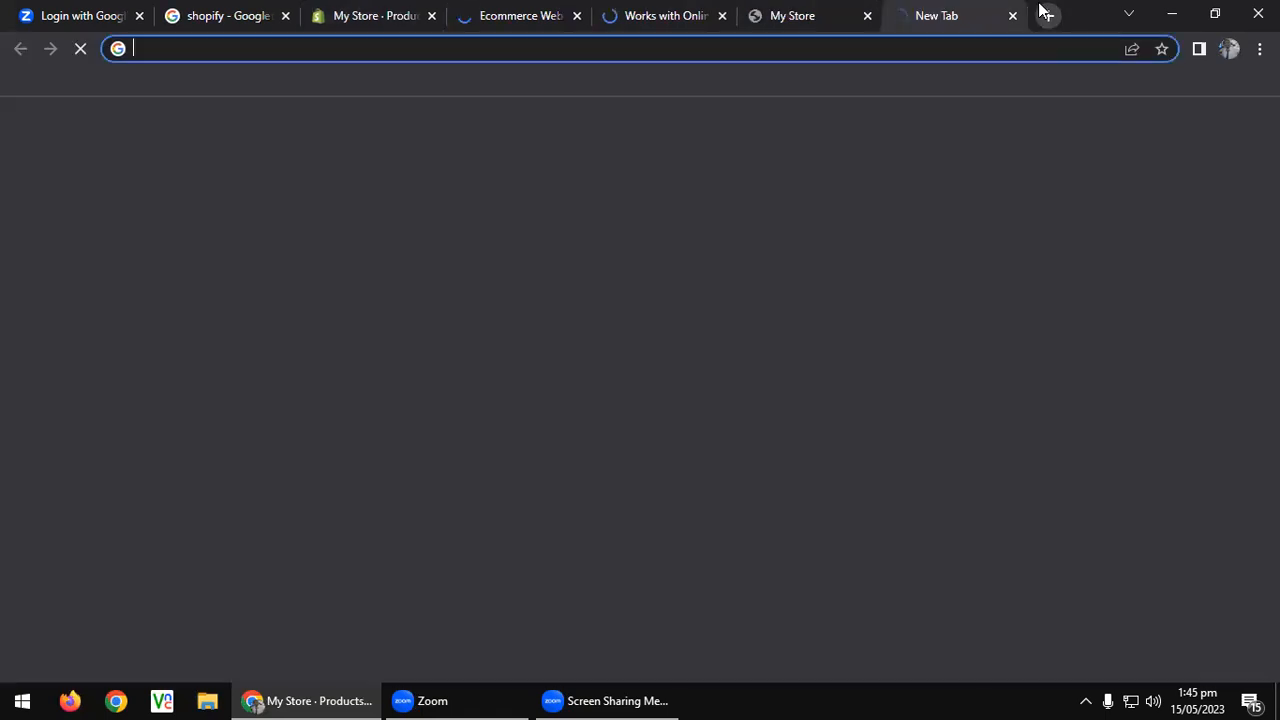
text(tshirt)
key(Return)
click(574, 49)
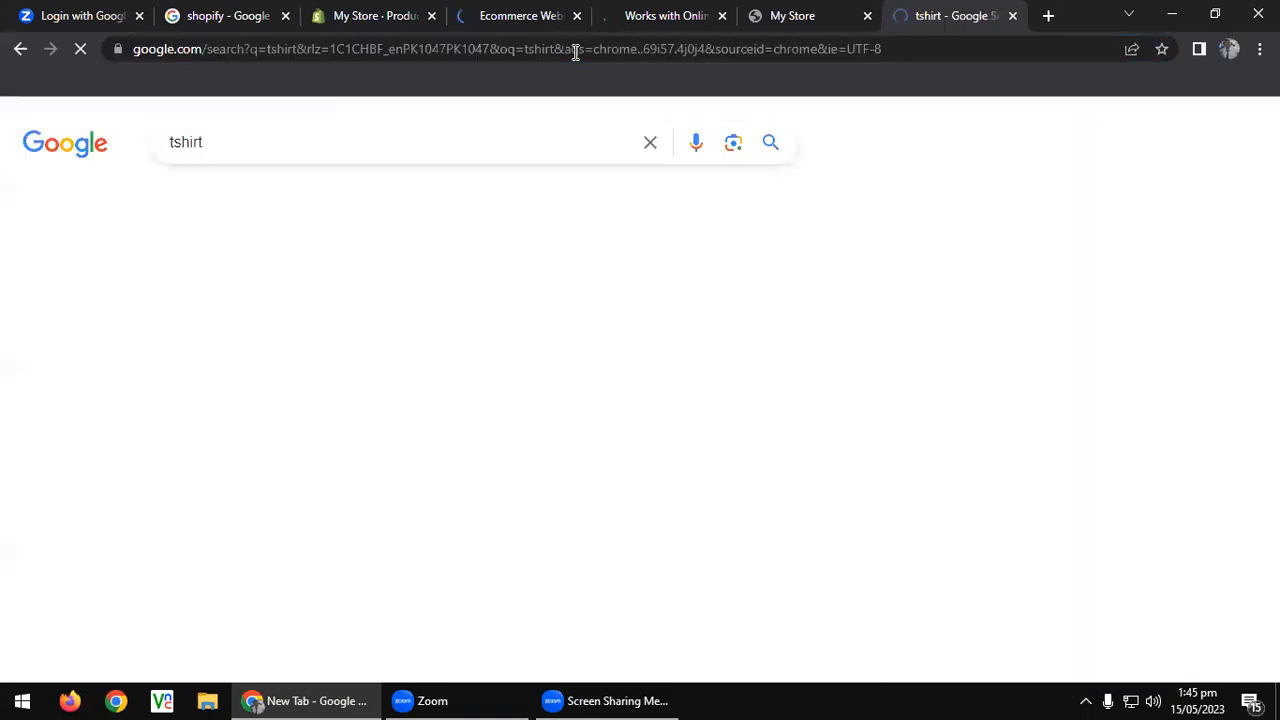
click(262, 205)
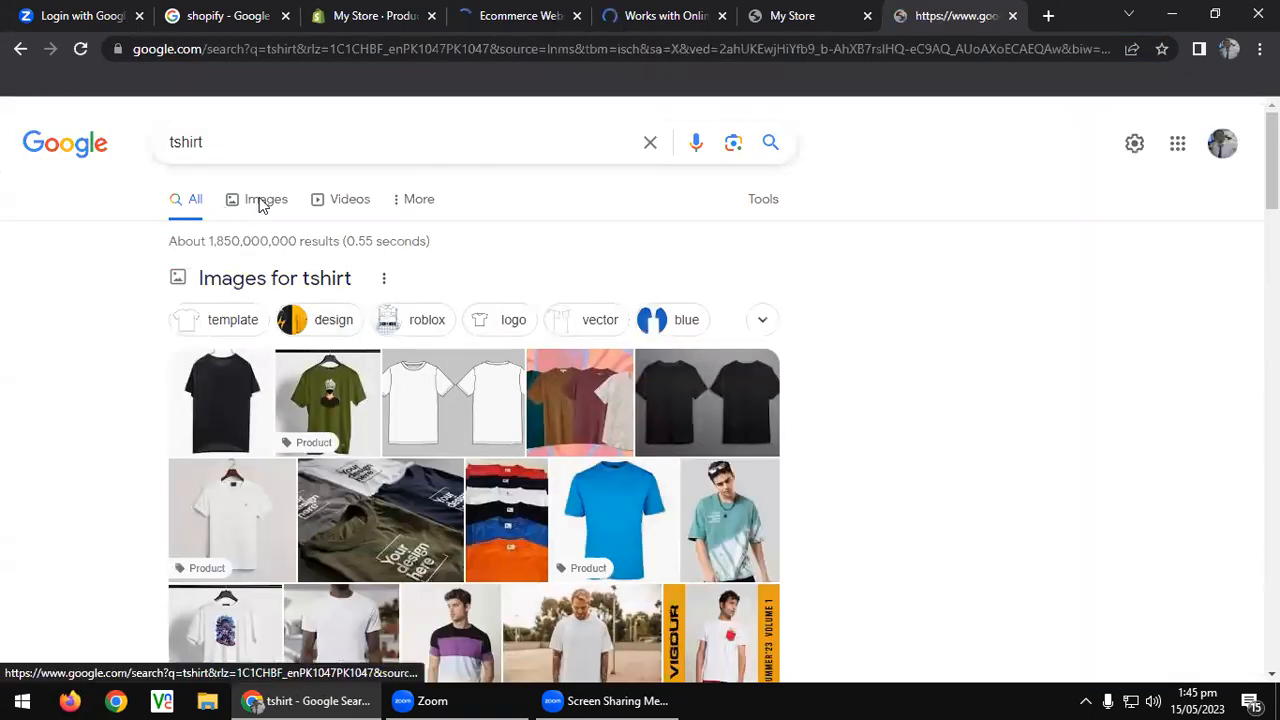
scroll(280, 294, down, 3)
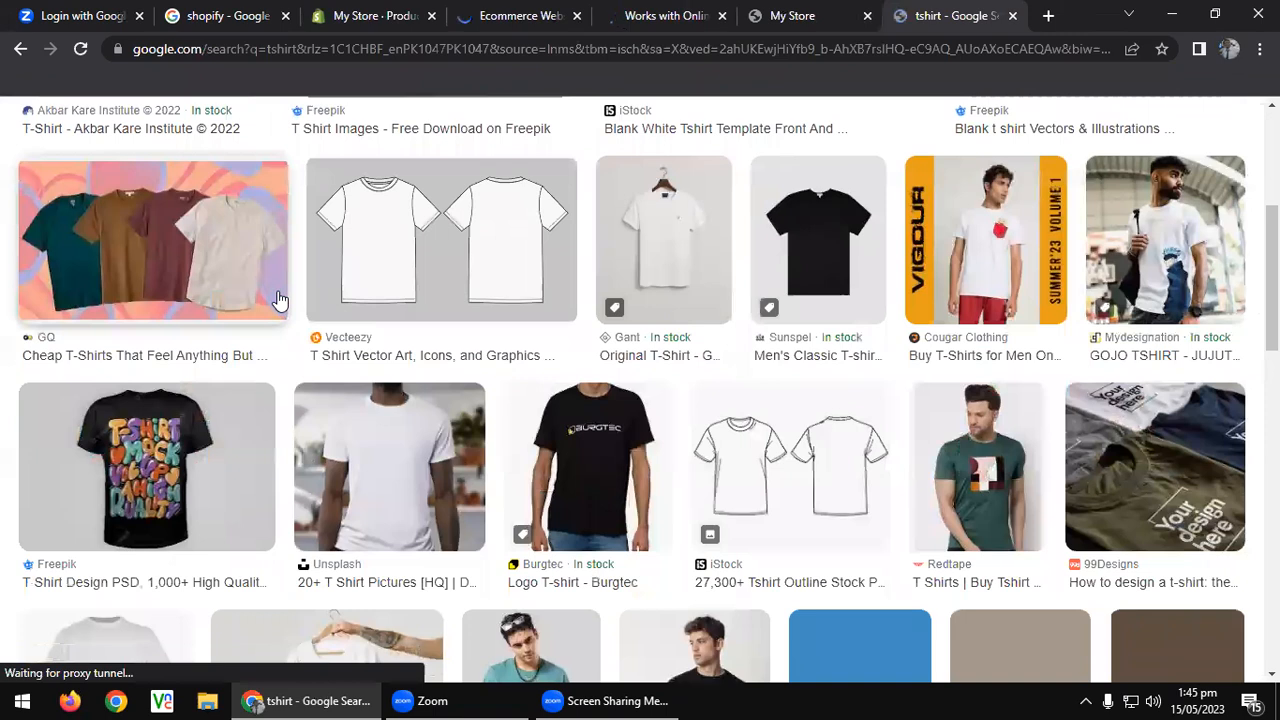
scroll(280, 301, down, 1)
scroll(473, 331, up, 2)
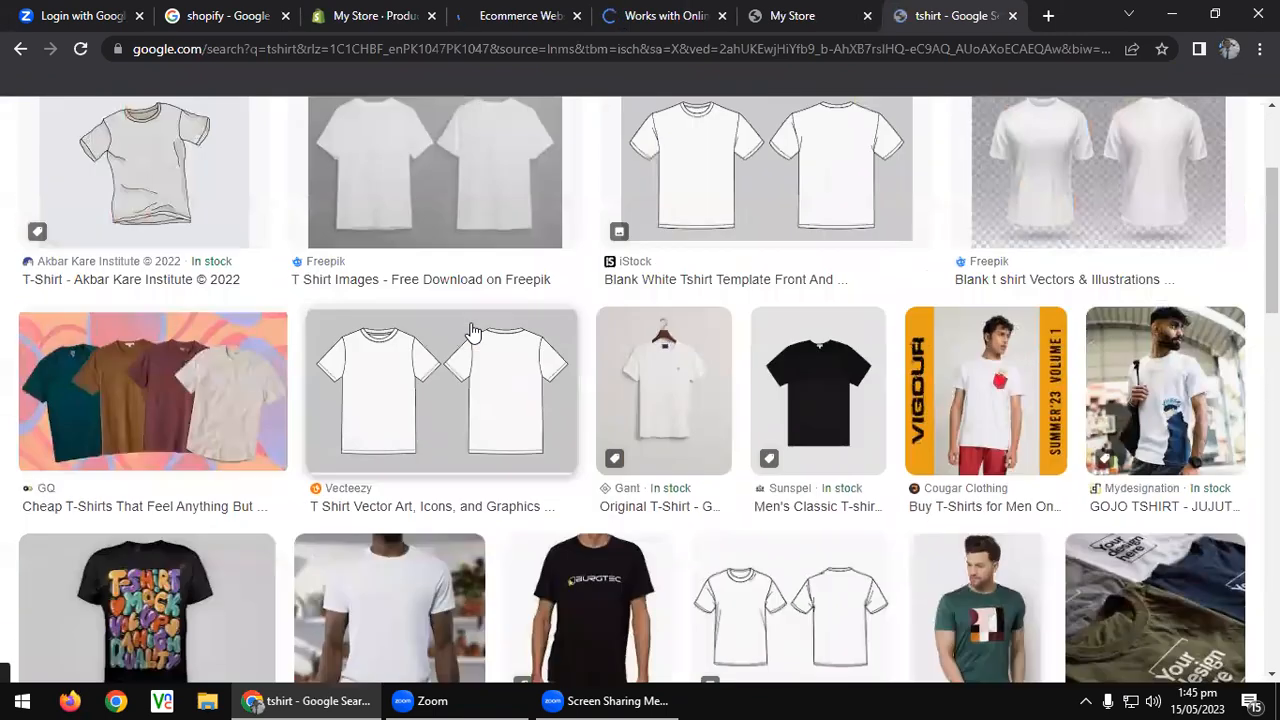
scroll(473, 331, up, 2)
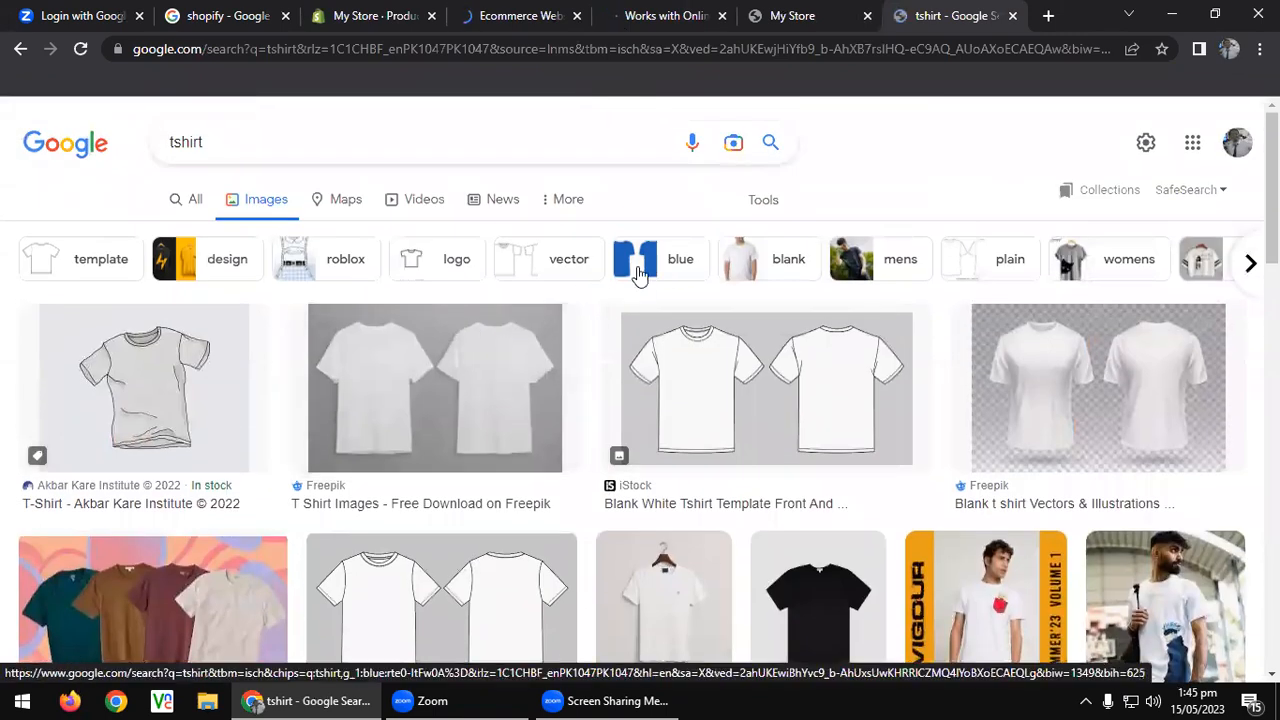
click(638, 270)
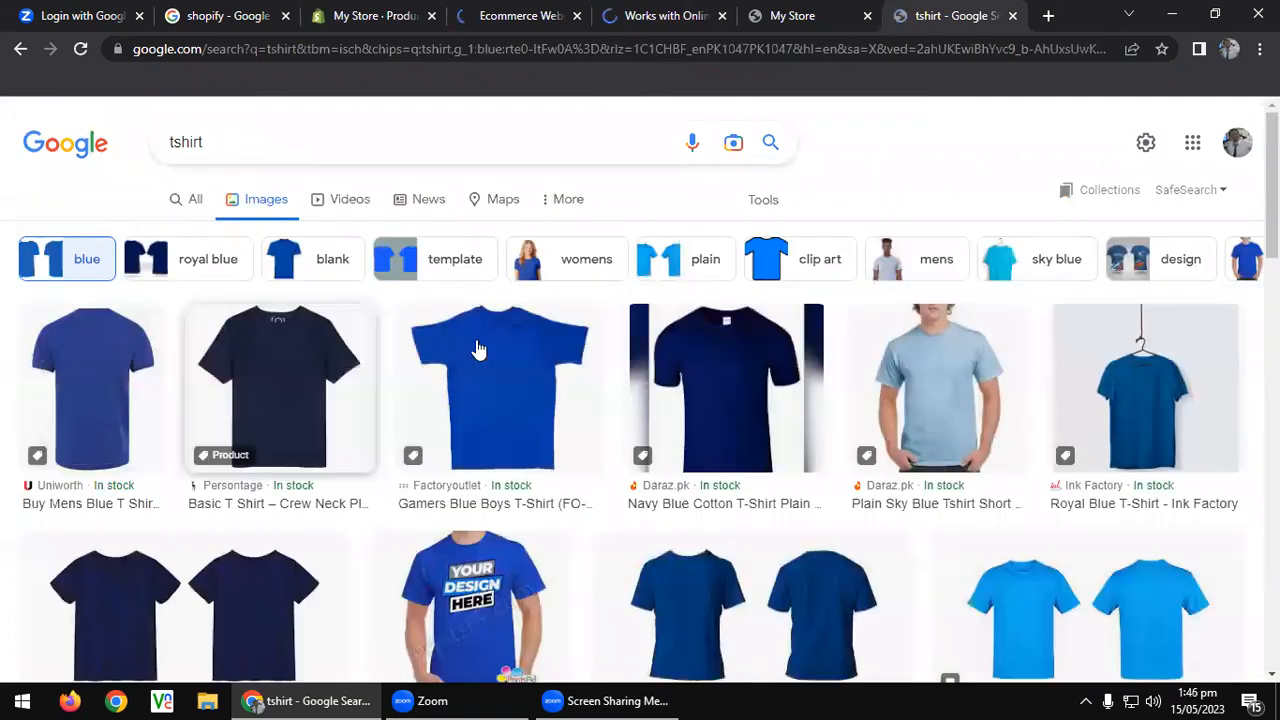
Save the Gamers Blue t-shirt image as 1 in a new Desktop folder named shopify.
middle_click(485, 356)
middle_click(658, 373)
middle_click(243, 381)
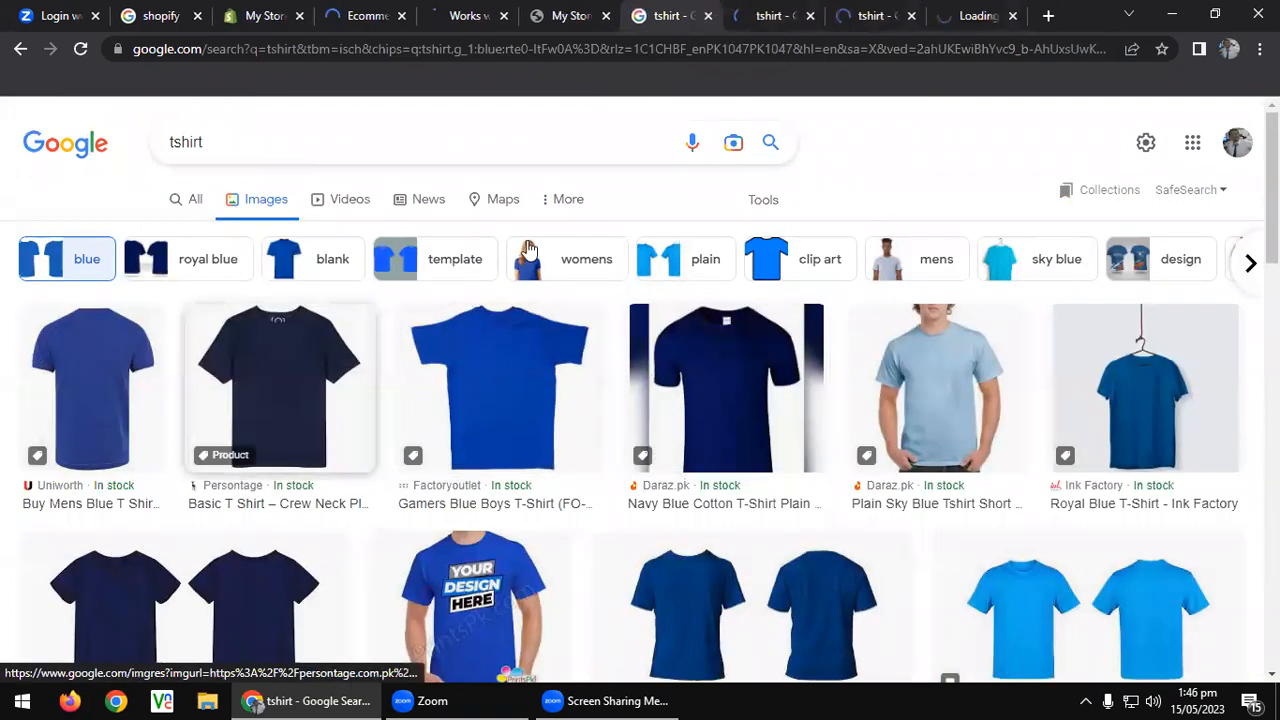
click(500, 385)
right_click(611, 334)
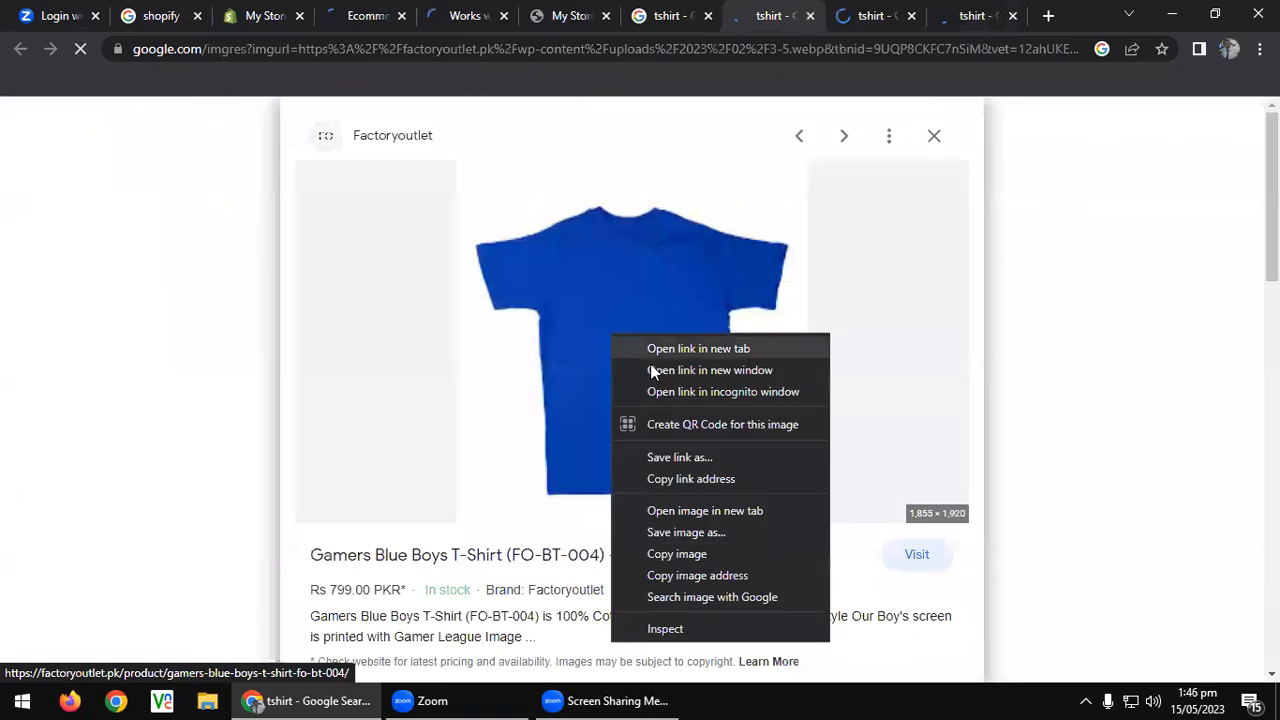
click(714, 534)
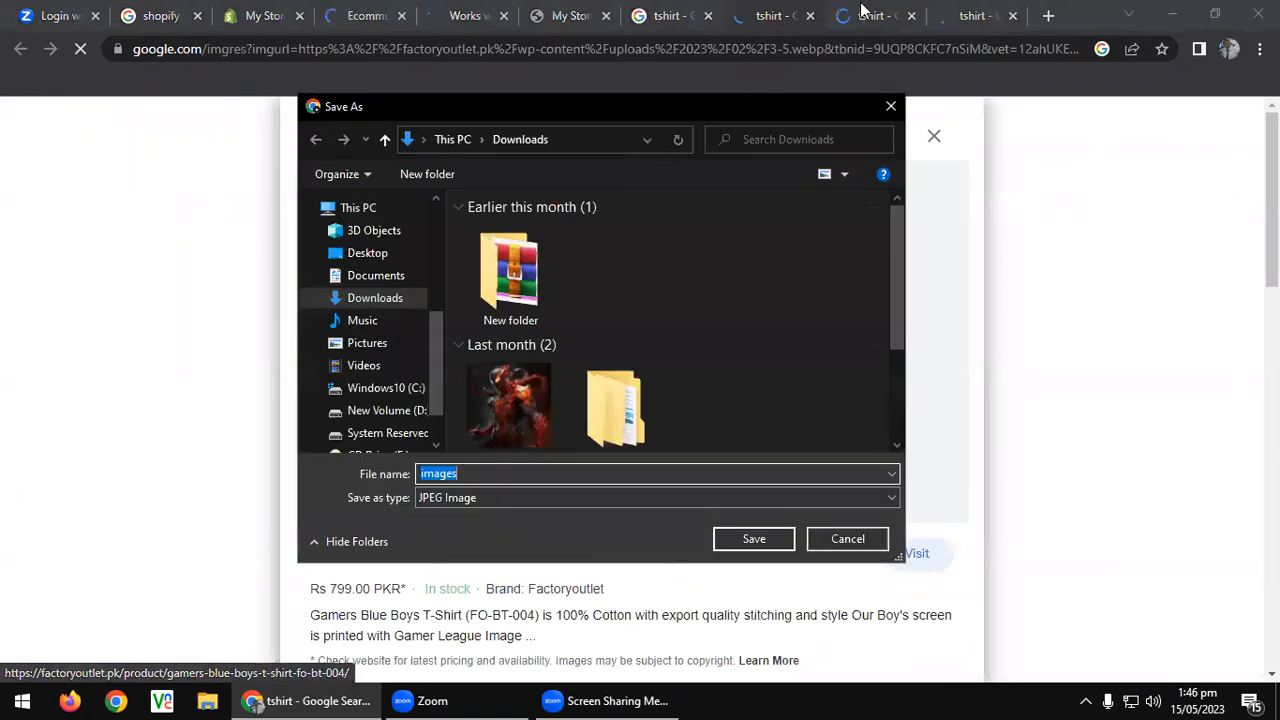
click(375, 253)
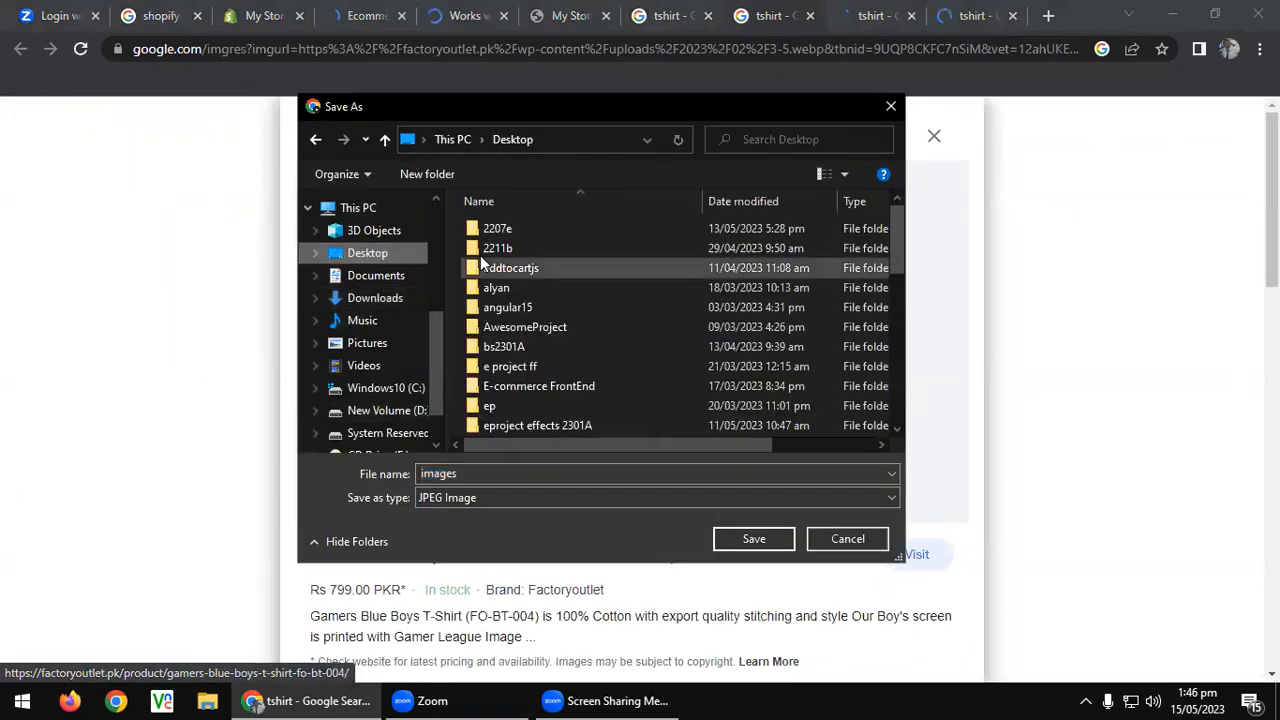
click(454, 180)
text(shopify)
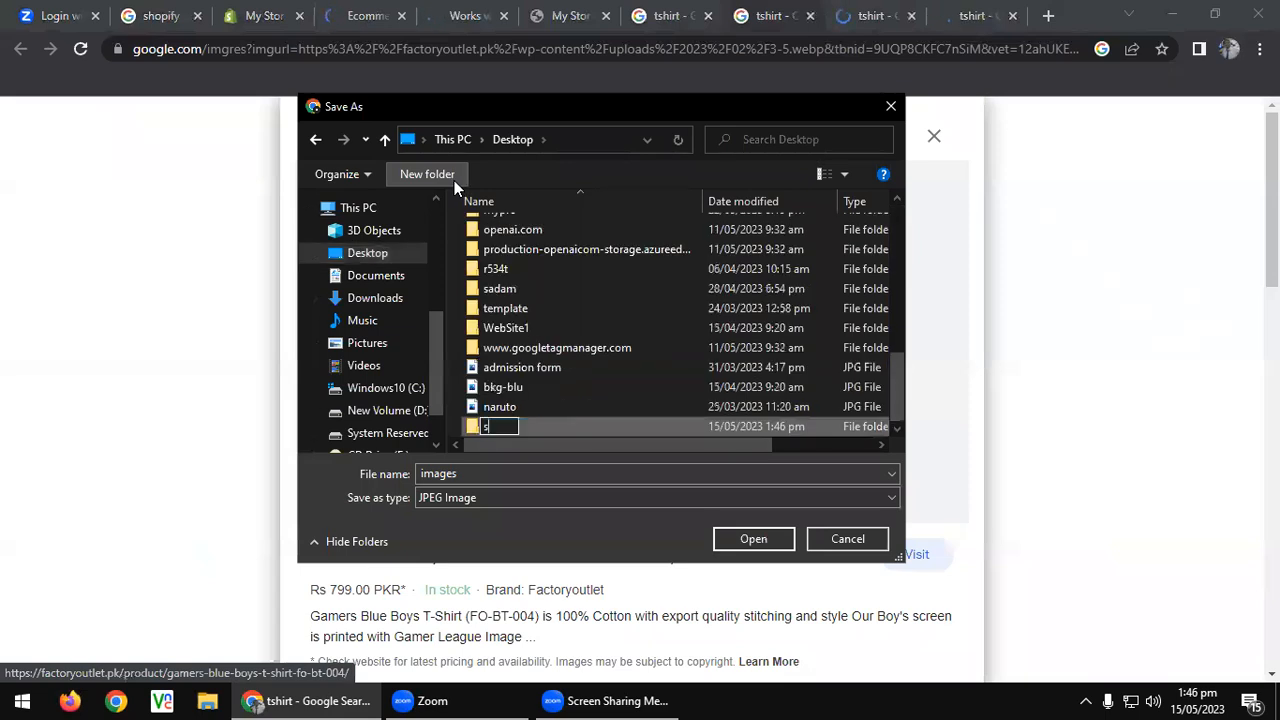
key(Return)
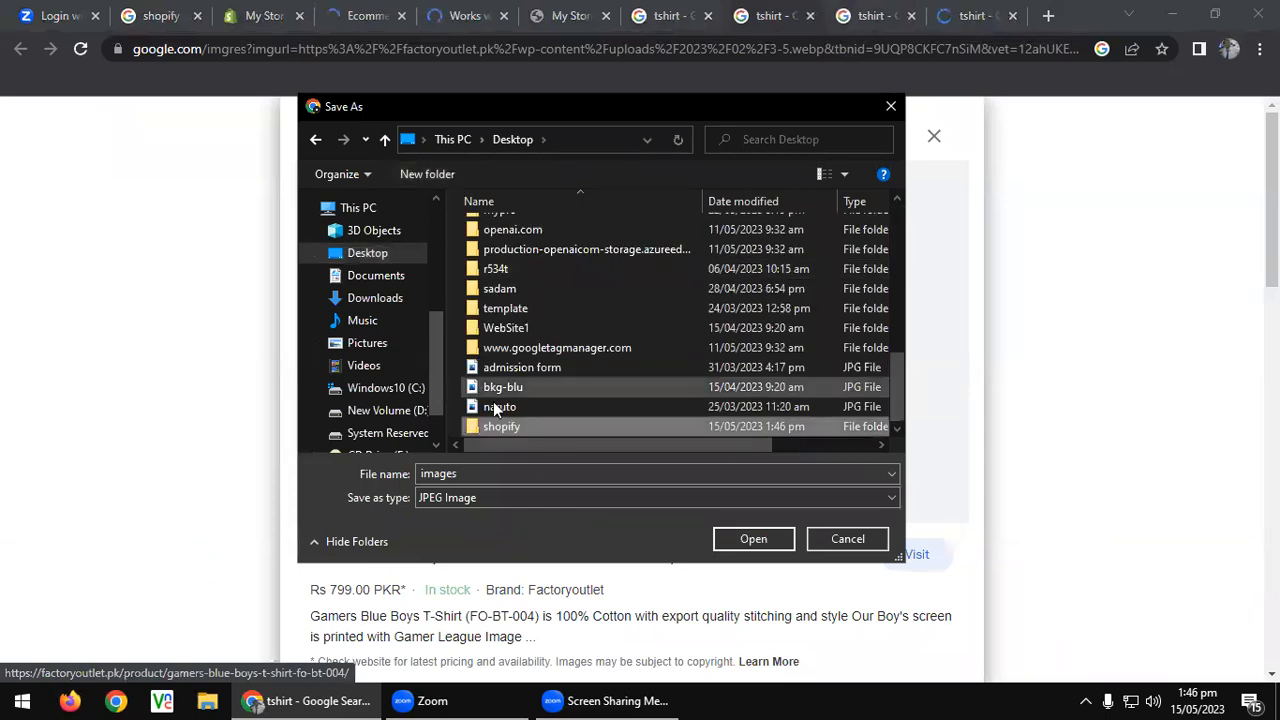
double_click(515, 425)
text(1)
key(Return)
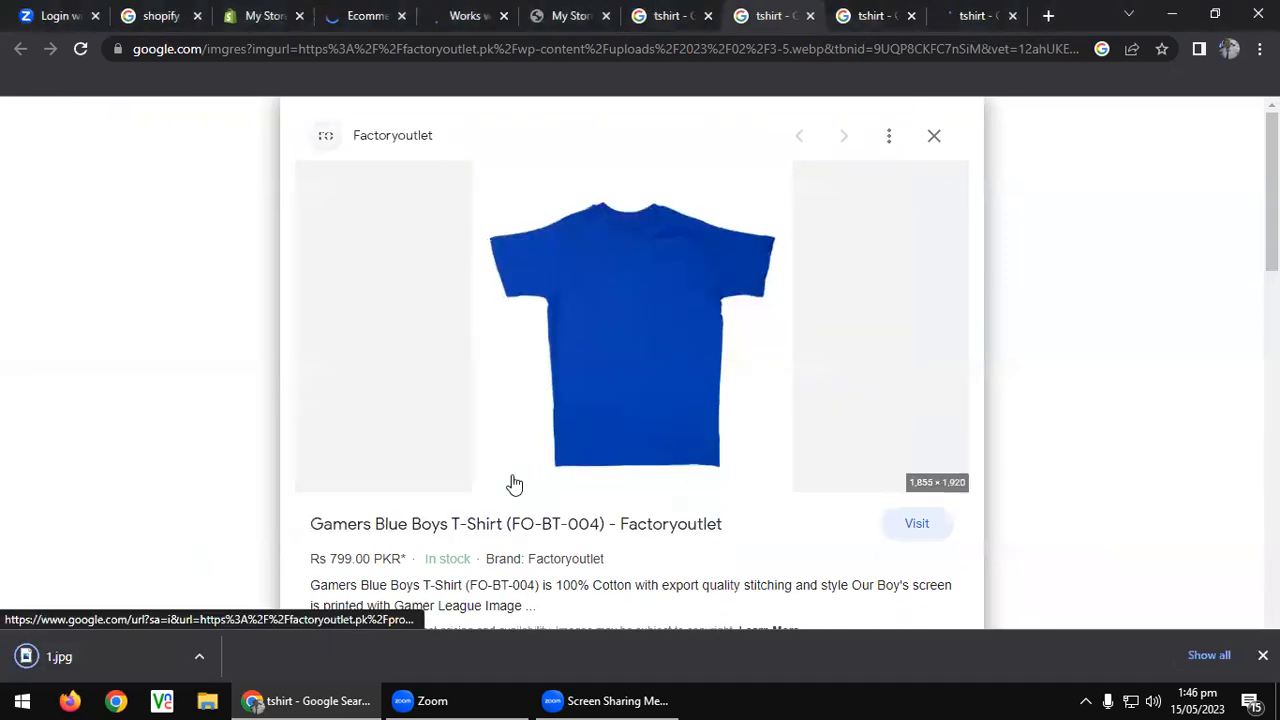
Save the navy and Basic T Shirt images as 2 and 3, then close the extra tabs.
key(Right)
right_click(611, 345)
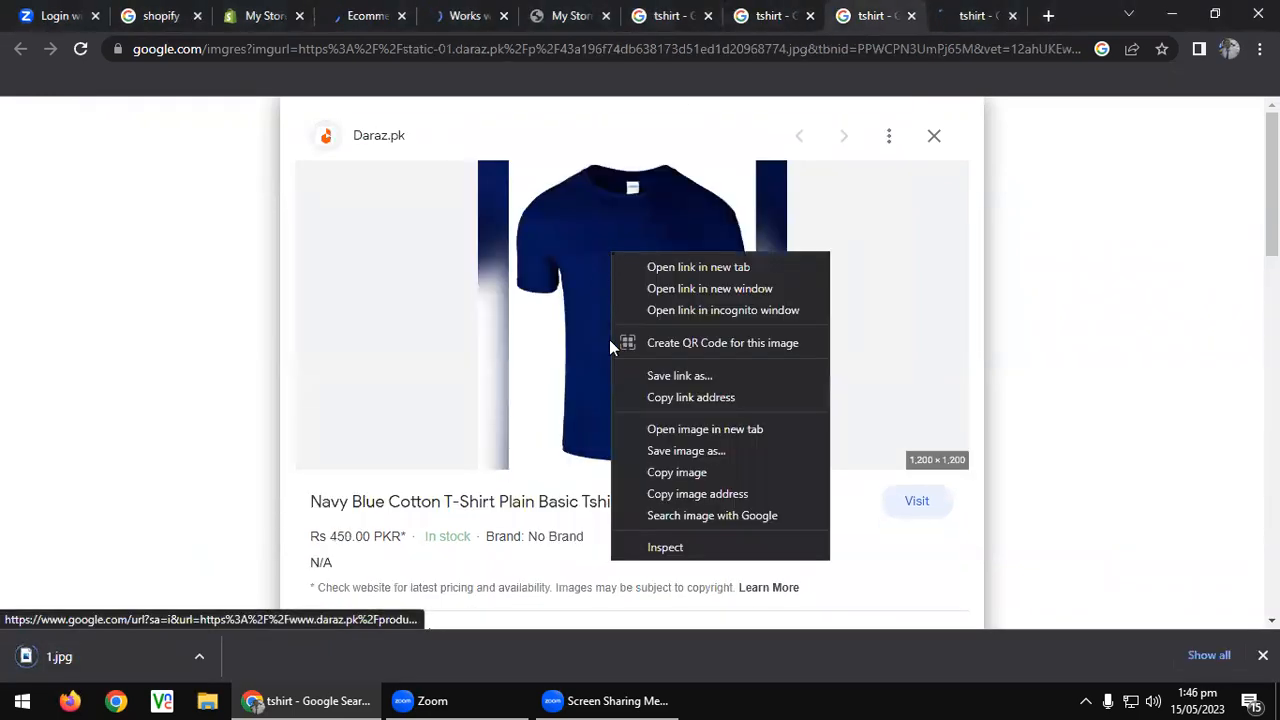
click(684, 452)
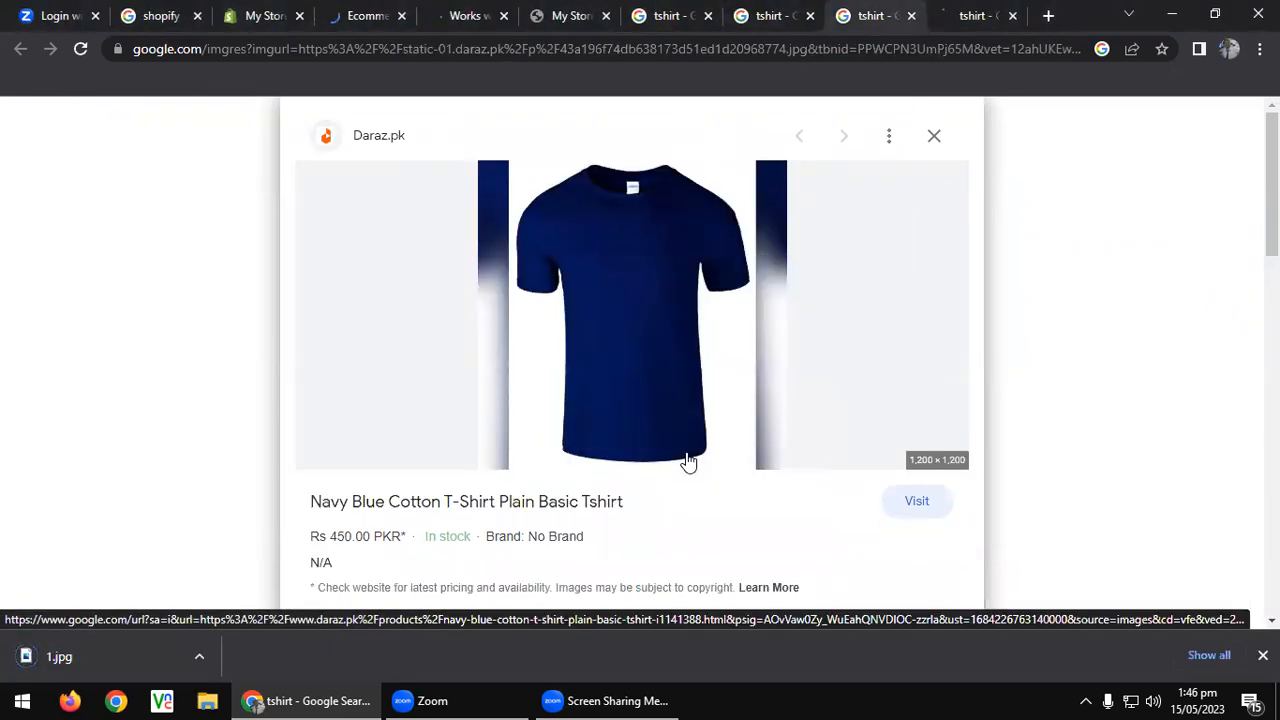
text(2)
key(Return)
key(Right)
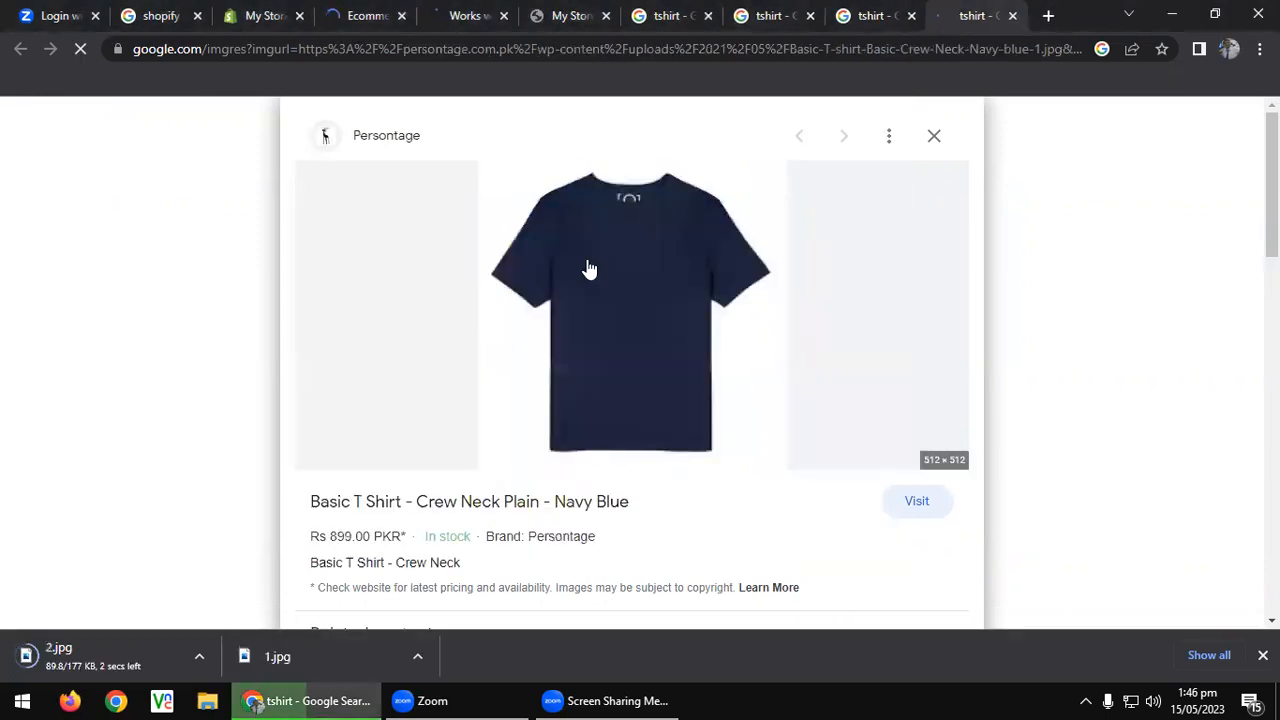
right_click(586, 262)
click(643, 459)
text(3)
key(Return)
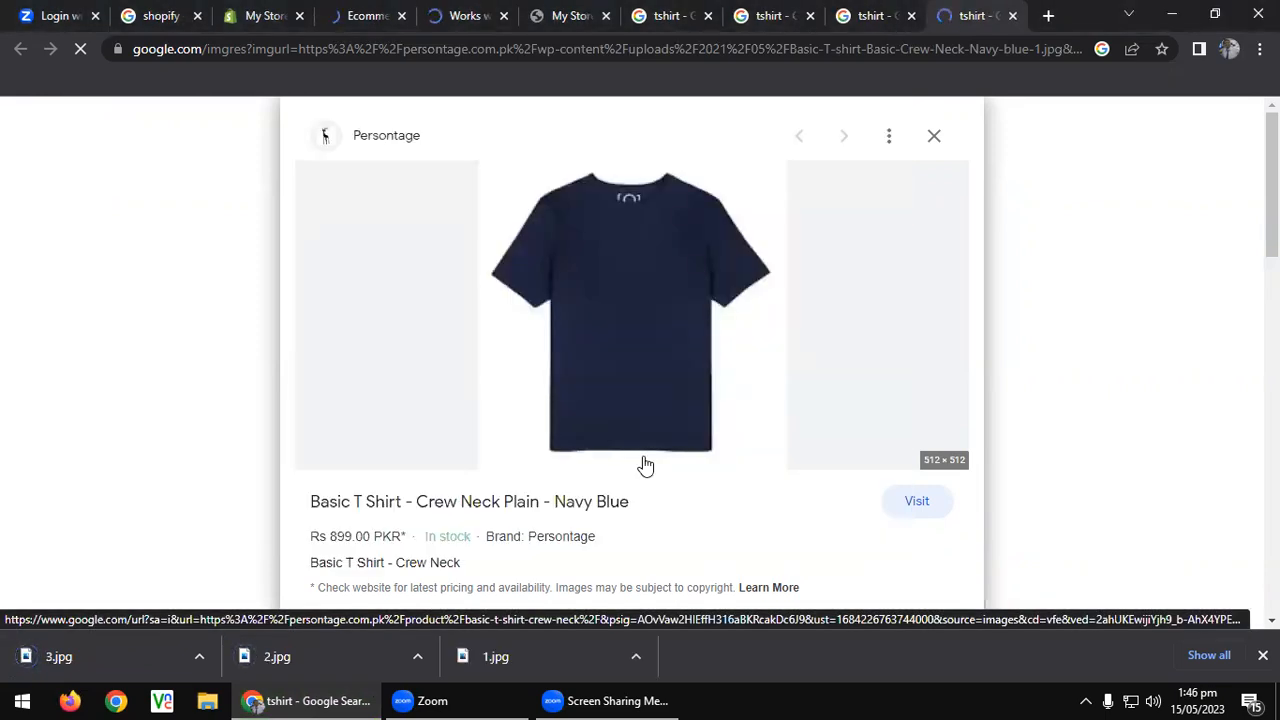
key(ctrl+w)
key(ctrl+w)
key(ctrl+w)
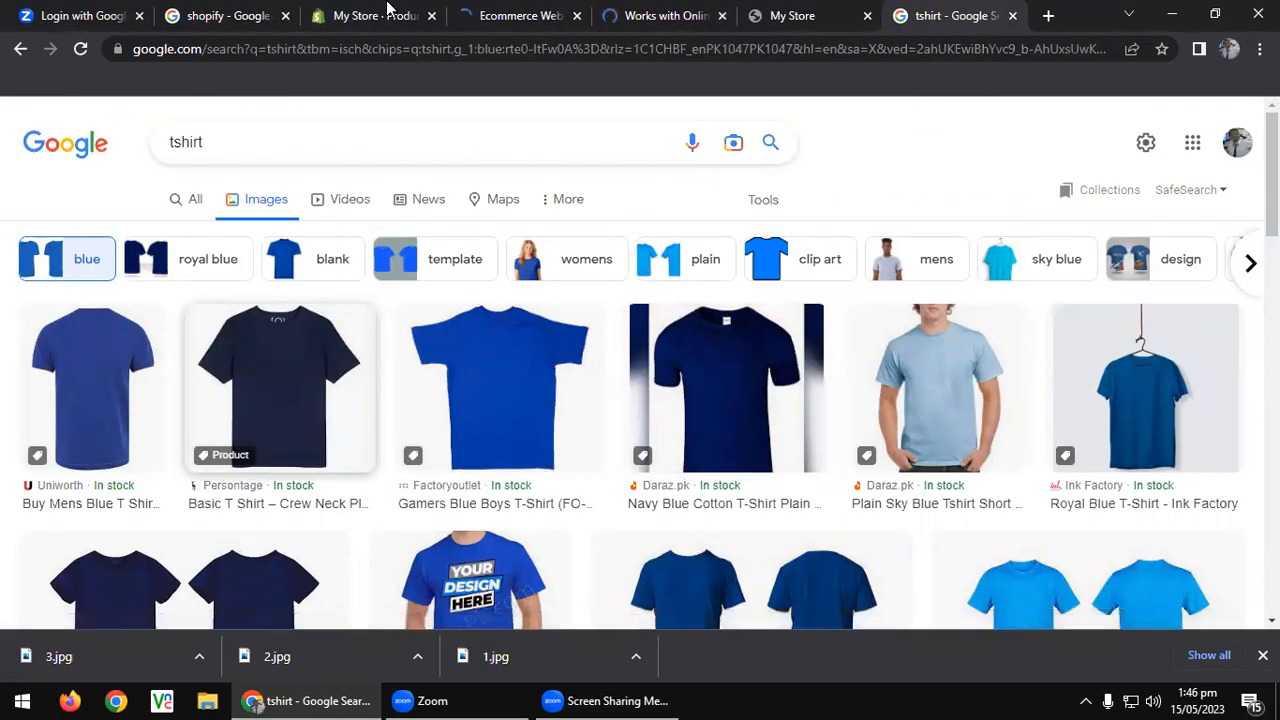
Cycle through the themes, App Store and storefront tabs, ending on the admin Products page.
click(503, 12)
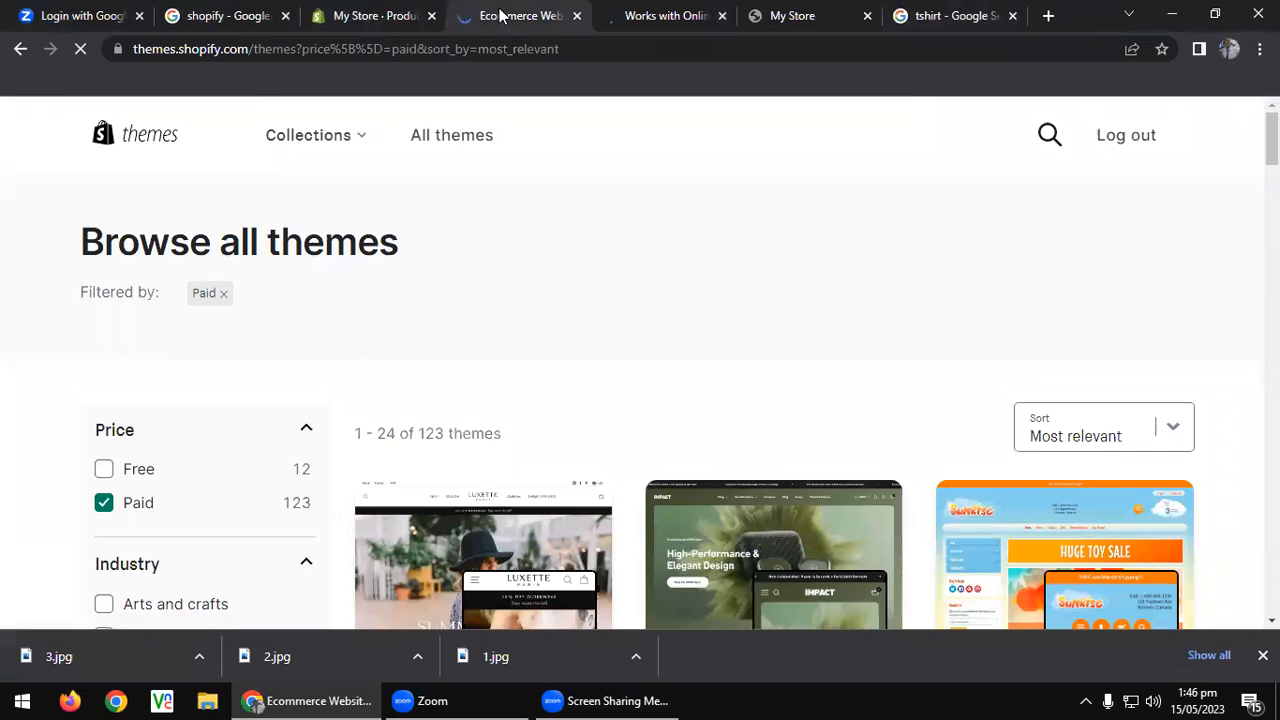
click(678, 12)
click(829, 12)
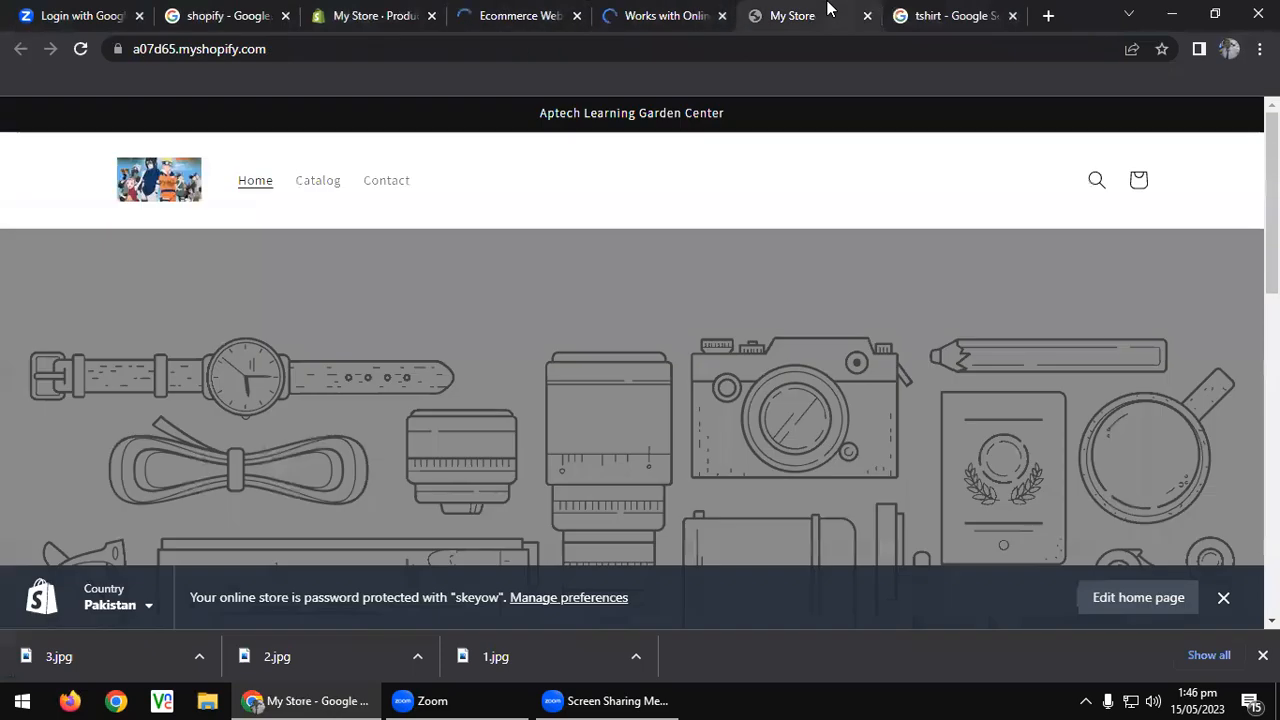
click(397, 12)
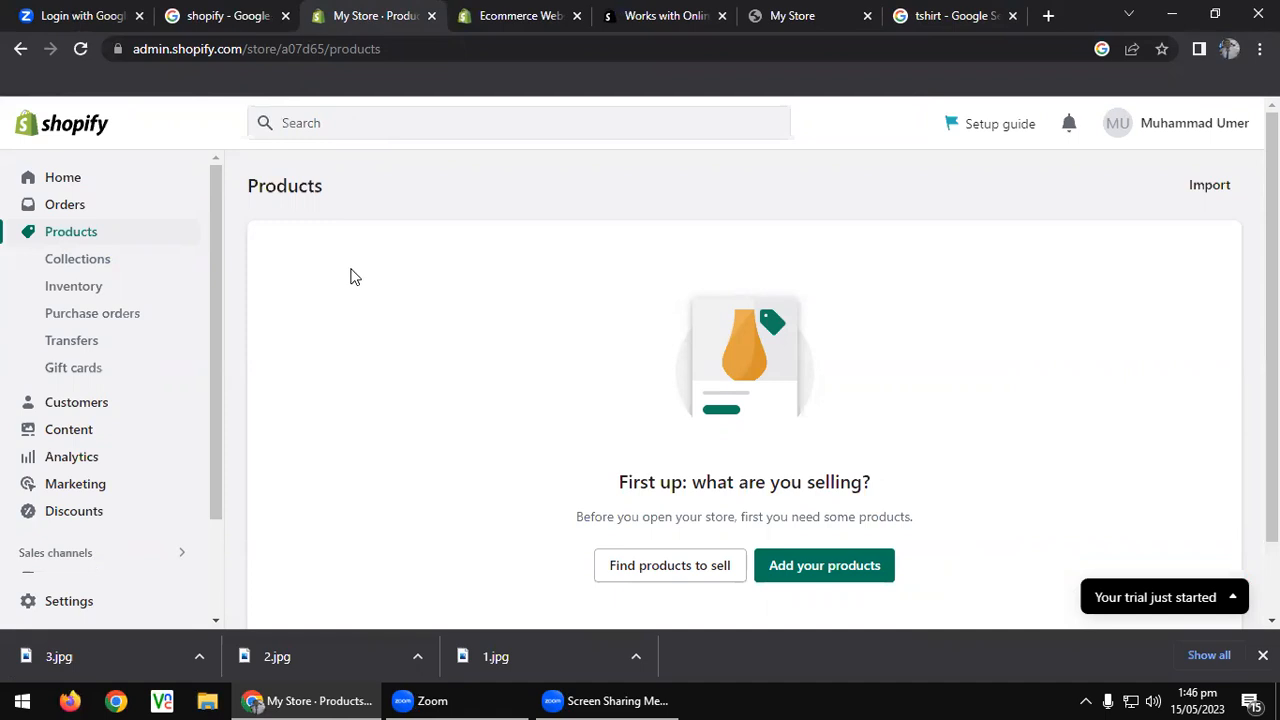
Create a product titled 'Blue Tshirt' with description 'Blue Half Sleeves Tshirt' and begin adding media.
click(824, 565)
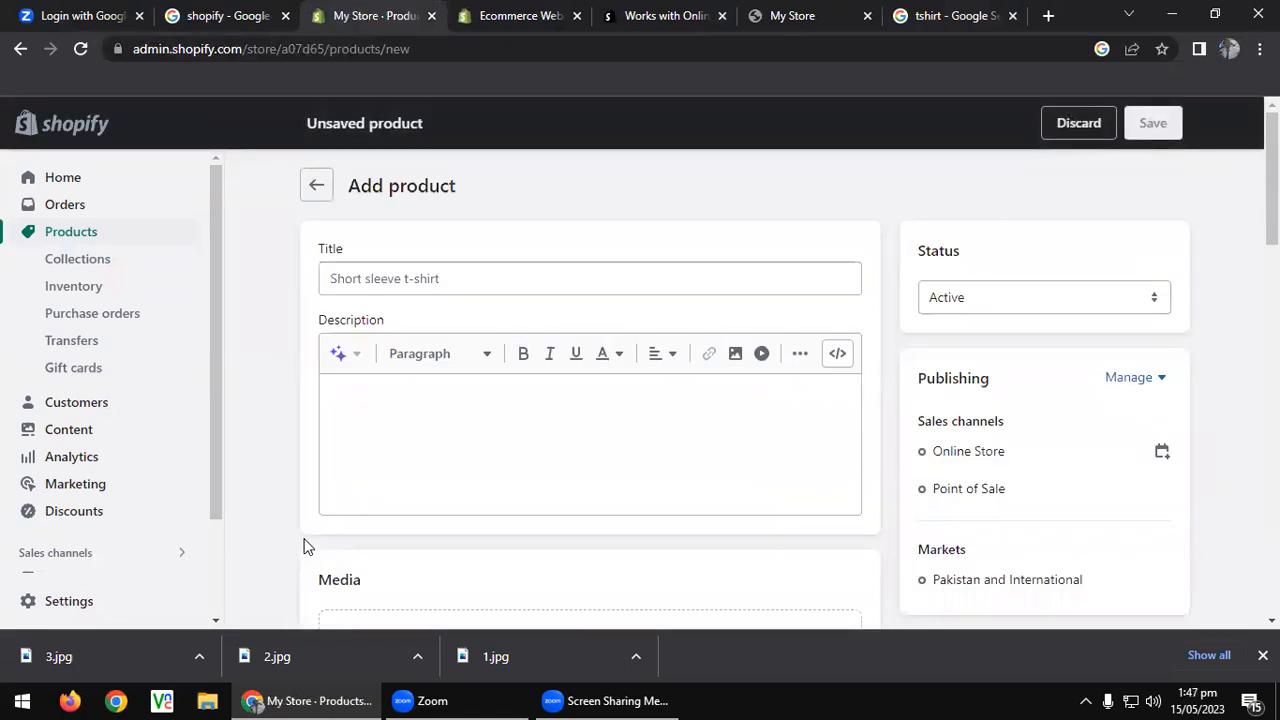
click(409, 280)
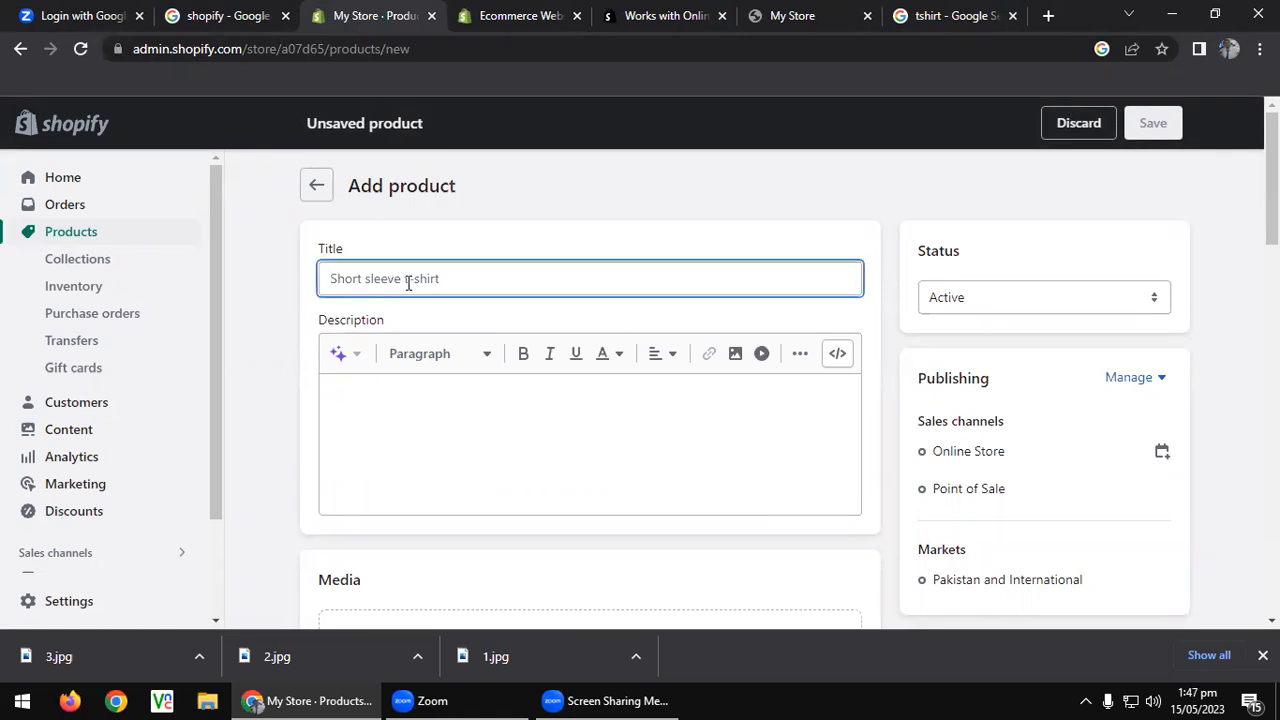
text(Blue Tshirt)
click(383, 377)
scroll(385, 378, down, 3)
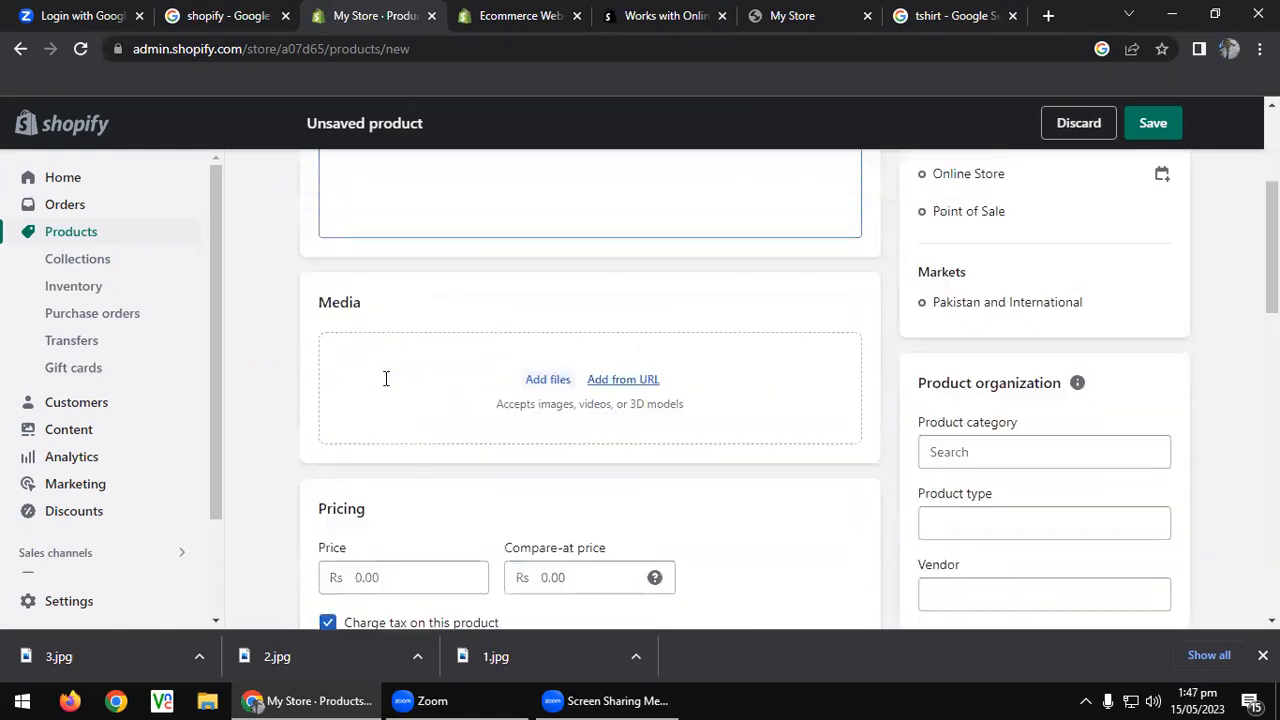
scroll(385, 378, up, 1)
text(Blue Haol)
text( Sleeves Tshirt)
scroll(463, 411, down, 2)
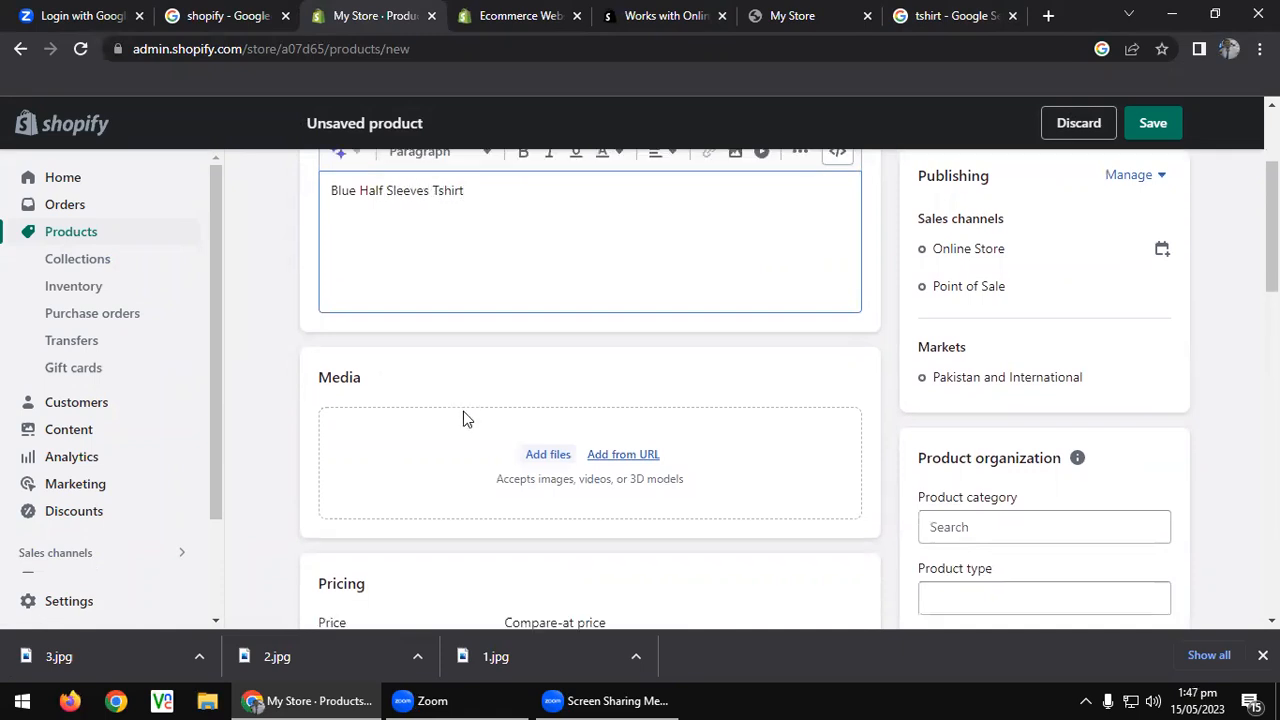
click(560, 283)
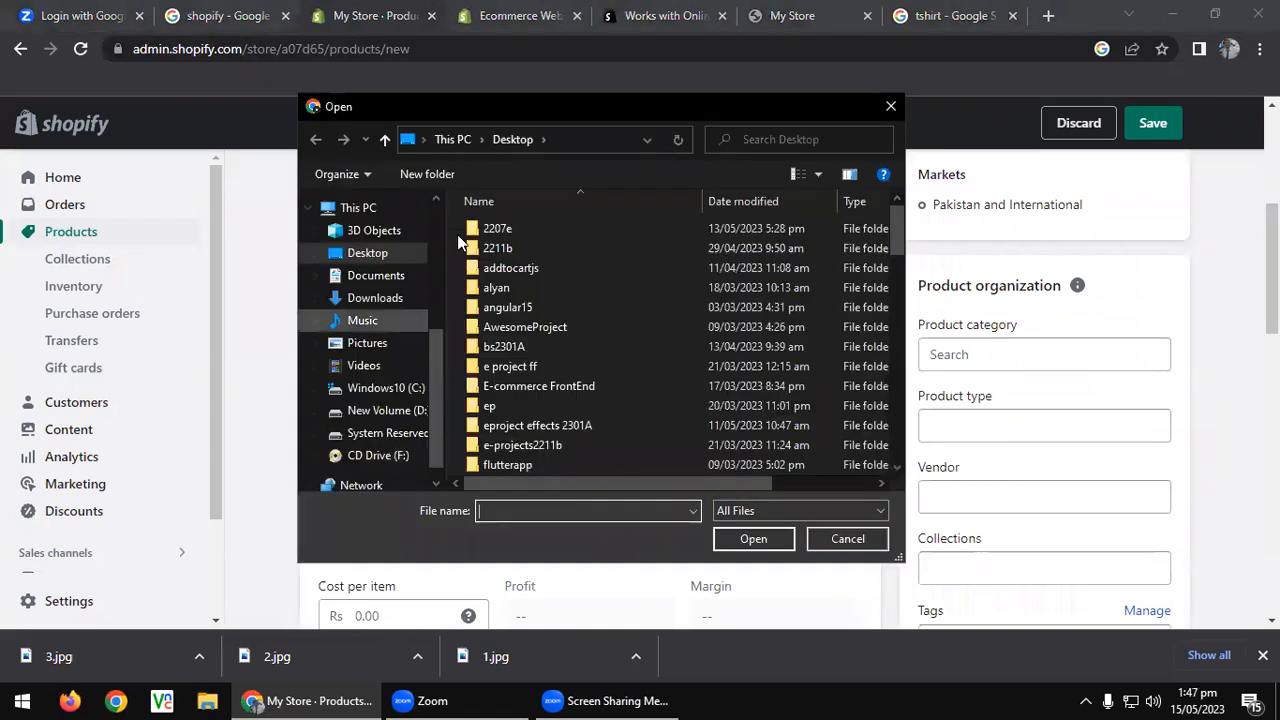
Upload t-shirt images 1, 2 and 3 from the shopify folder as product media.
scroll(512, 248, down, 8)
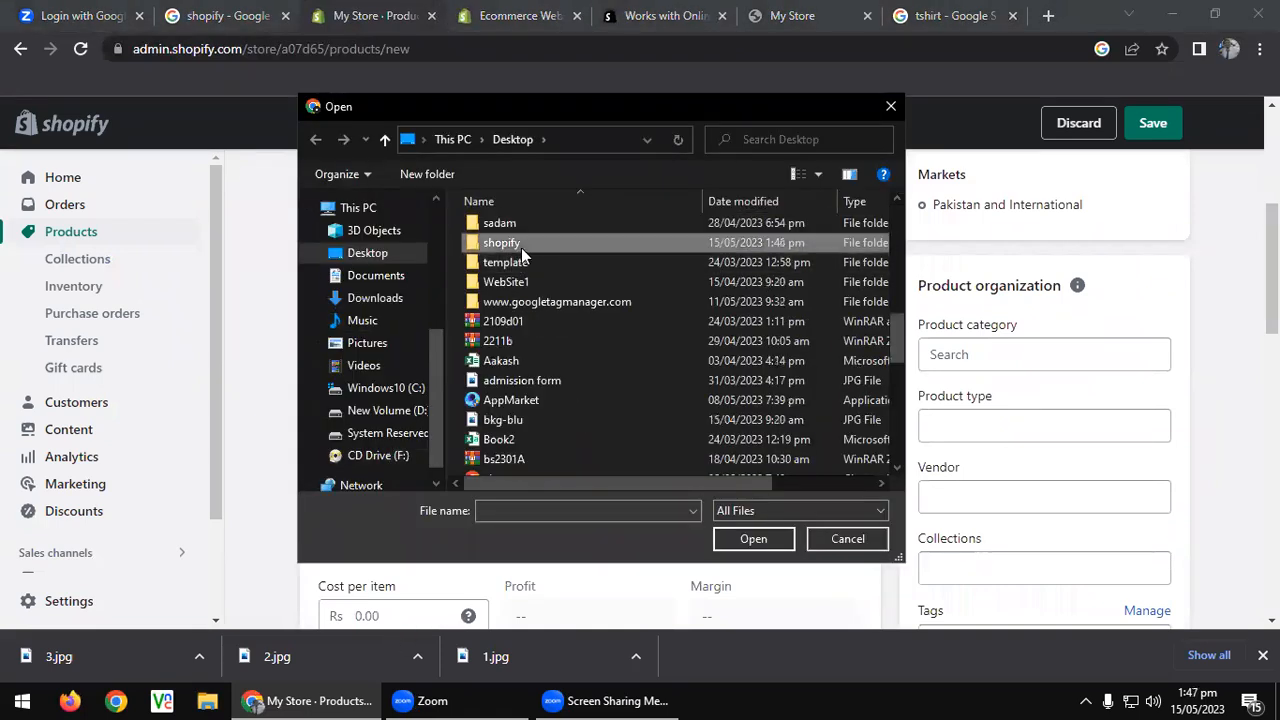
double_click(521, 248)
click(521, 255)
ctrl+click(620, 245)
ctrl+click(730, 245)
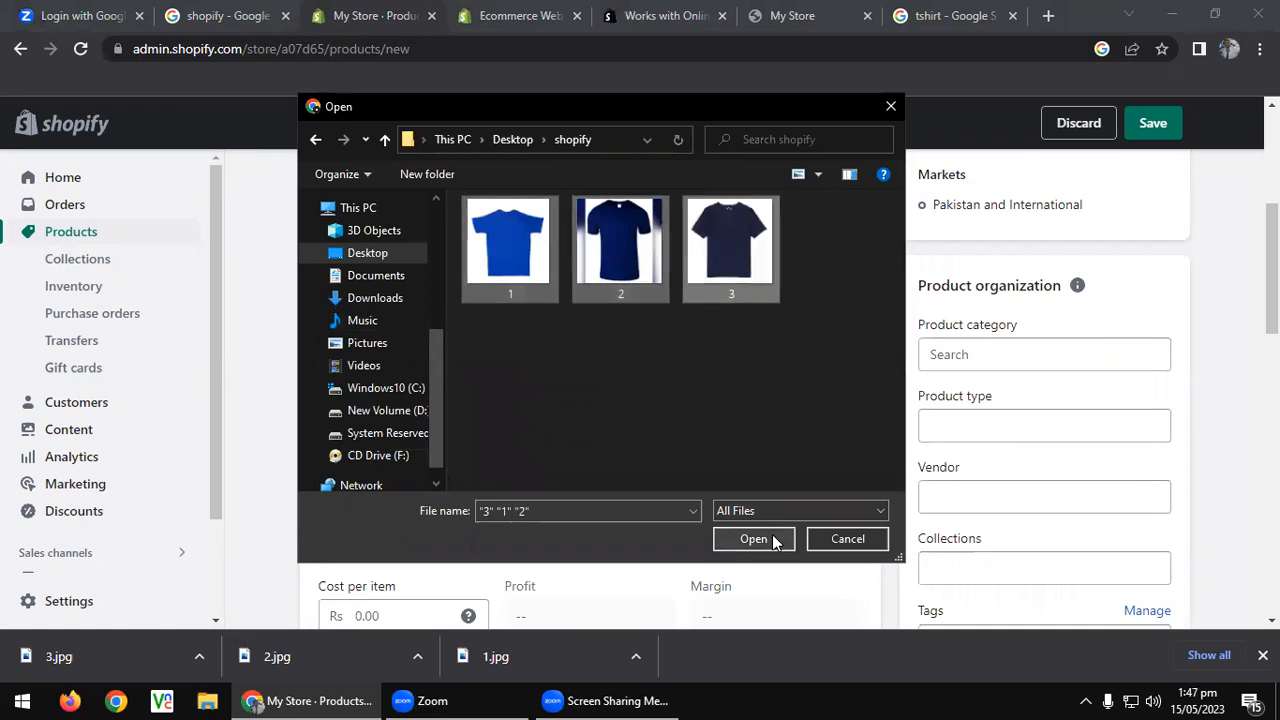
click(768, 538)
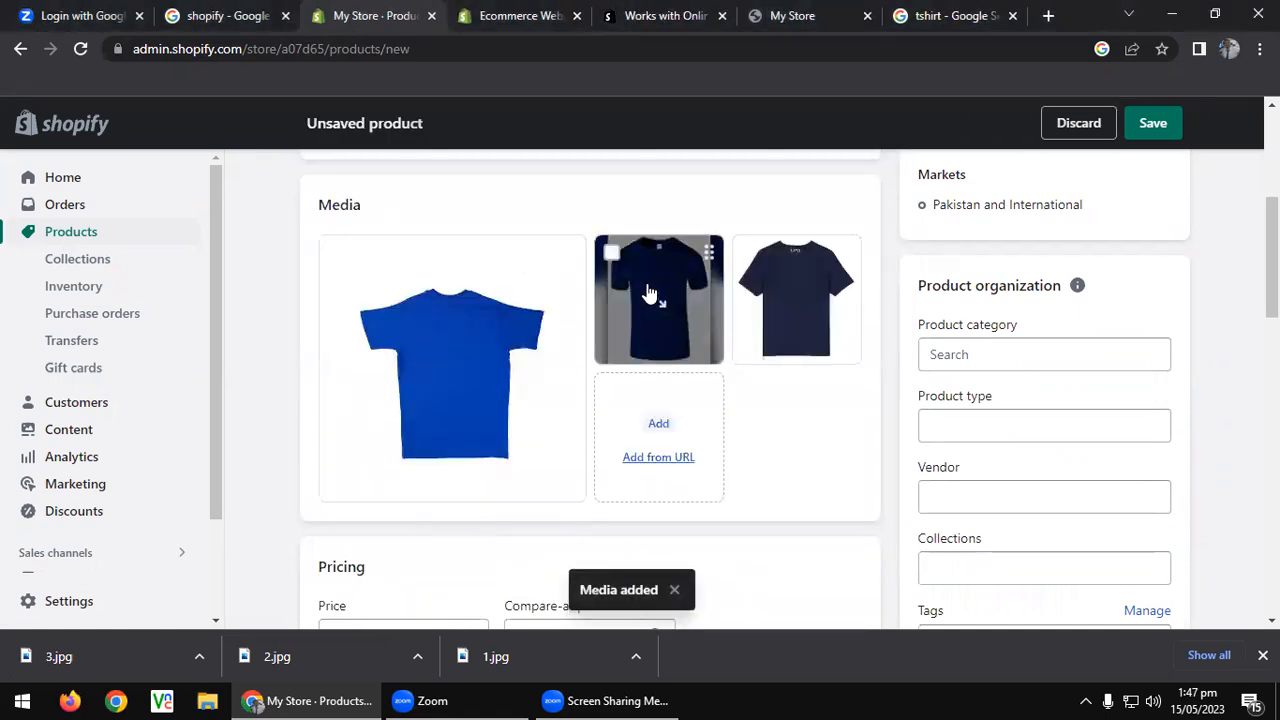
scroll(509, 340, down, 4)
click(368, 261)
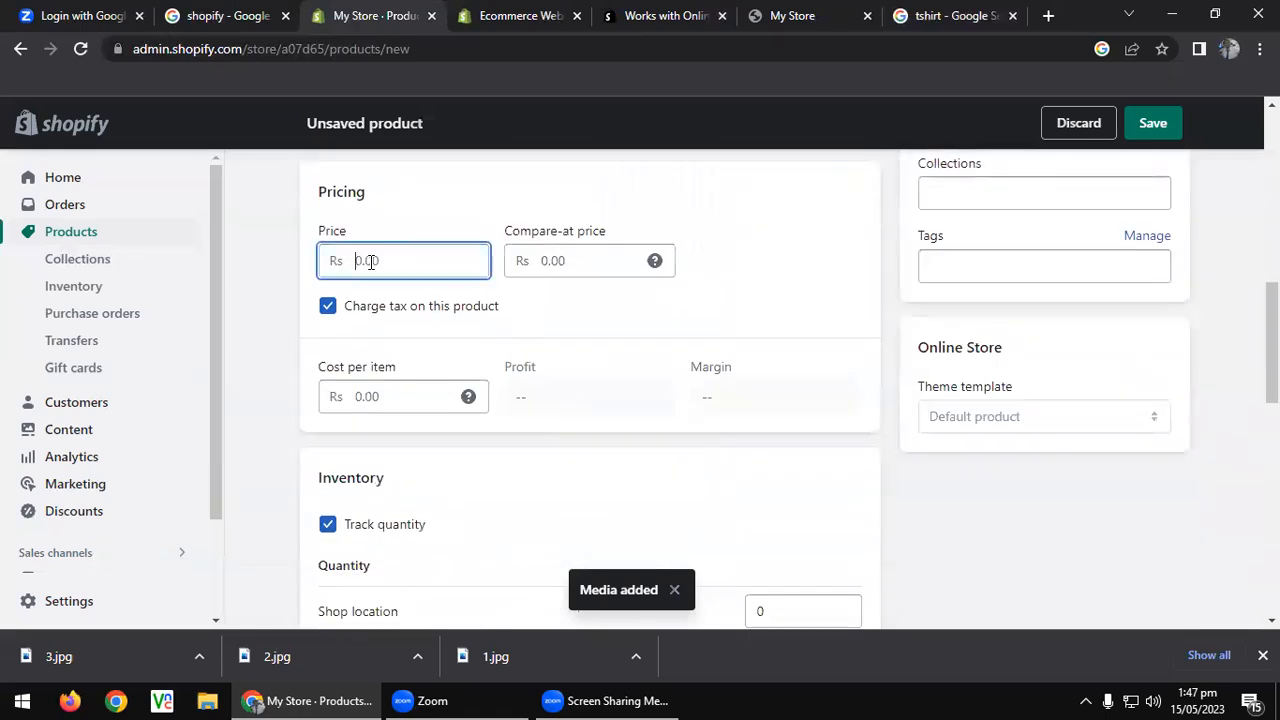
Enter price Rs 650, compare-at price Rs 350 and cost per item Rs 200.
text(650)
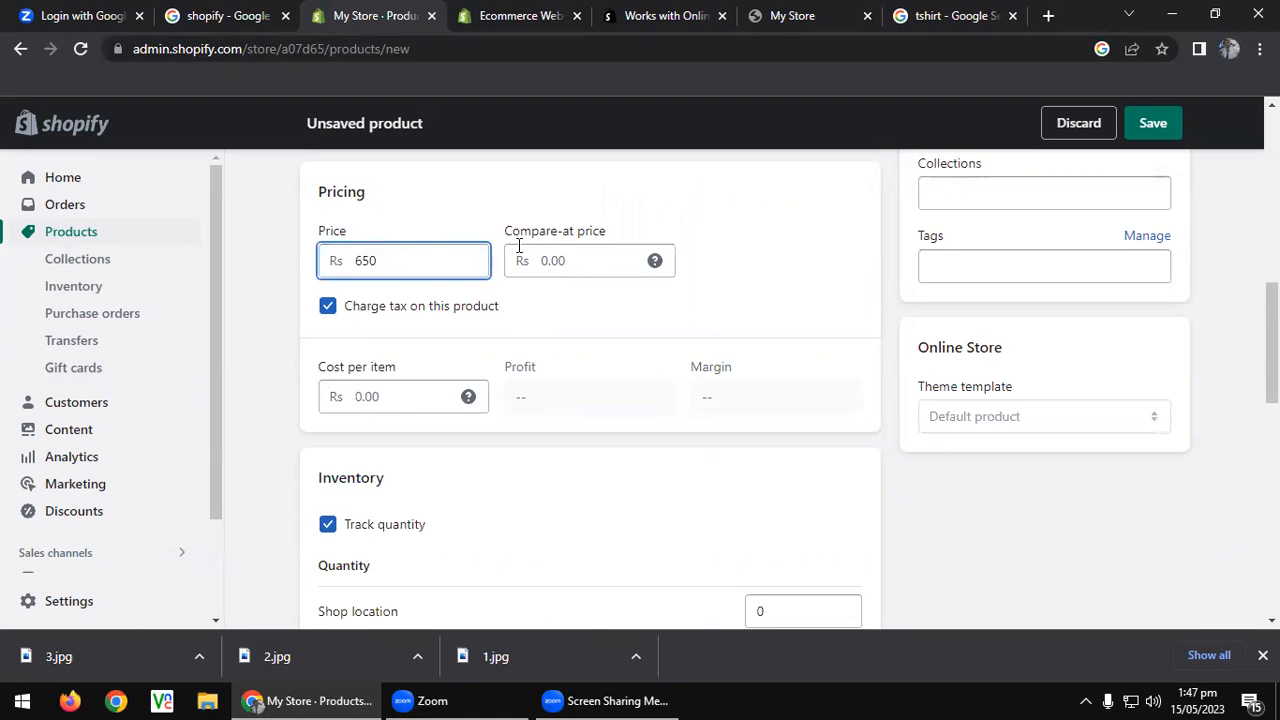
mouse_move(656, 260)
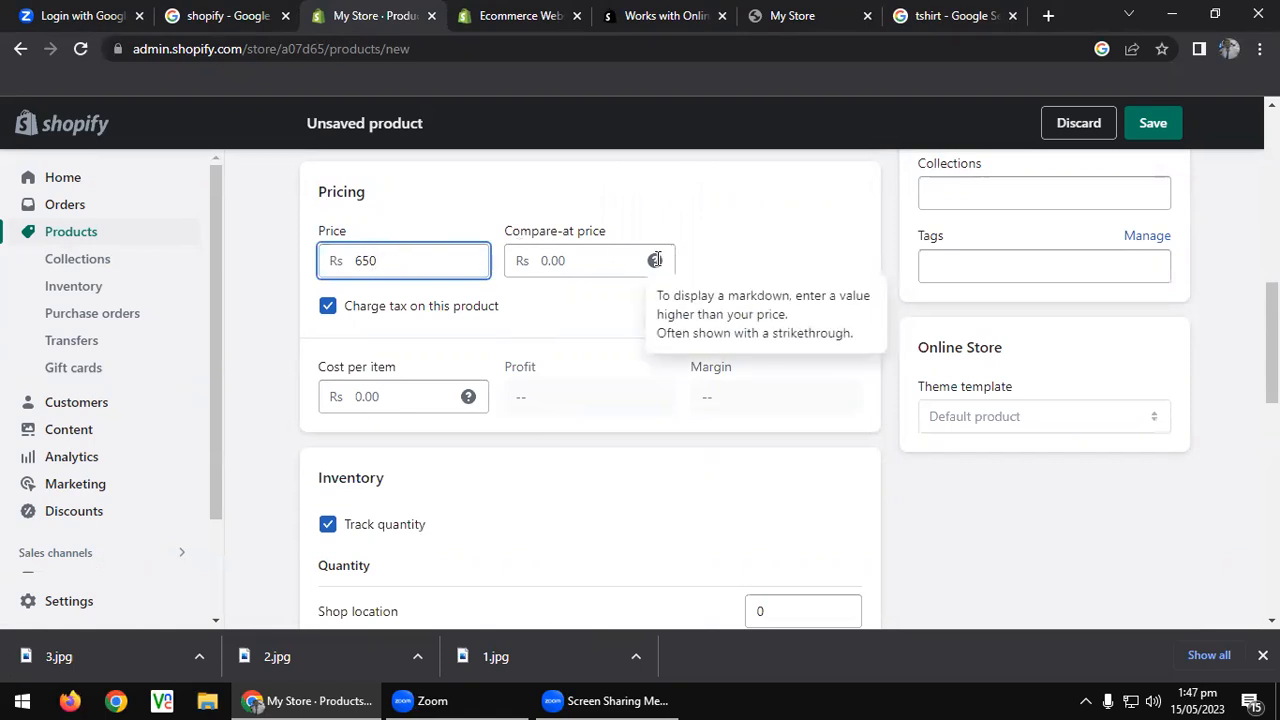
click(599, 262)
text(350)
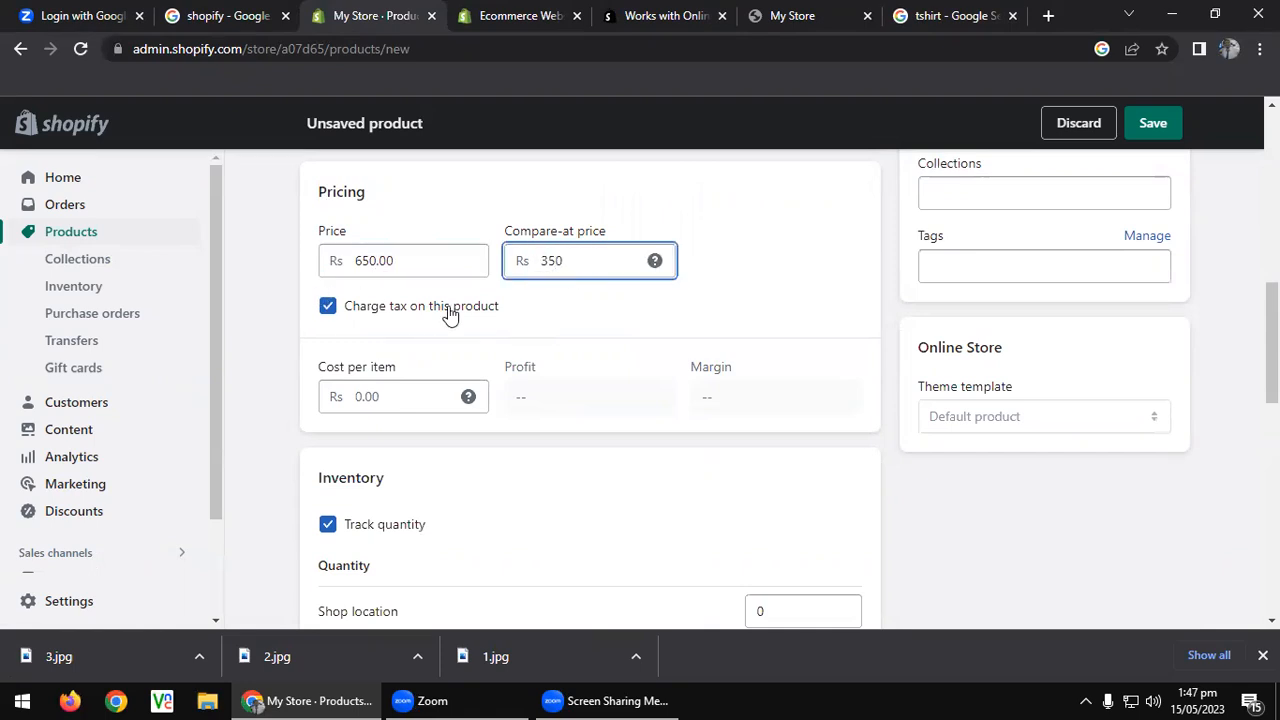
scroll(400, 260, down, 3)
scroll(388, 246, up, 1)
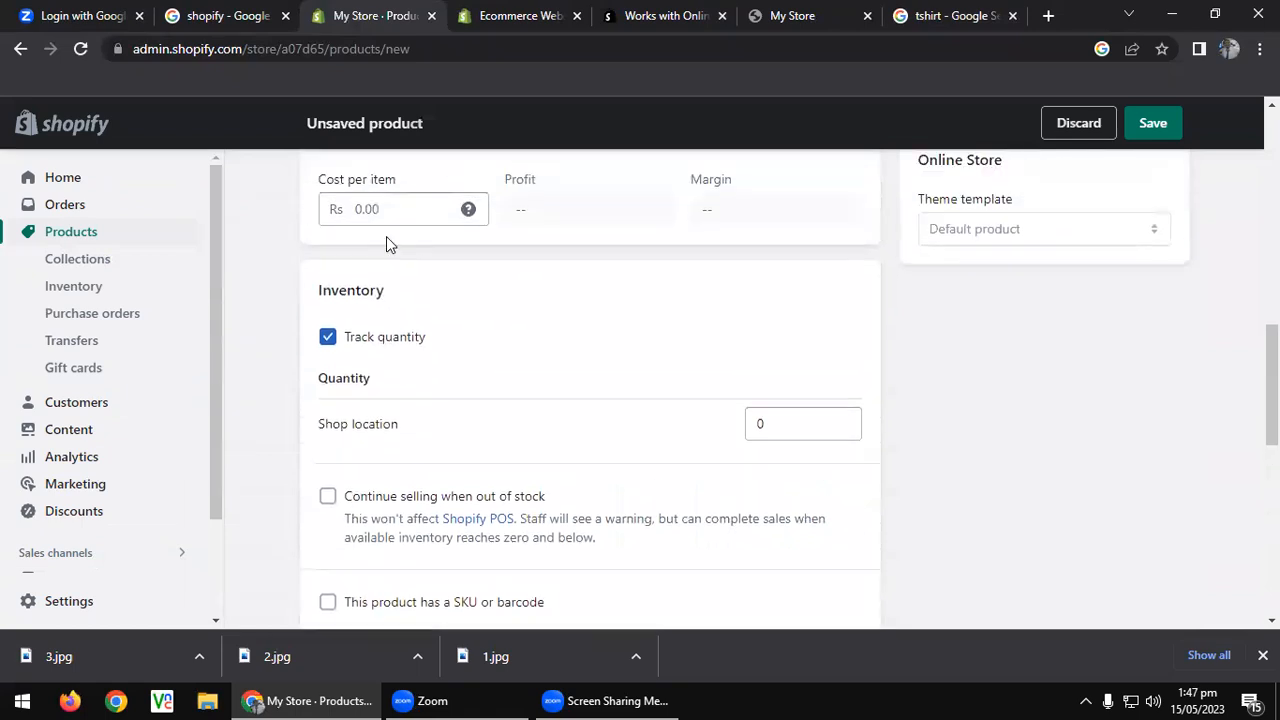
scroll(388, 244, up, 2)
click(405, 396)
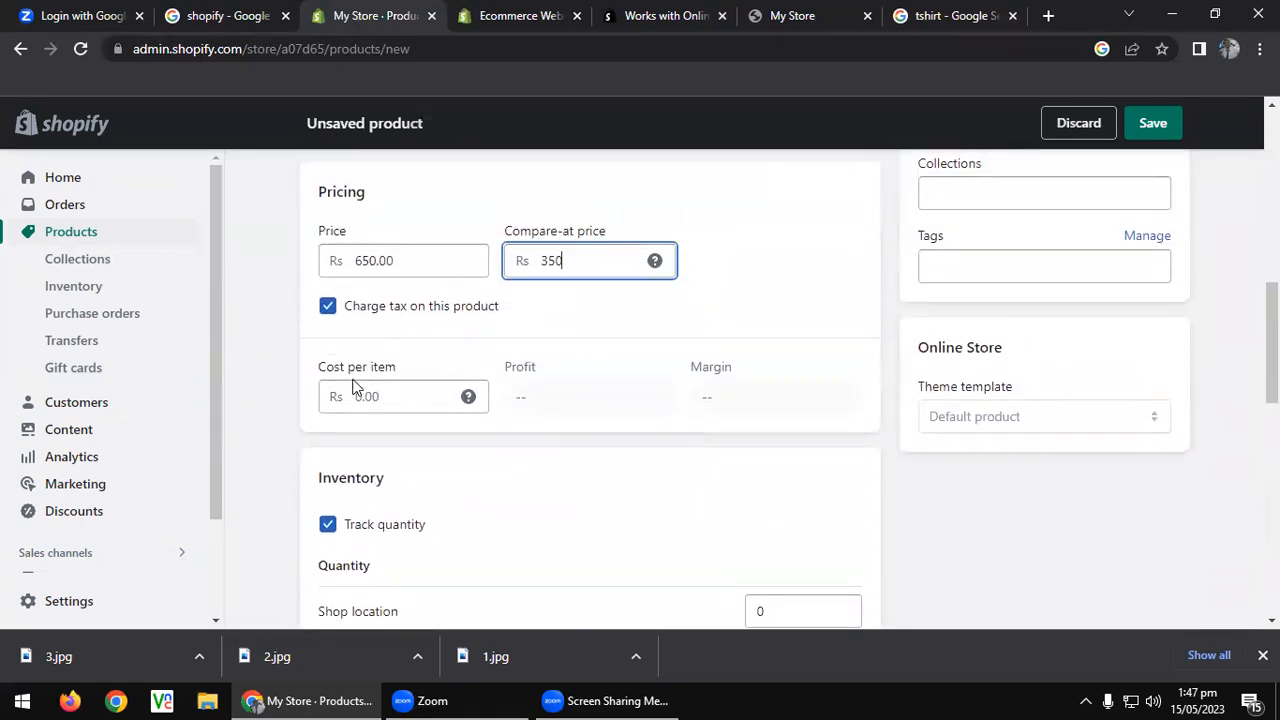
text(200)
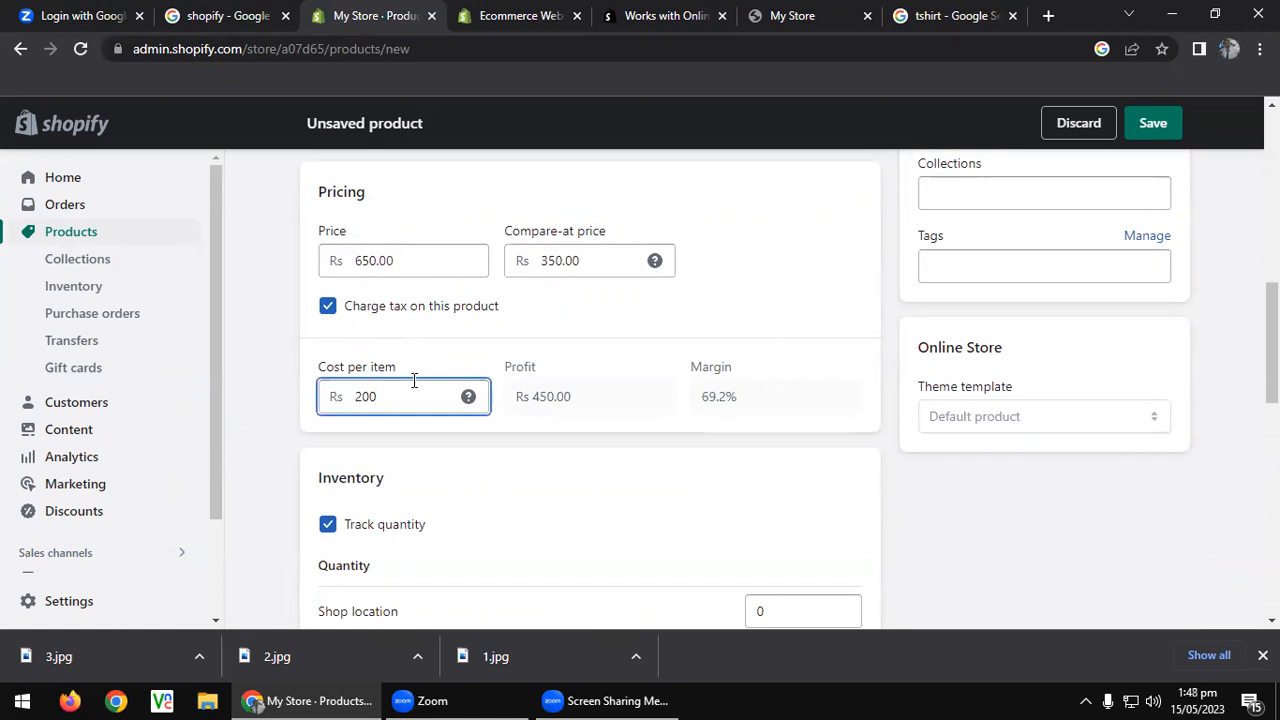
scroll(414, 380, down, 2)
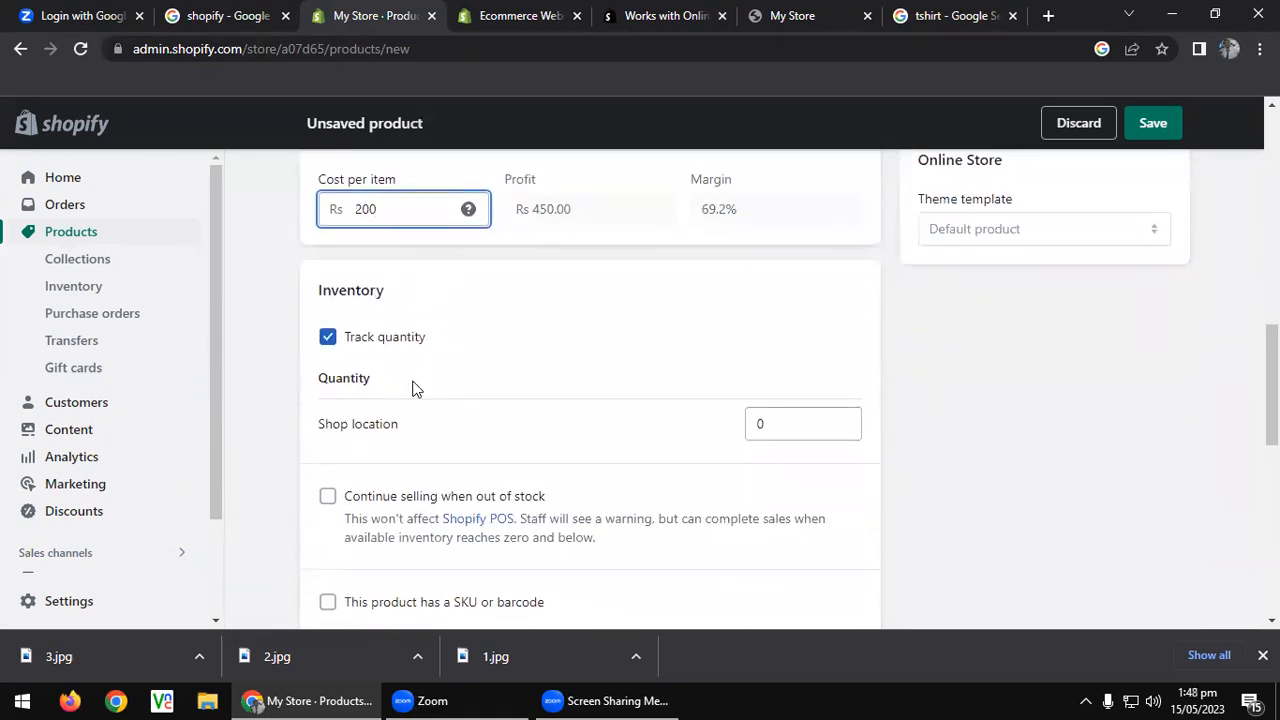
scroll(414, 388, down, 2)
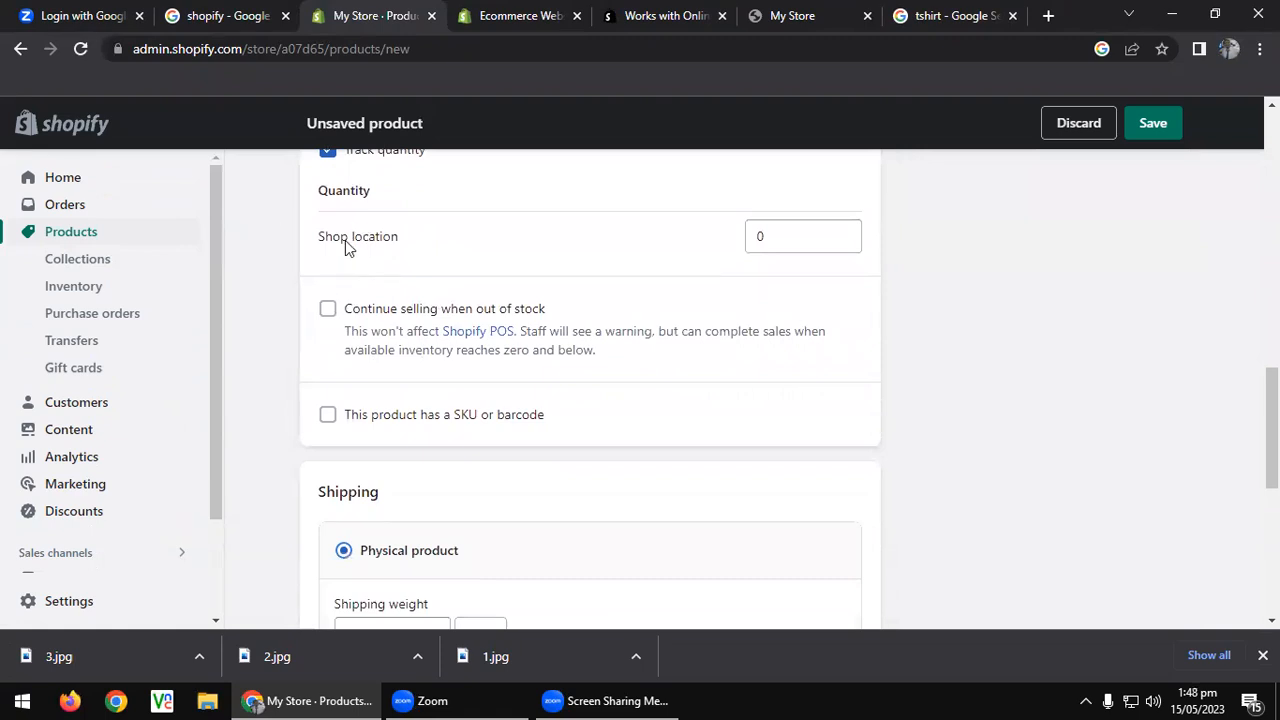
Set Shop location quantity to 30, continue selling when out of stock, and enter SKU 123.
double_click(822, 234)
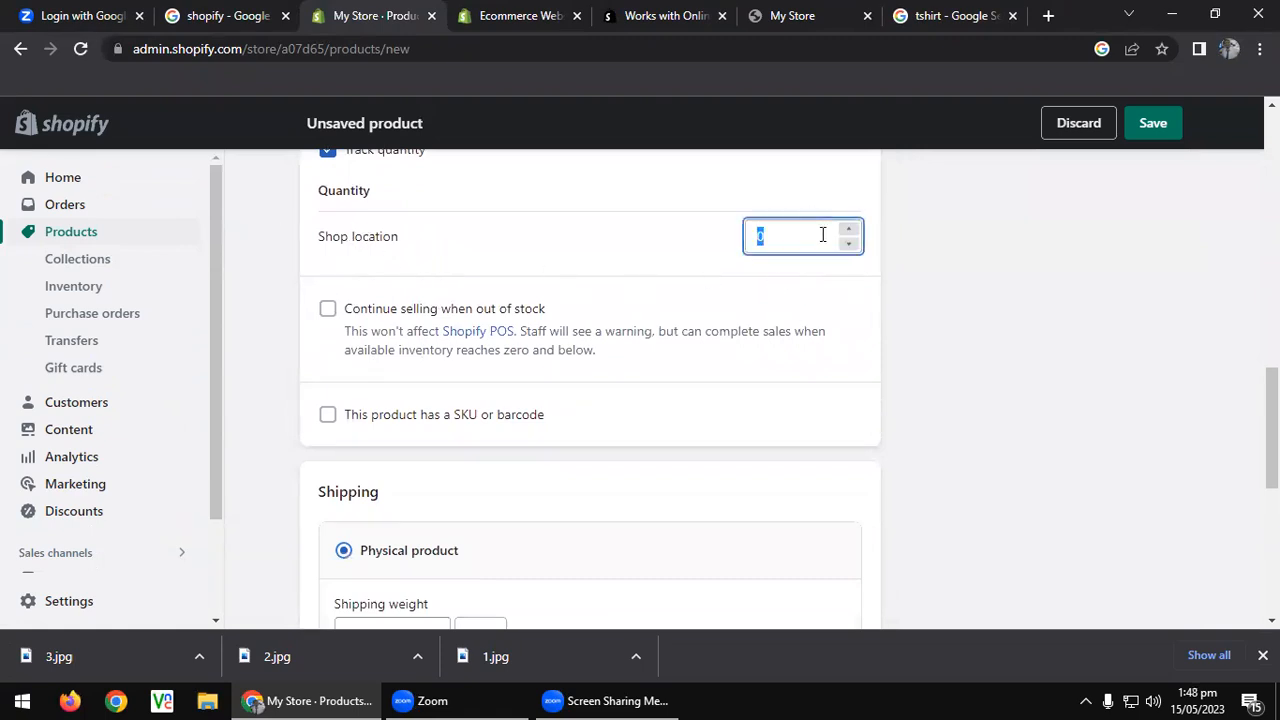
text(30)
click(417, 311)
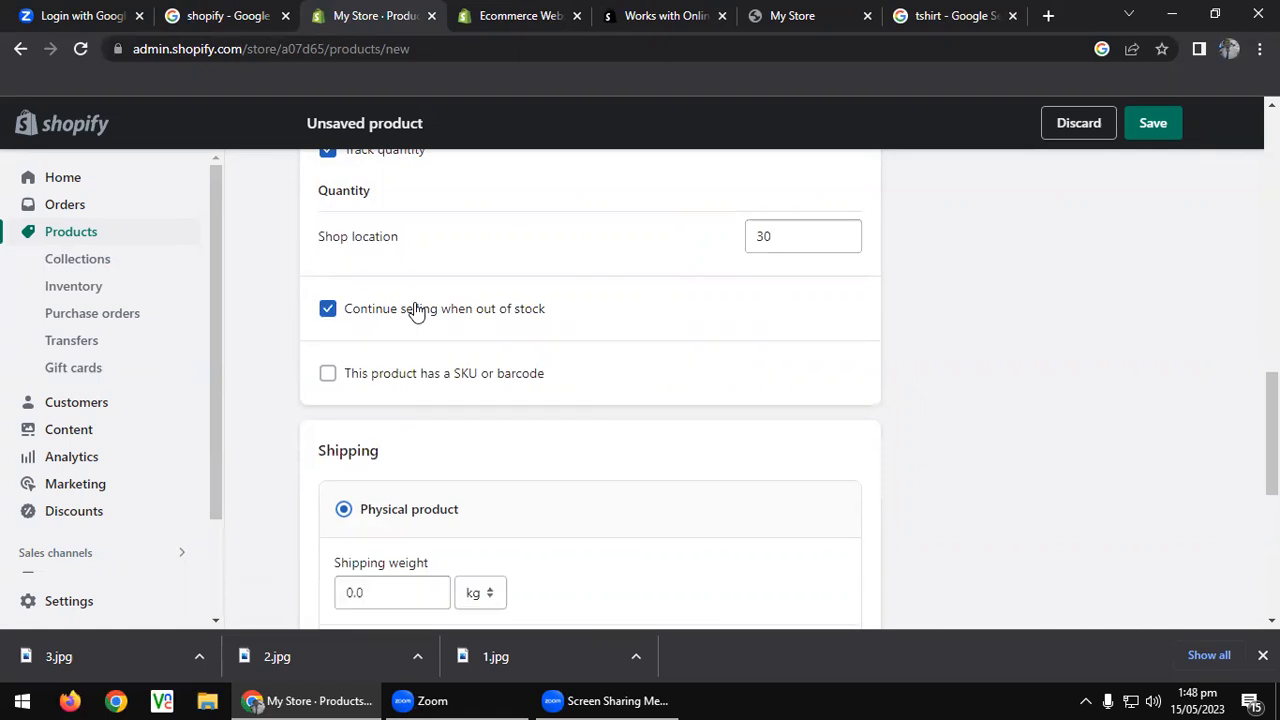
click(354, 378)
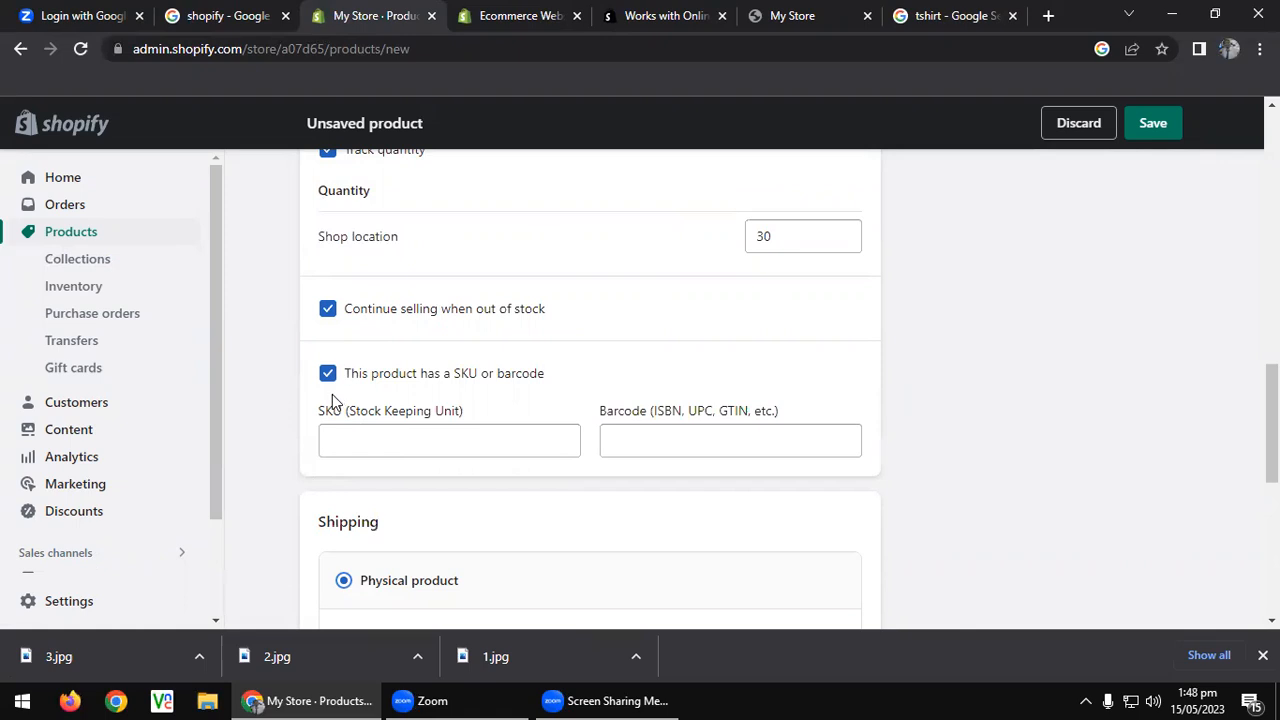
scroll(342, 425, down, 2)
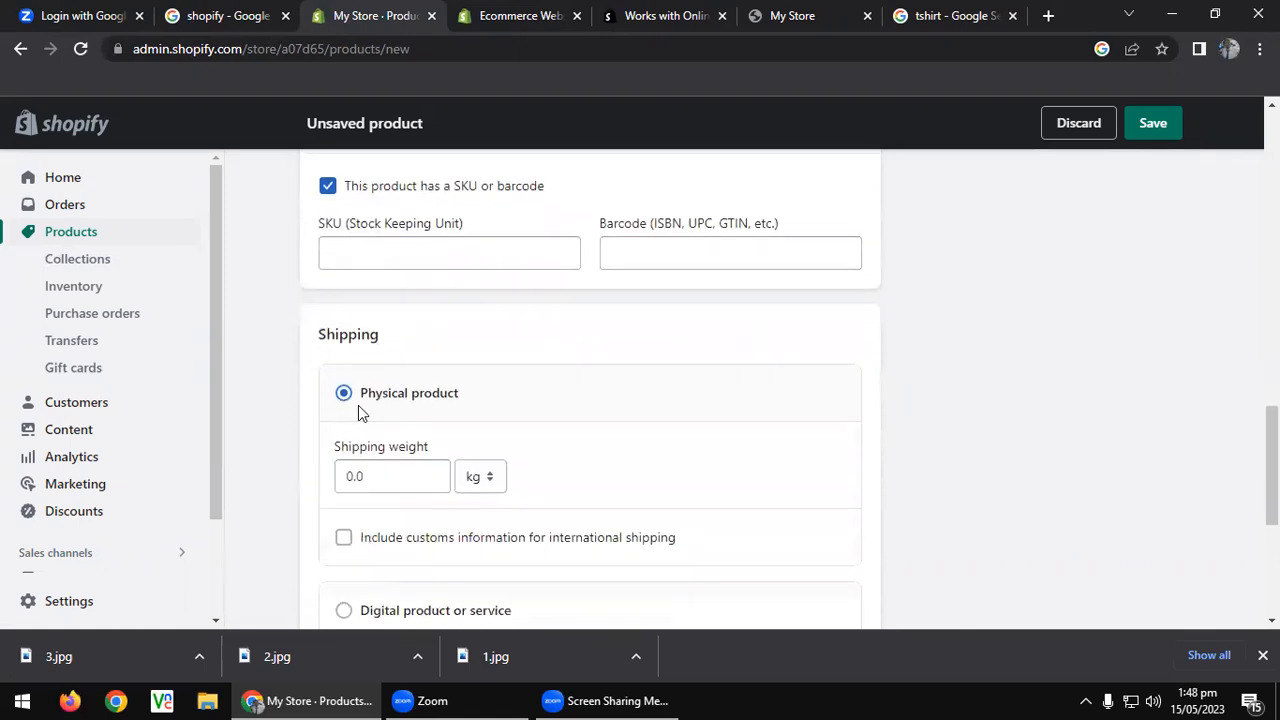
click(444, 243)
text(123)
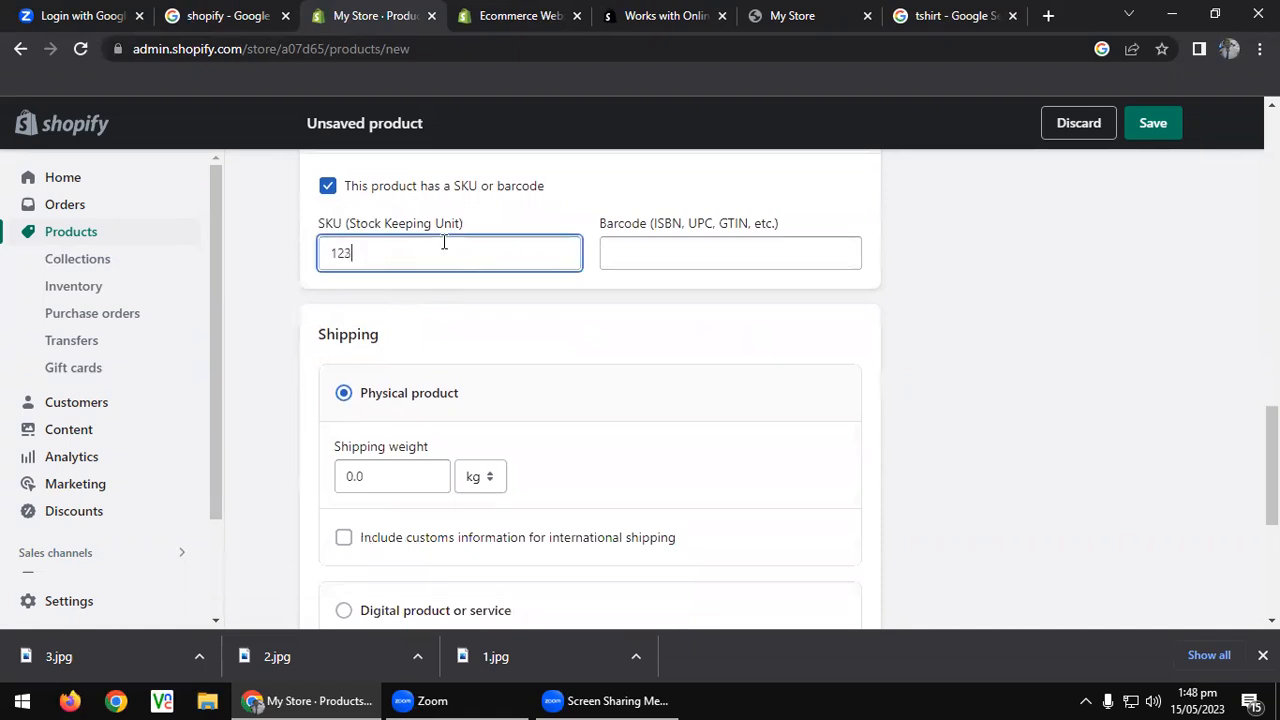
scroll(540, 338, down, 3)
scroll(486, 346, up, 2)
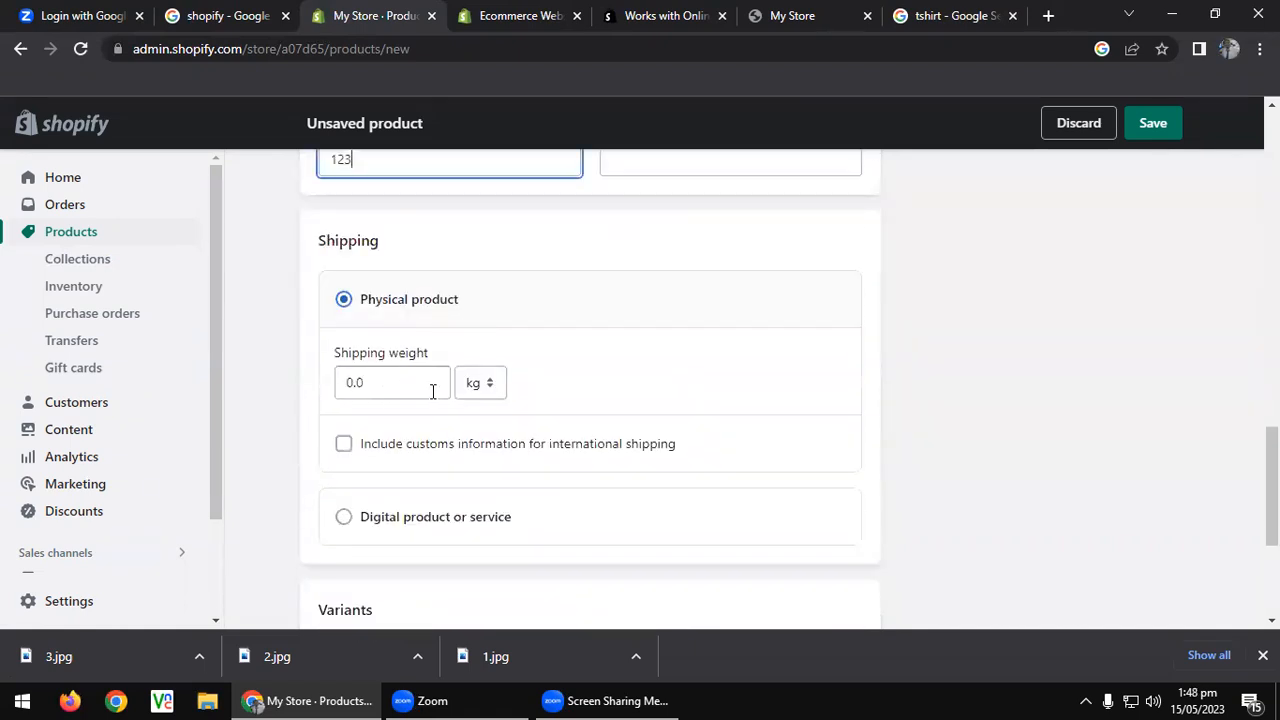
Enter a 0.4 kg shipping weight and leave Include customs information unticked.
click(378, 388)
text(0.4)
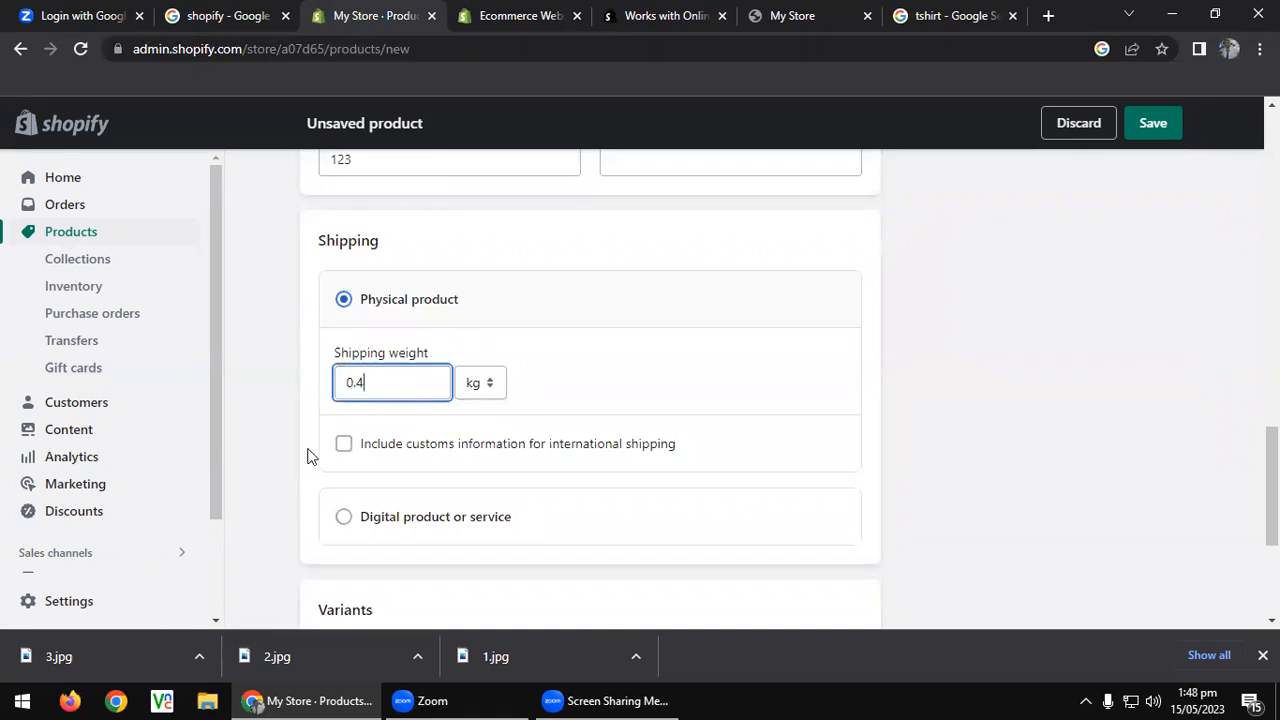
click(350, 445)
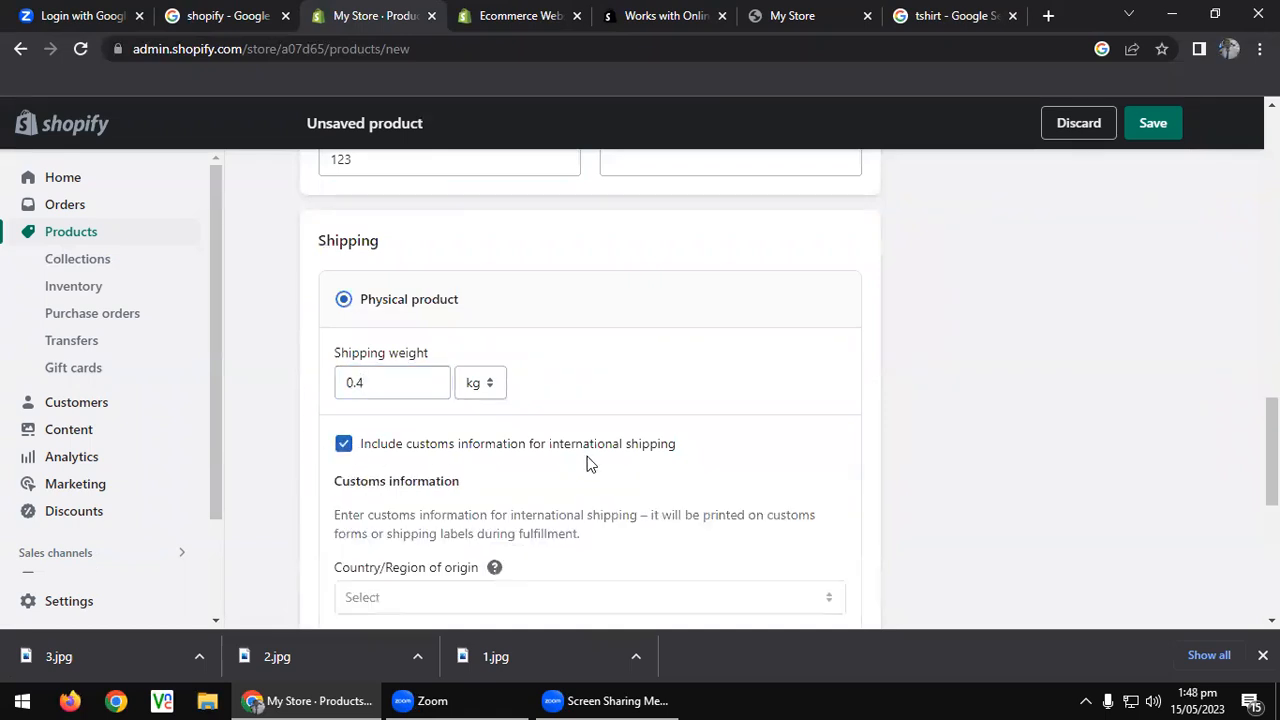
scroll(590, 450, down, 4)
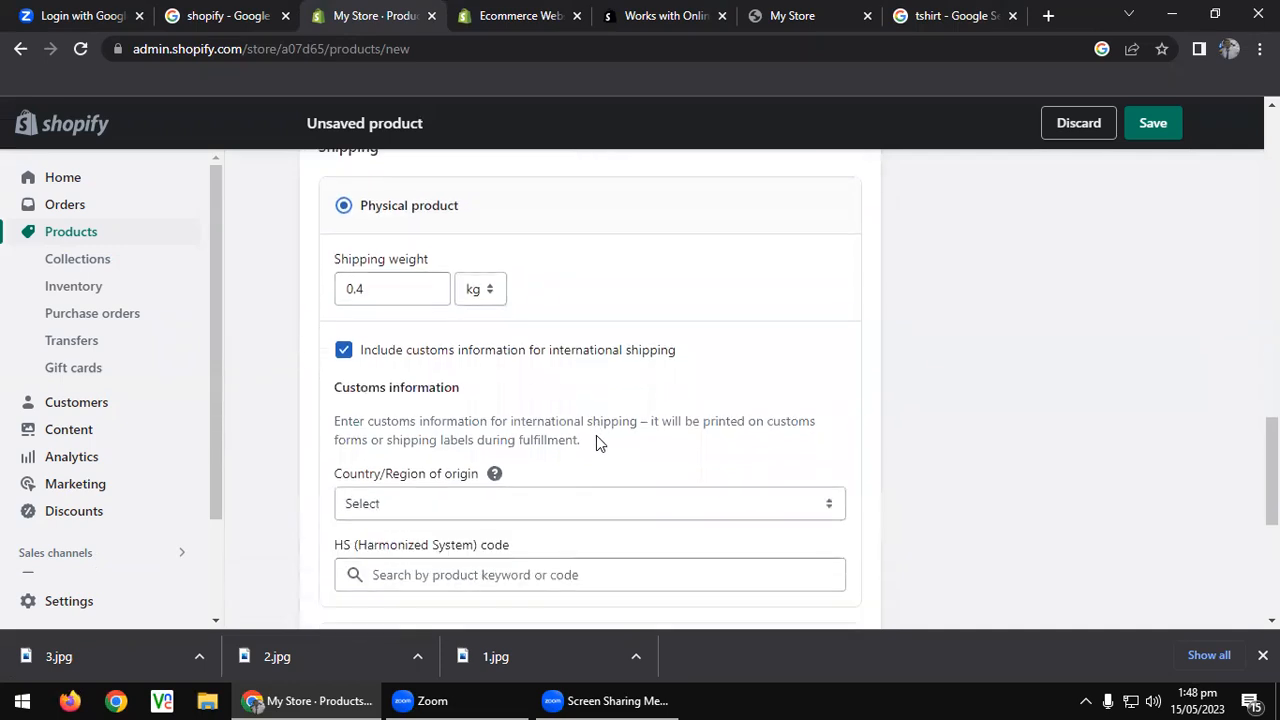
scroll(598, 435, up, 2)
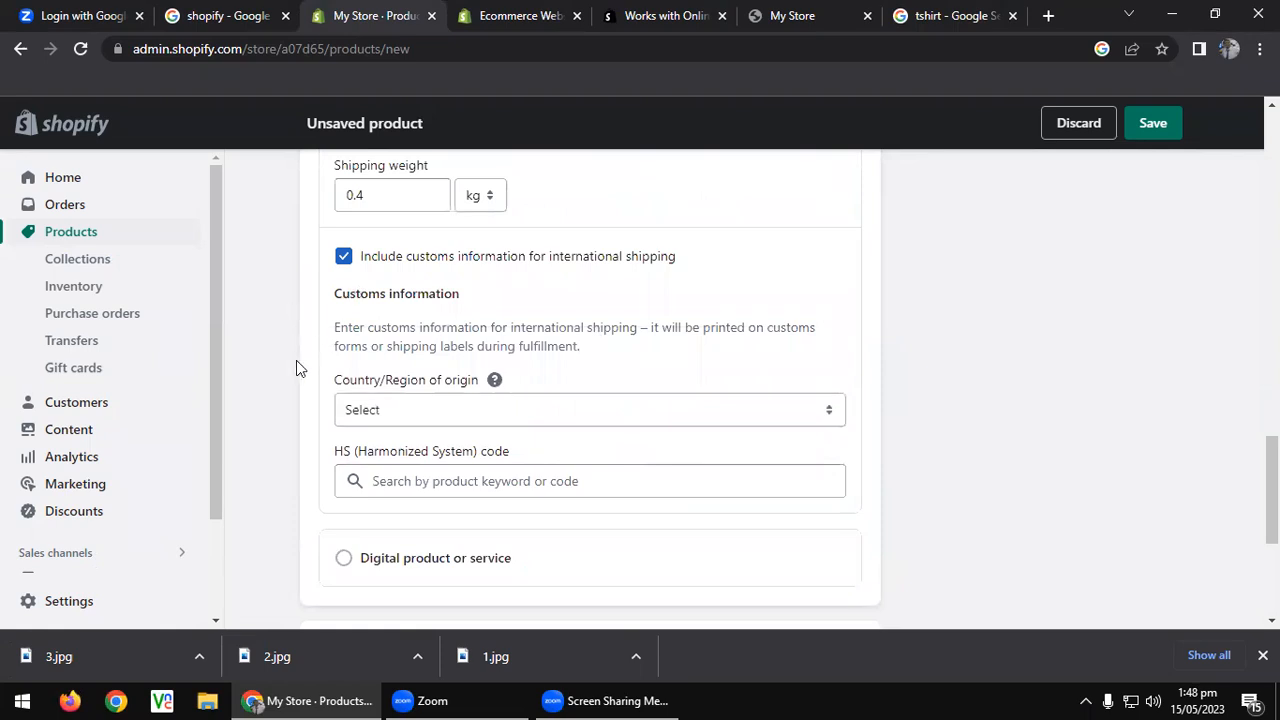
click(345, 257)
scroll(365, 388, down, 2)
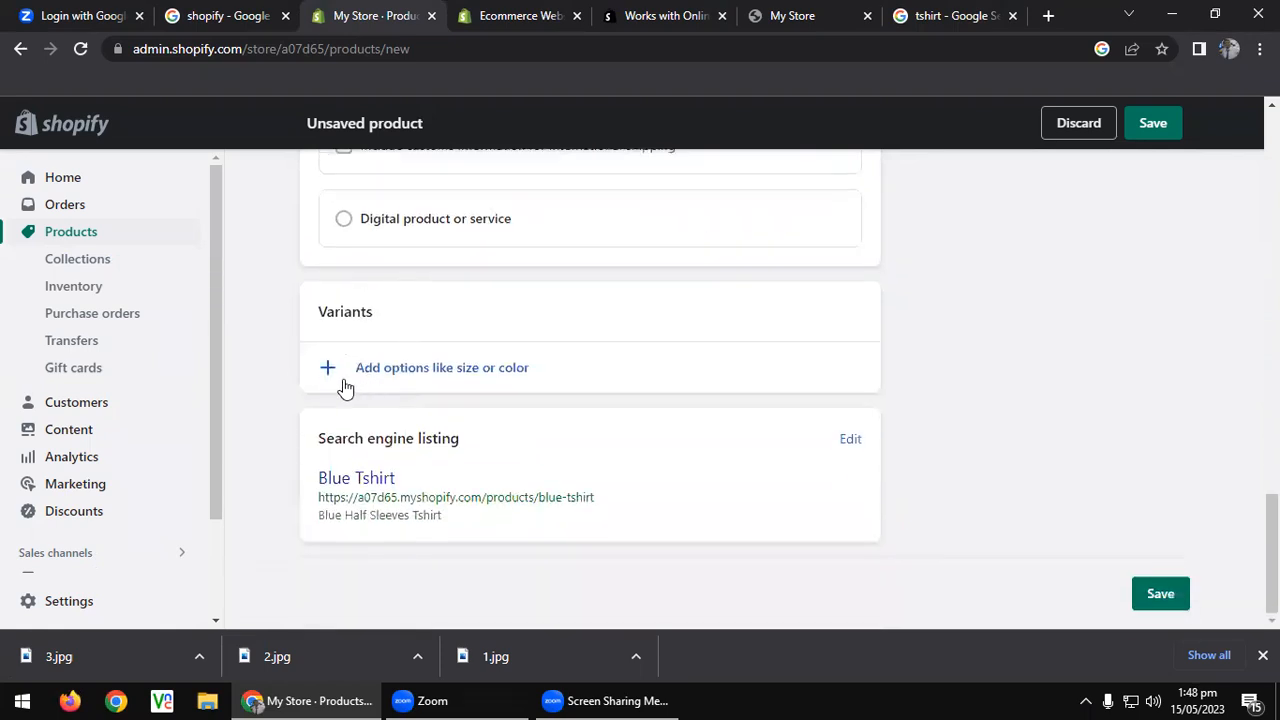
Add a Size variant option with the values Medium and Large.
click(405, 378)
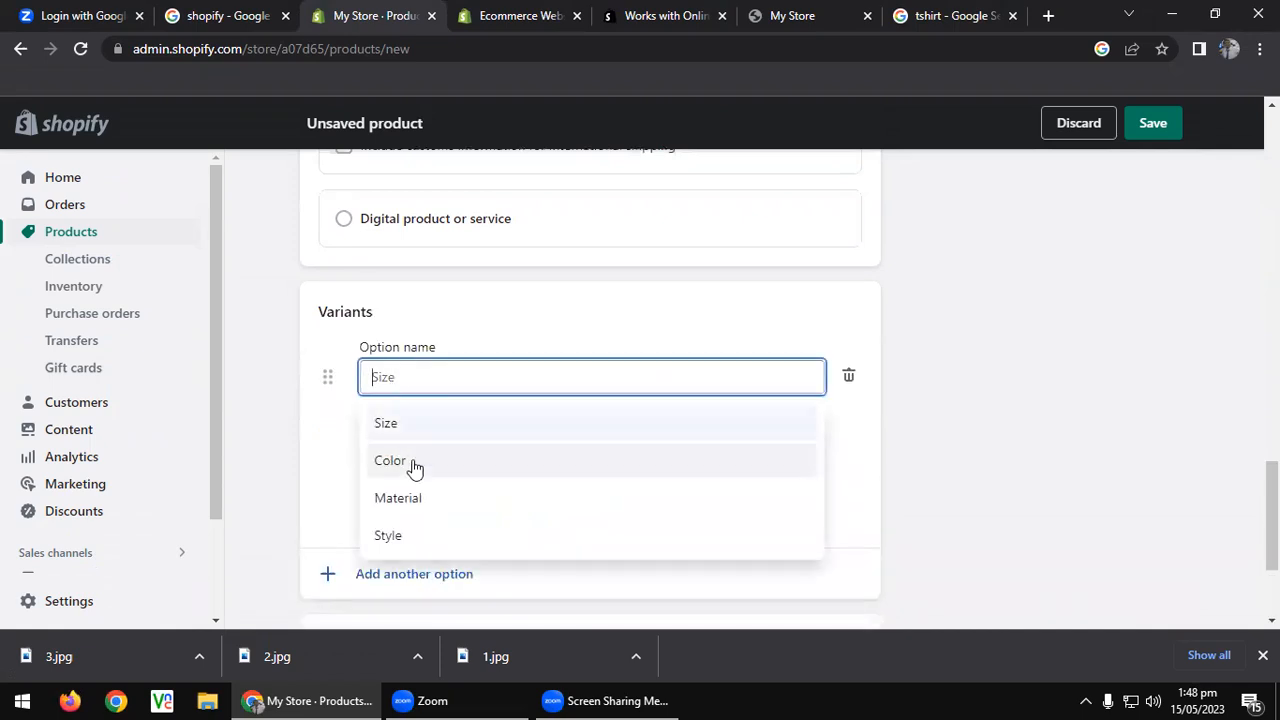
click(437, 433)
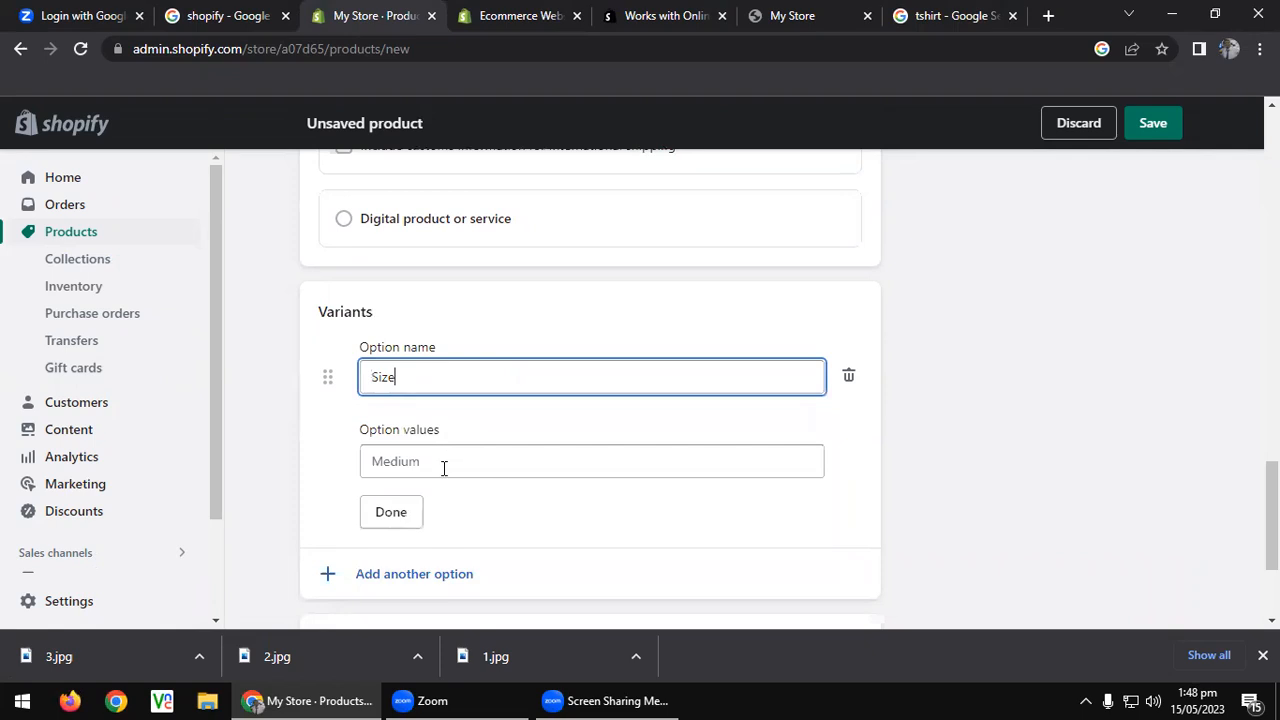
text(Medium)
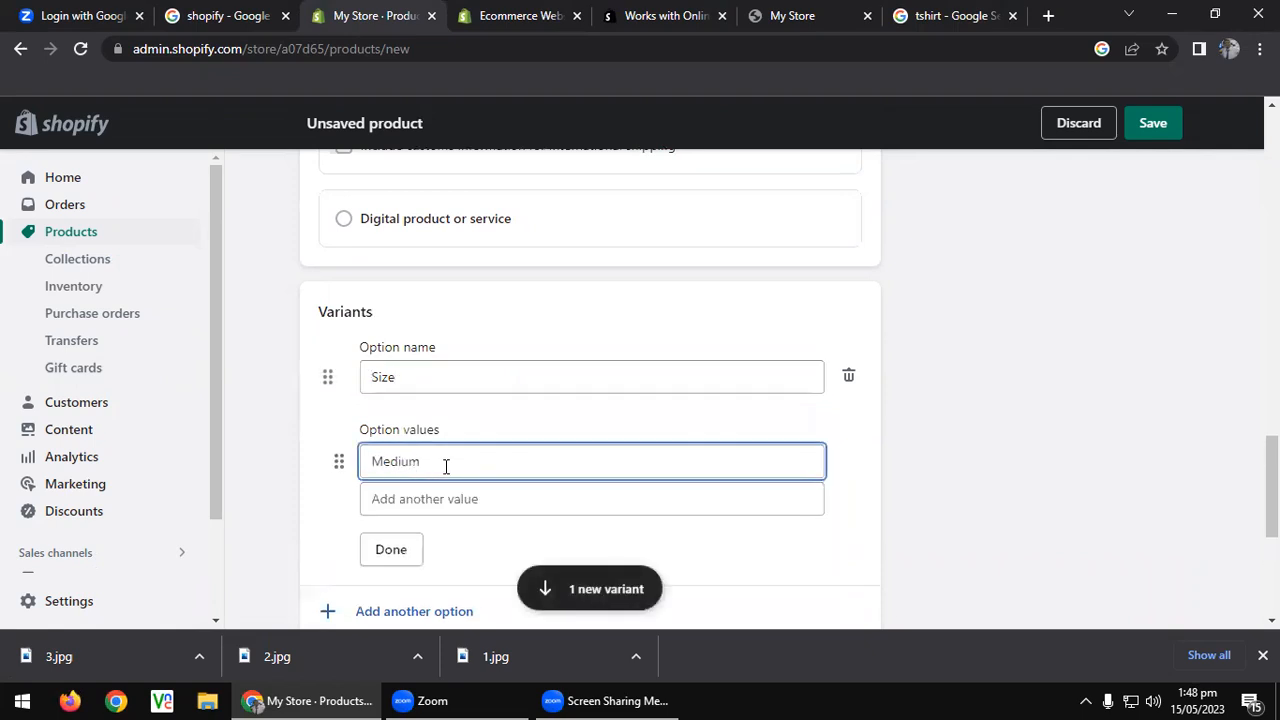
click(451, 504)
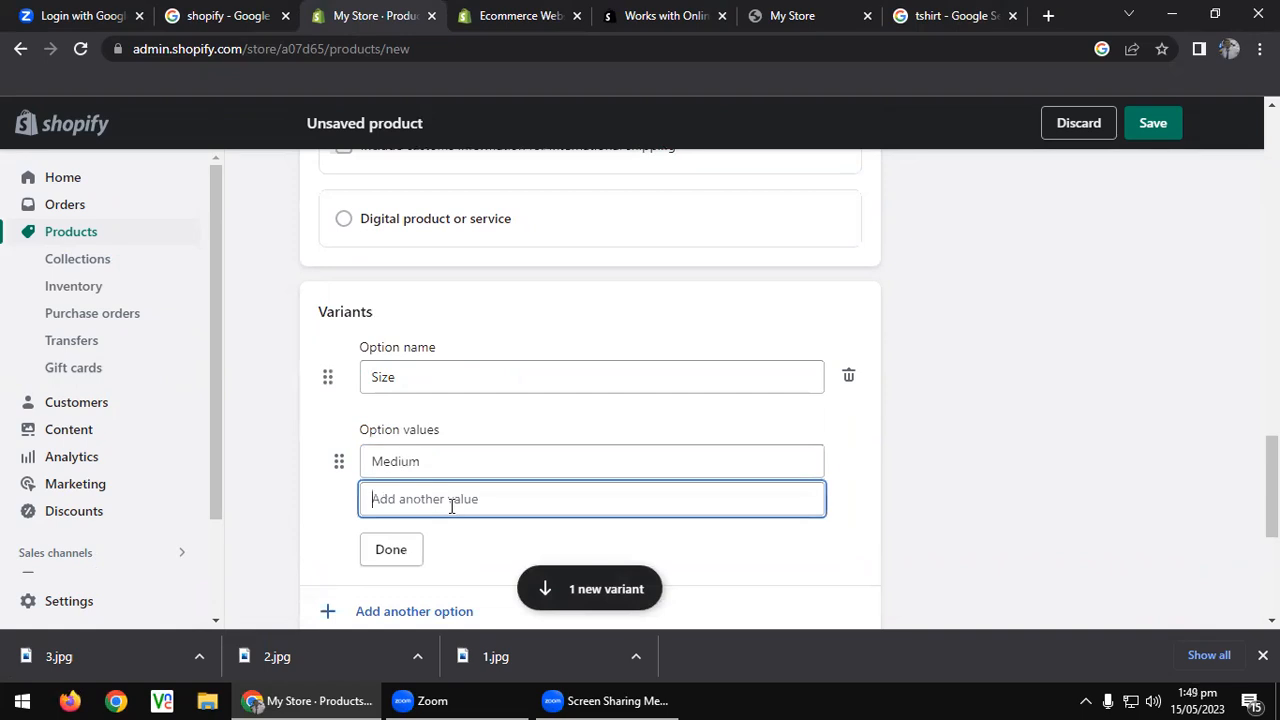
text(Large)
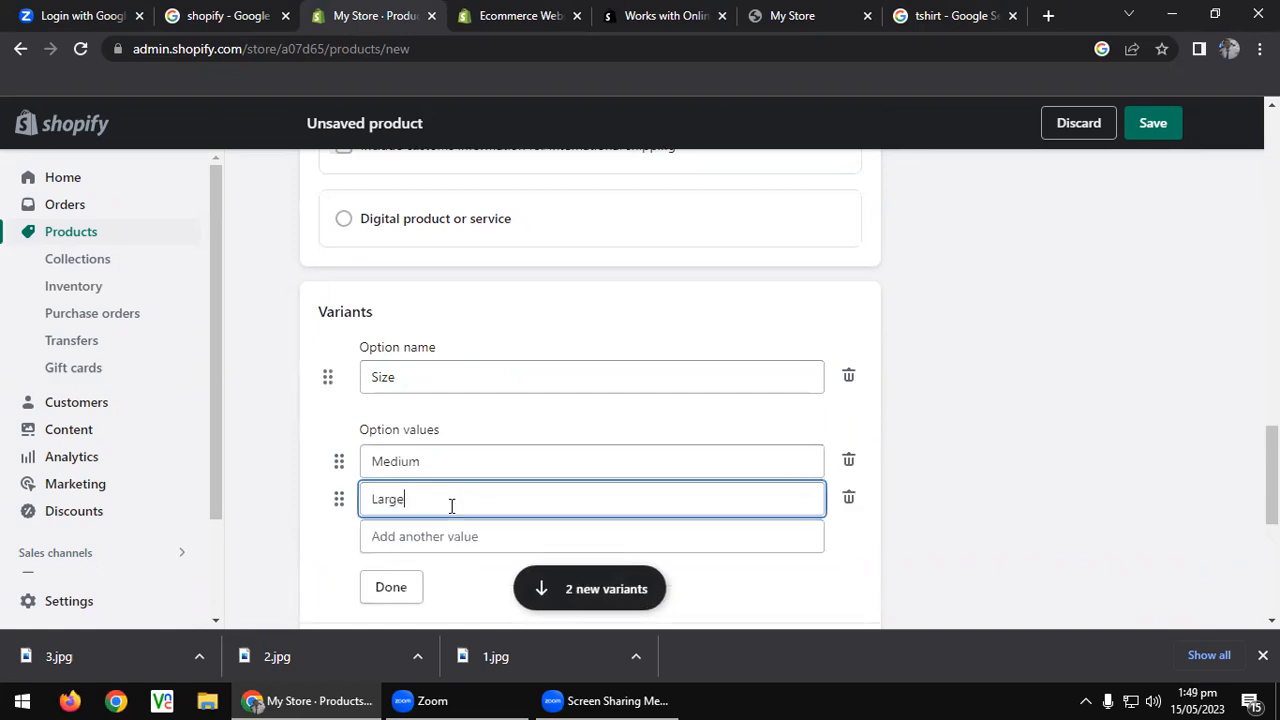
scroll(451, 505, down, 4)
click(398, 210)
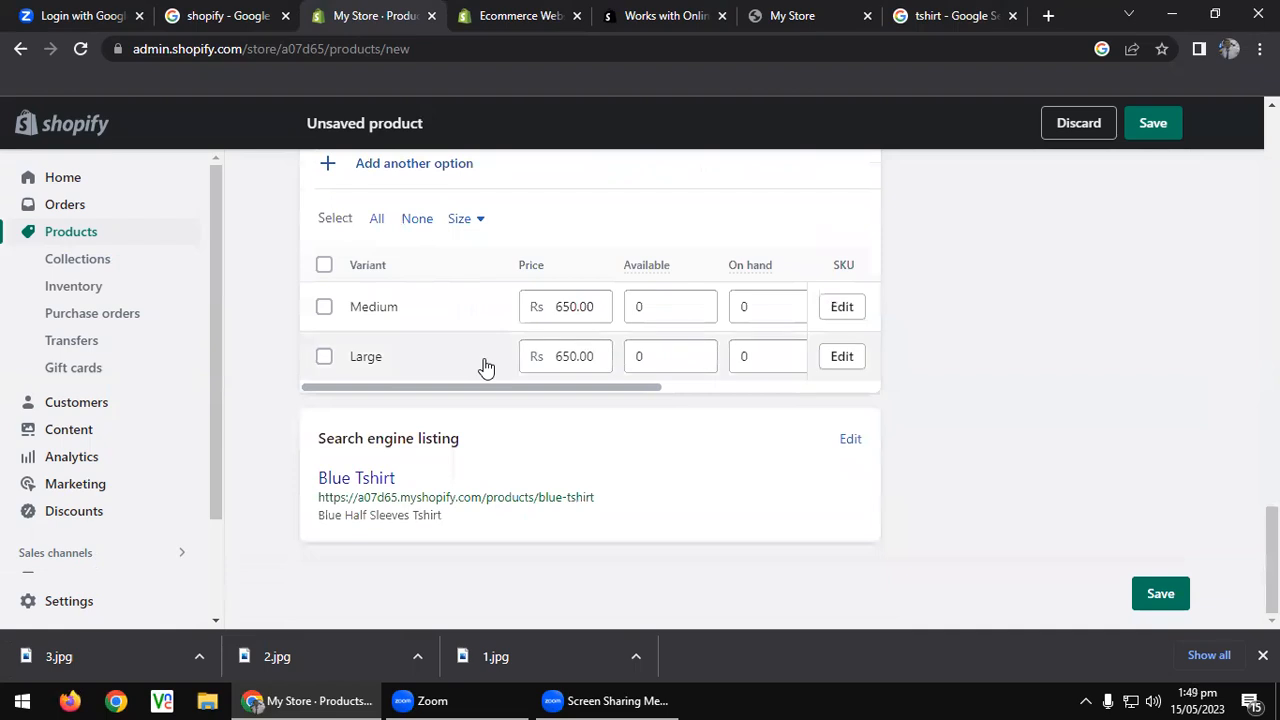
scroll(486, 368, up, 1)
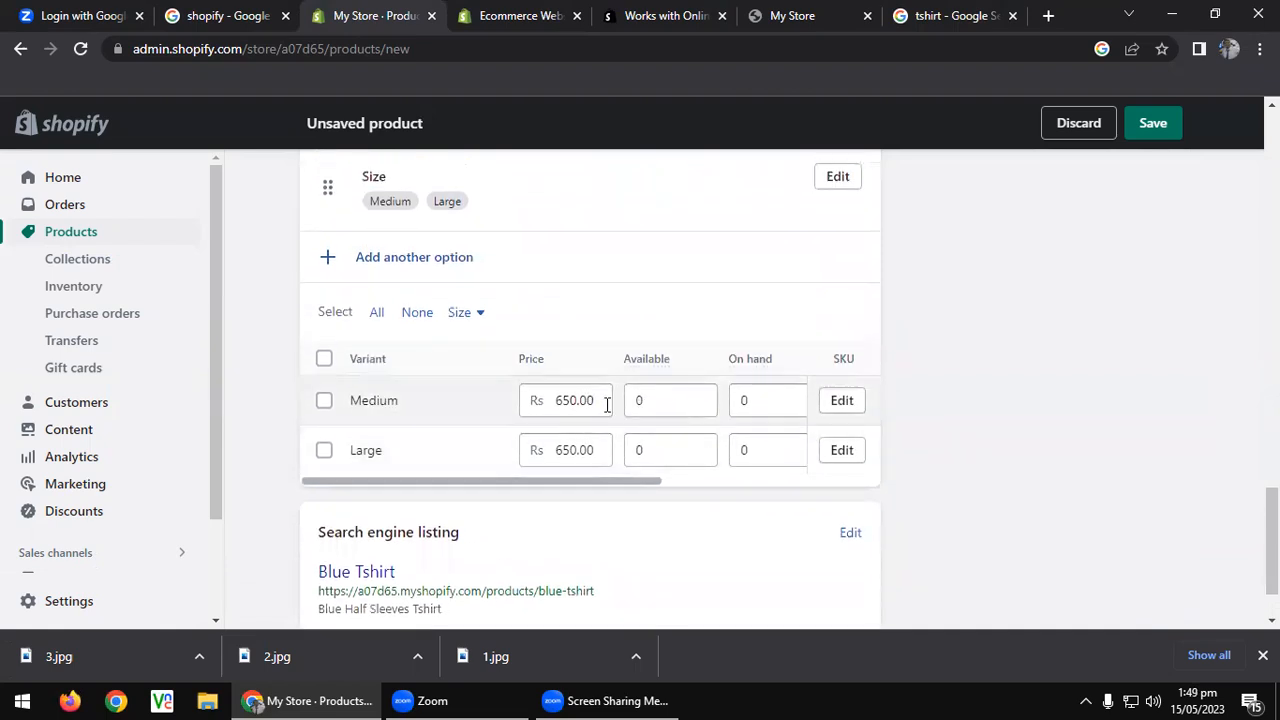
Price the Medium variant at 750 and the Large variant at 950.
double_click(568, 402)
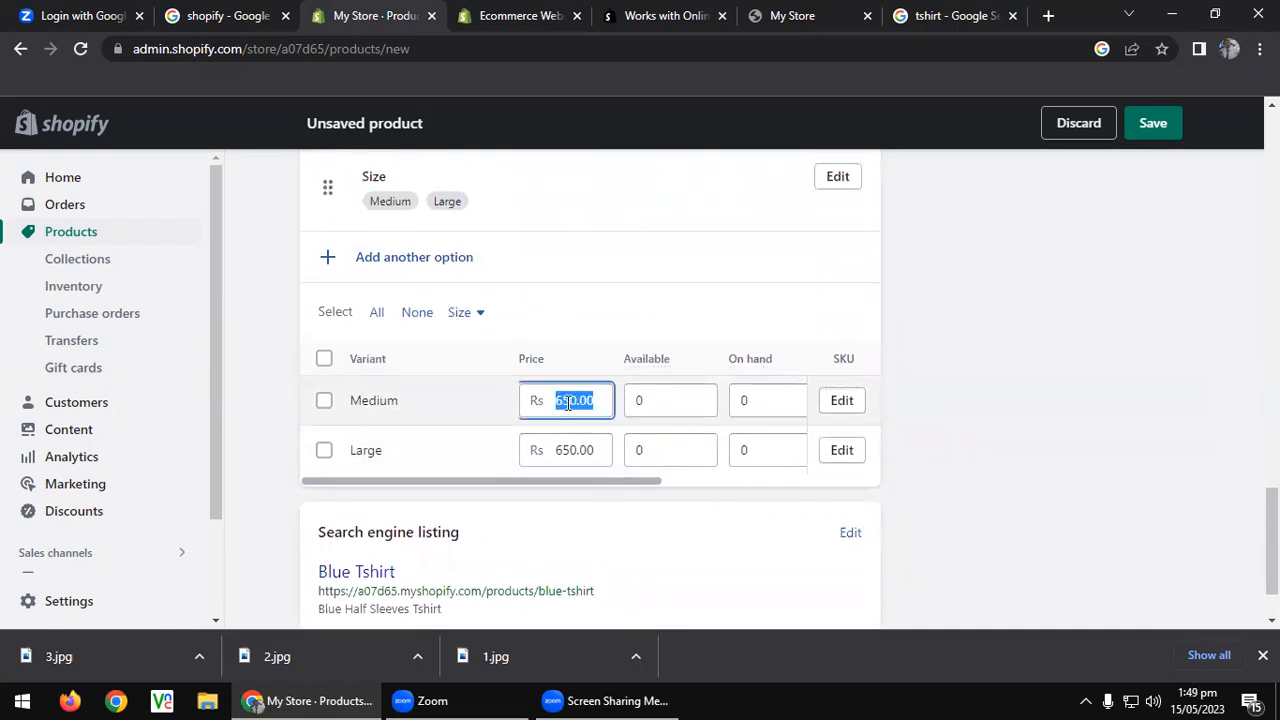
text(750)
double_click(571, 448)
text(950)
Set available stock to 15 for Medium and 5 for Large.
double_click(650, 400)
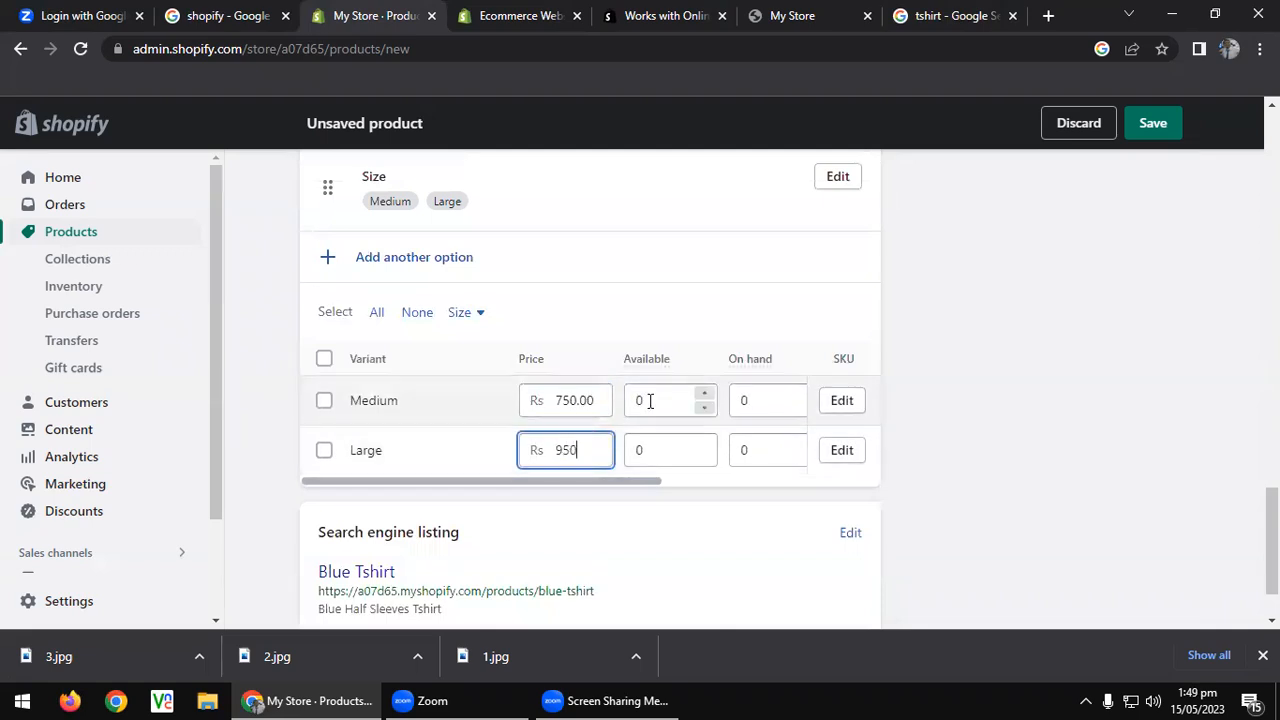
text(15)
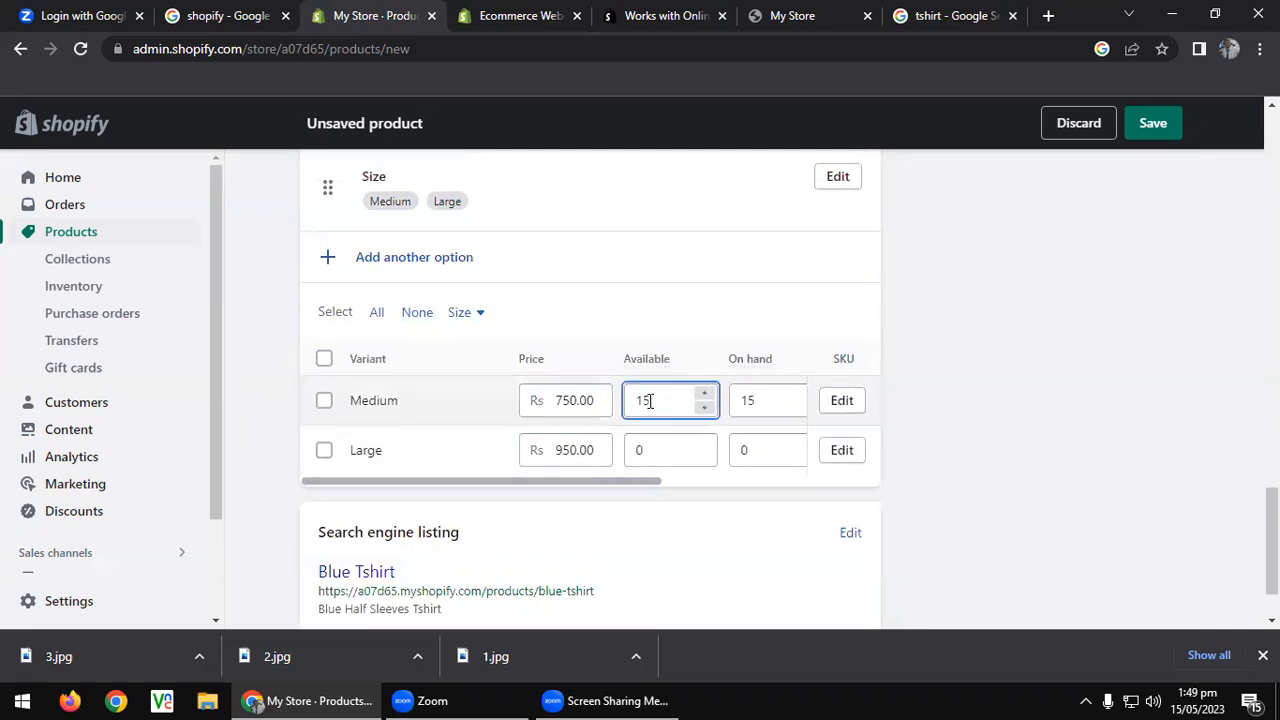
key(Tab)
key(Tab)
key(Tab)
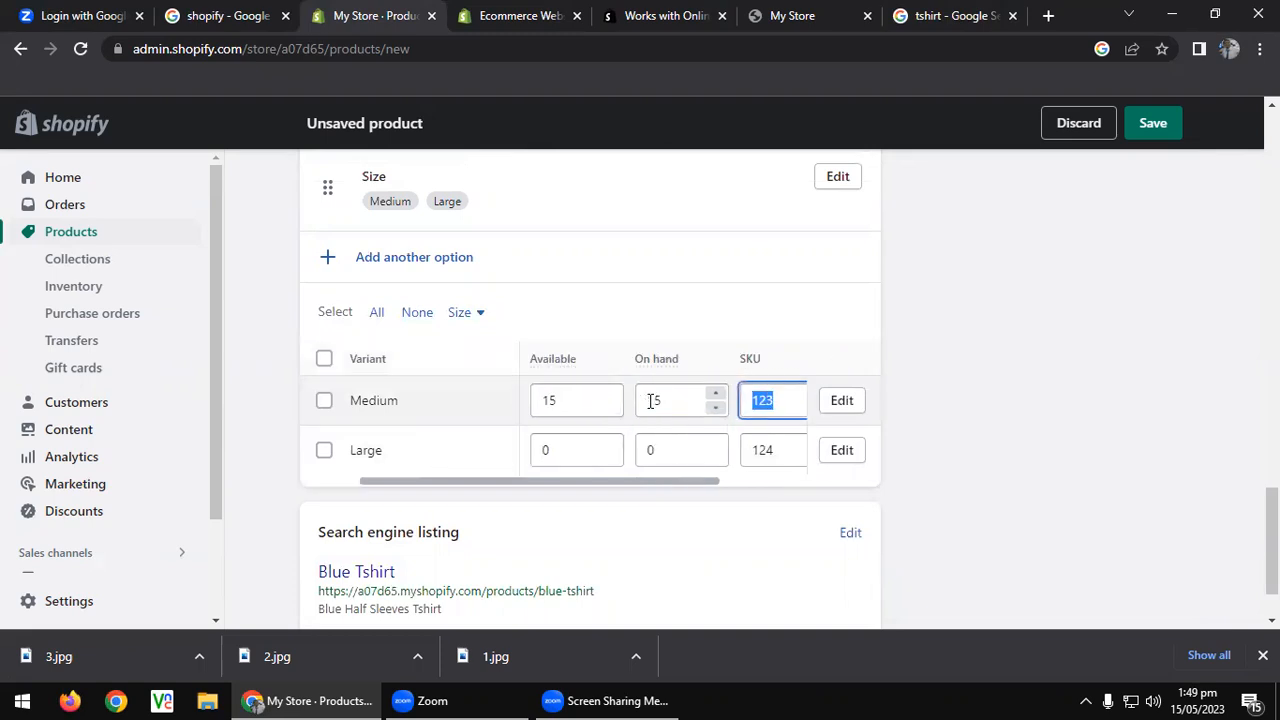
drag(697, 489, 280, 489)
double_click(667, 441)
text(5)
scroll(600, 440, down, 1)
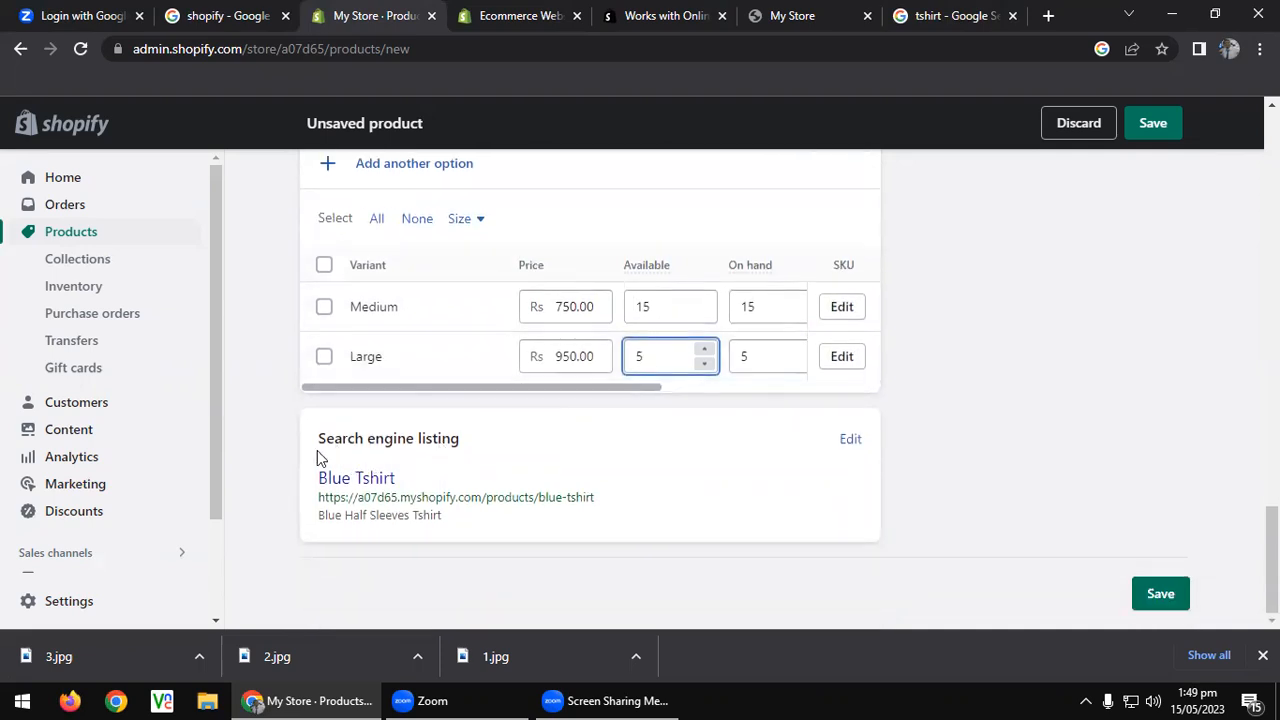
click(853, 444)
Review the Blue Tshirt search engine listing, then save the product.
scroll(649, 474, down, 3)
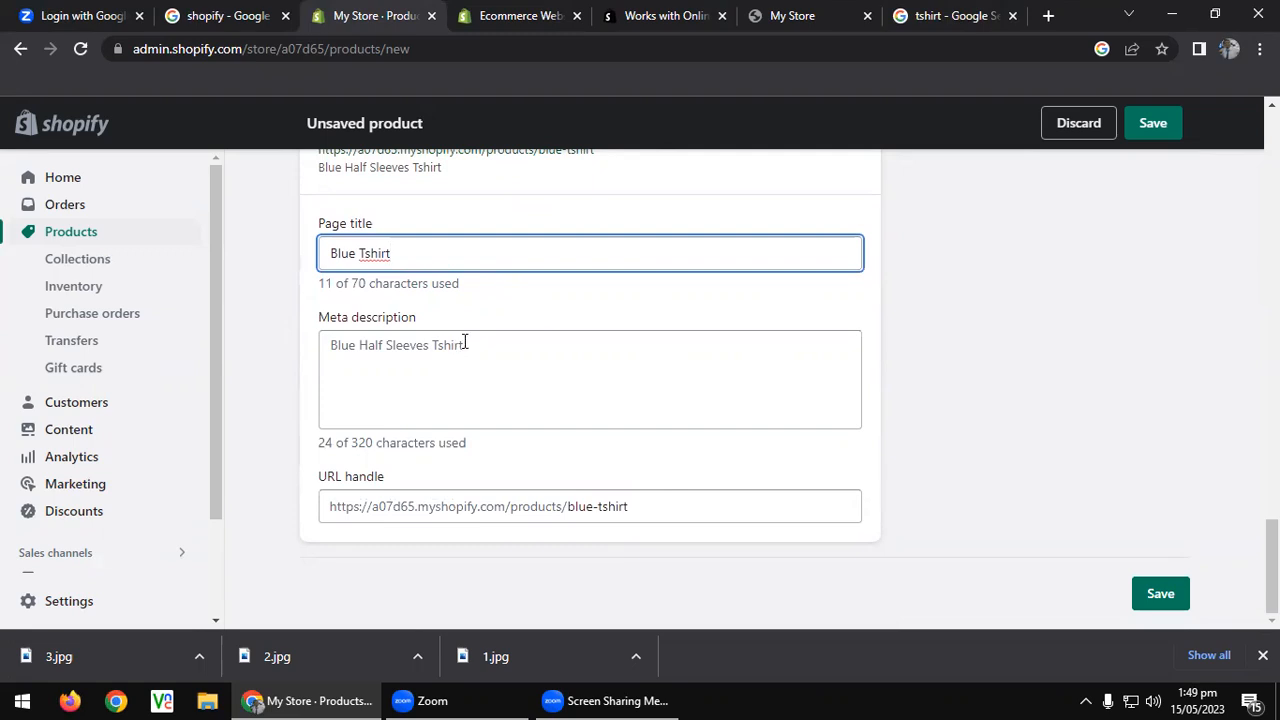
scroll(637, 349, up, 10)
scroll(680, 368, up, 7)
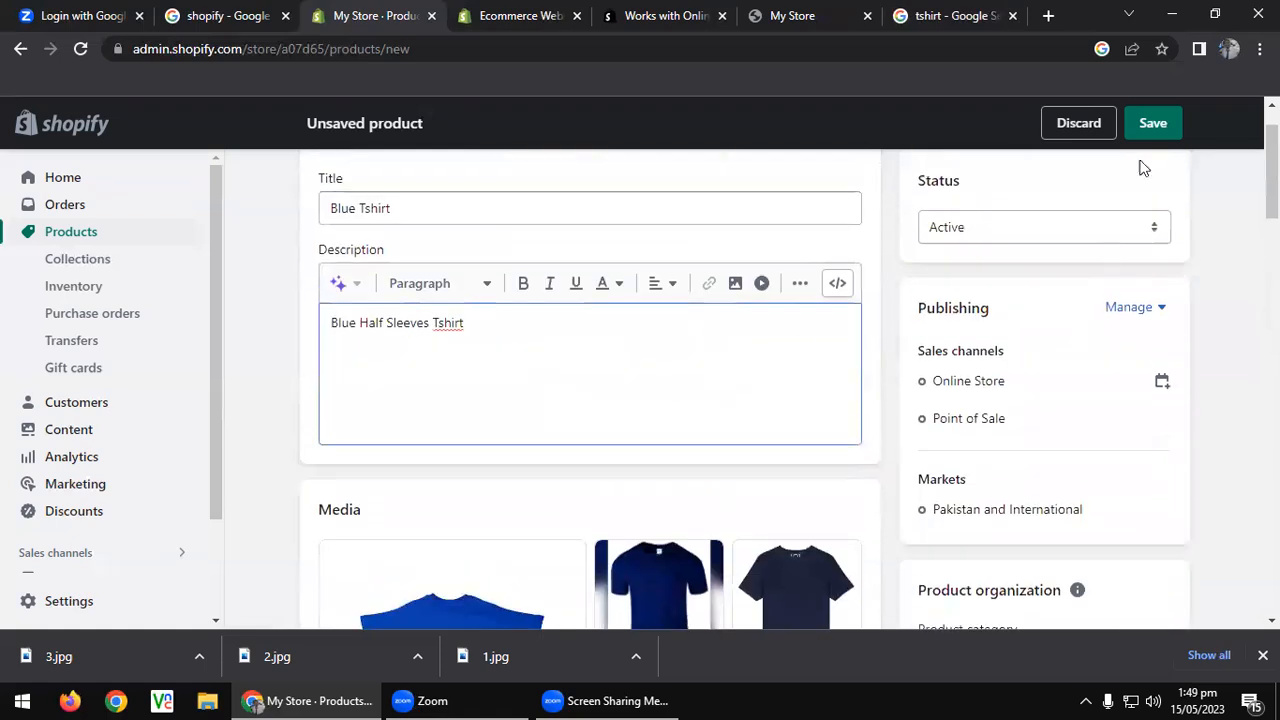
click(1150, 123)
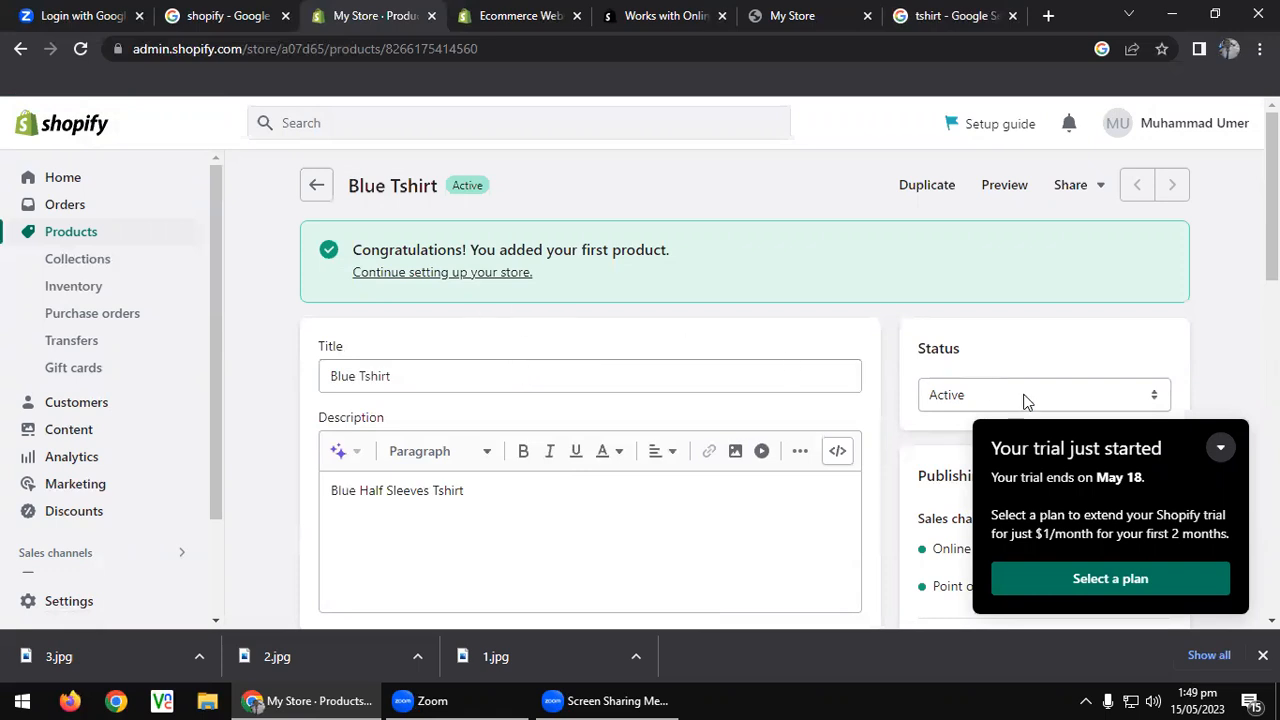
In the Products list, check Blue Tshirt's sales channels and browse the Active, Draft and All filters.
click(1220, 448)
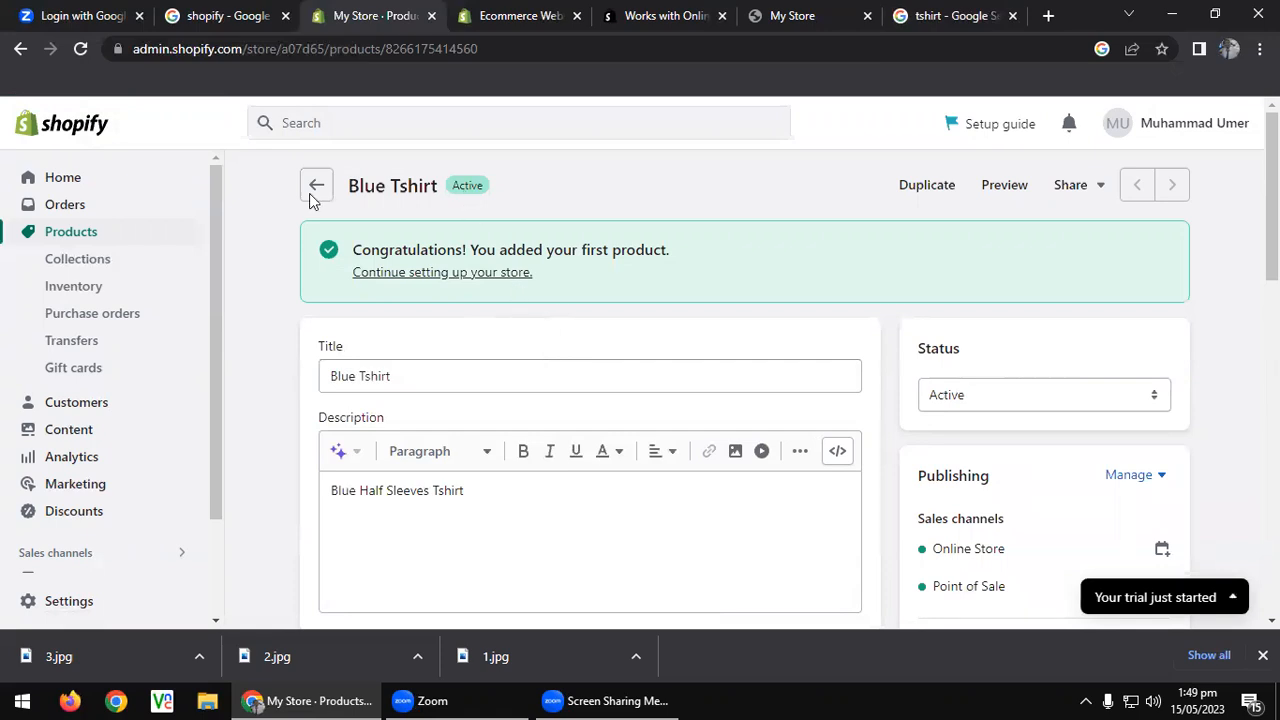
click(68, 240)
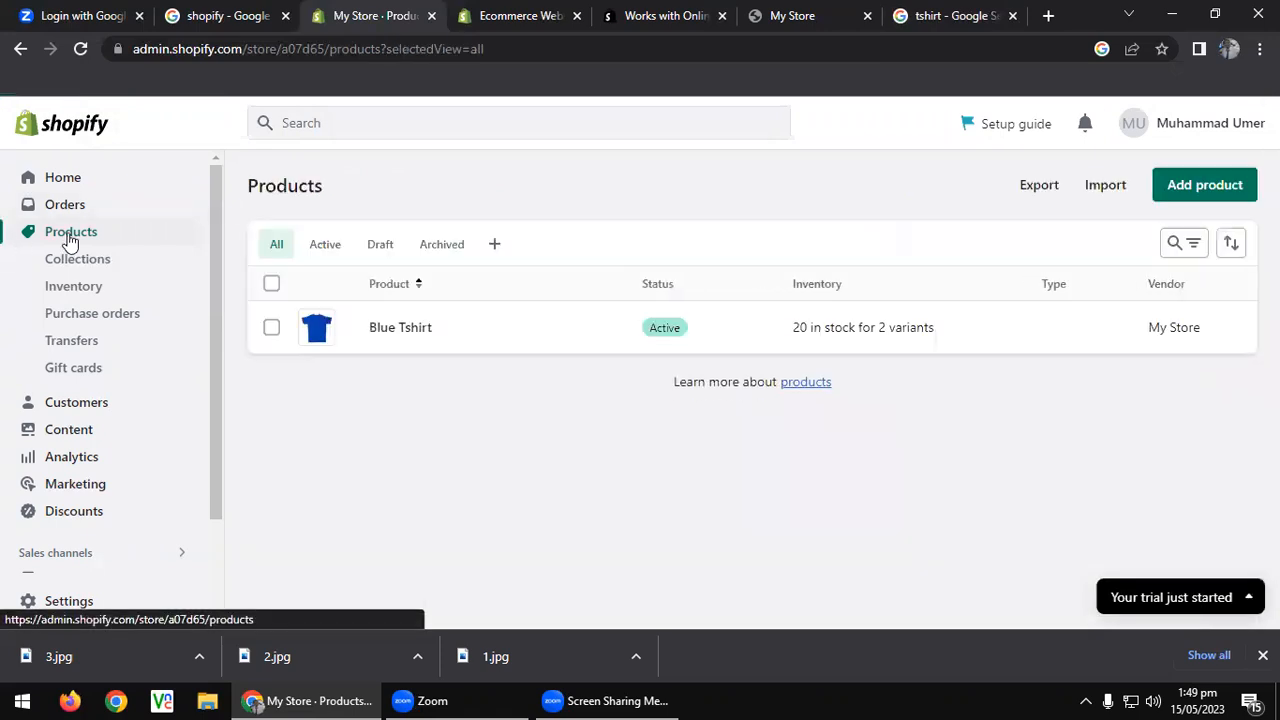
click(697, 330)
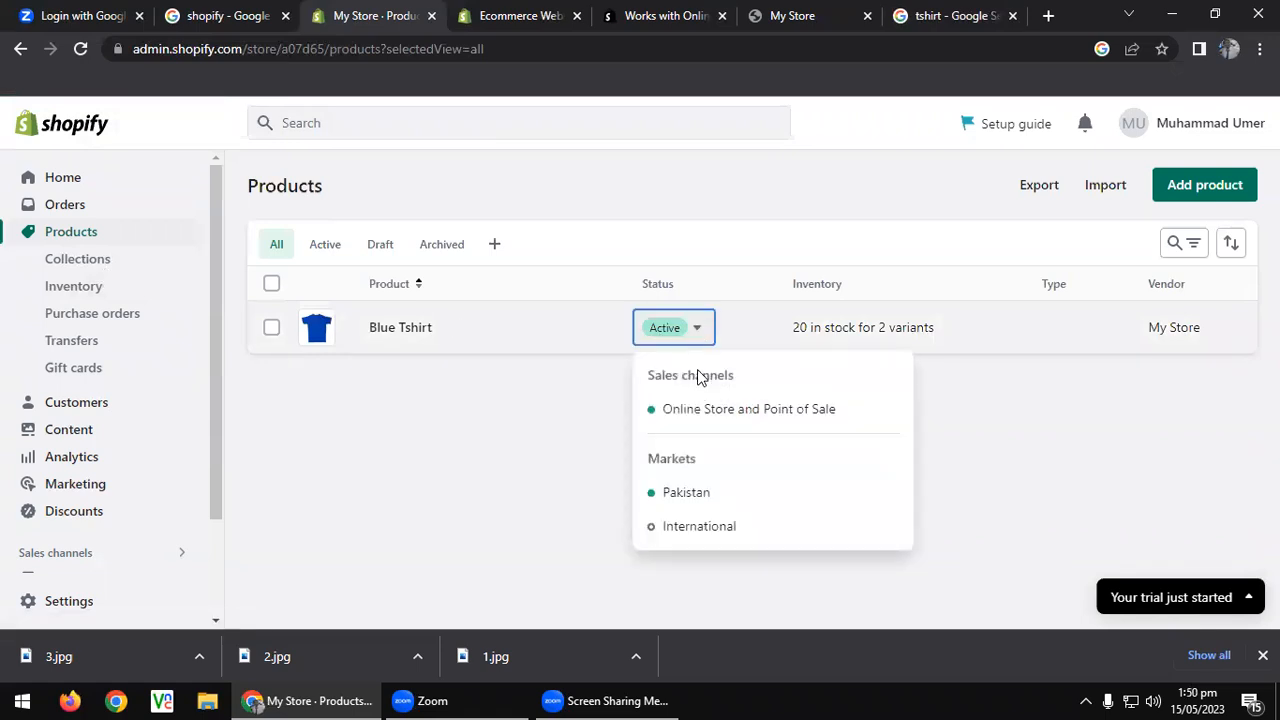
click(568, 410)
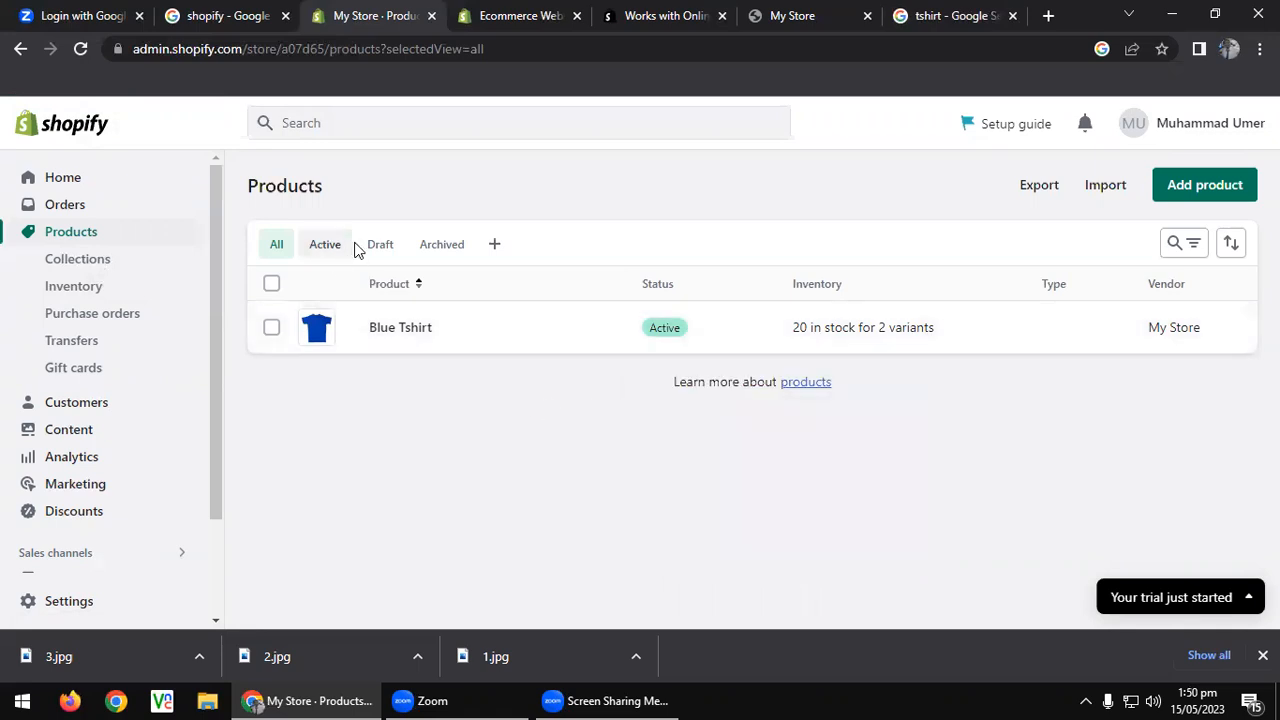
click(323, 248)
click(395, 250)
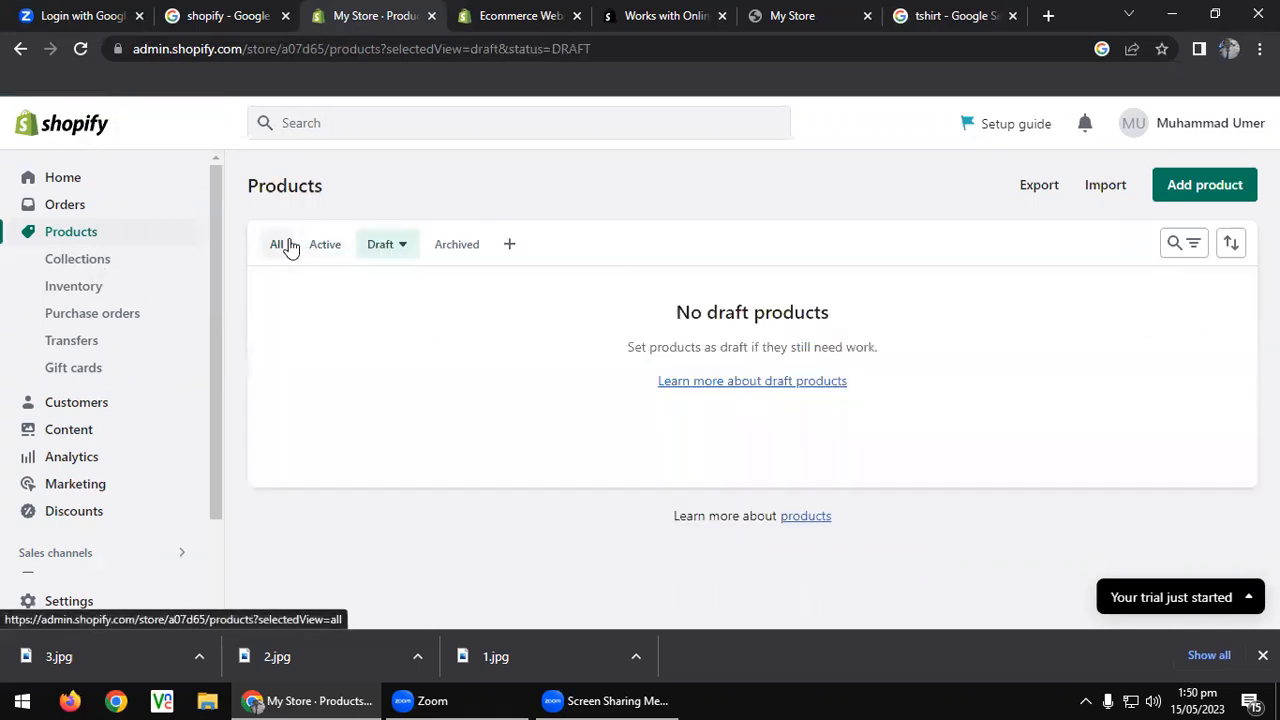
click(284, 247)
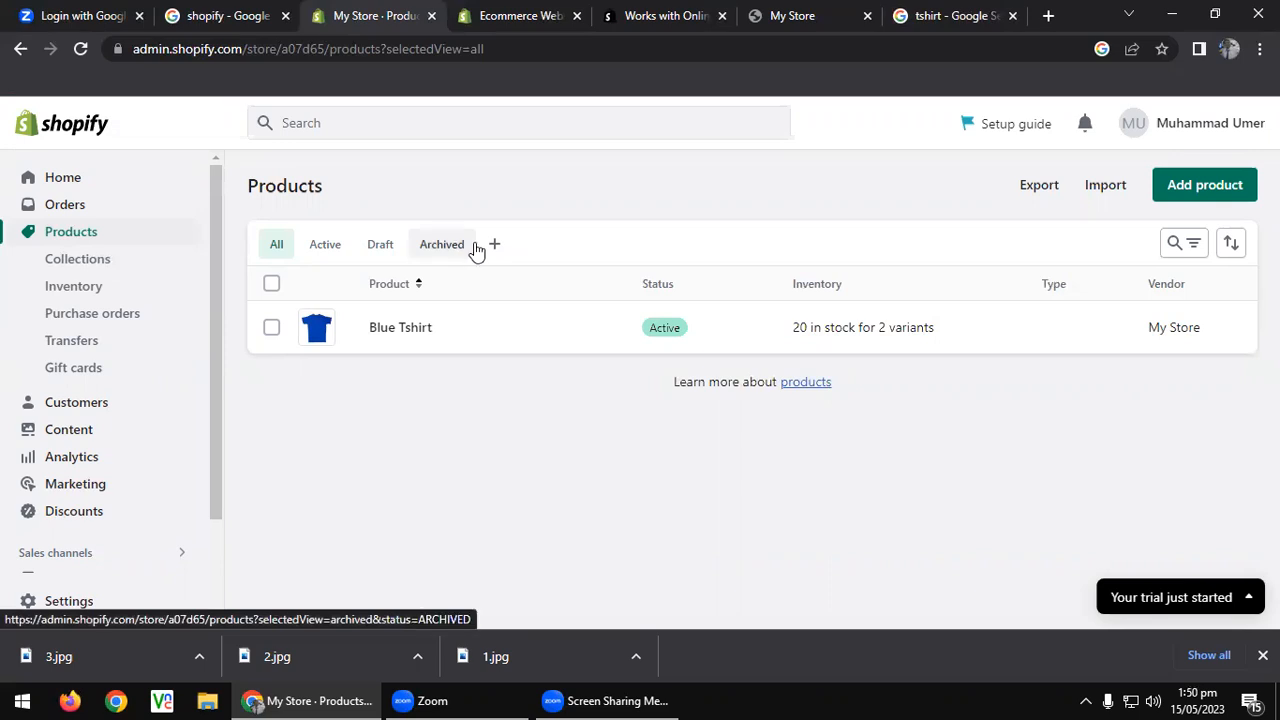
Switch to the storefront, close the stray Zoom window, and reload to show the new product.
click(829, 6)
drag(88, 13, 144, 43)
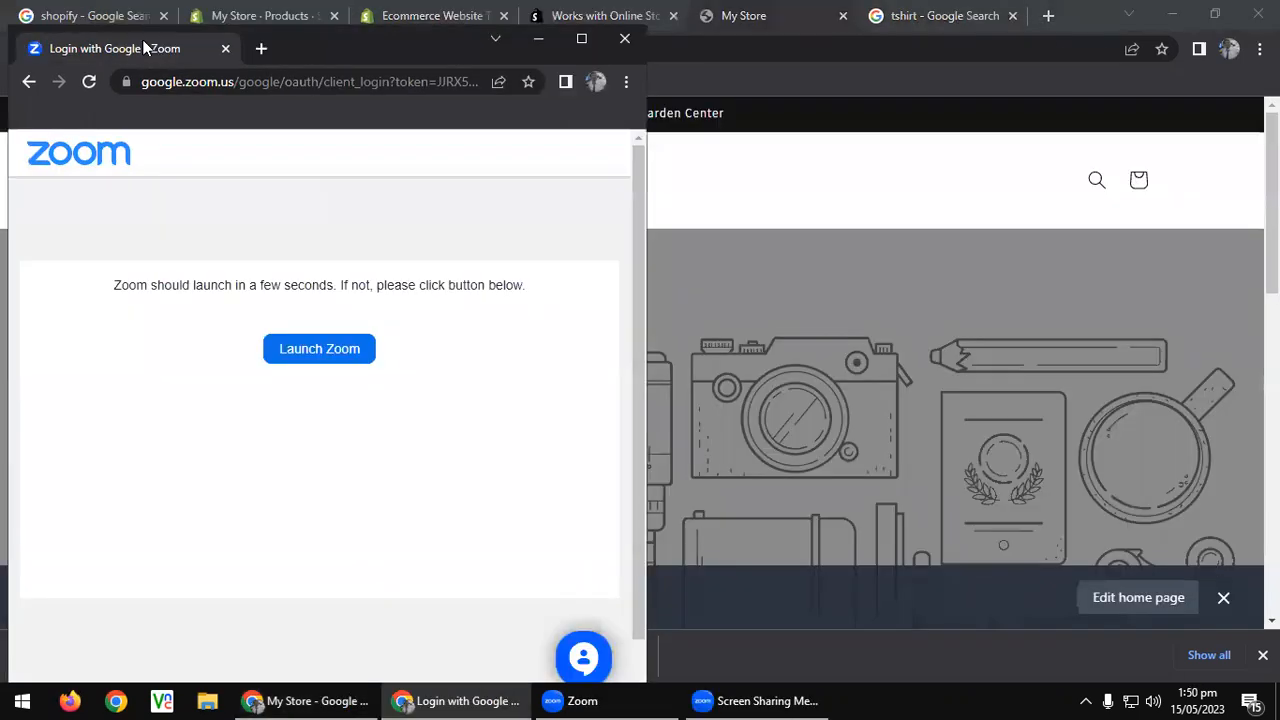
click(624, 38)
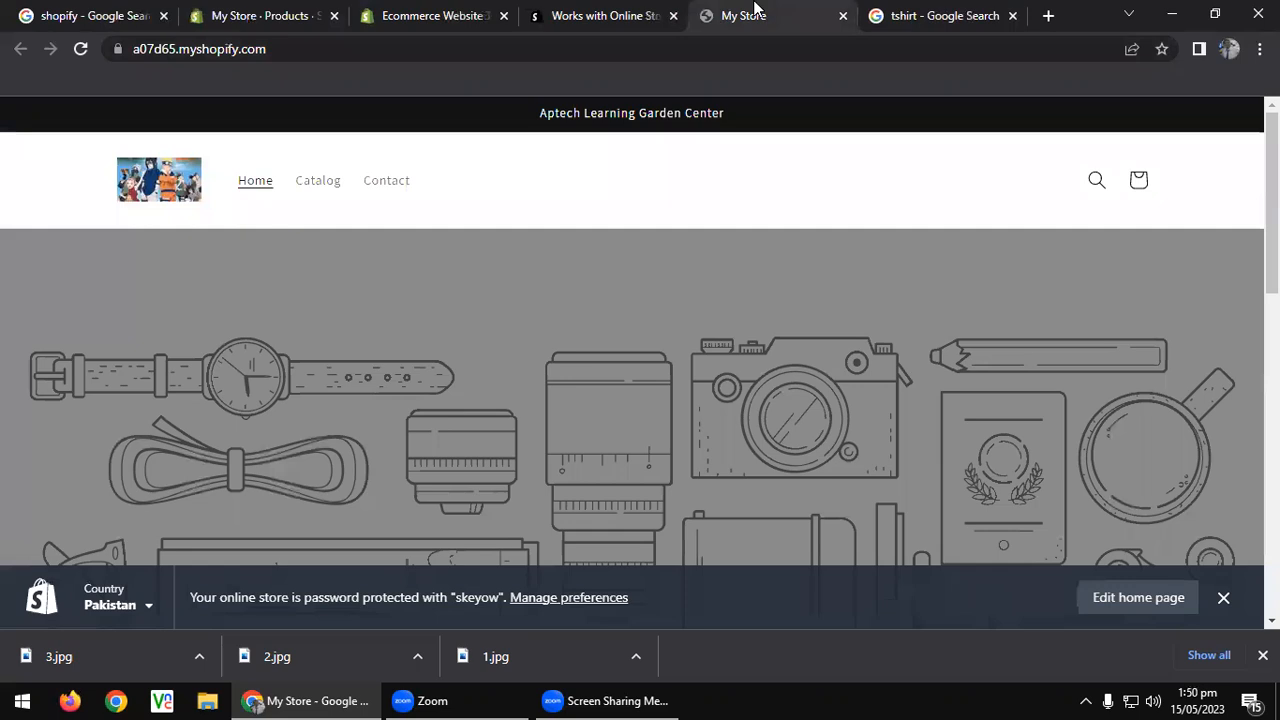
click(88, 47)
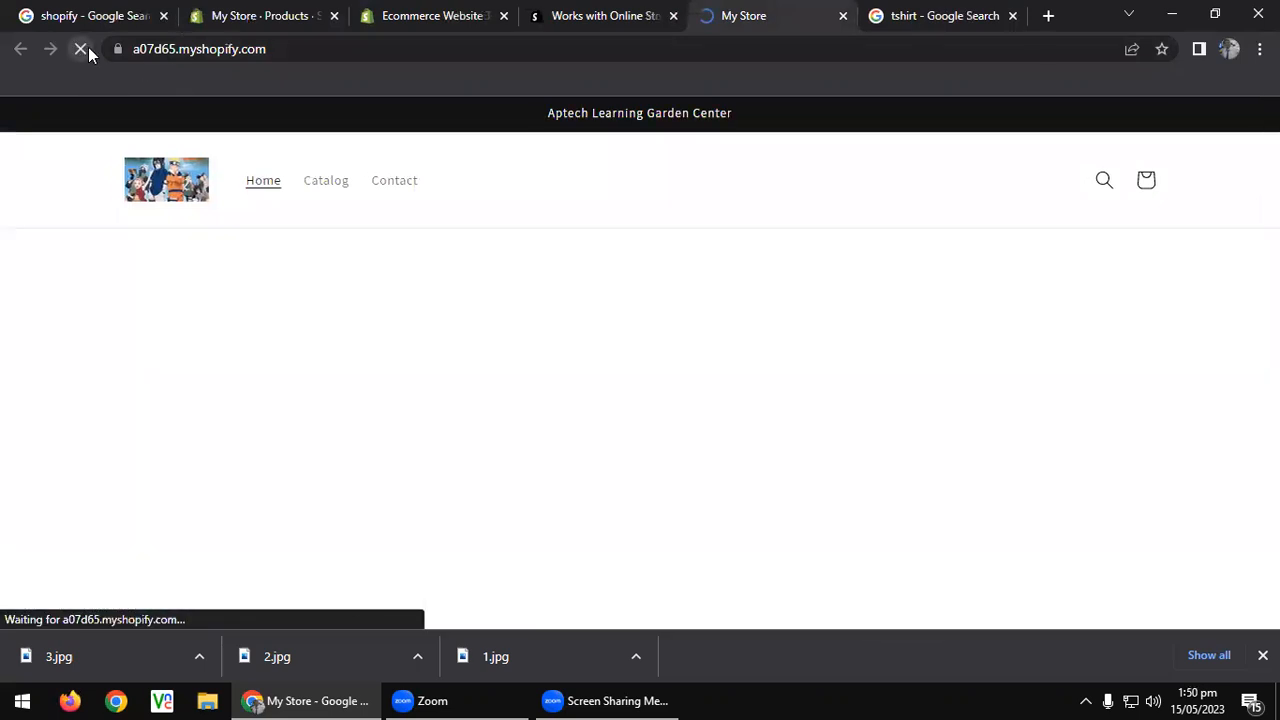
scroll(103, 340, down, 5)
scroll(106, 346, down, 2)
scroll(106, 346, up, 1)
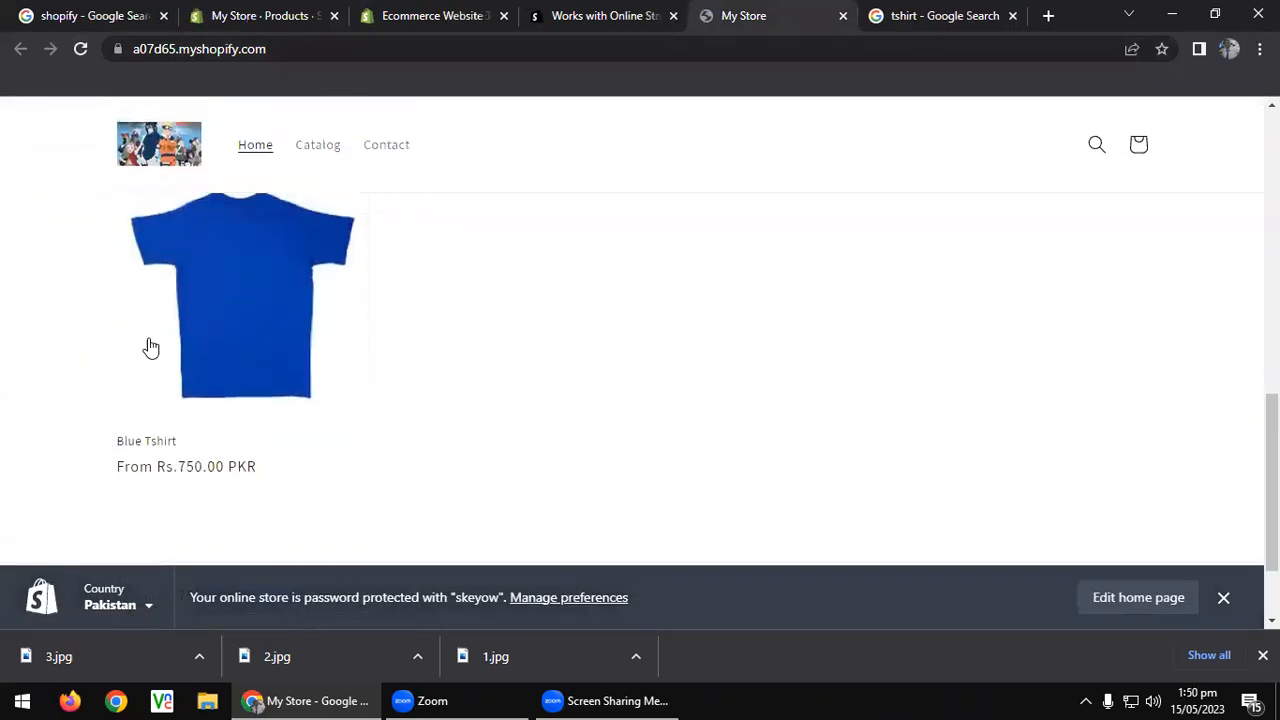
scroll(128, 305, up, 2)
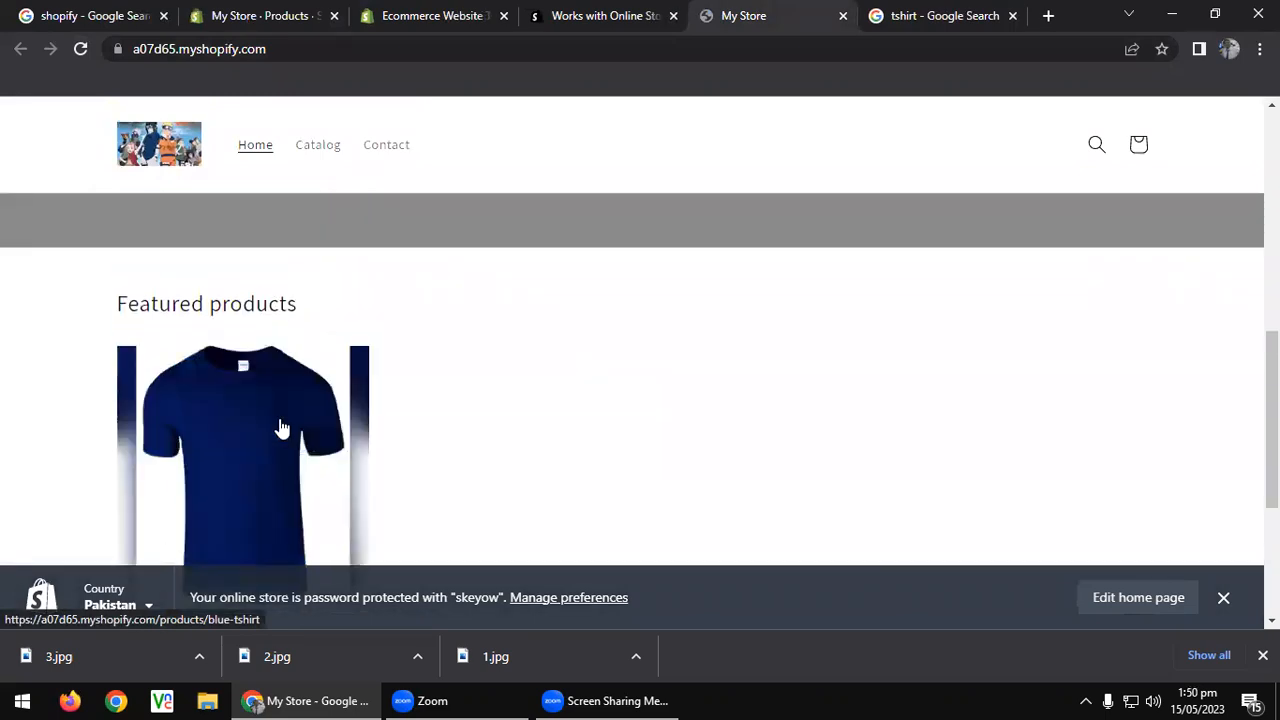
Open the Blue Tshirt product page, select Large, and test the quantity buttons at 1.
click(281, 428)
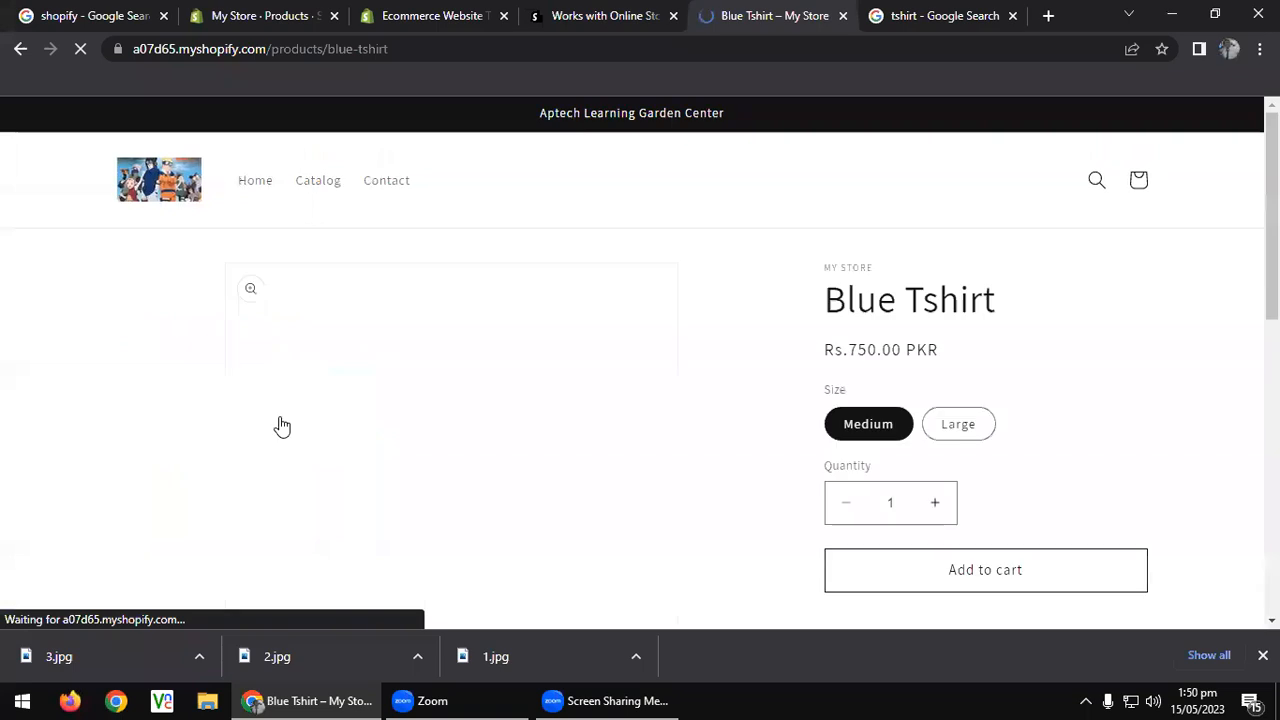
scroll(284, 419, down, 2)
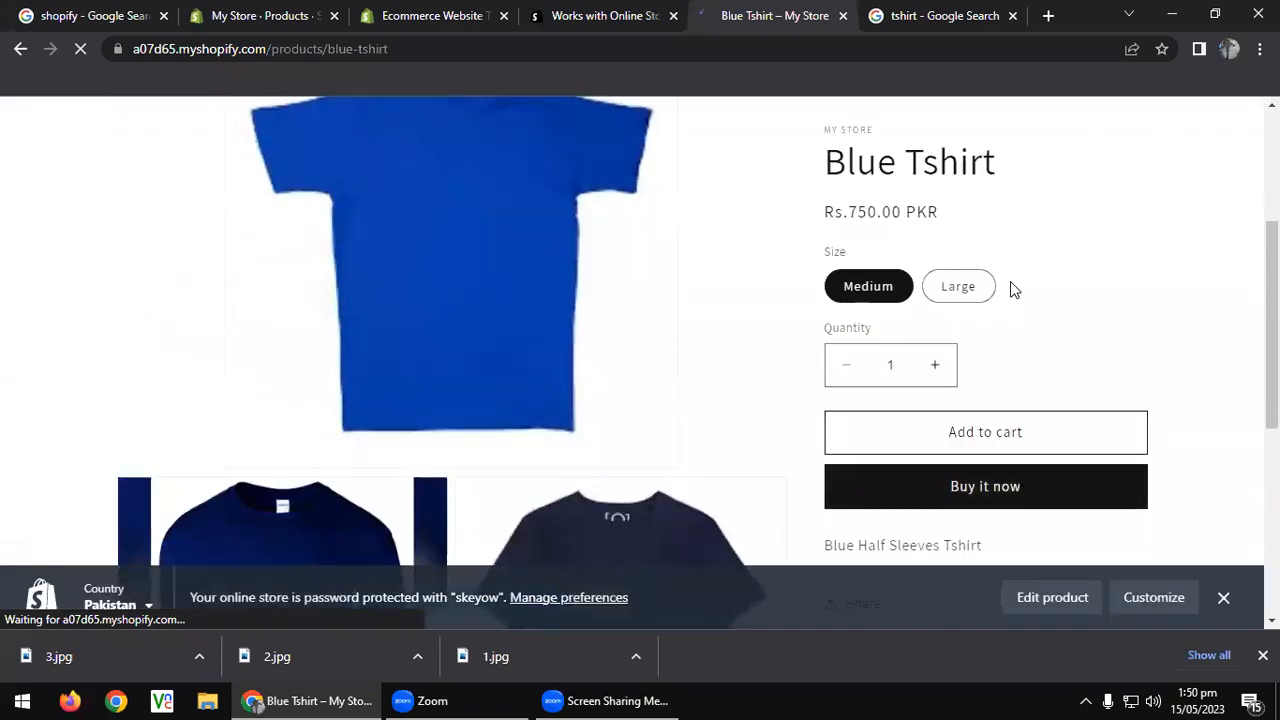
scroll(647, 321, down, 2)
scroll(351, 303, up, 3)
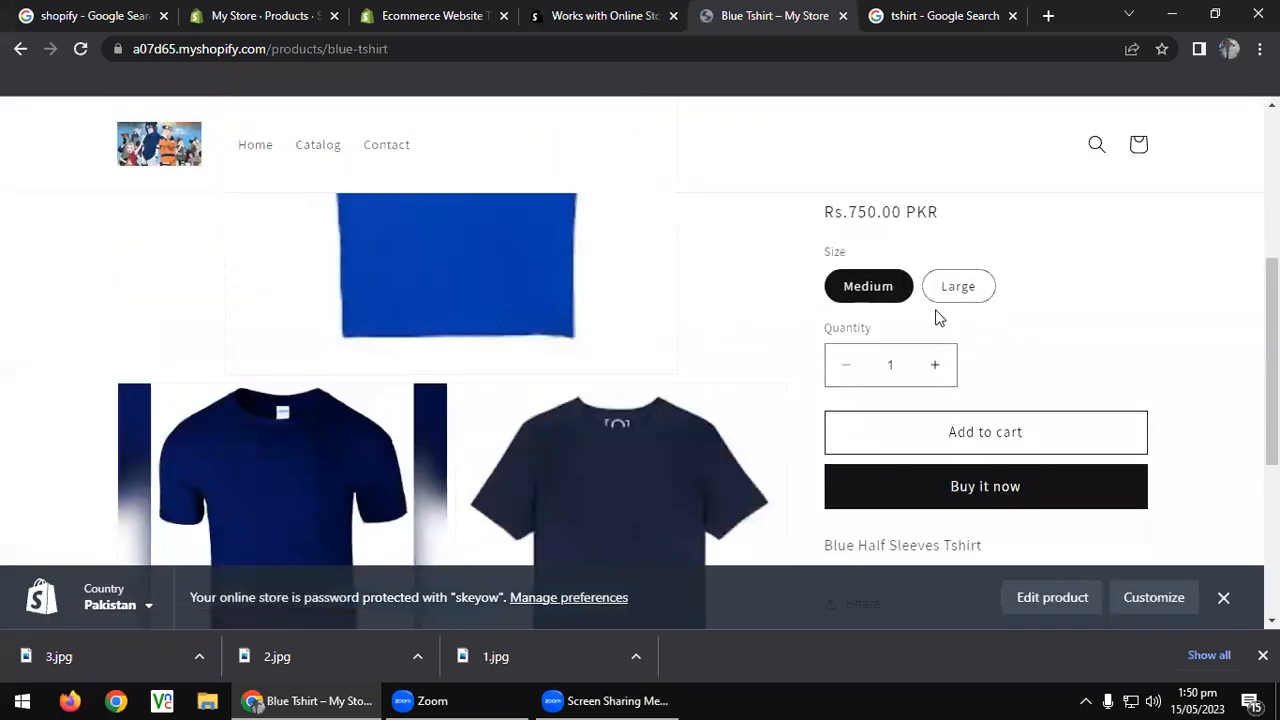
click(960, 333)
scroll(583, 351, down, 1)
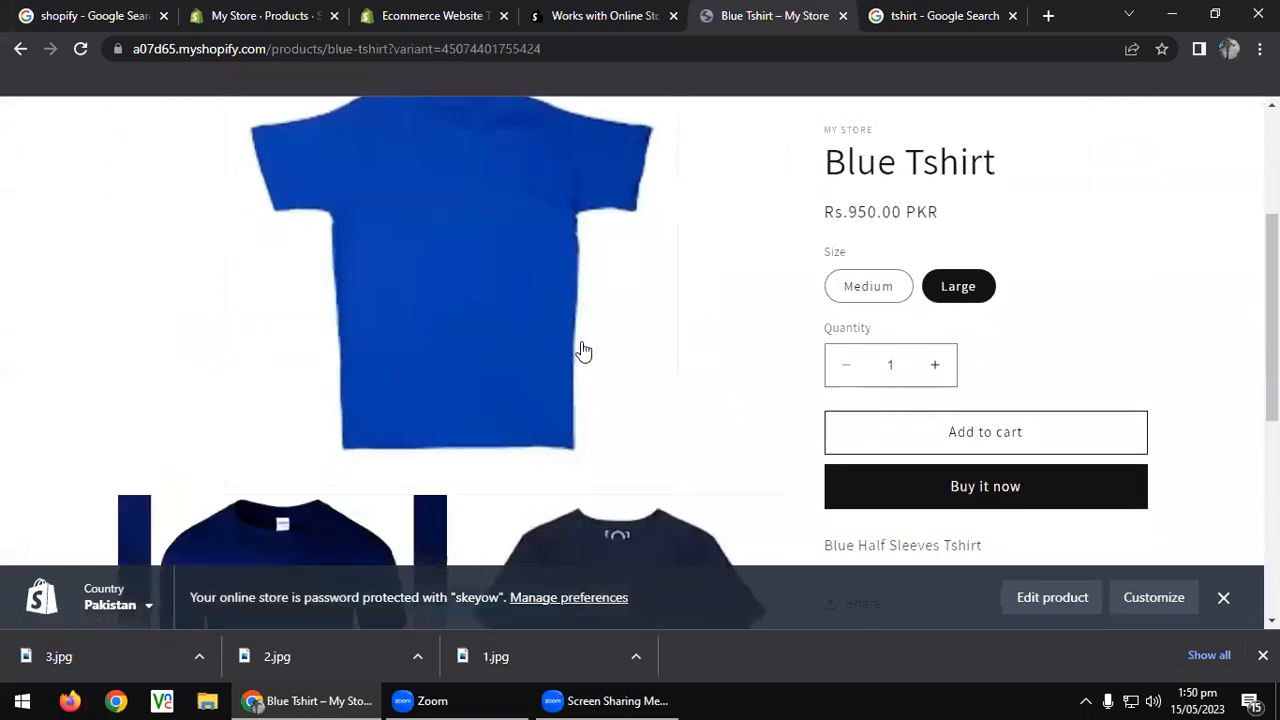
click(940, 367)
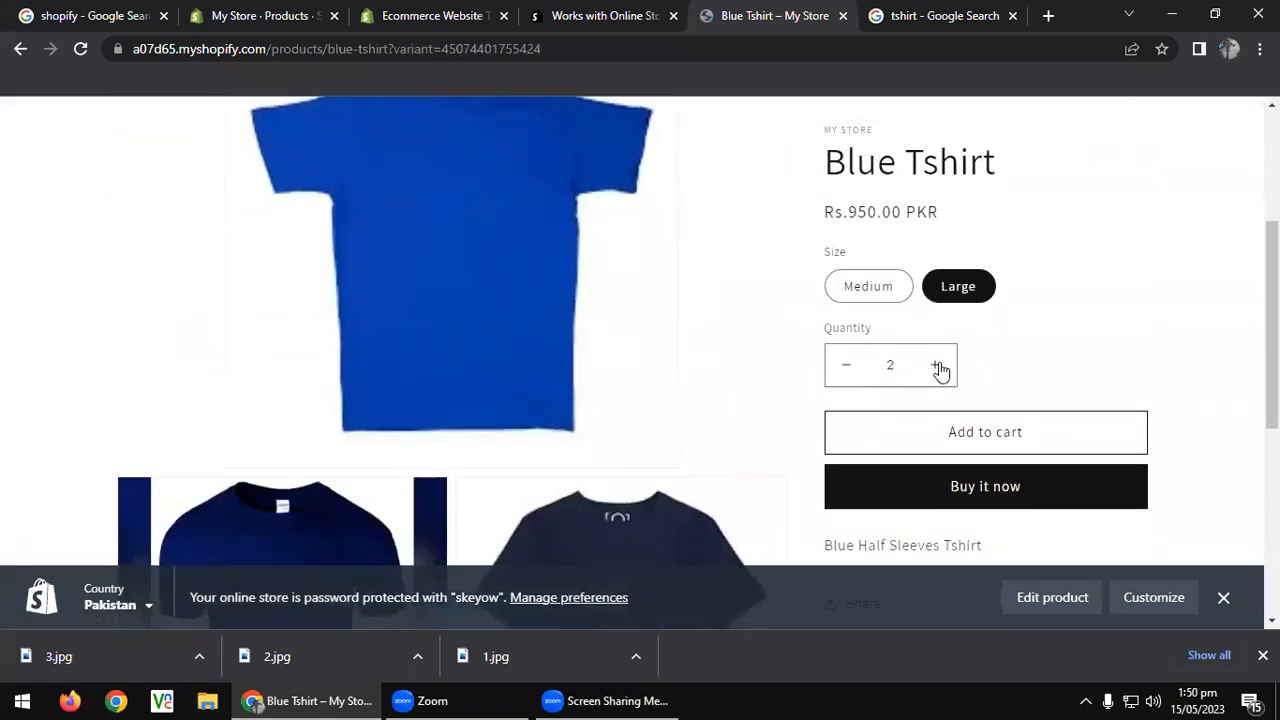
click(845, 366)
Try Buy it now on the Large Blue Tshirt, then return to the product page.
click(980, 487)
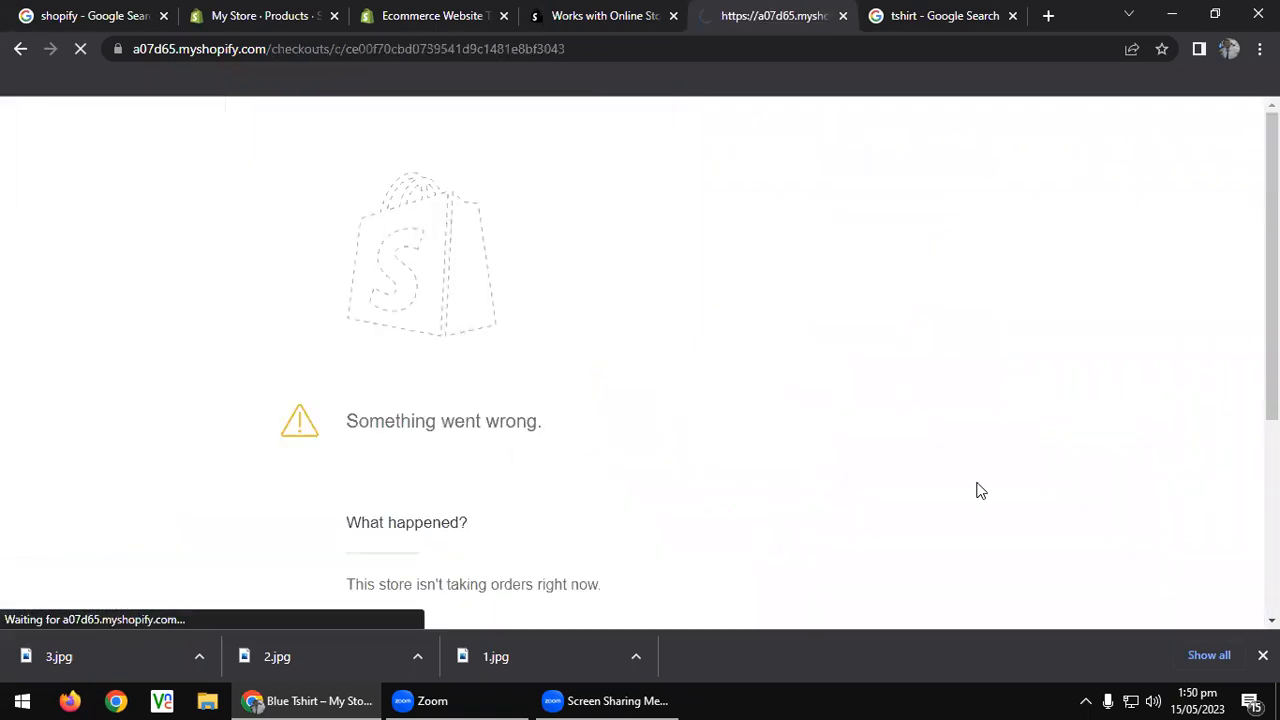
scroll(697, 416, down, 3)
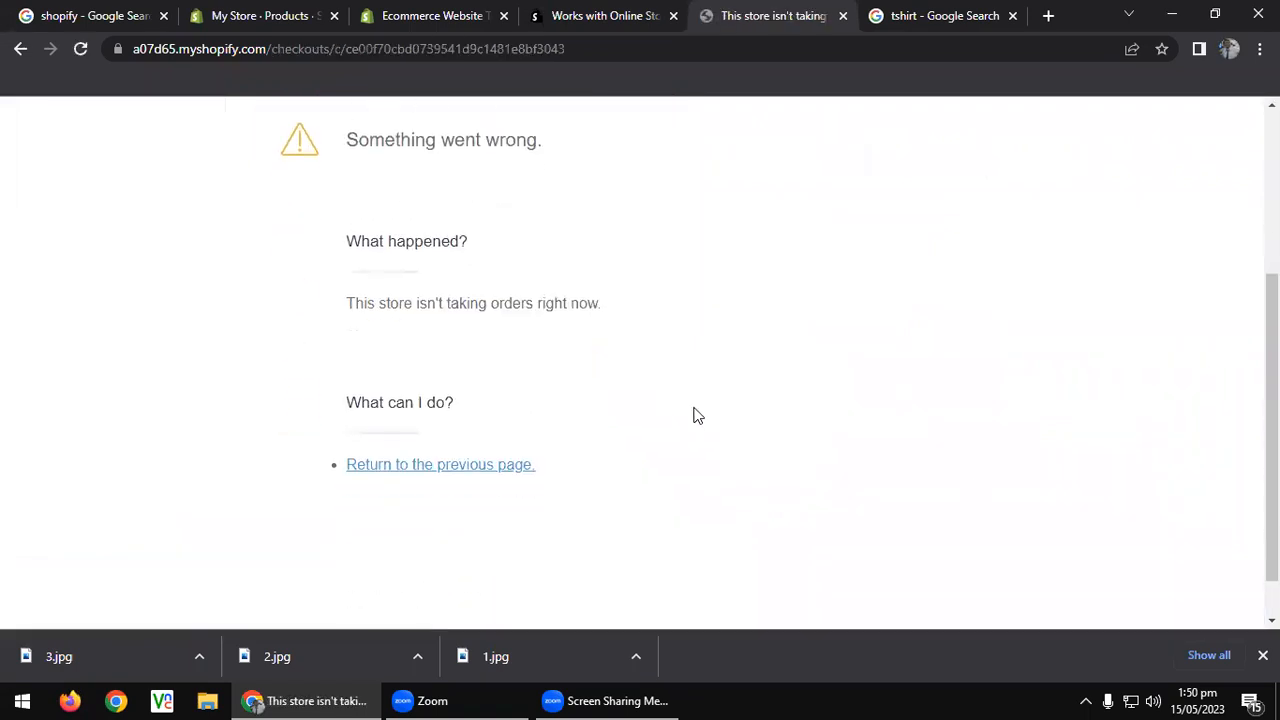
scroll(697, 416, up, 3)
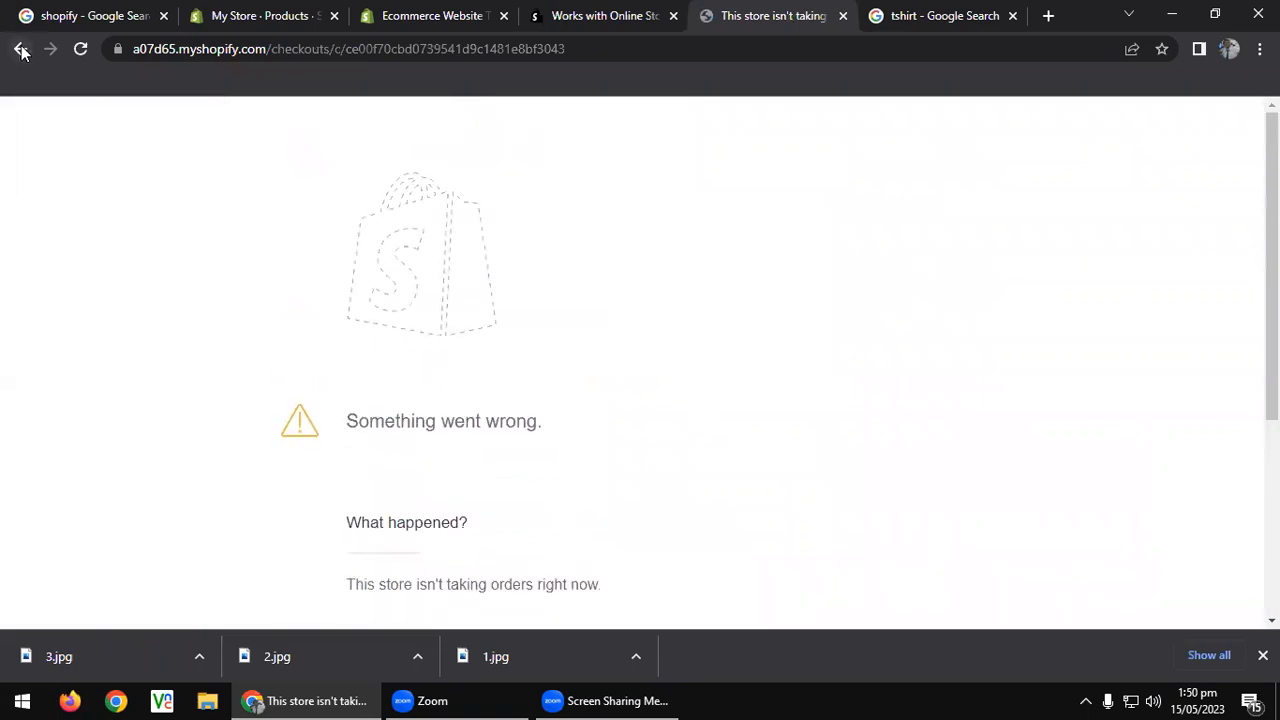
click(20, 48)
Add the Large Blue Tshirt to the cart, check out, and open the plan page in a new tab.
click(1026, 433)
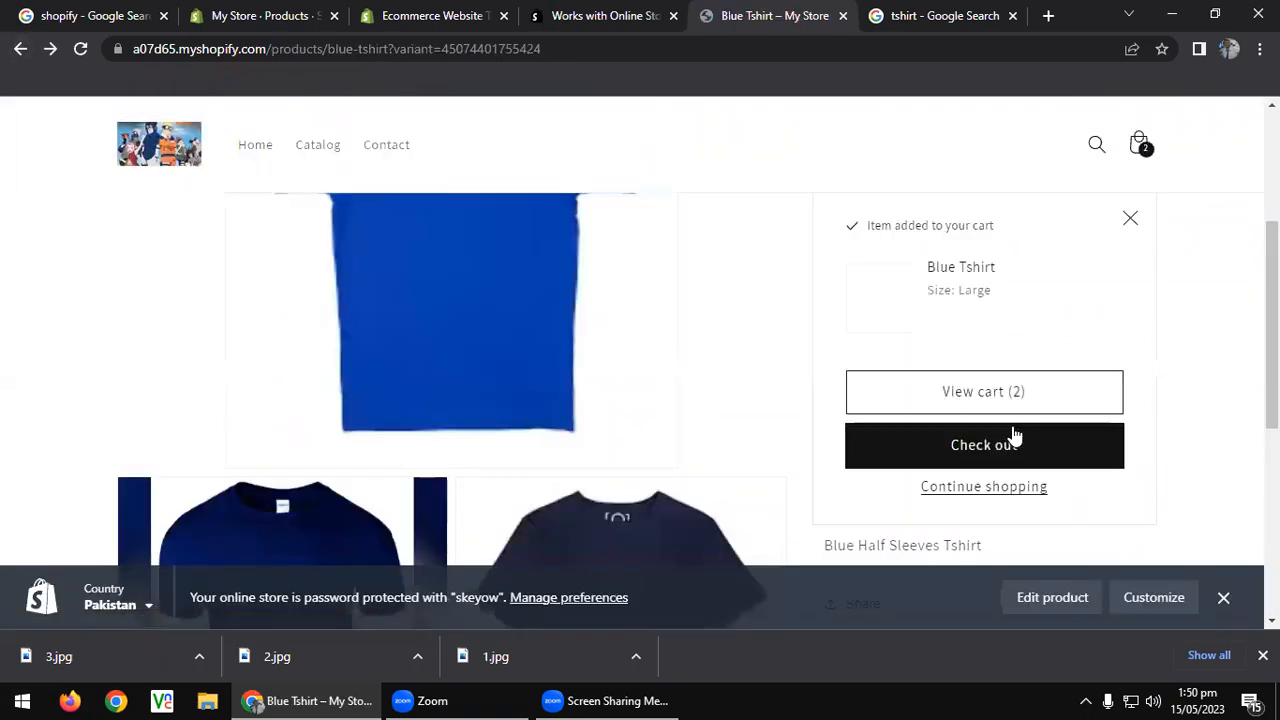
click(1022, 446)
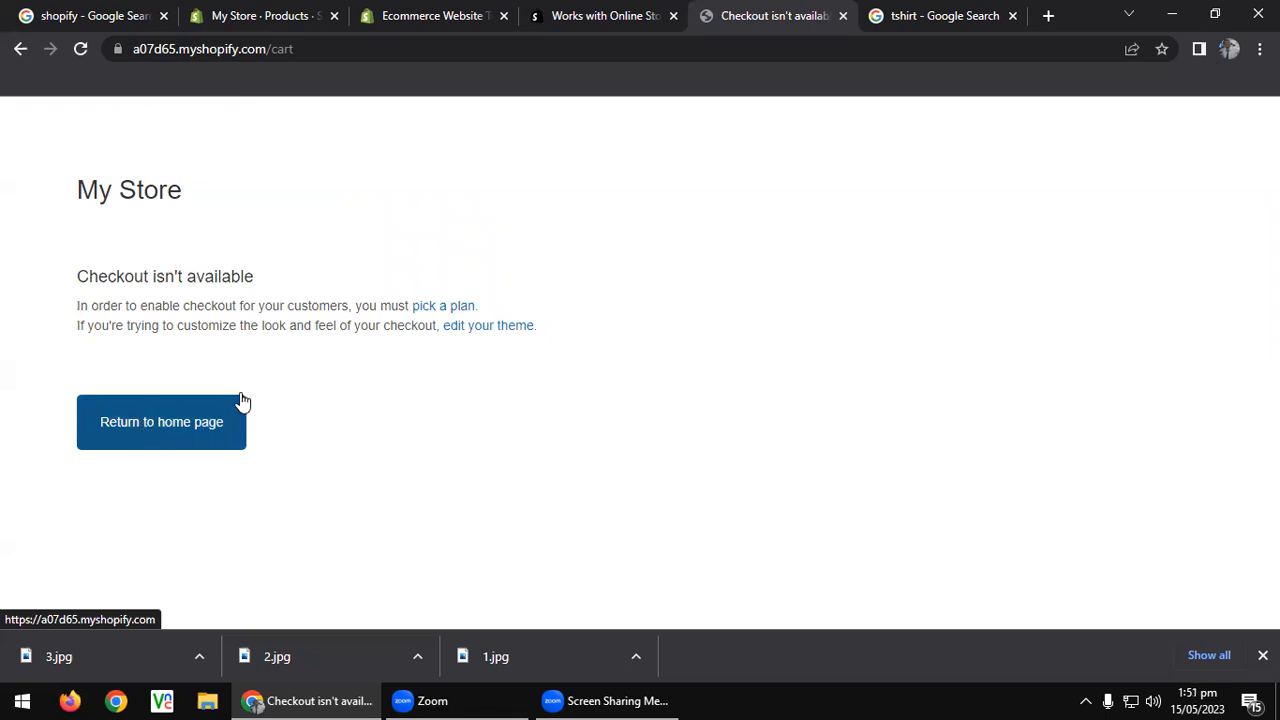
middle_click(469, 335)
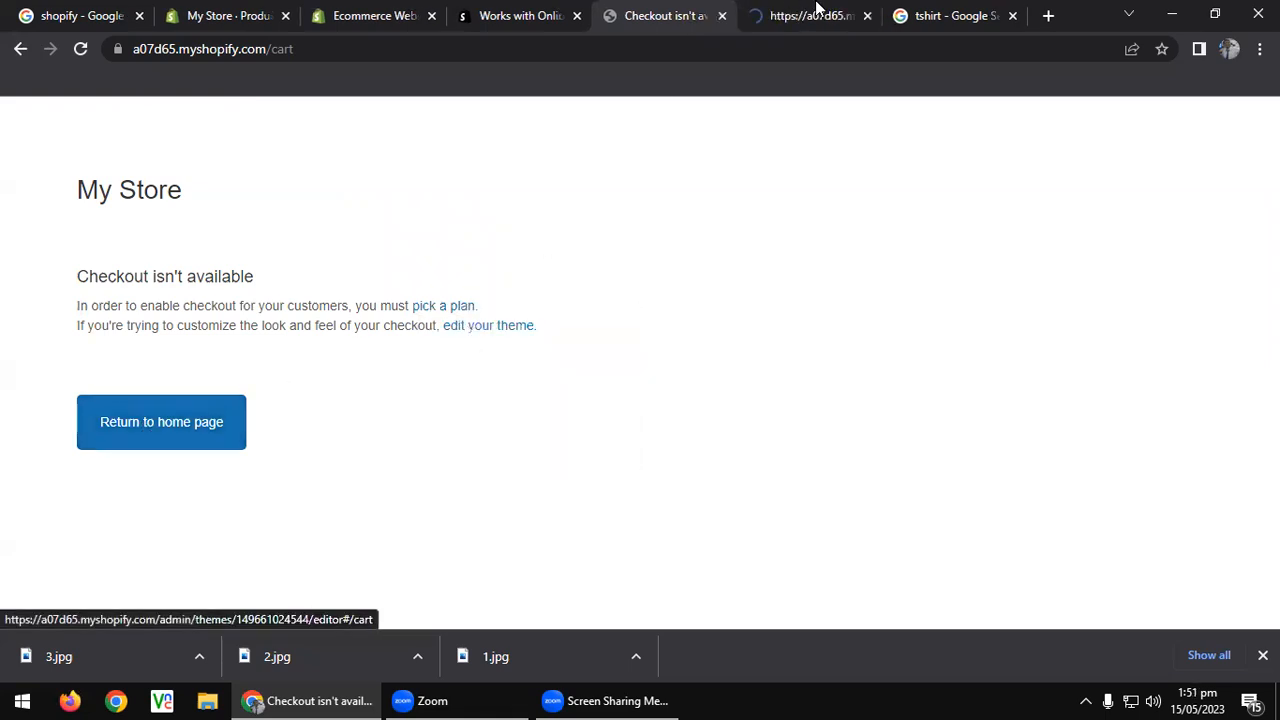
click(820, 12)
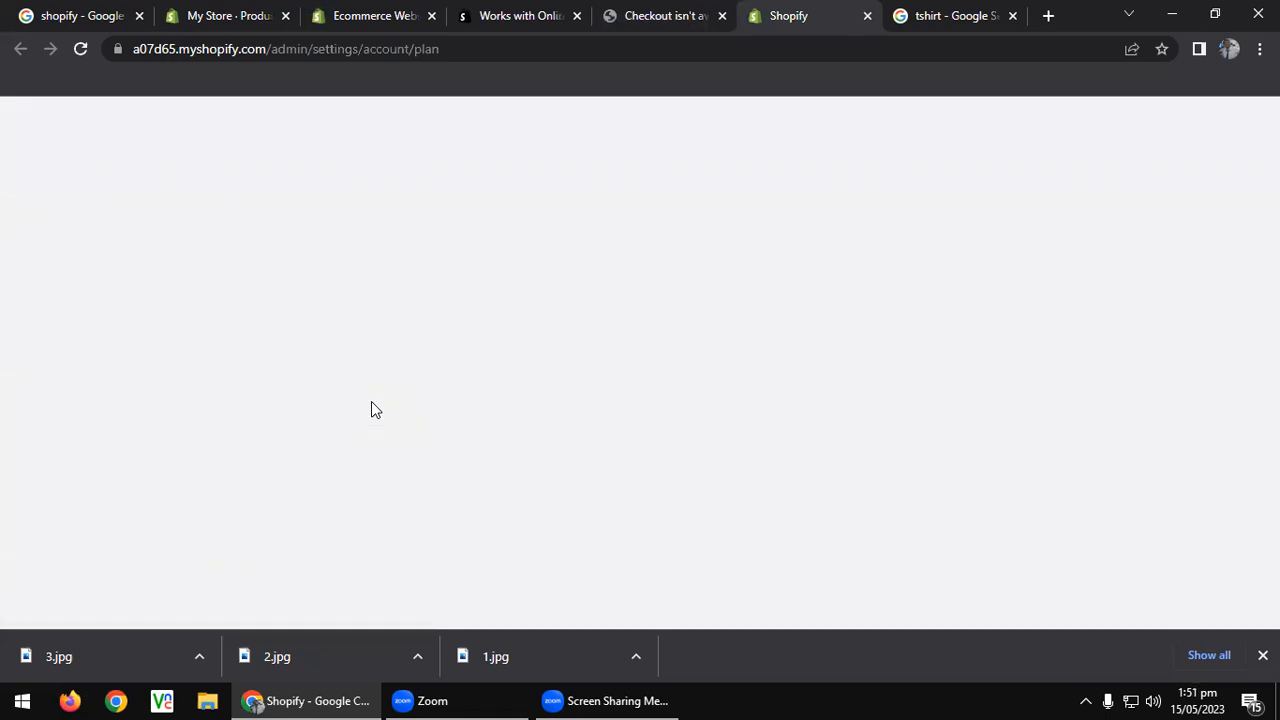
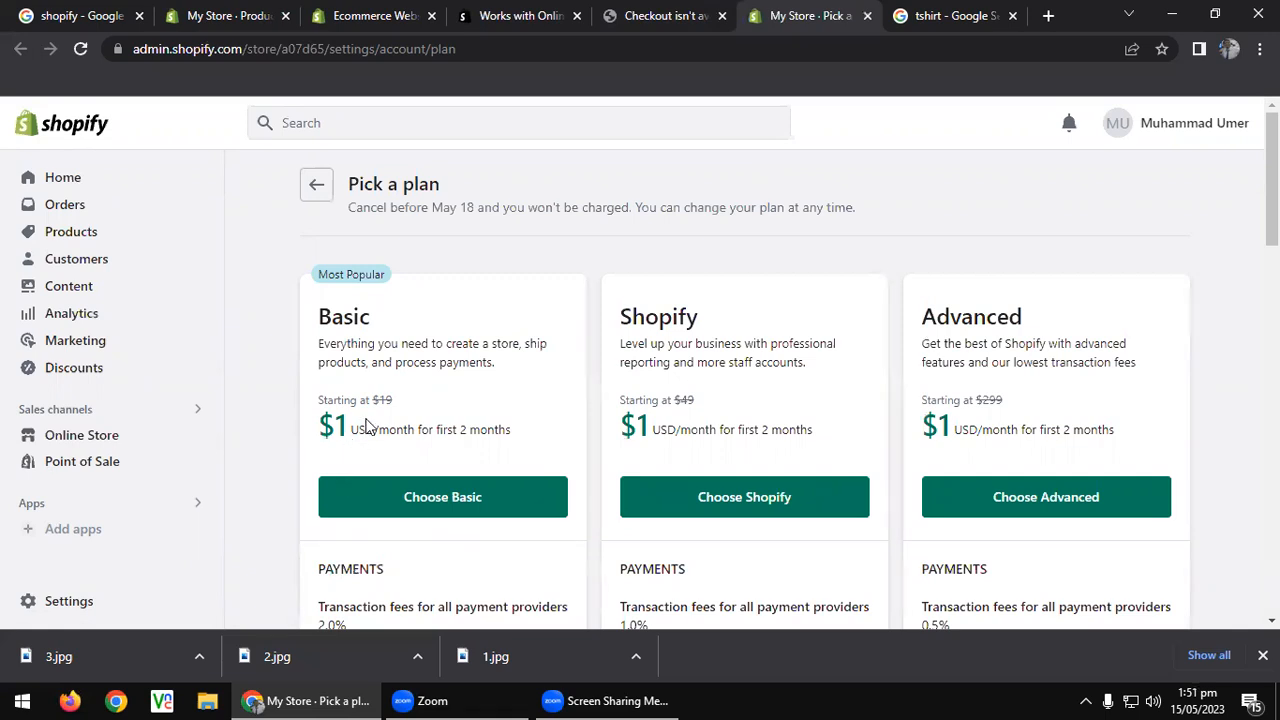
Compare the plan options on the Pick a plan page.
scroll(368, 426, down, 2)
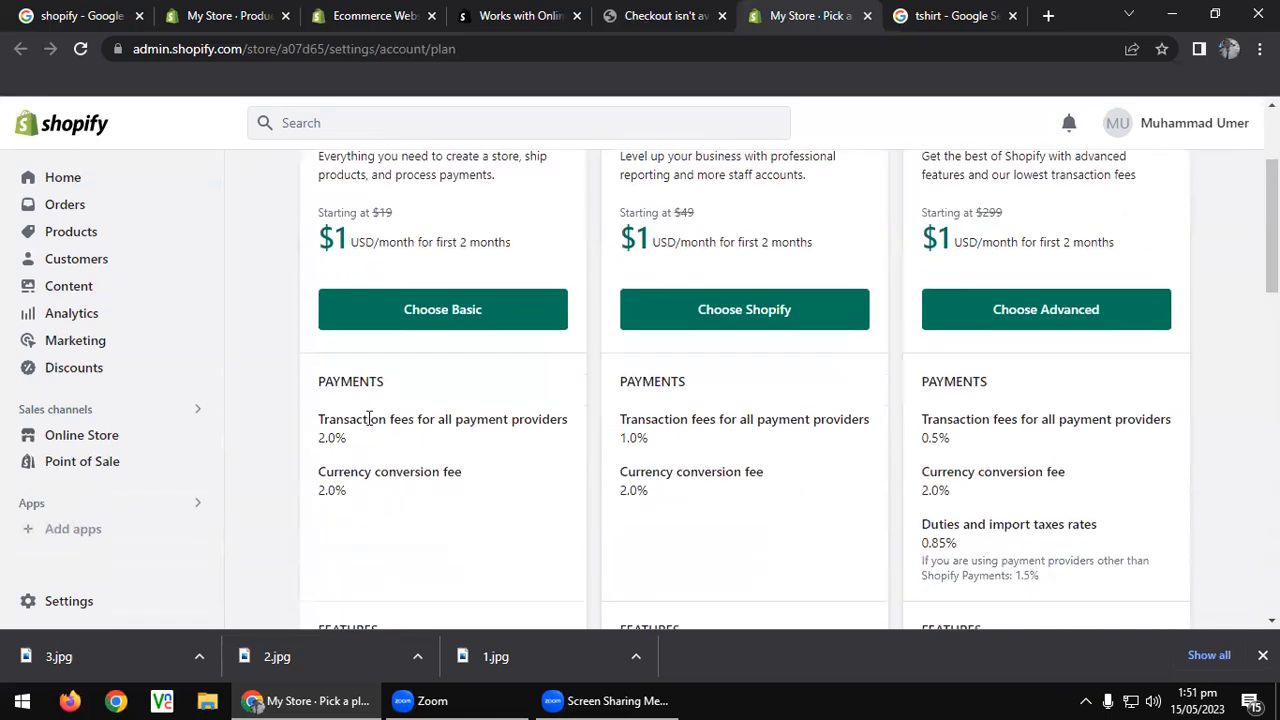
scroll(368, 420, down, 3)
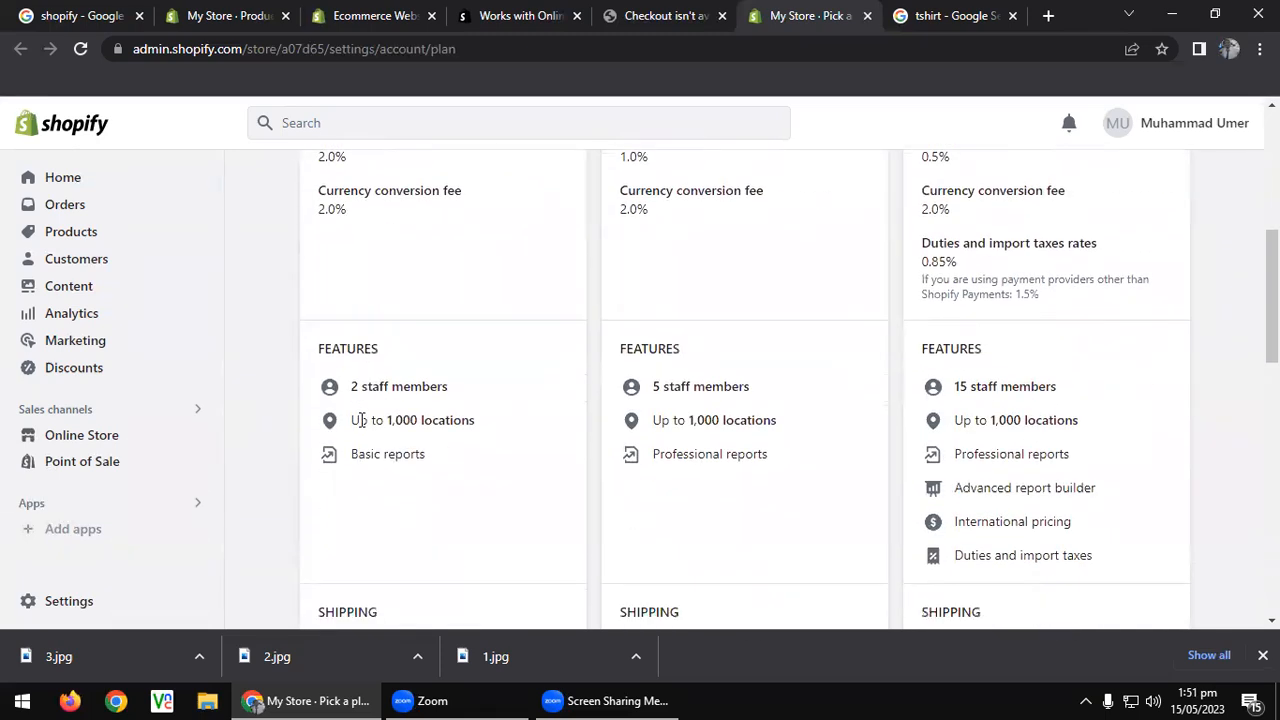
scroll(362, 420, up, 4)
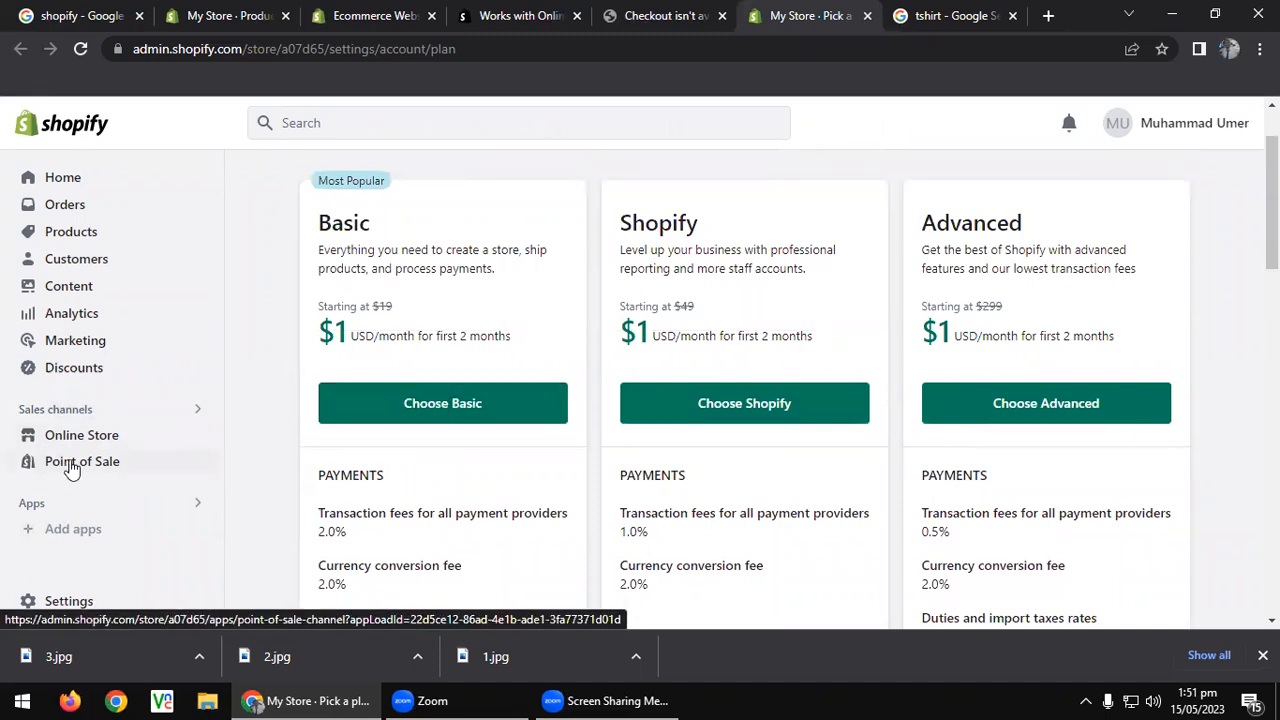
View the store's Pages list with its one Contact page, then return to the storefront cart tab.
click(103, 435)
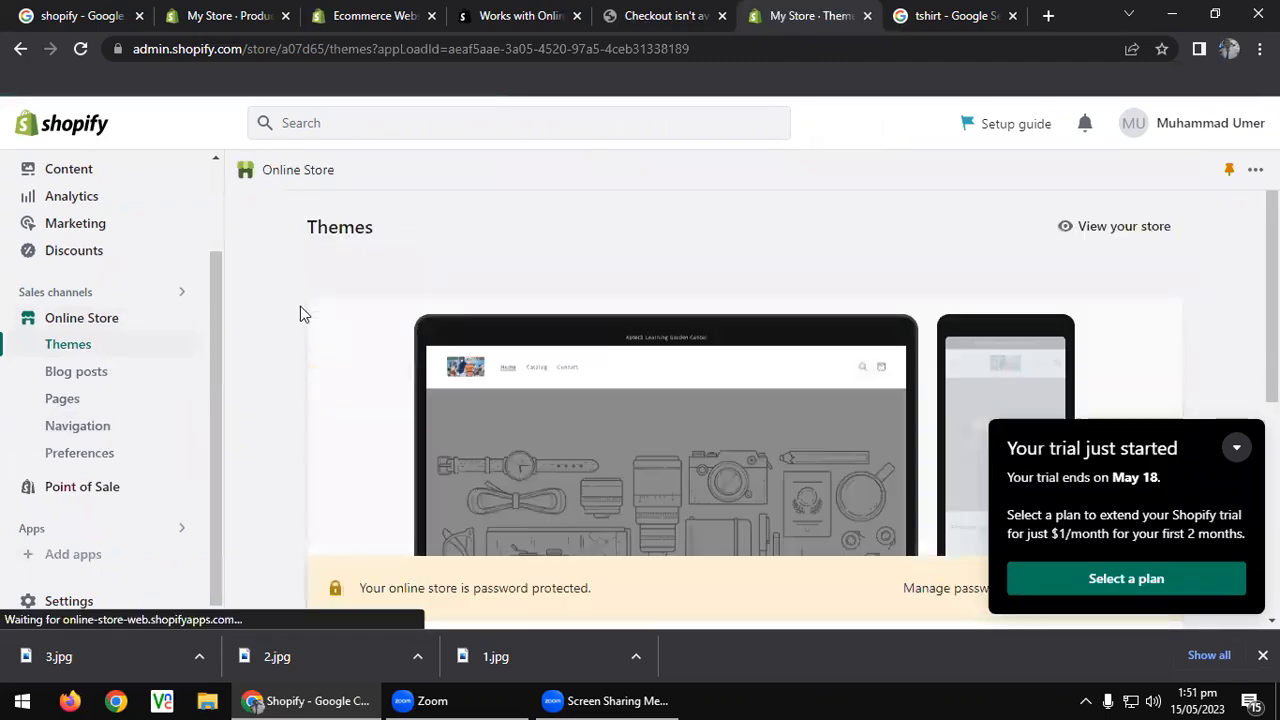
click(72, 400)
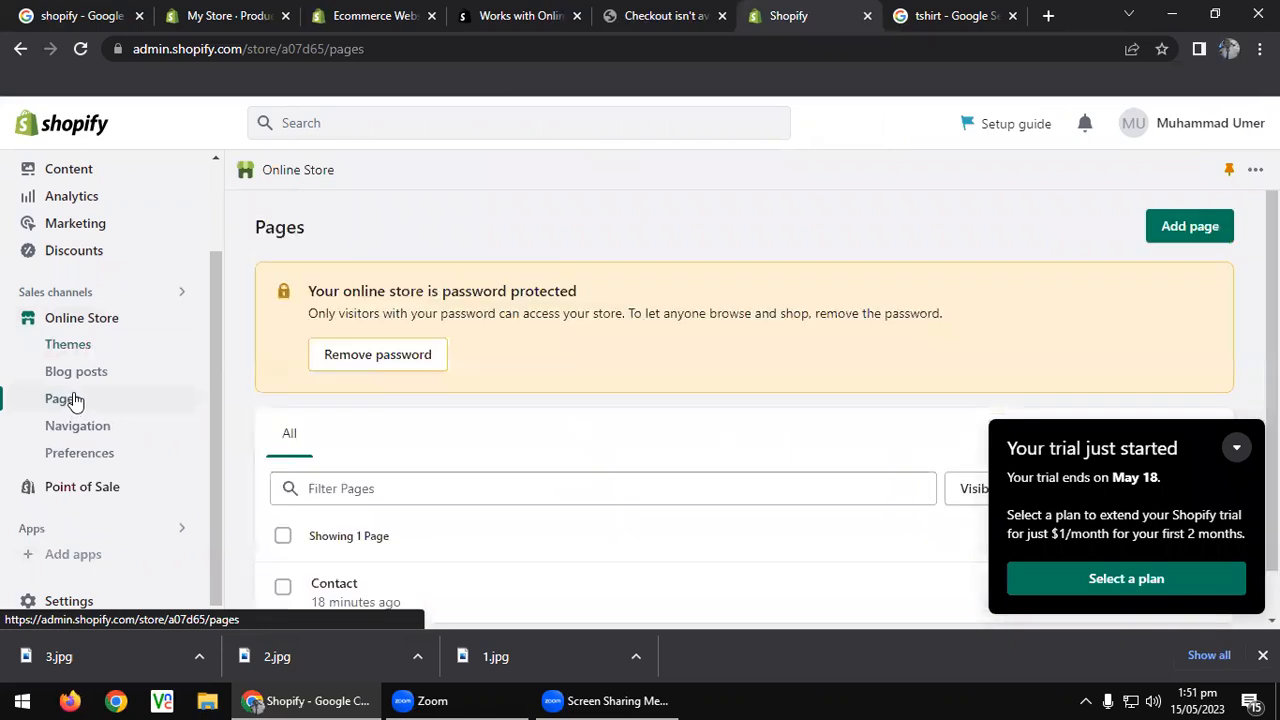
scroll(523, 389, down, 1)
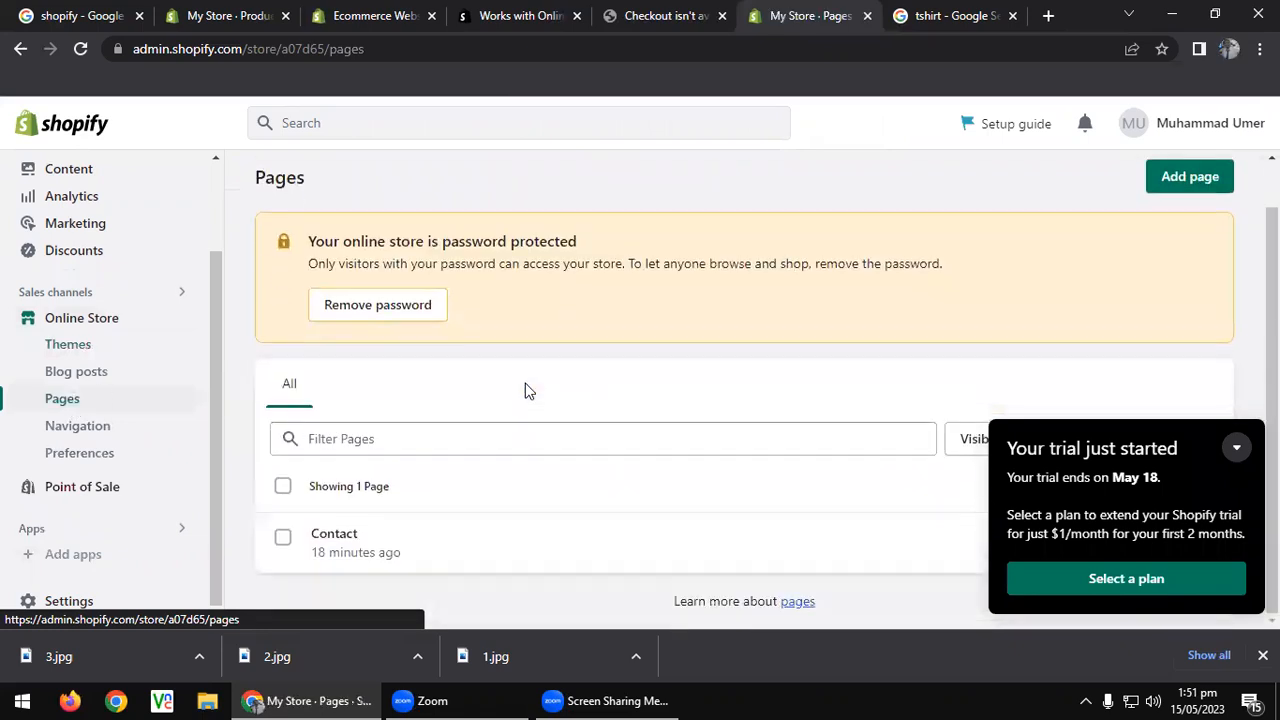
click(1235, 449)
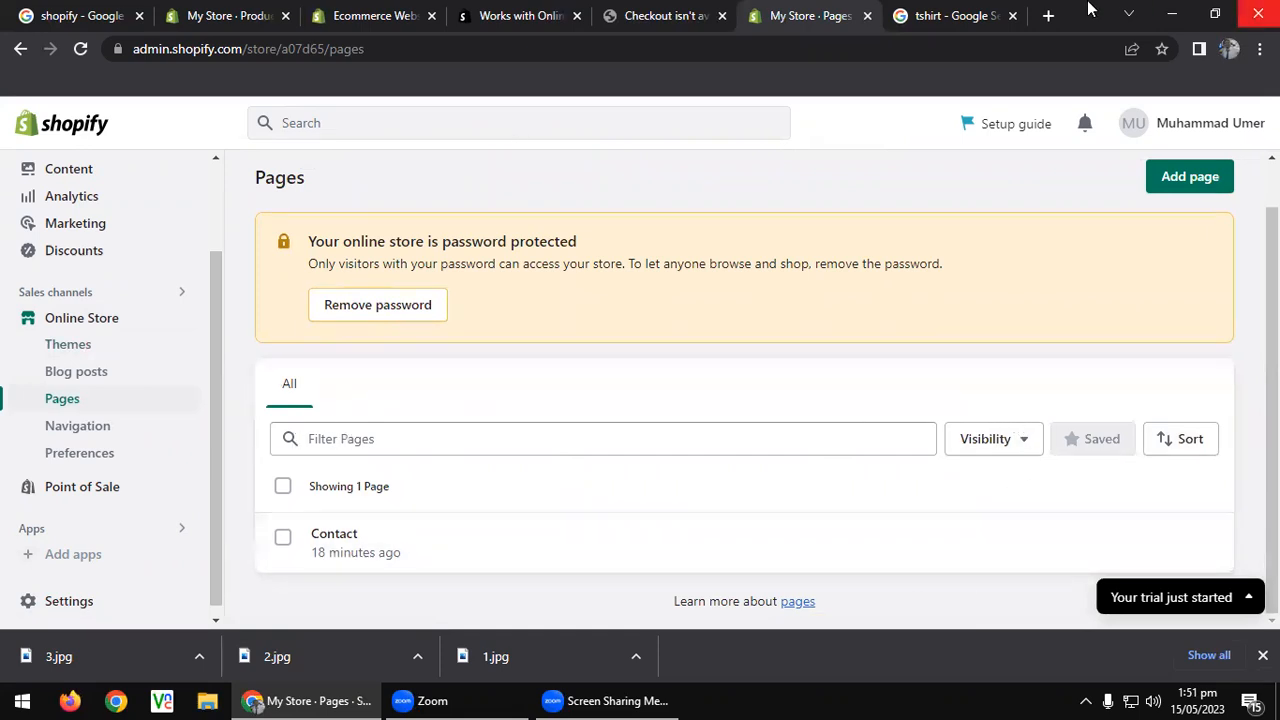
click(640, 15)
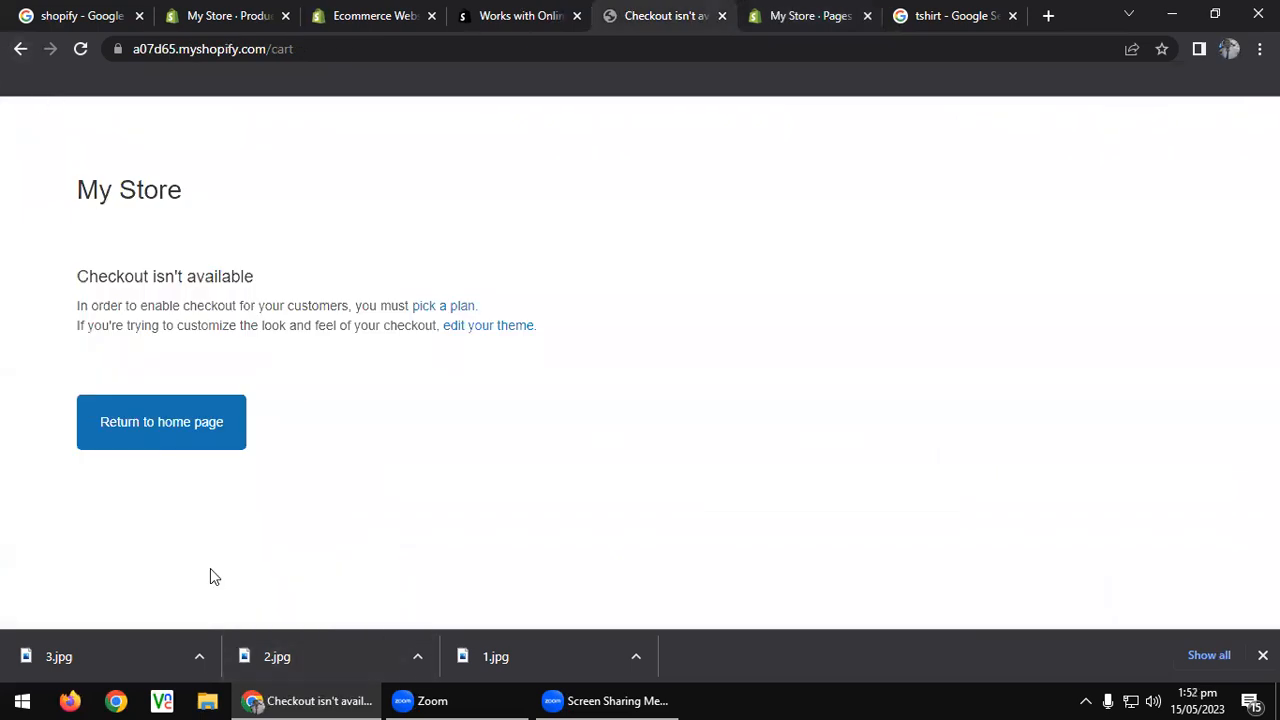
Go from the store home page through Catalog to the Contact page.
click(207, 421)
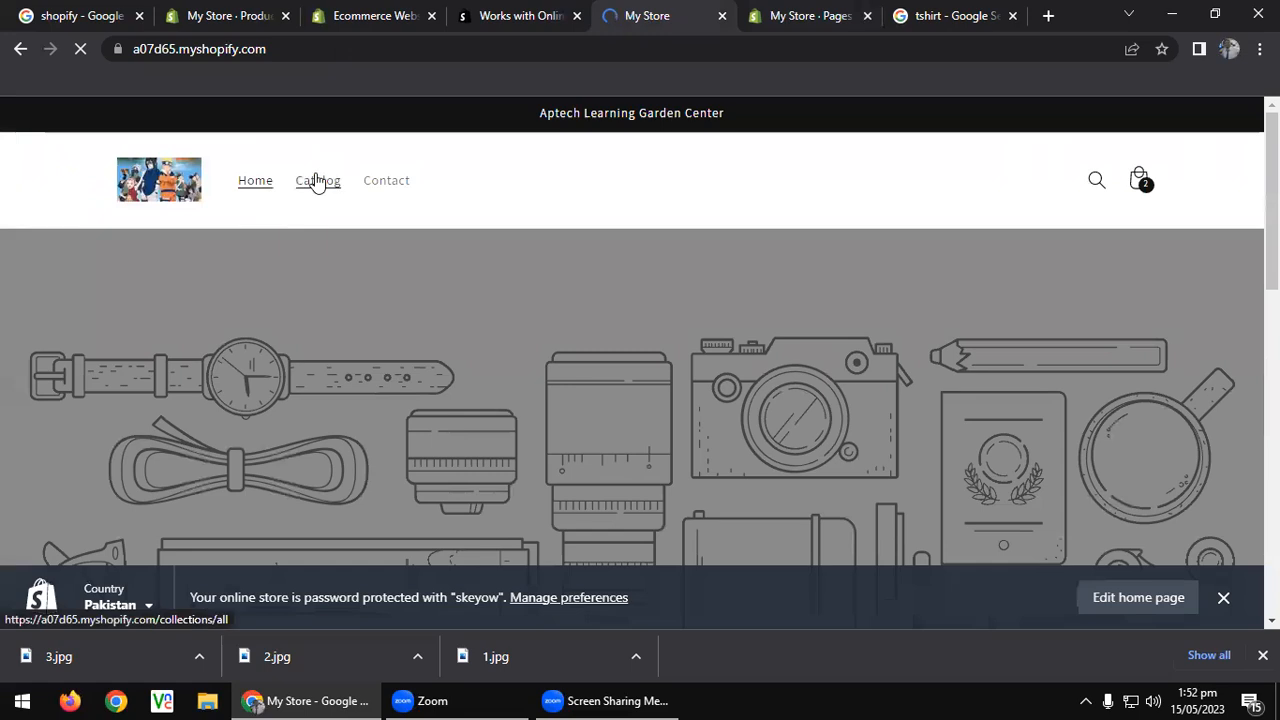
click(326, 182)
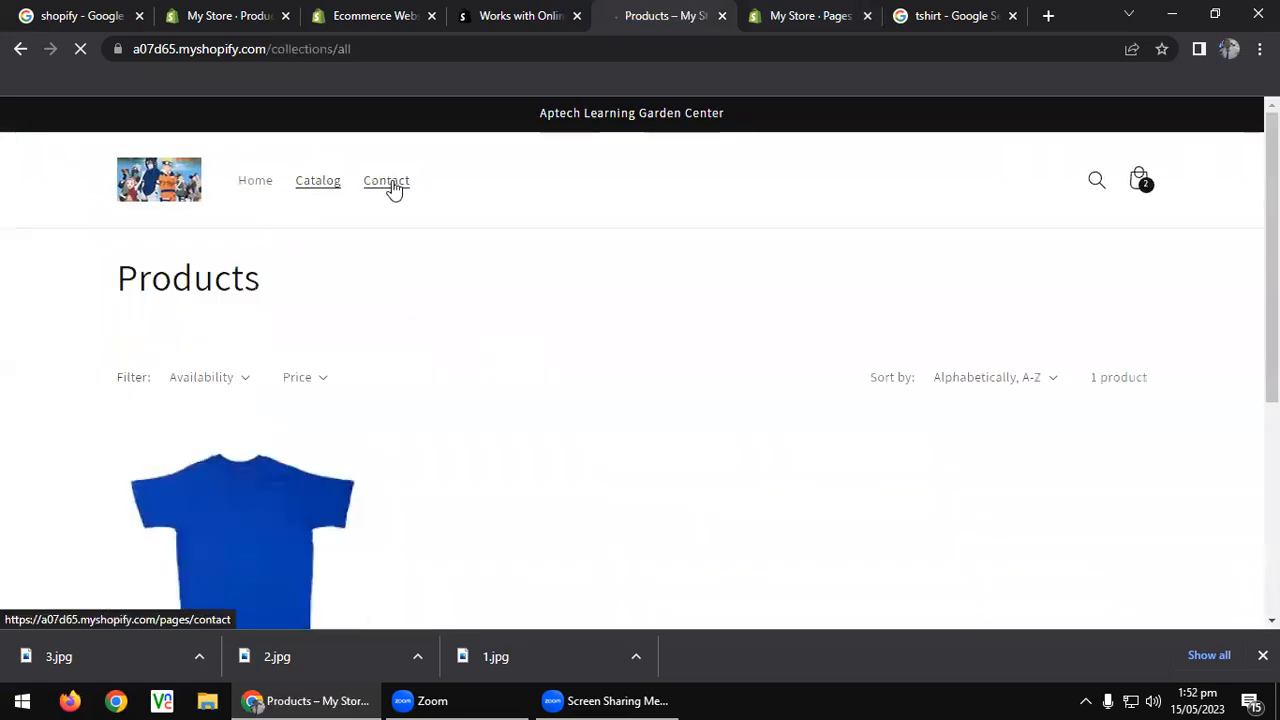
click(393, 189)
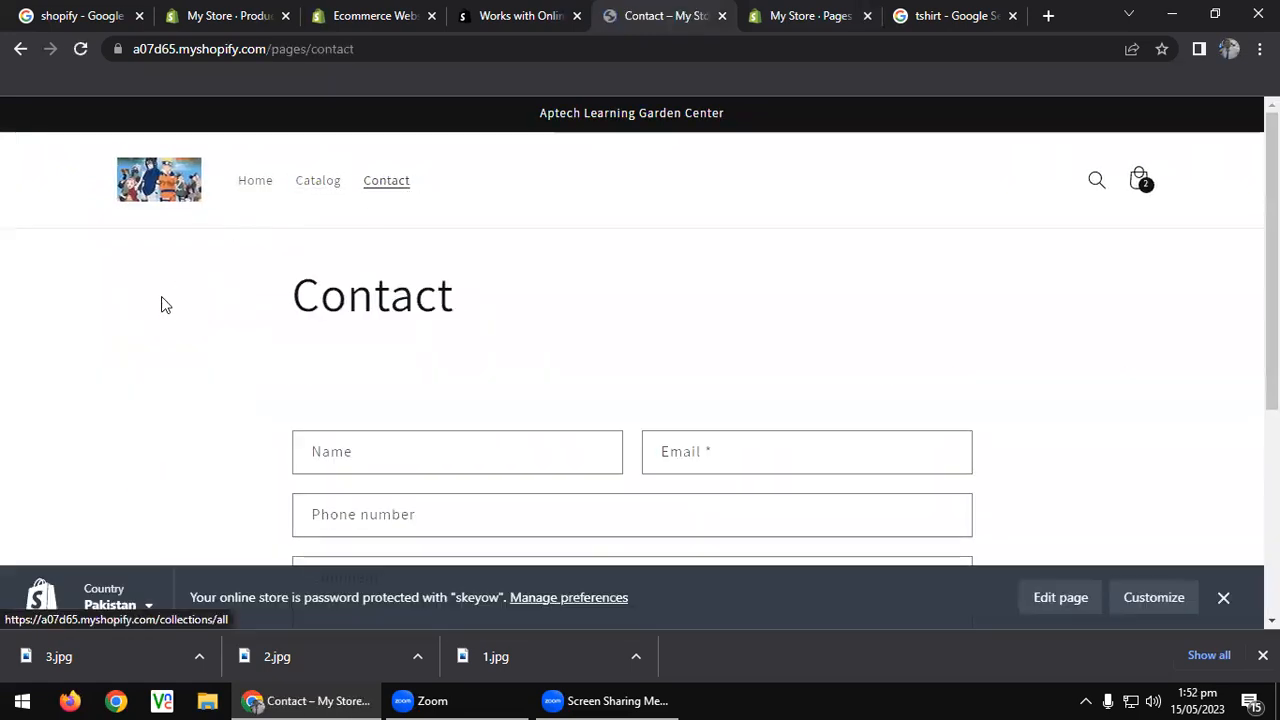
scroll(150, 370, down, 1)
scroll(154, 368, down, 1)
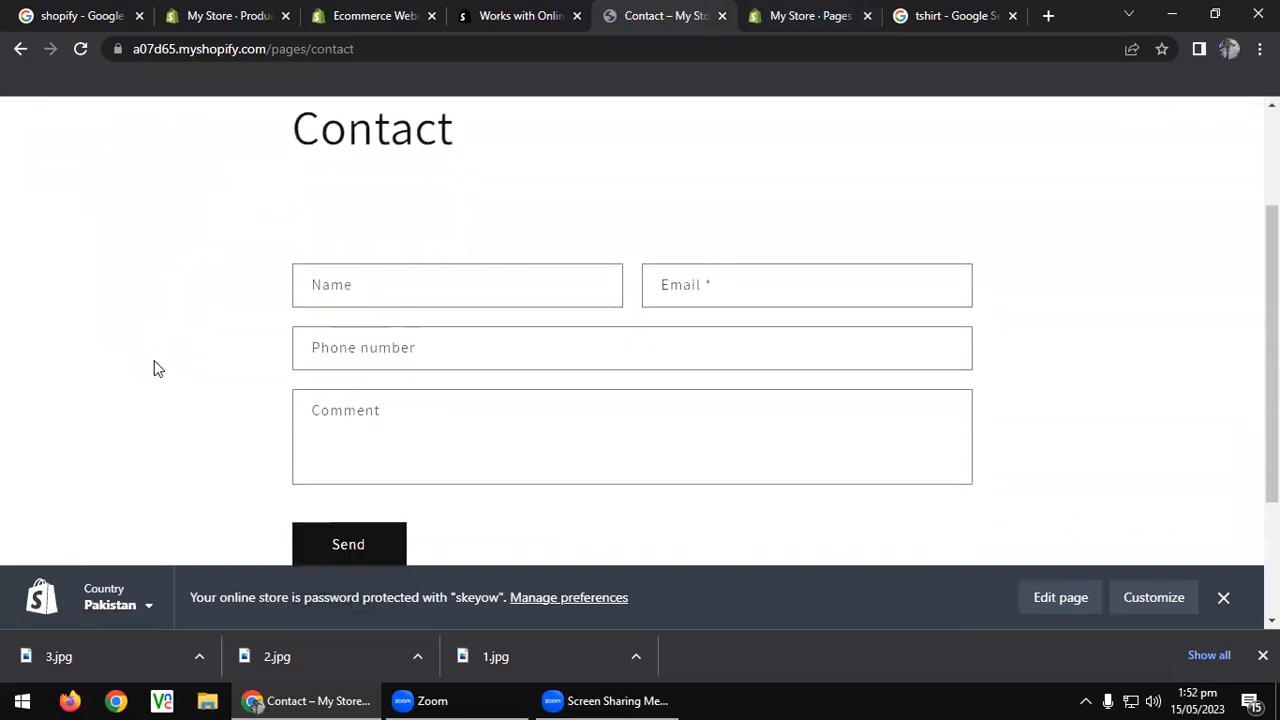
Fill the contact form with the sender's name, e-mail, phone number and comment.
click(469, 252)
key(Tab)
key(Tab)
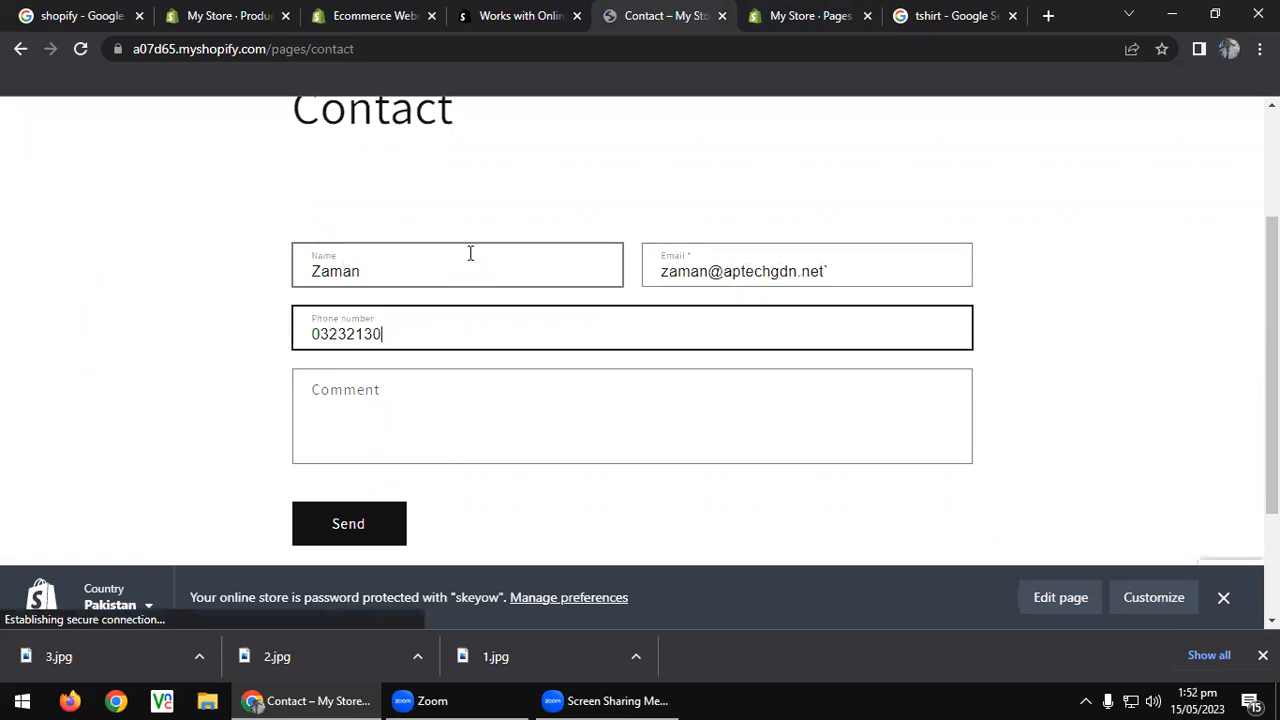
key(Tab)
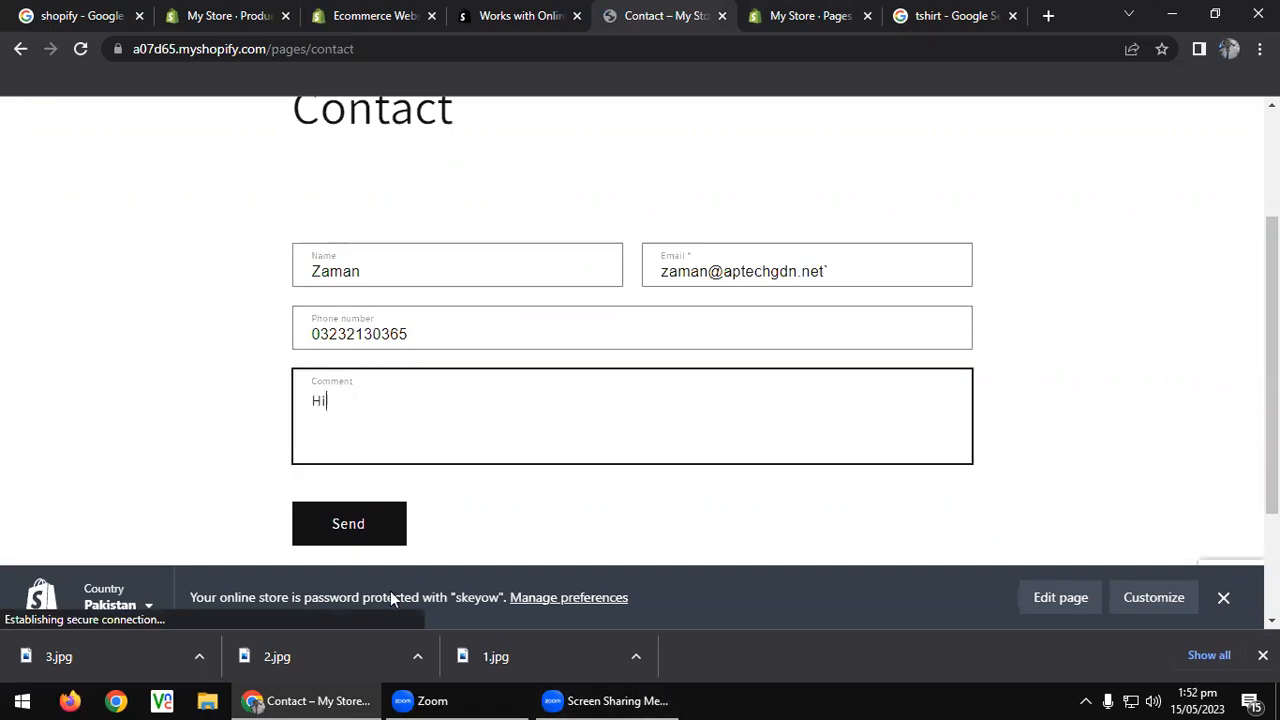
Fix the stray character in the e-mail and send the form, getting the thanks confirmation.
click(354, 536)
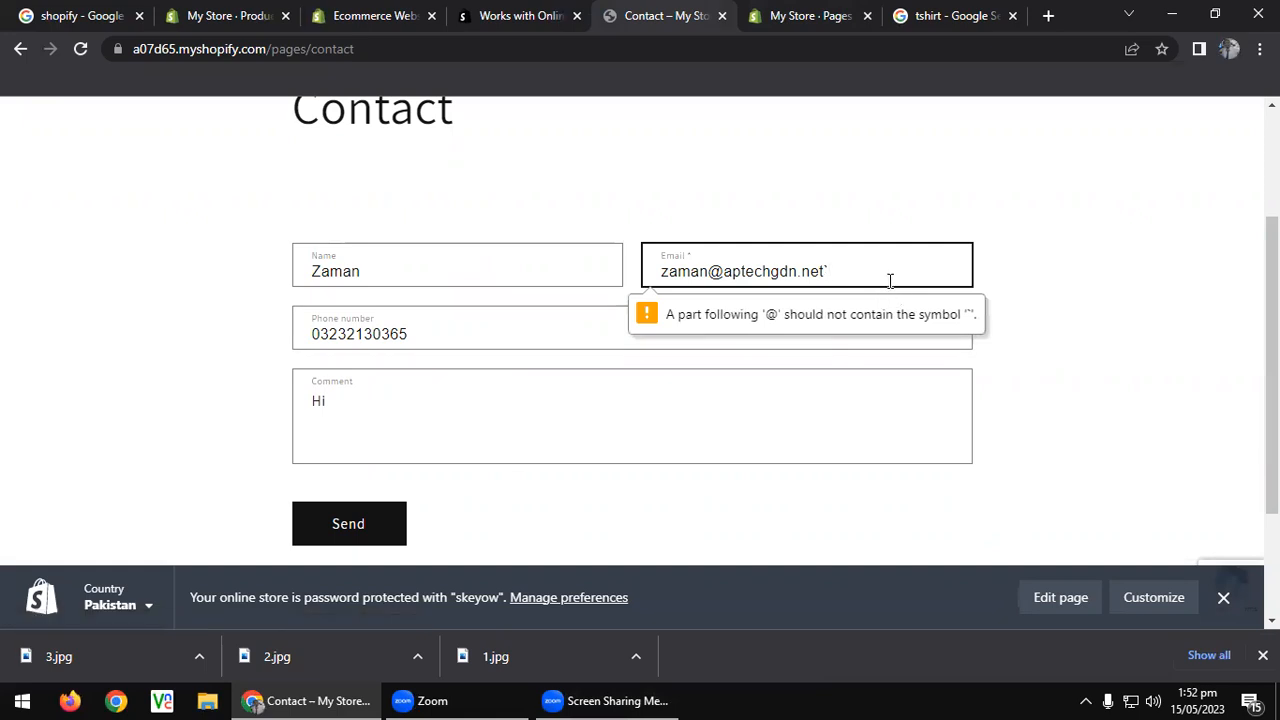
key(BackSpace)
click(348, 546)
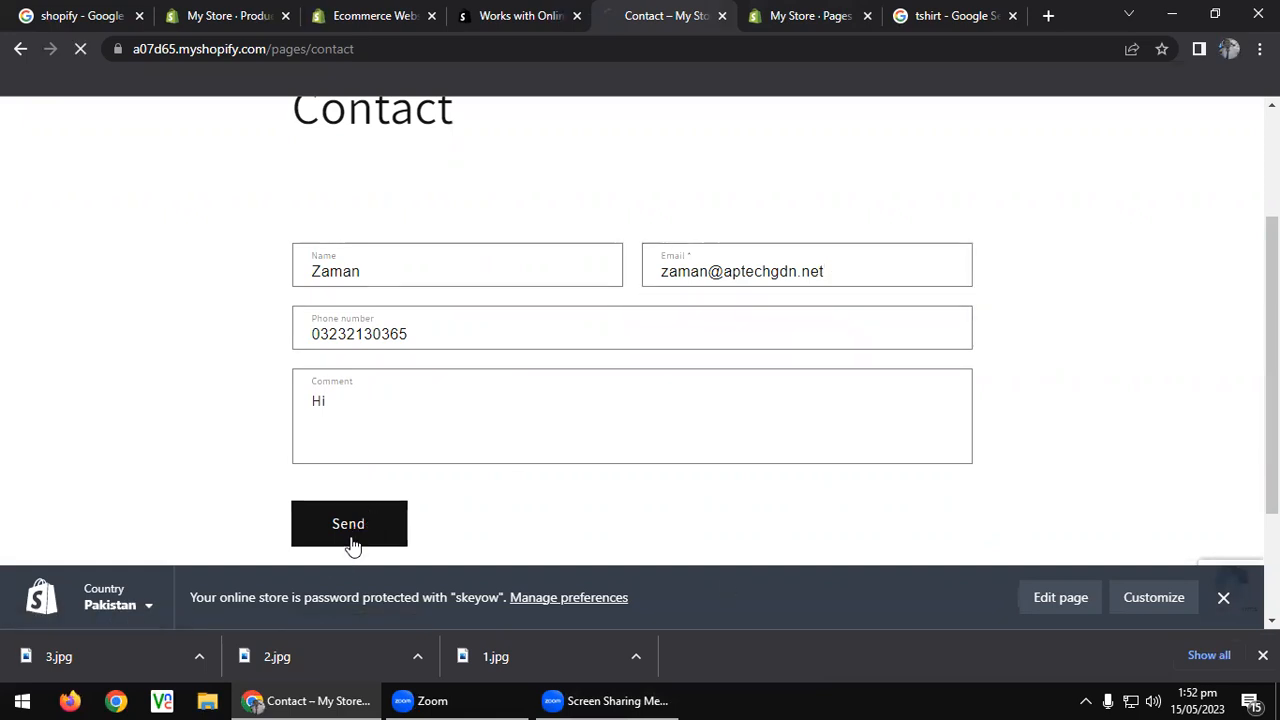
scroll(358, 536, up, 2)
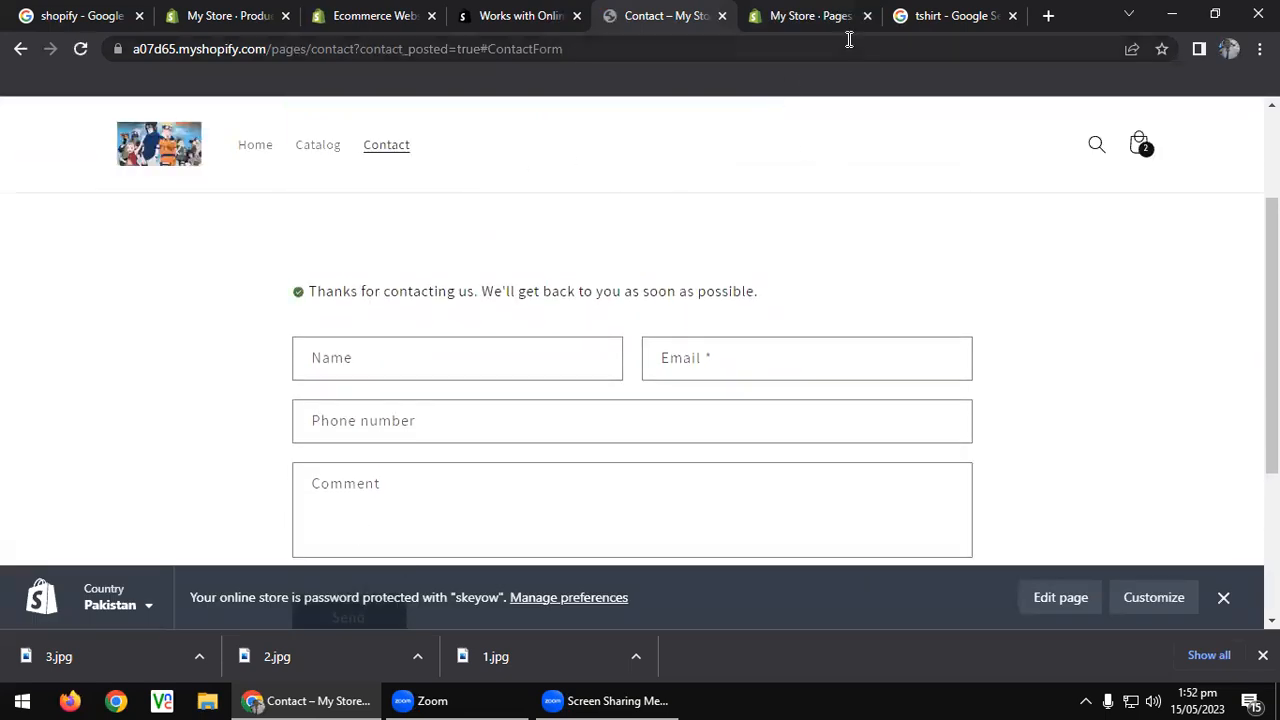
scroll(424, 328, up, 3)
scroll(424, 328, down, 5)
scroll(425, 329, up, 5)
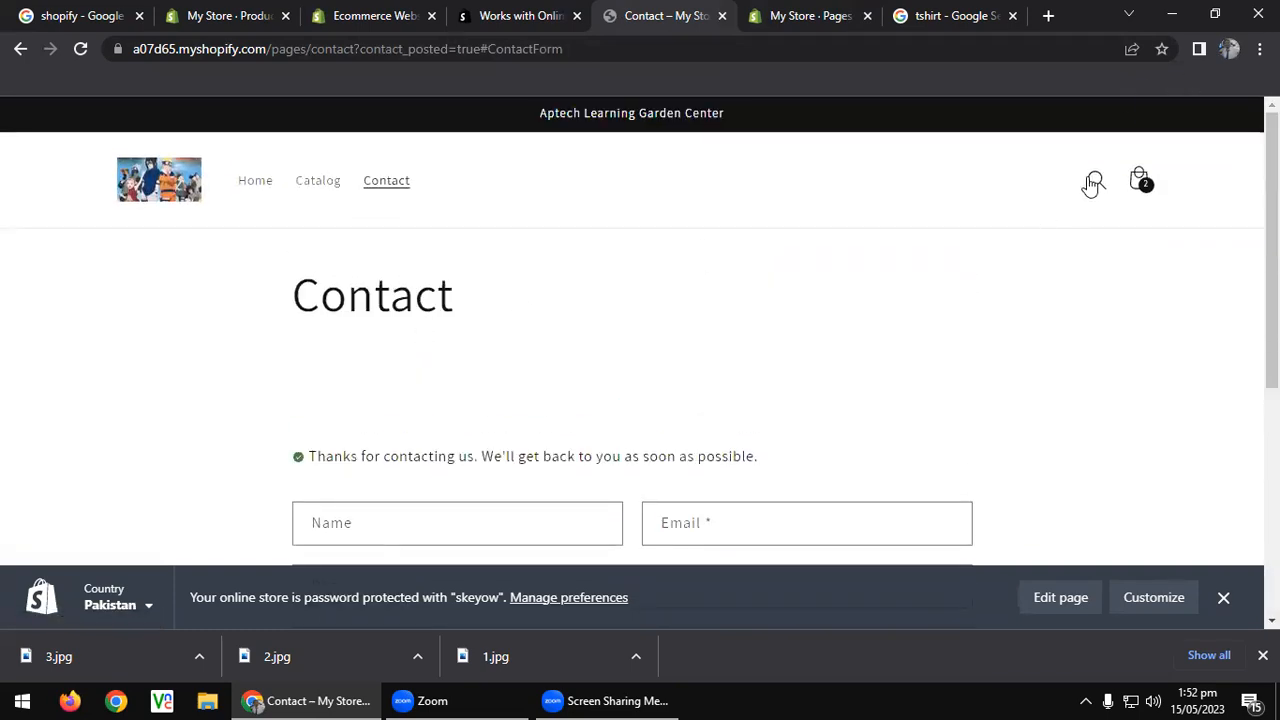
Search the storefront for 'shirt', check the single Blue Tshirt result, and open a new tab.
click(1095, 181)
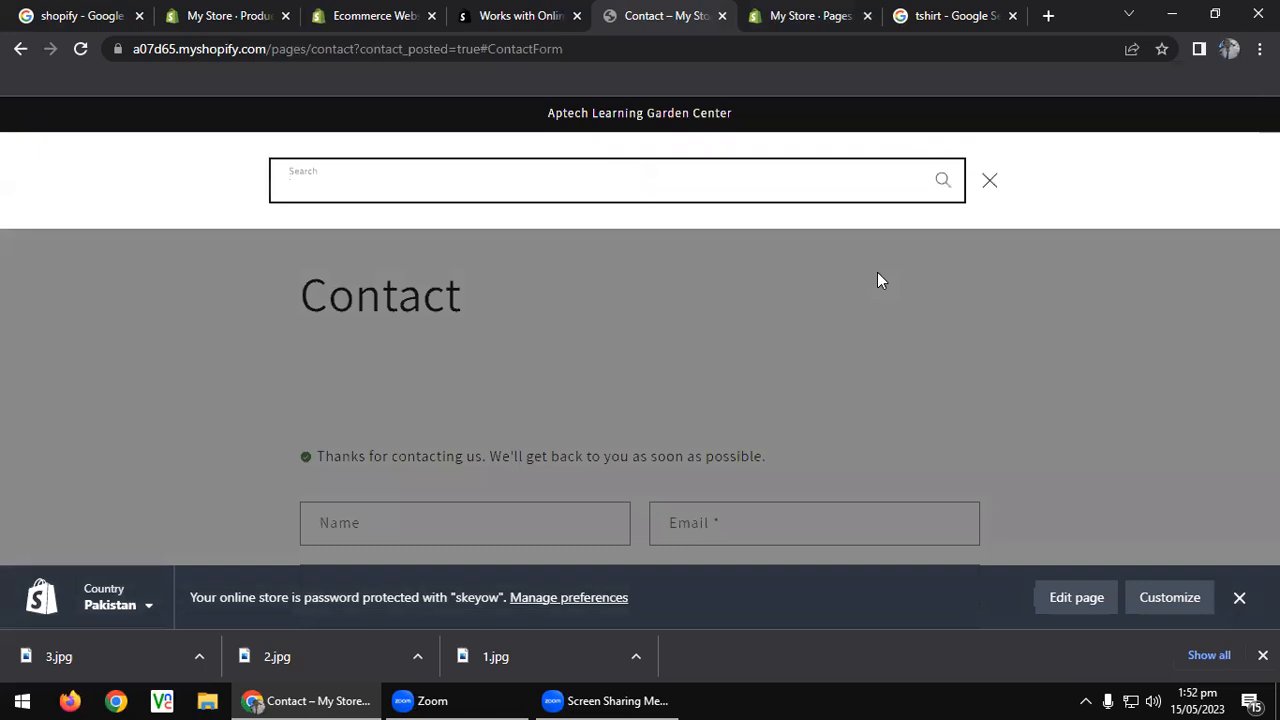
text(shirt)
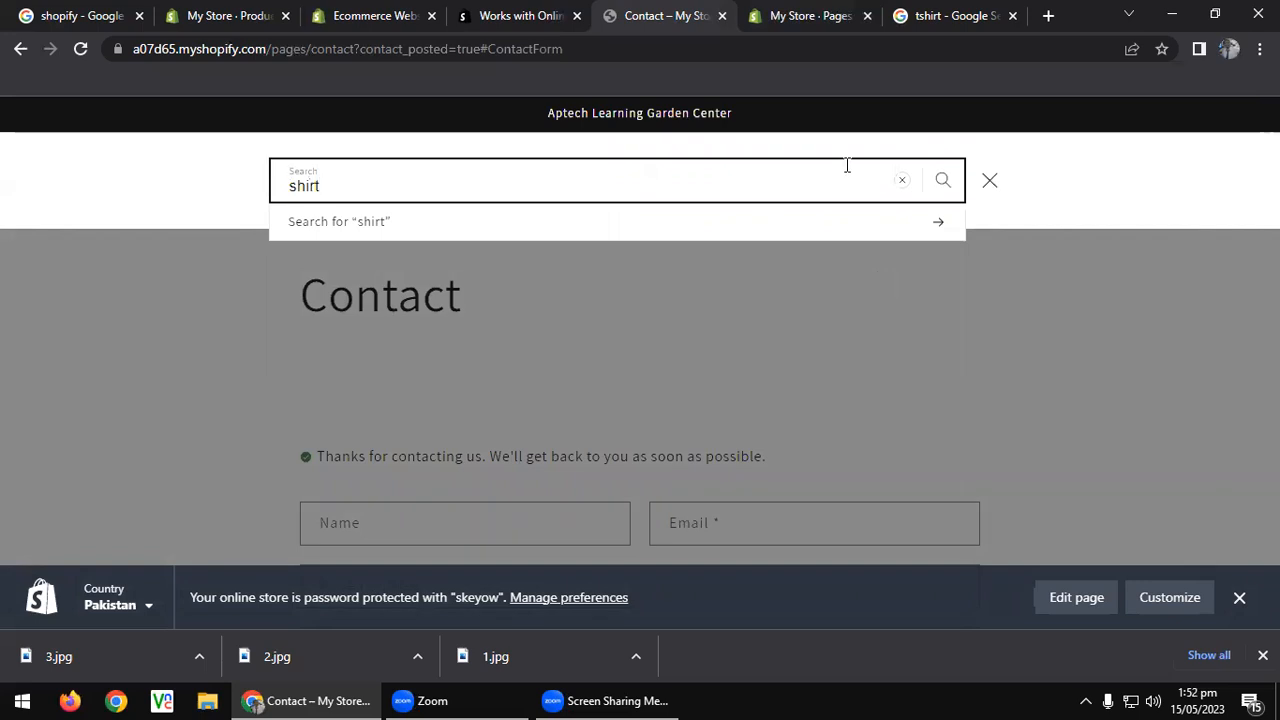
click(937, 223)
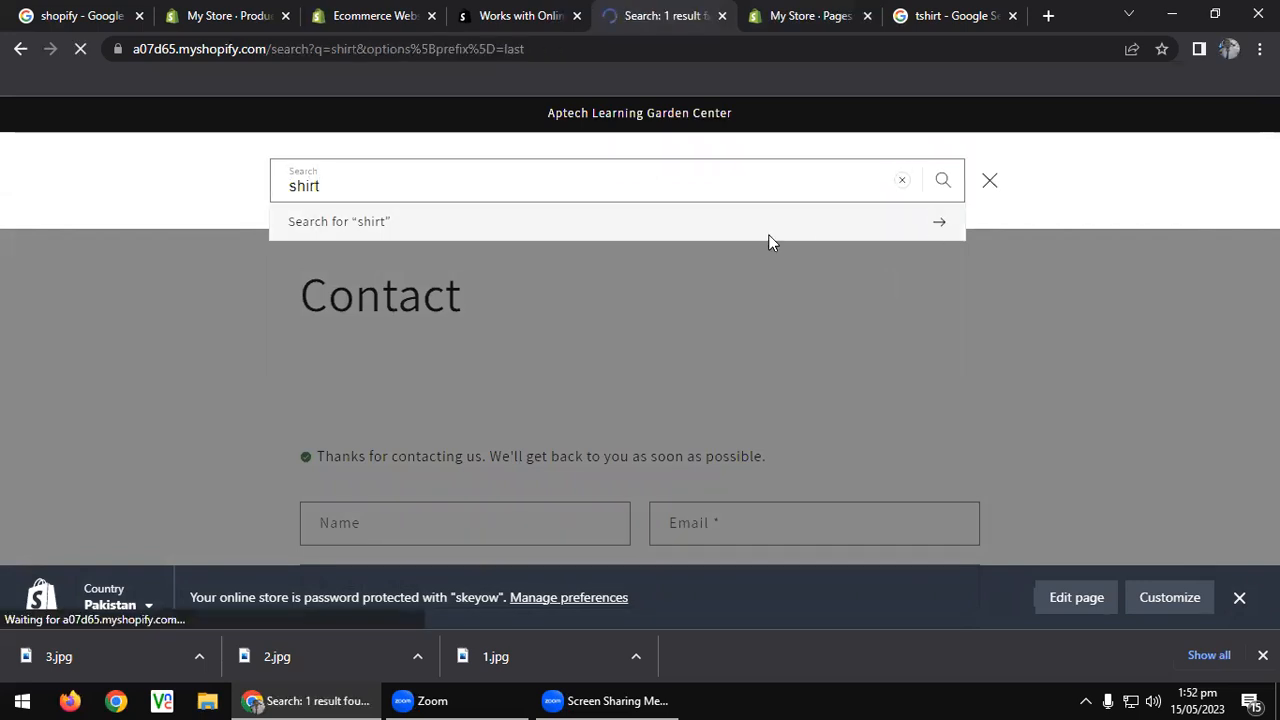
scroll(770, 242, down, 3)
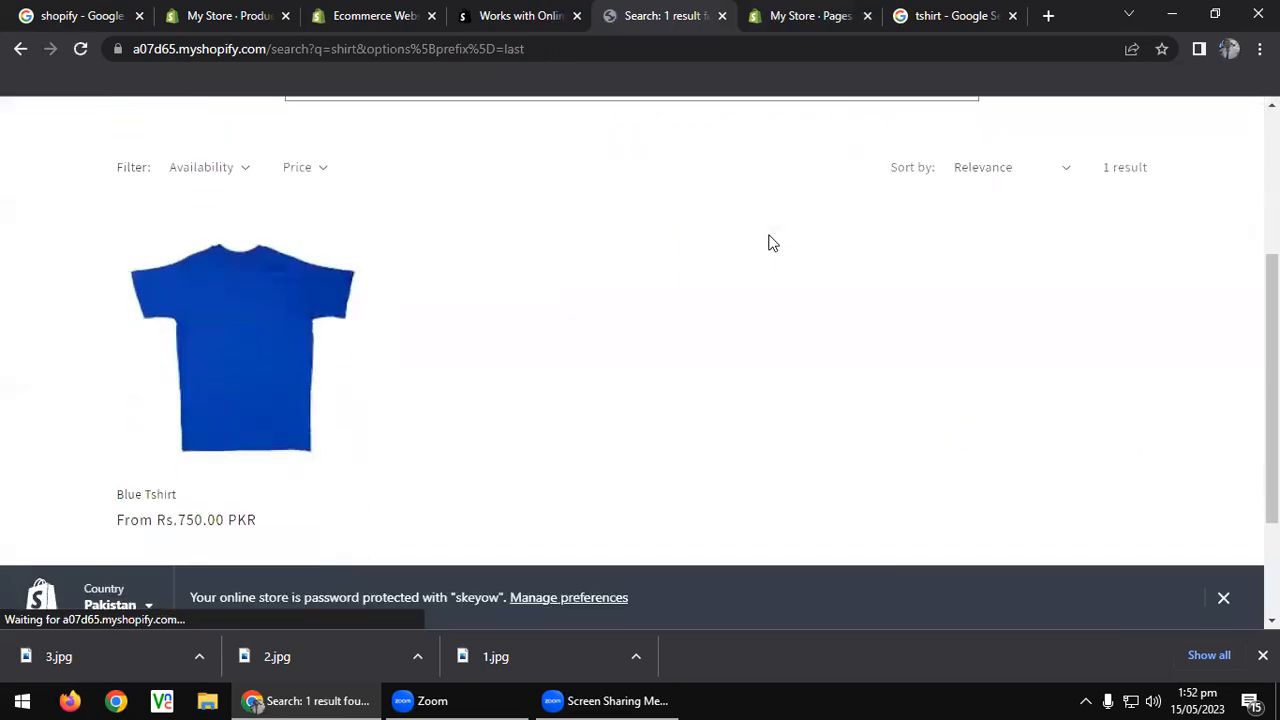
scroll(500, 274, up, 3)
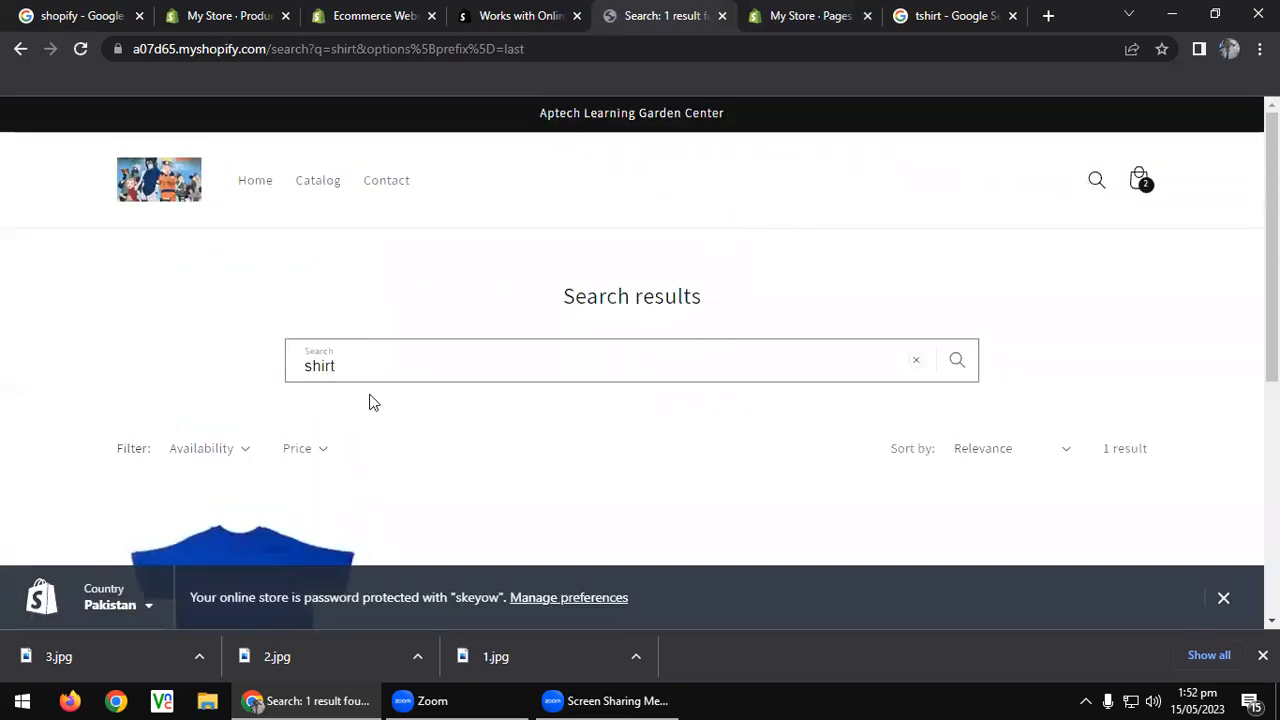
scroll(346, 429, down, 2)
scroll(360, 420, down, 1)
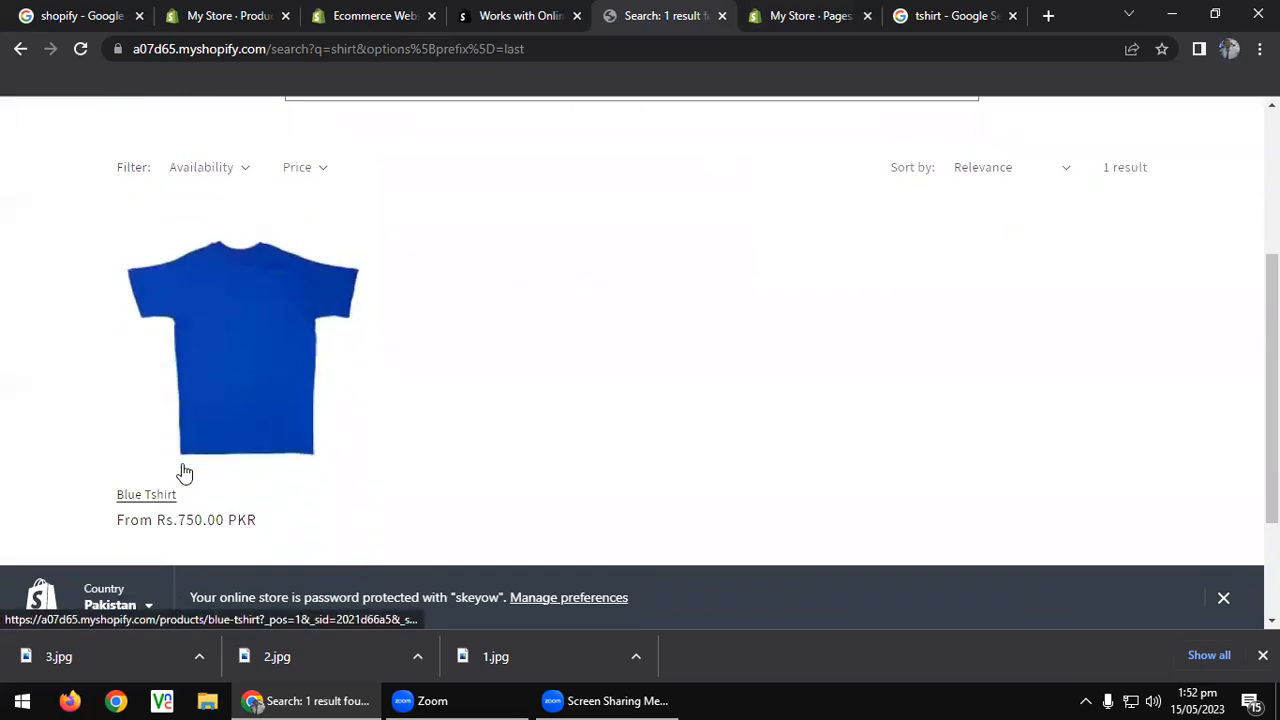
scroll(366, 400, up, 1)
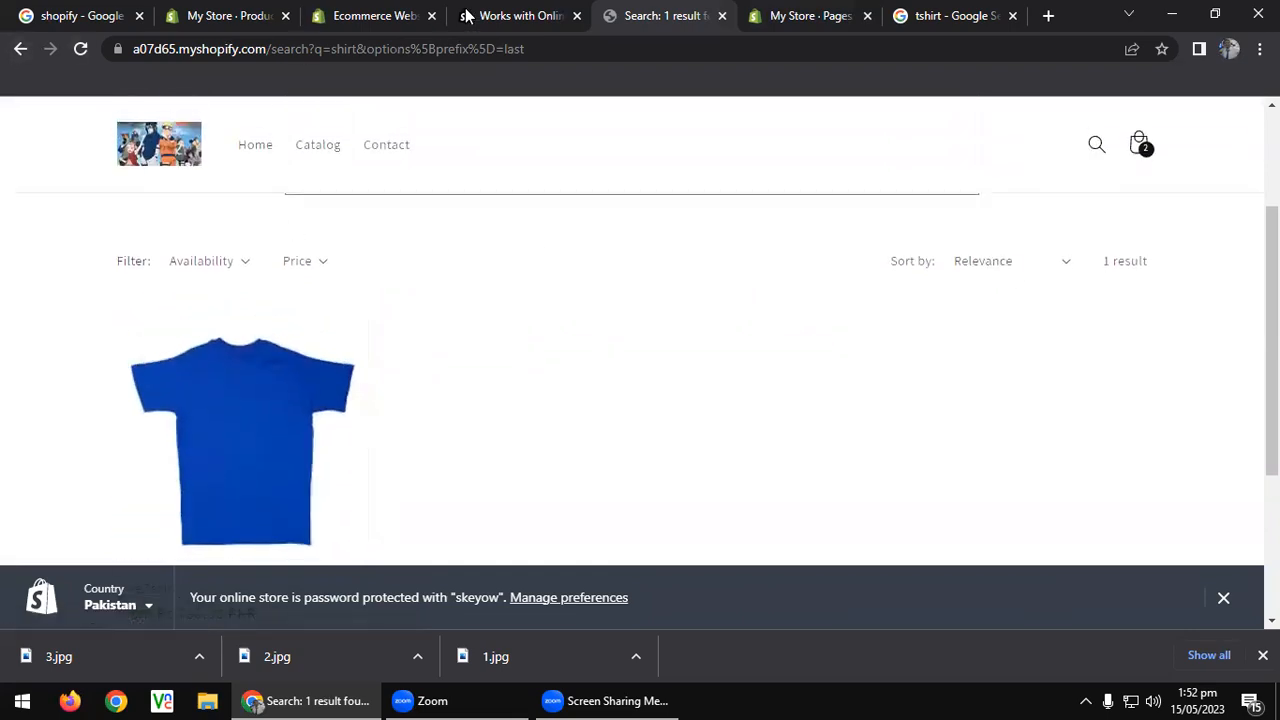
click(1048, 16)
Read the store's New customer message e-mail in Gmail, then return to the shirt search results.
click(1085, 128)
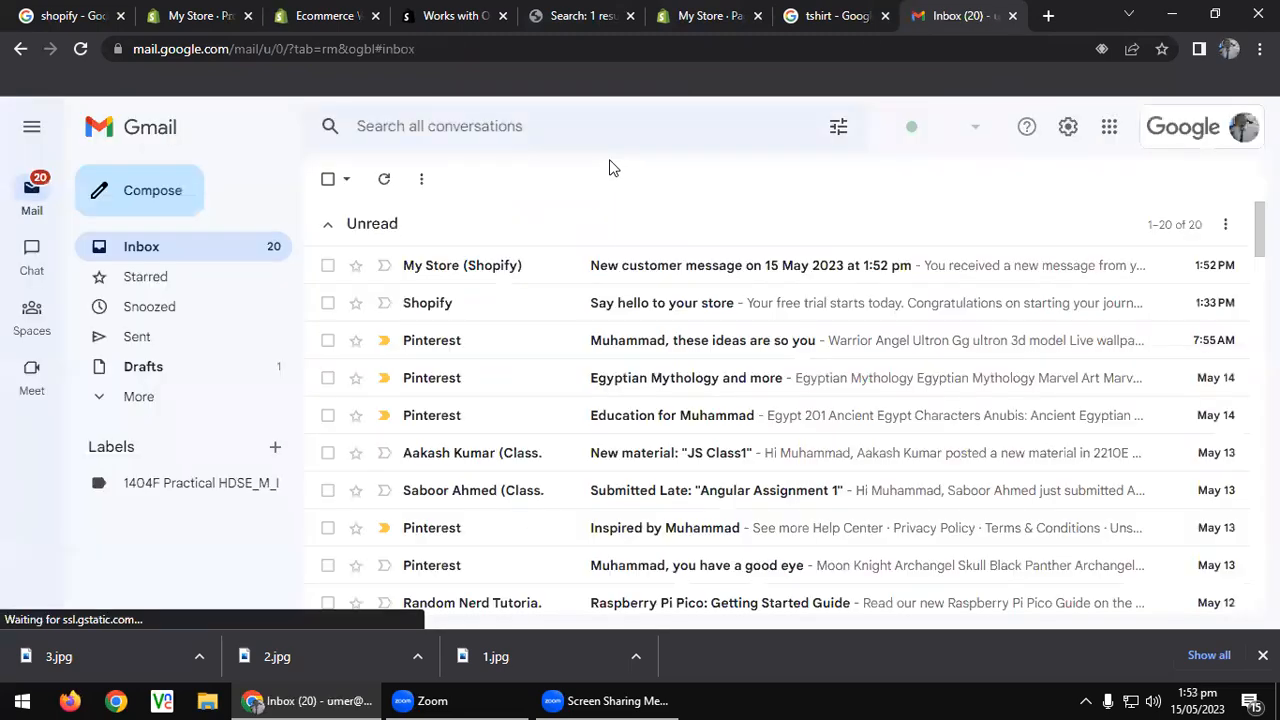
click(680, 270)
scroll(737, 434, down, 1)
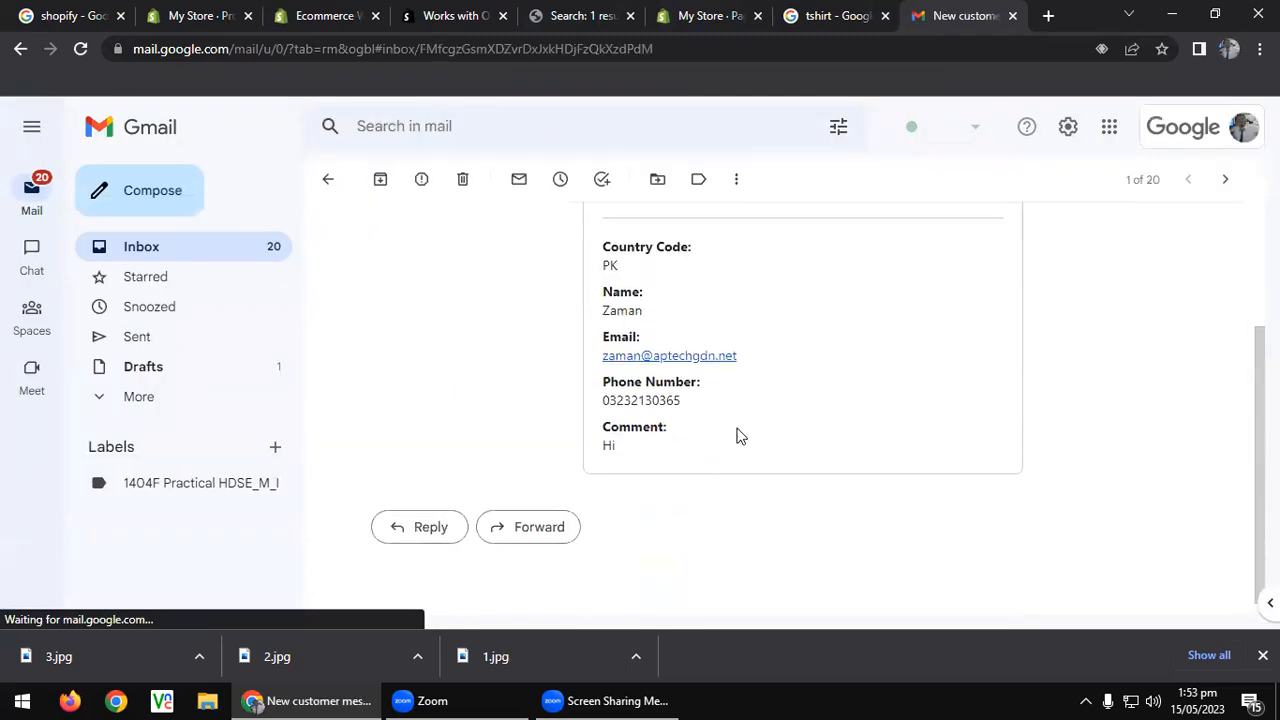
scroll(735, 408, up, 1)
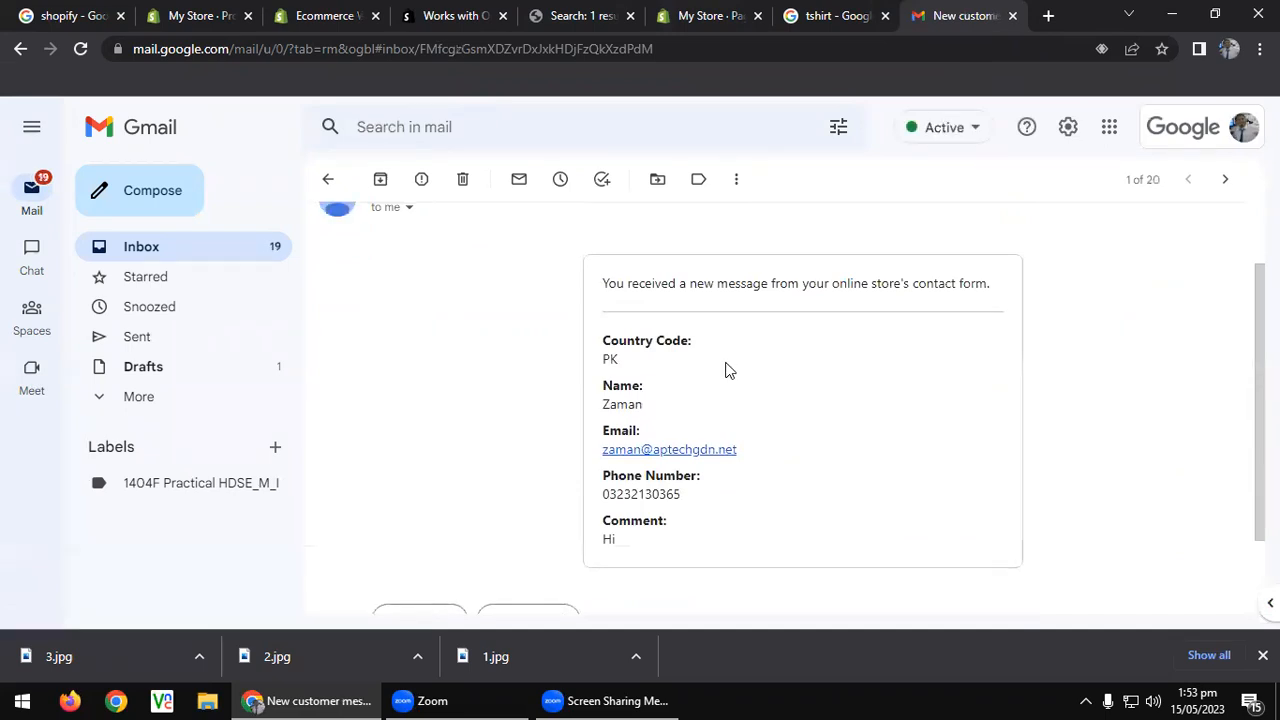
click(566, 12)
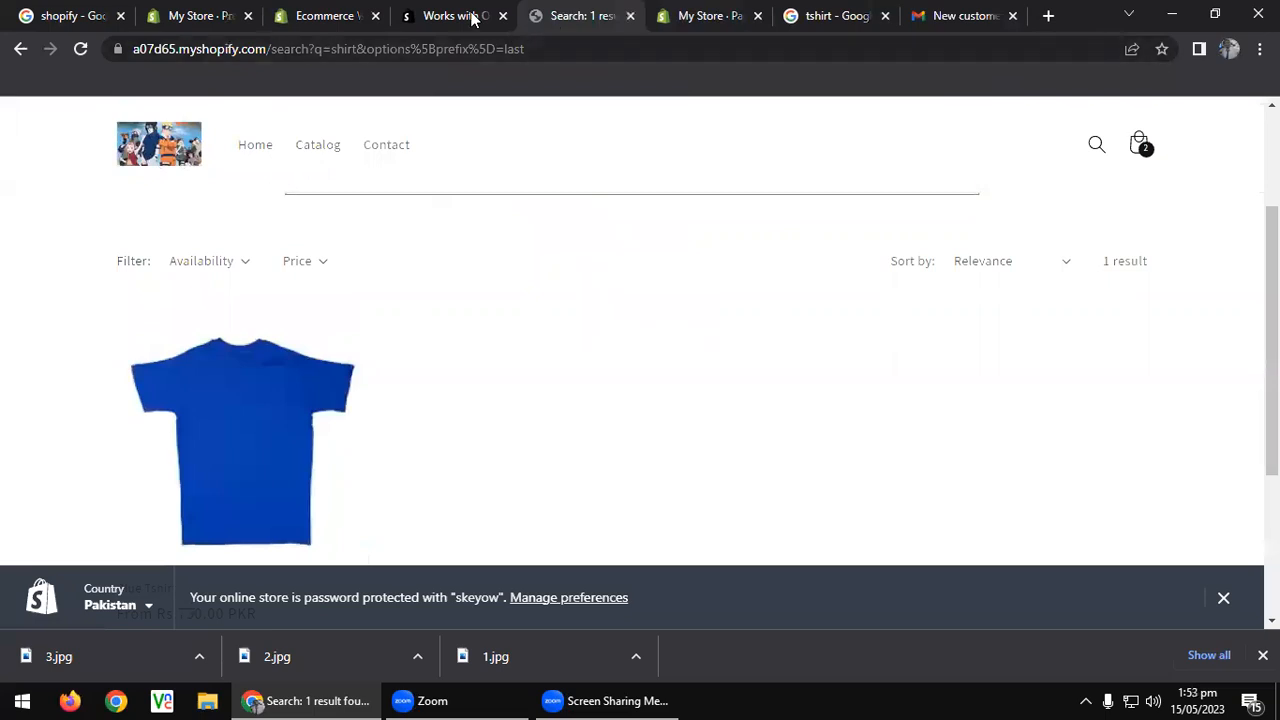
Go to the admin Pages list and start a new store page.
click(672, 8)
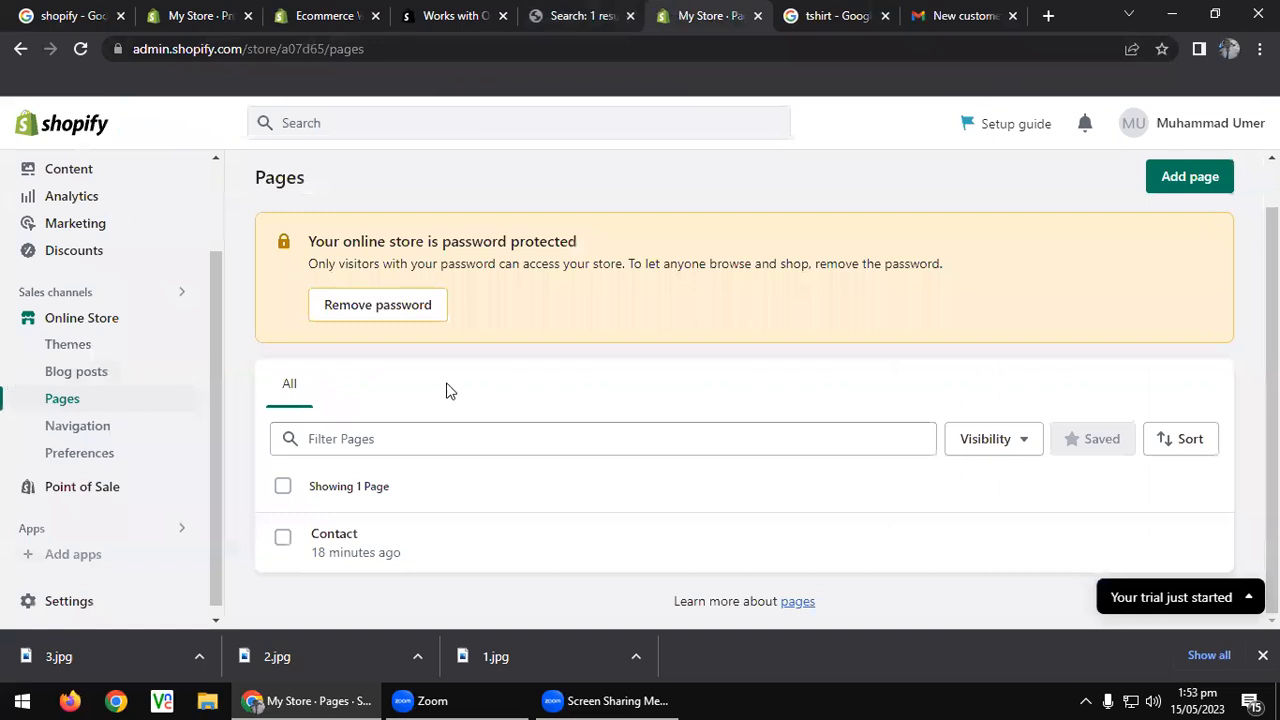
click(1190, 176)
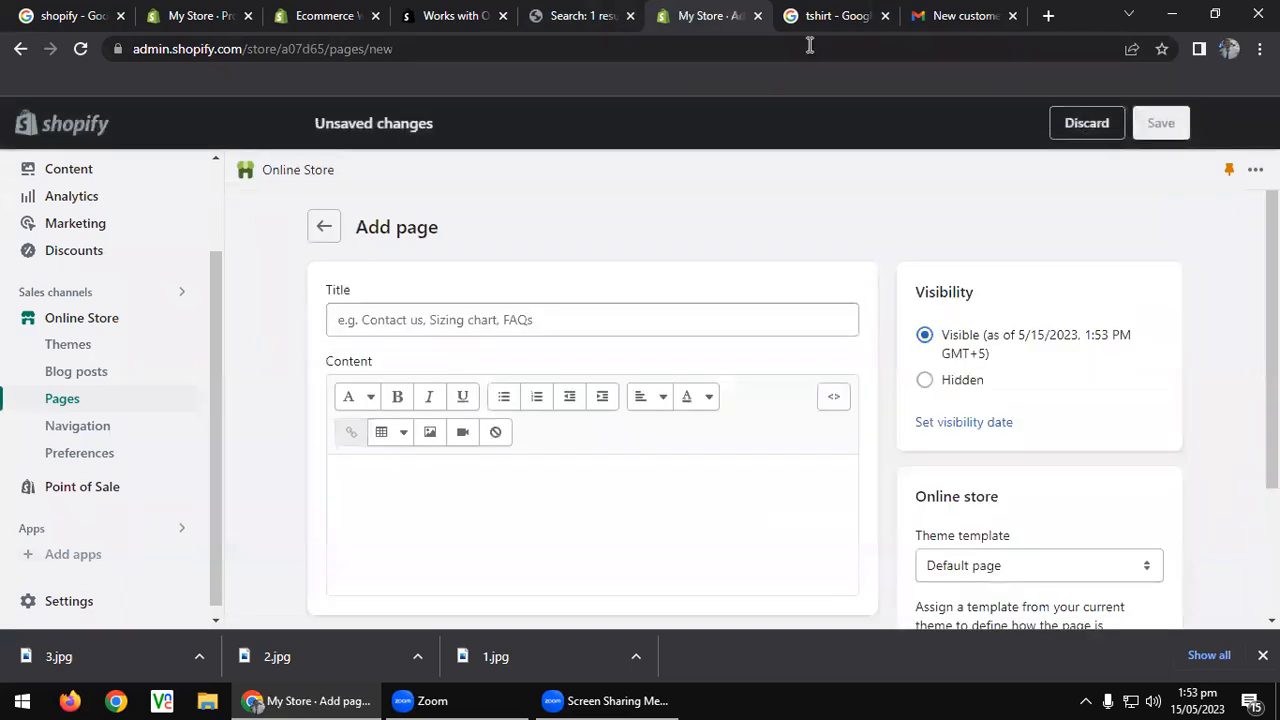
click(602, 12)
click(680, 12)
scroll(408, 357, down, 2)
scroll(408, 357, up, 1)
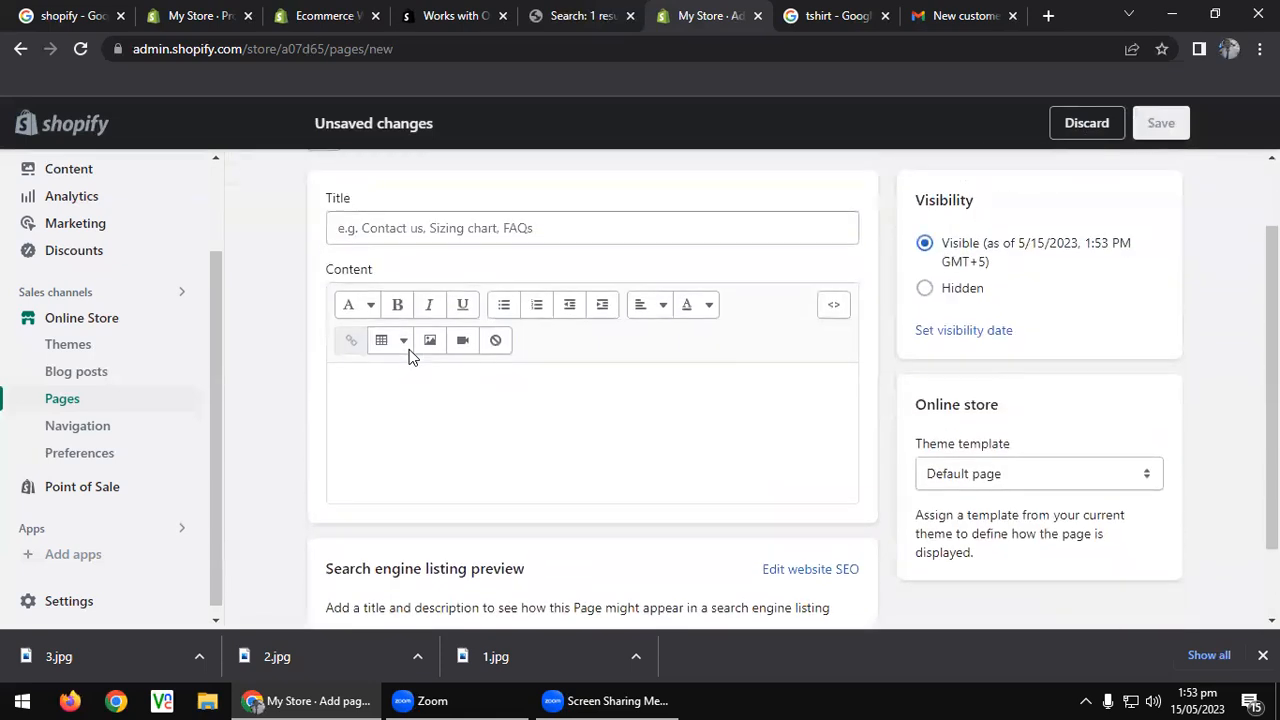
Title the page 'About Us' with the content 'Aptech Learning Garden Center'.
click(458, 229)
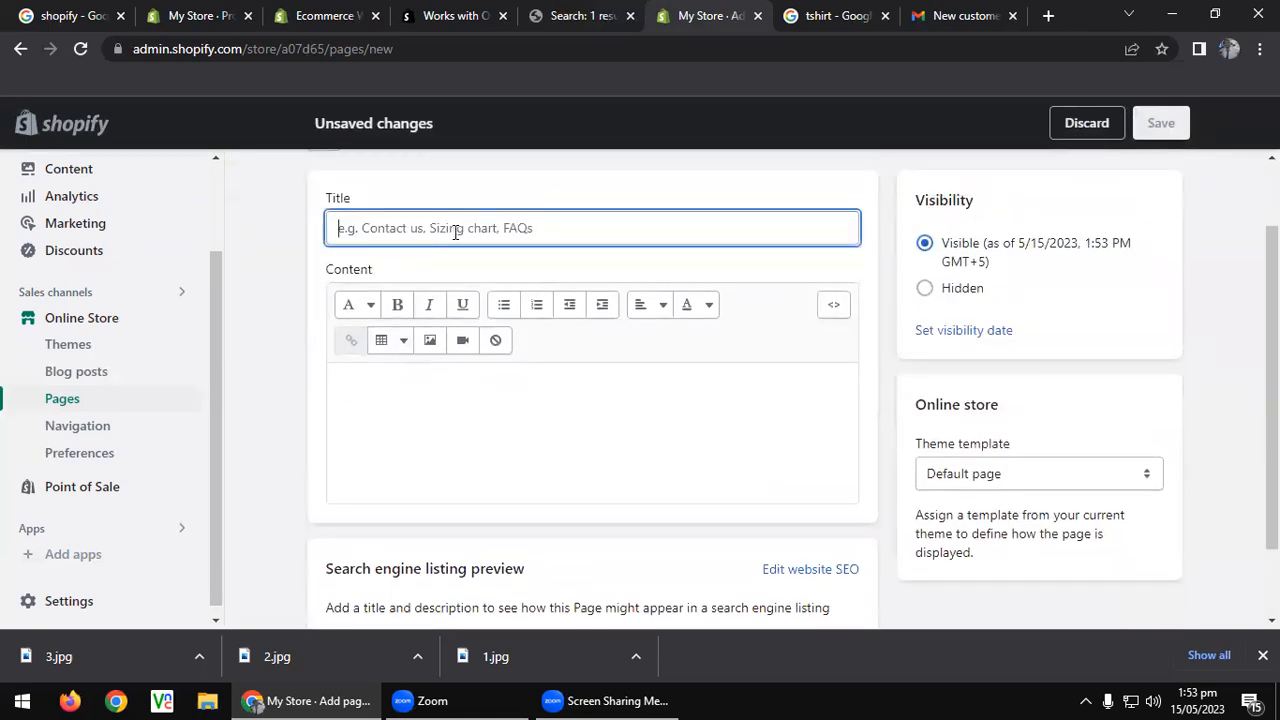
text(About Us)
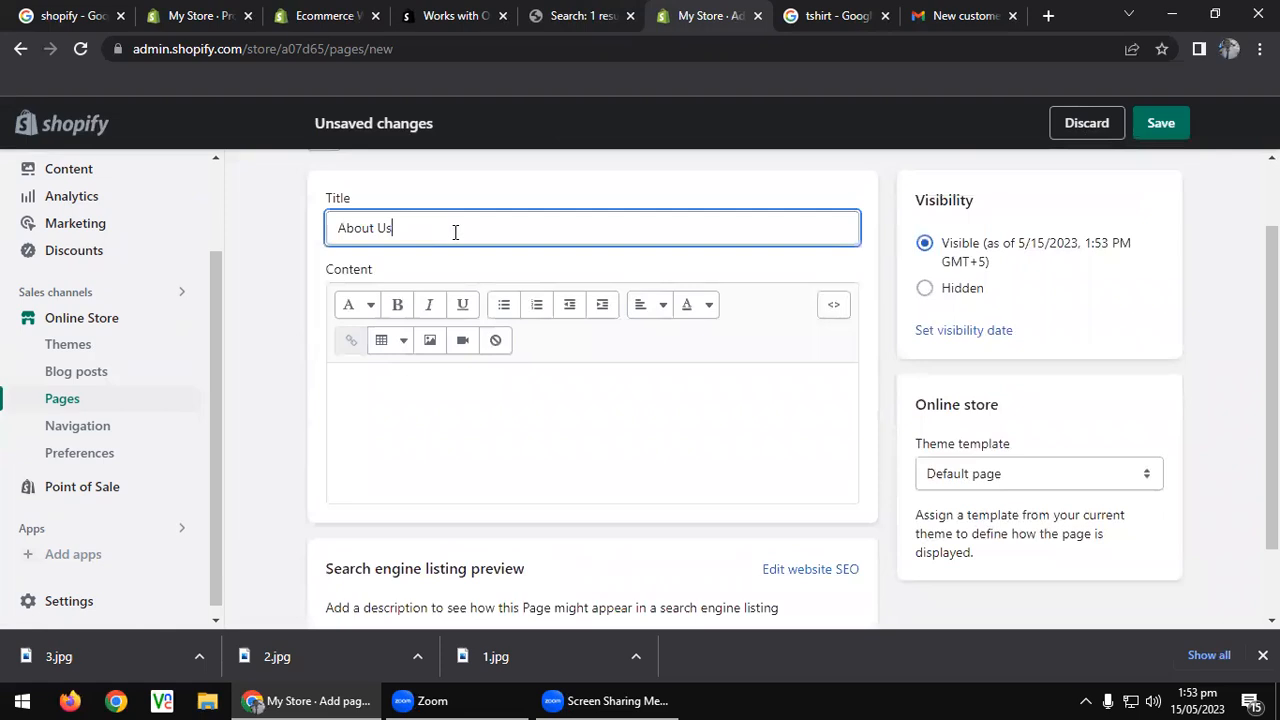
click(440, 448)
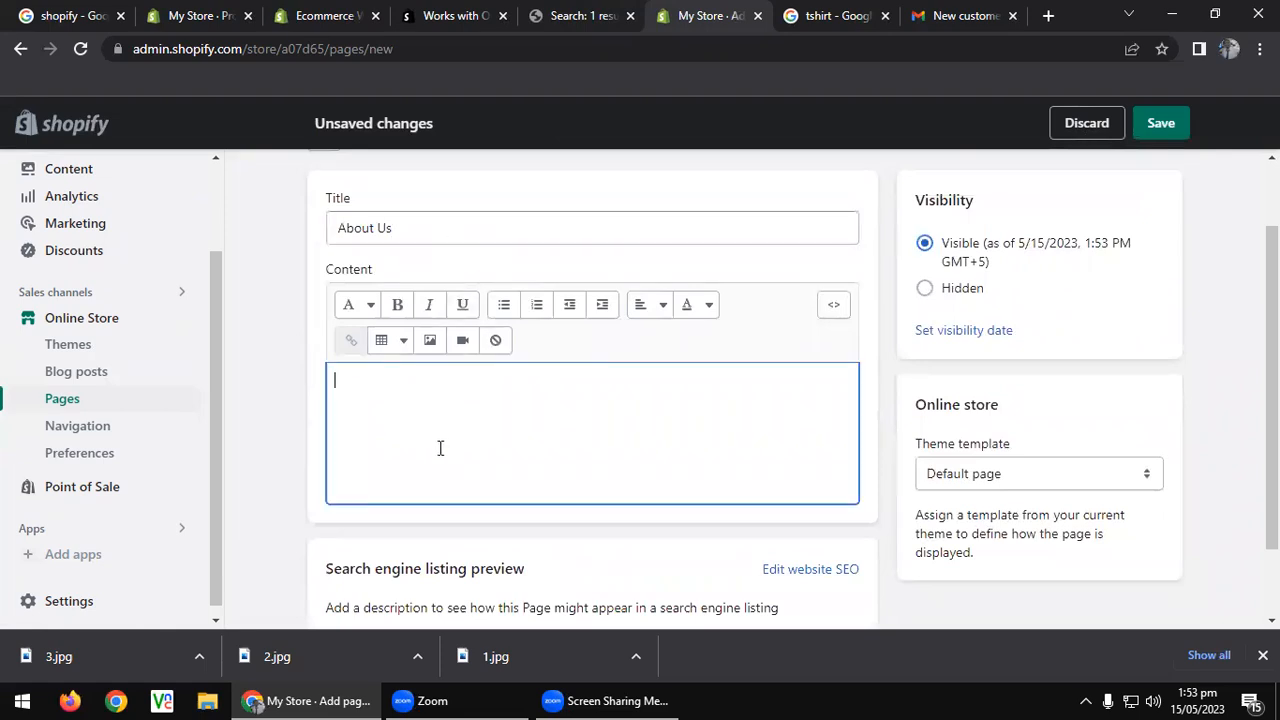
text(Apc)
key(super+period)
text(tech )
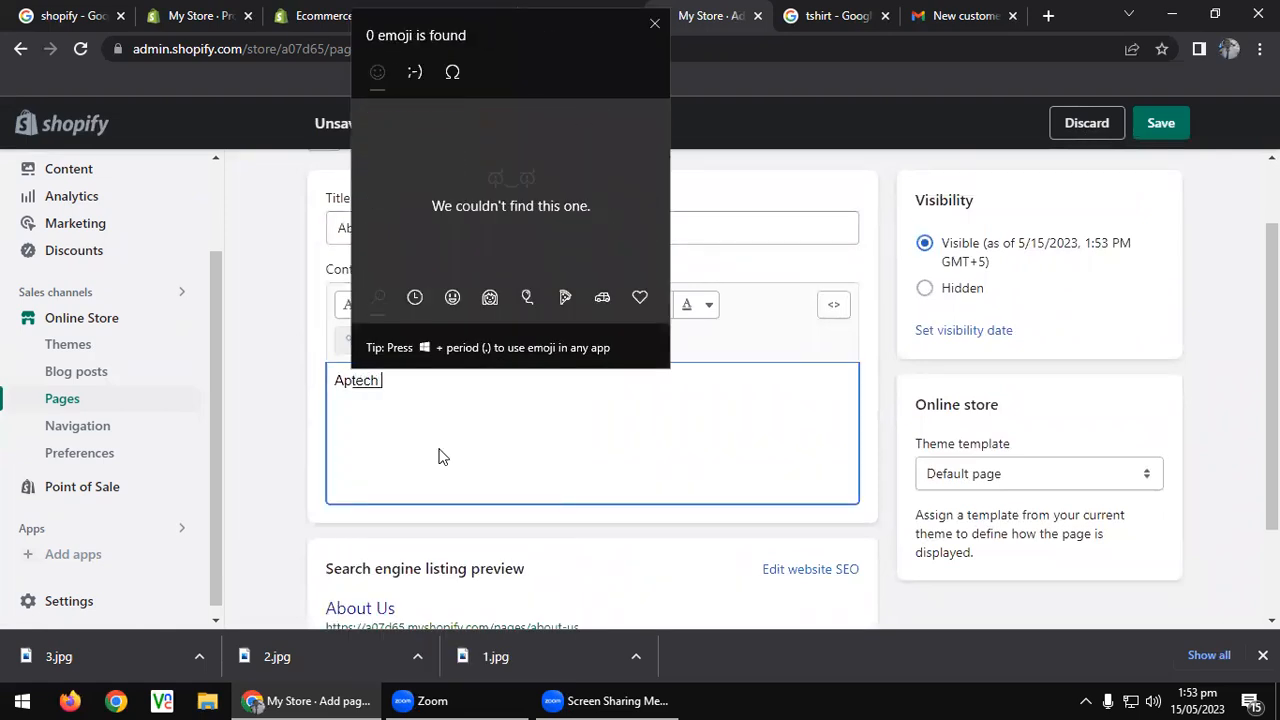
text(Learning Garden Center)
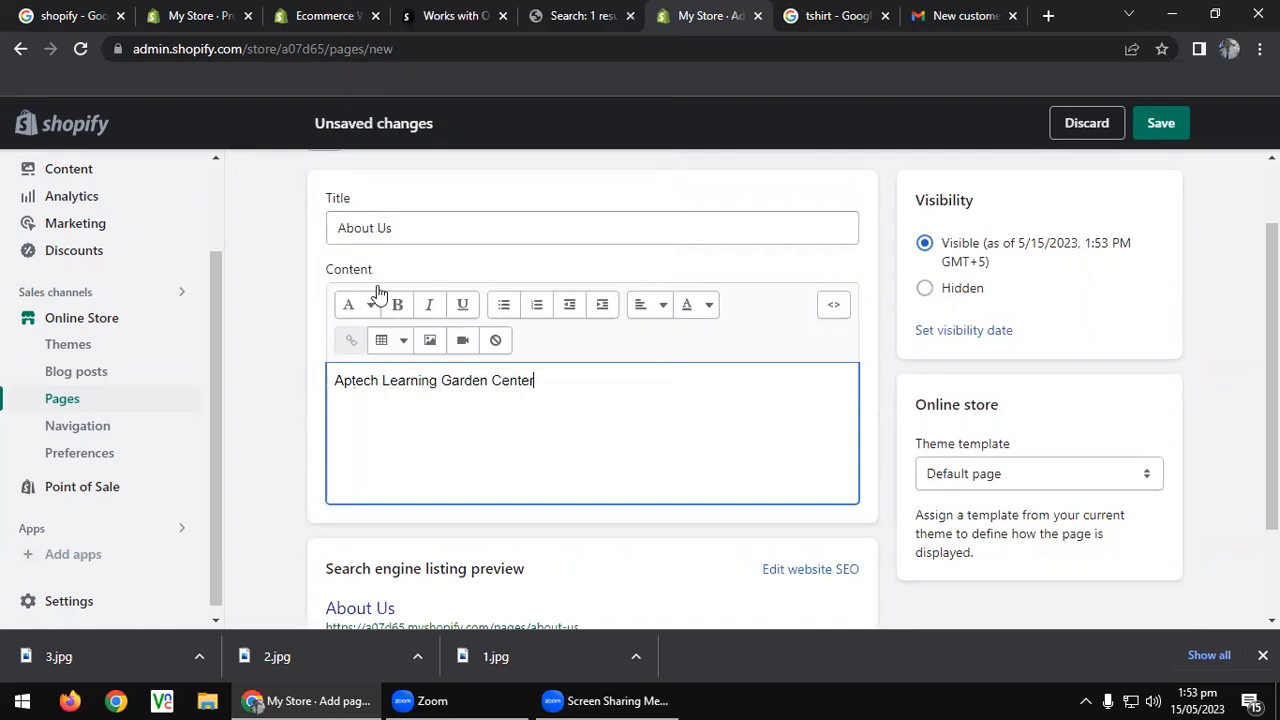
key(Escape)
Keep the Default page template and save the About Us page.
scroll(410, 480, down, 2)
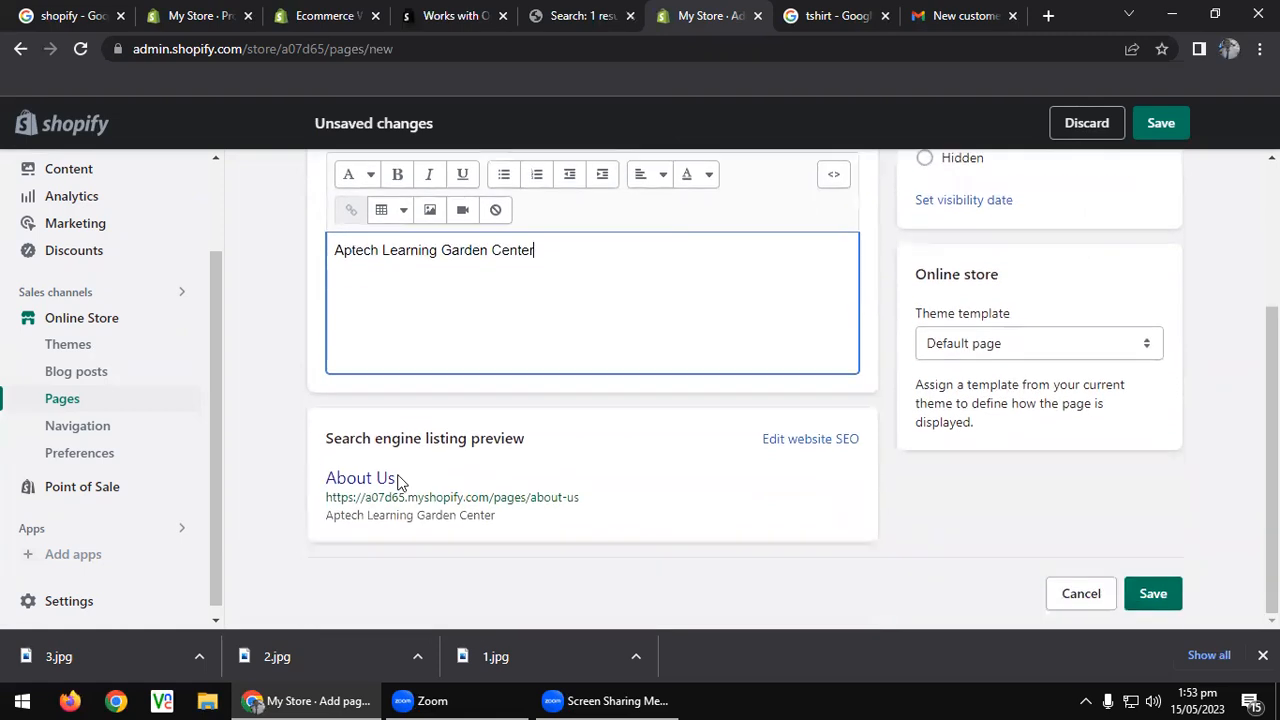
click(796, 440)
scroll(571, 451, down, 3)
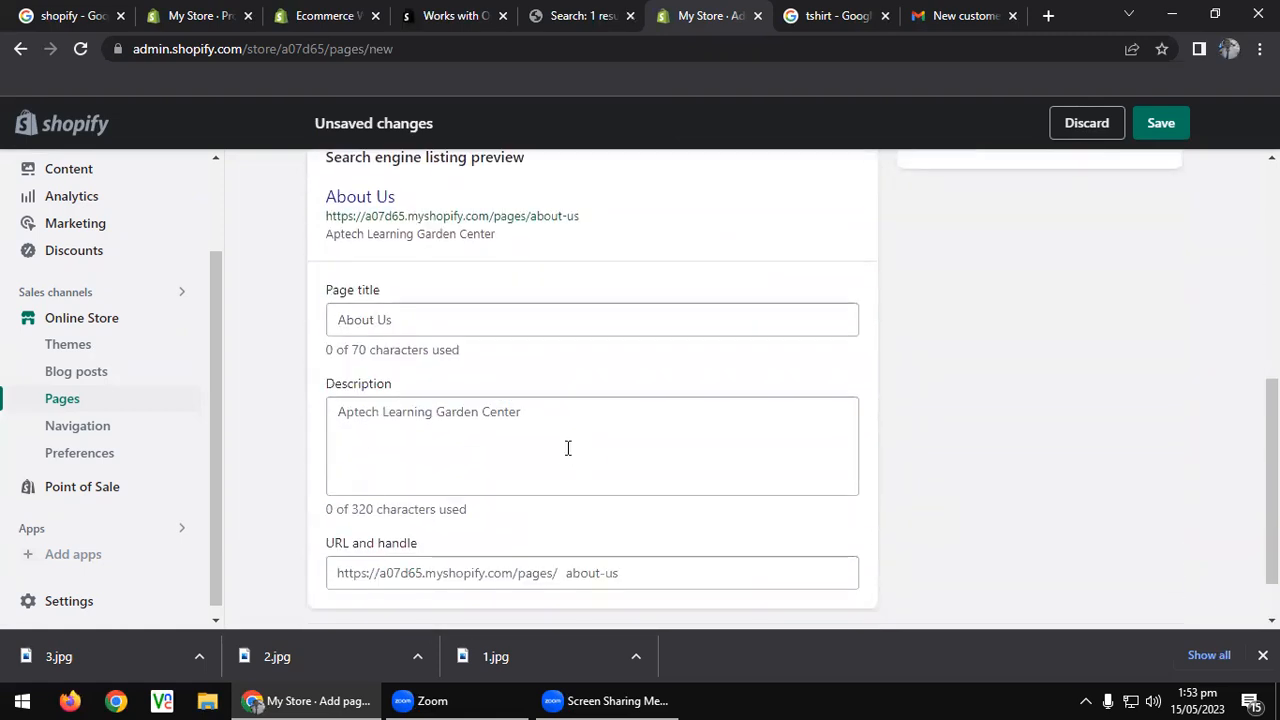
scroll(566, 446, up, 5)
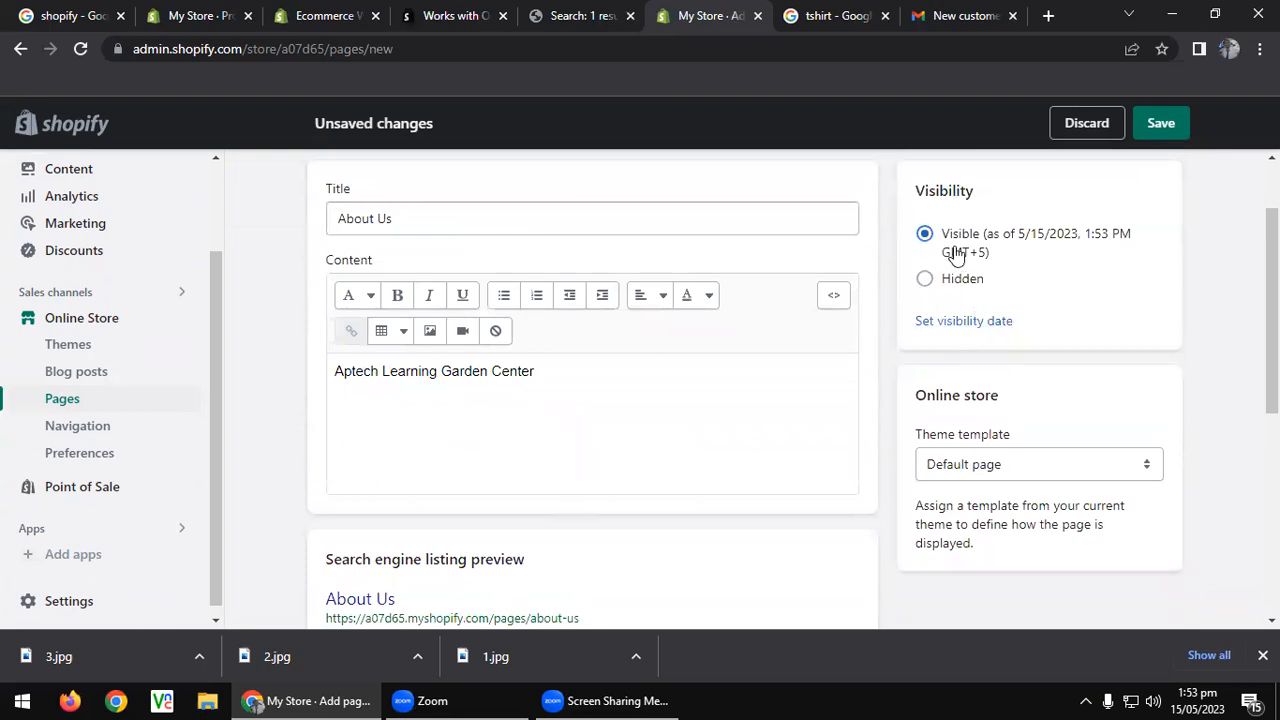
click(940, 466)
click(939, 466)
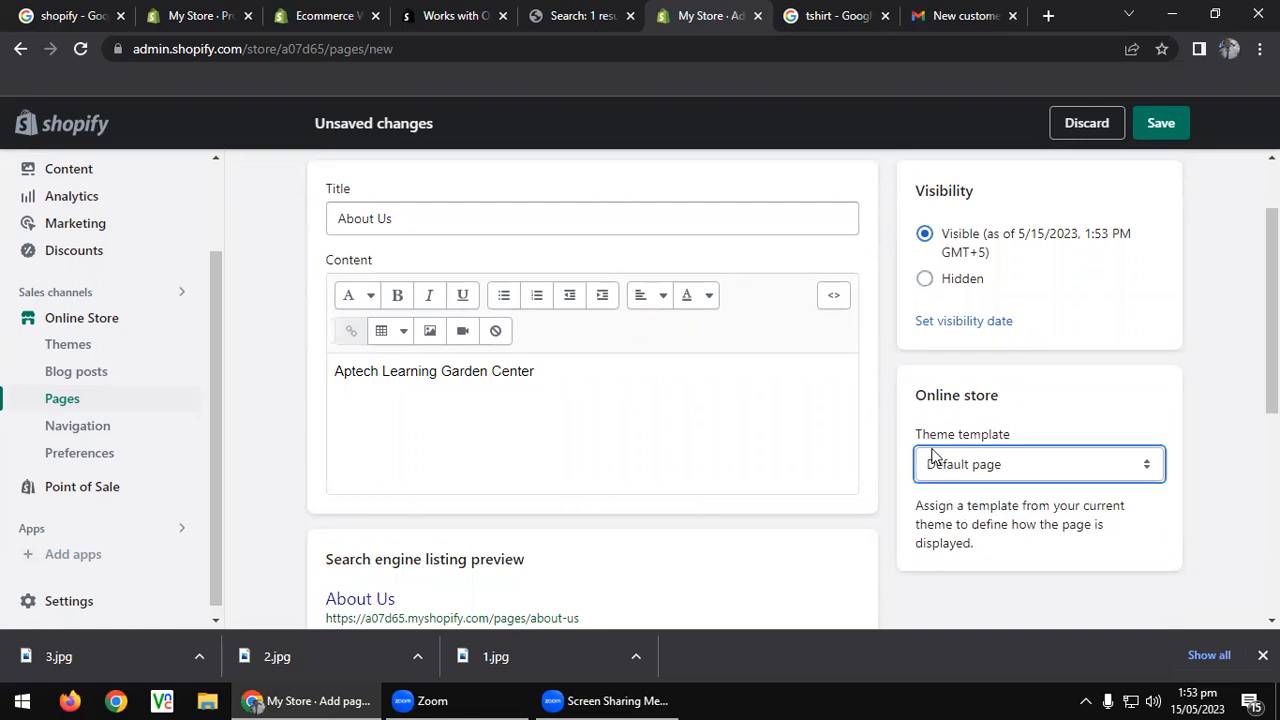
scroll(928, 458, up, 1)
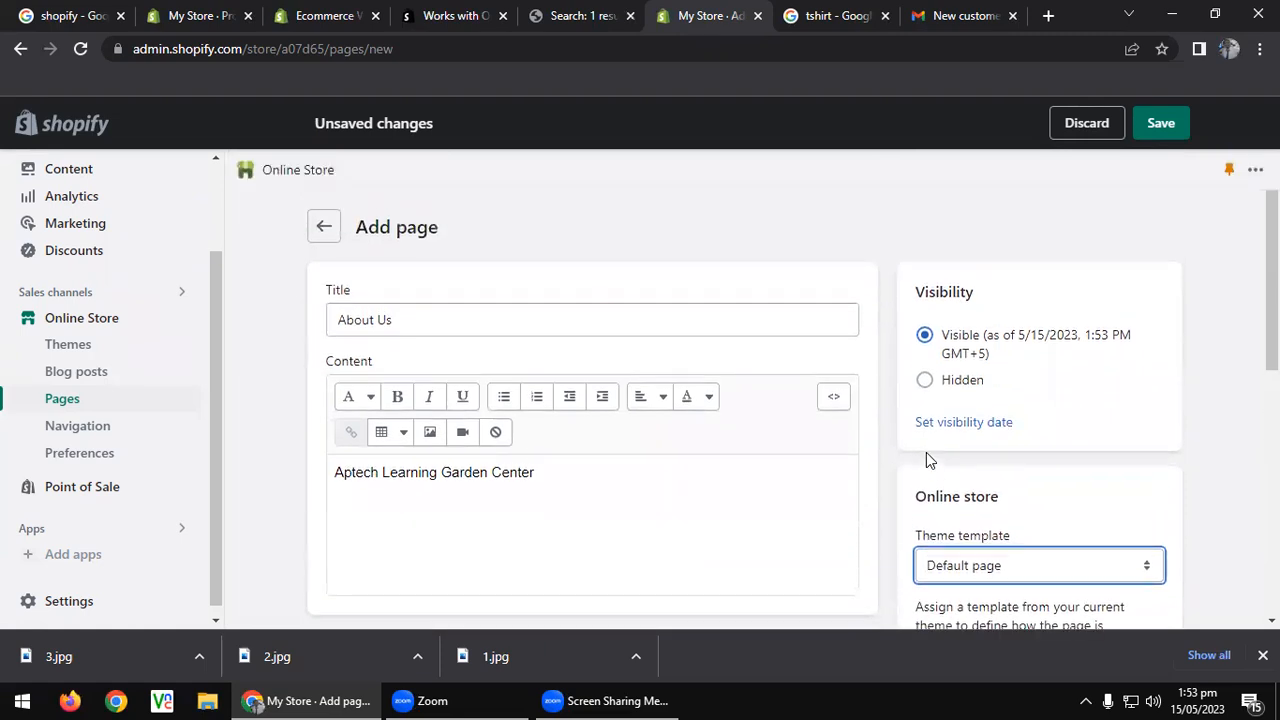
click(1158, 122)
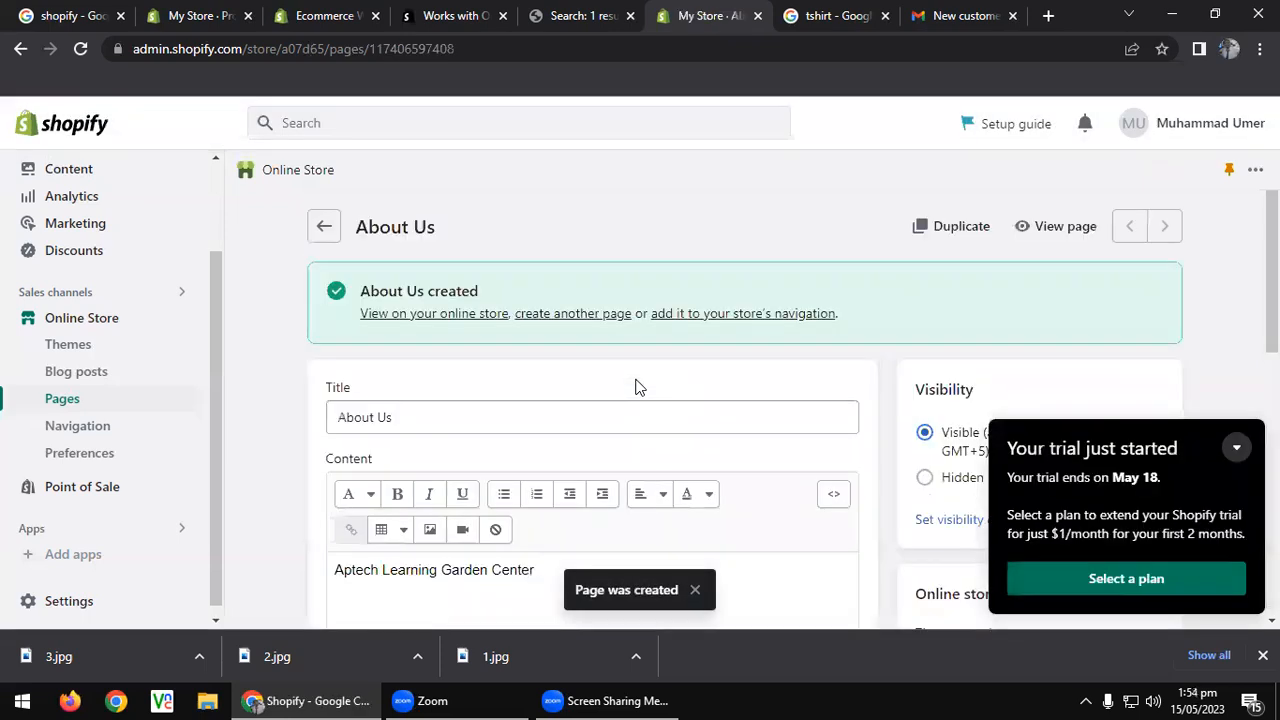
Reload the storefront search results and go to the store's home page.
click(585, 15)
click(80, 48)
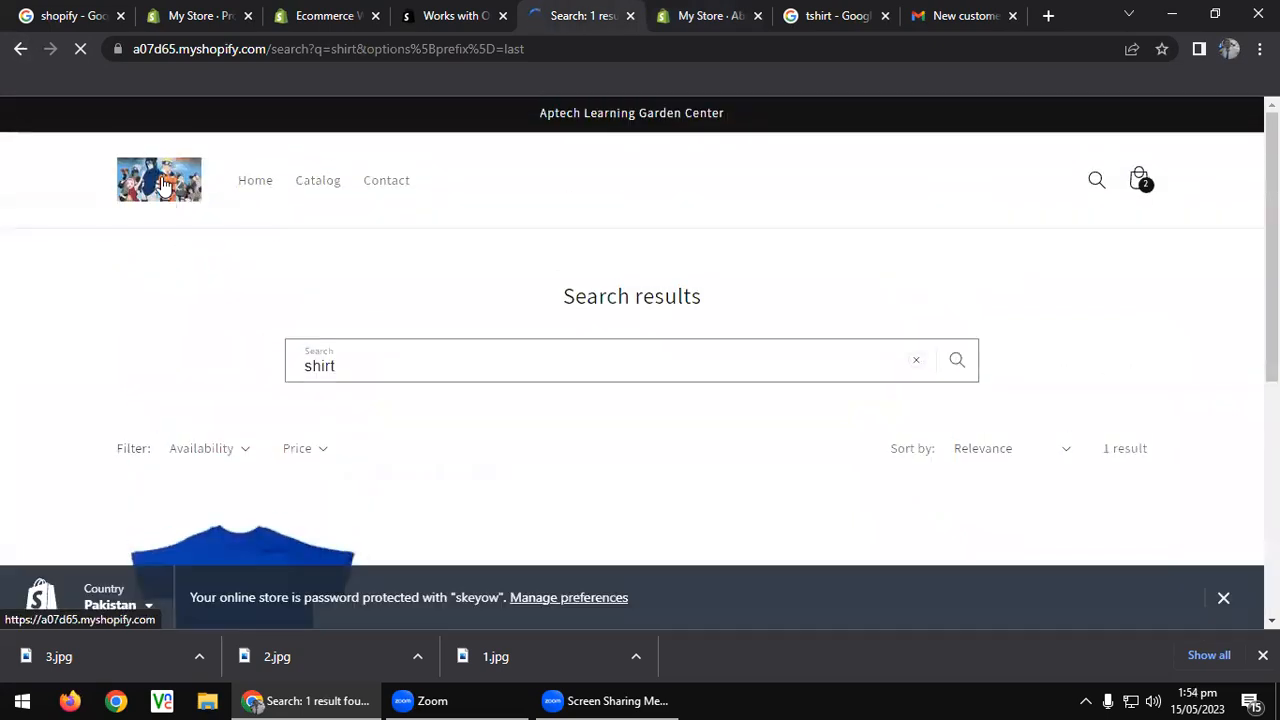
click(162, 184)
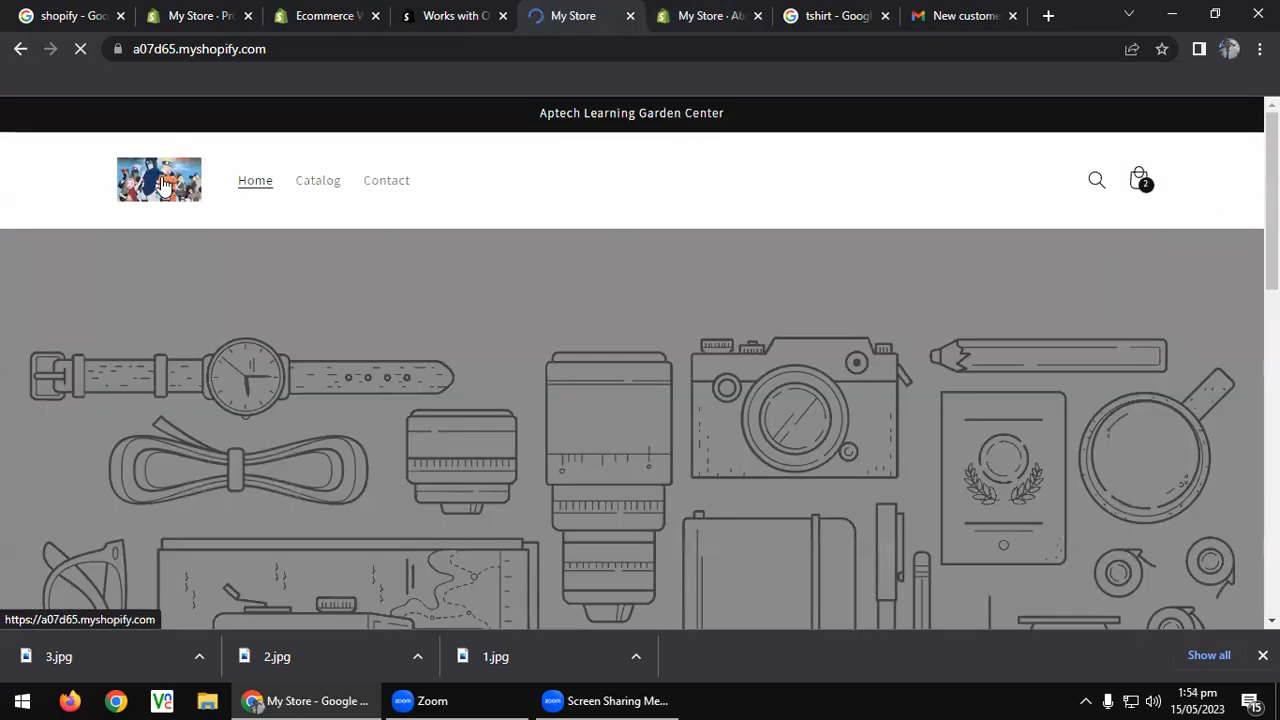
Open the Main menu in the store's navigation for editing.
click(737, 8)
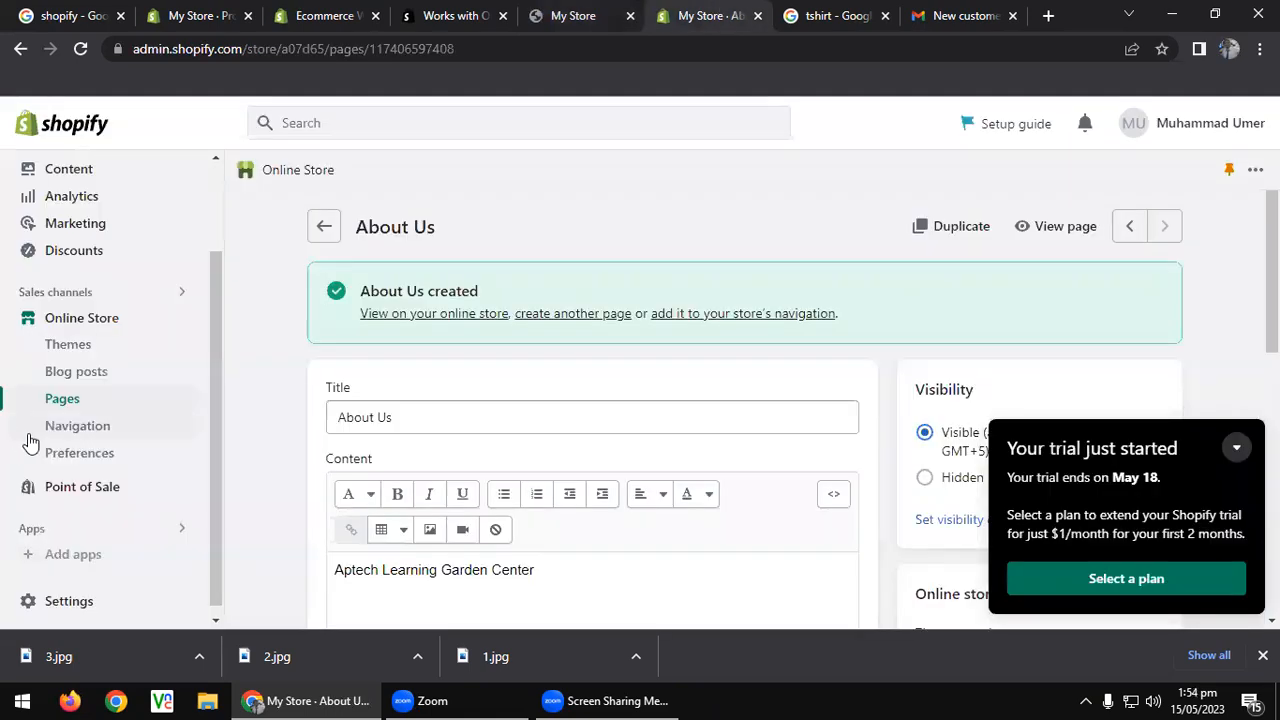
click(88, 433)
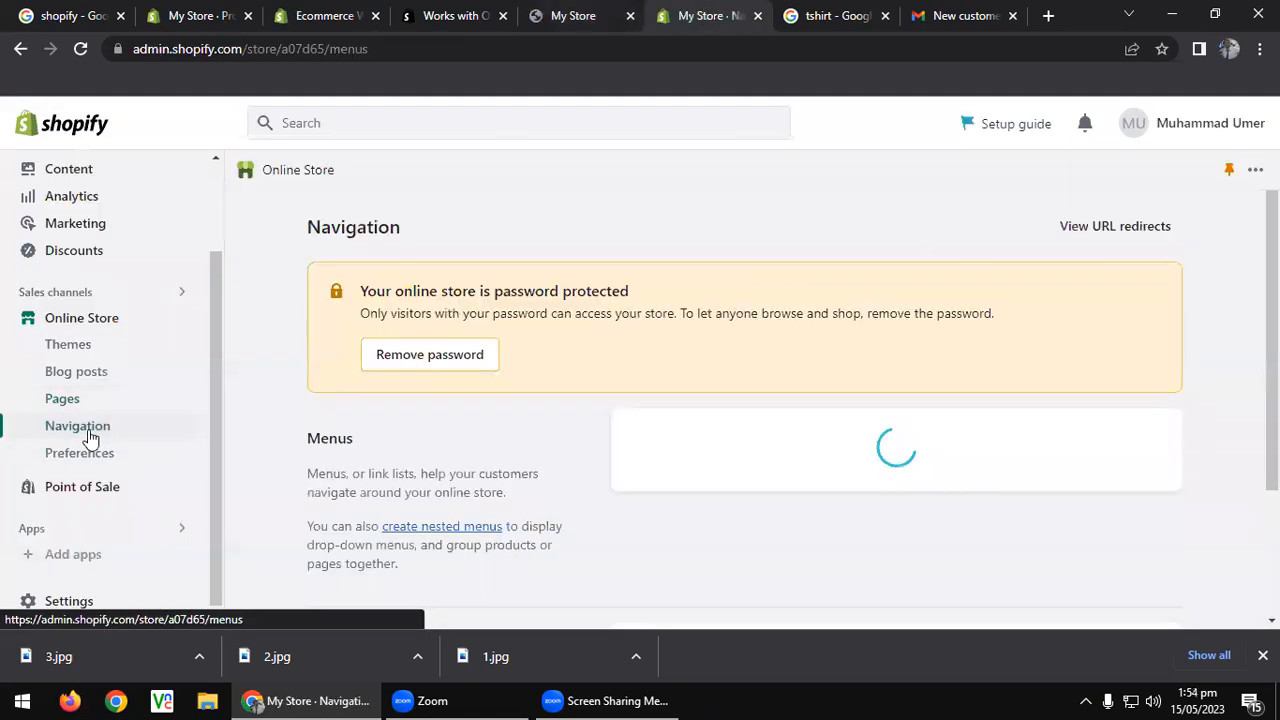
scroll(614, 318, down, 3)
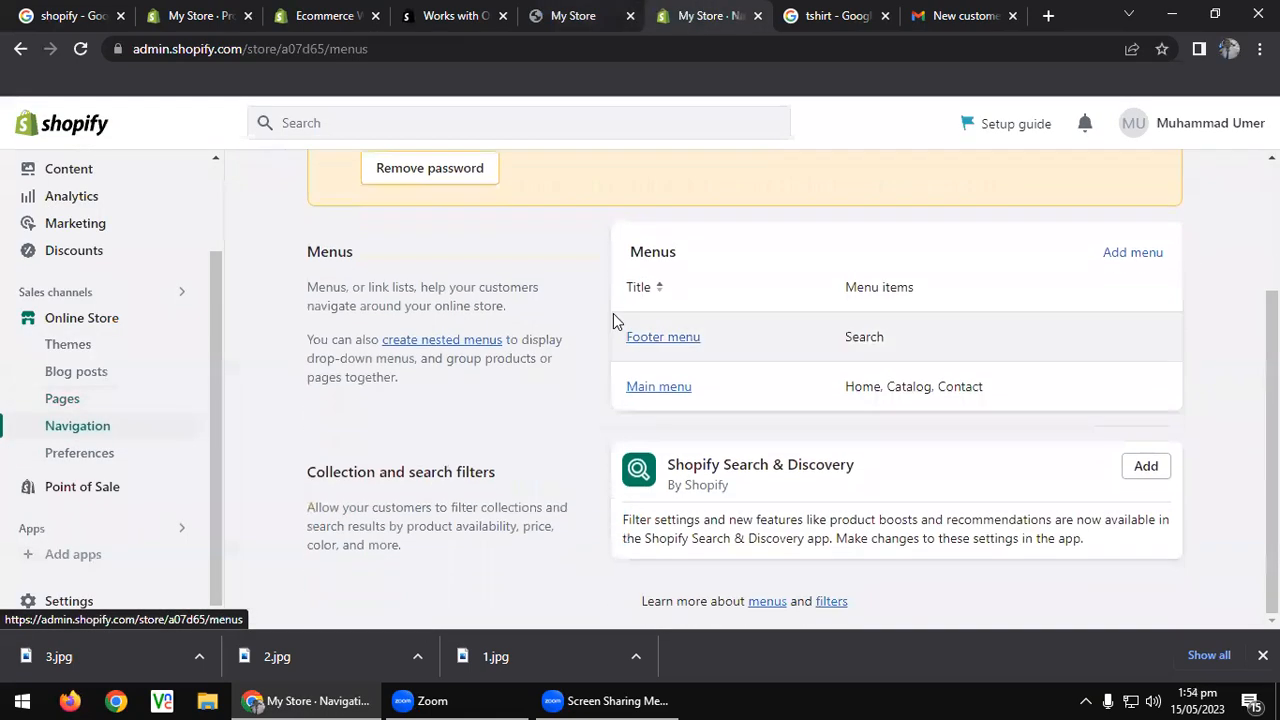
click(665, 393)
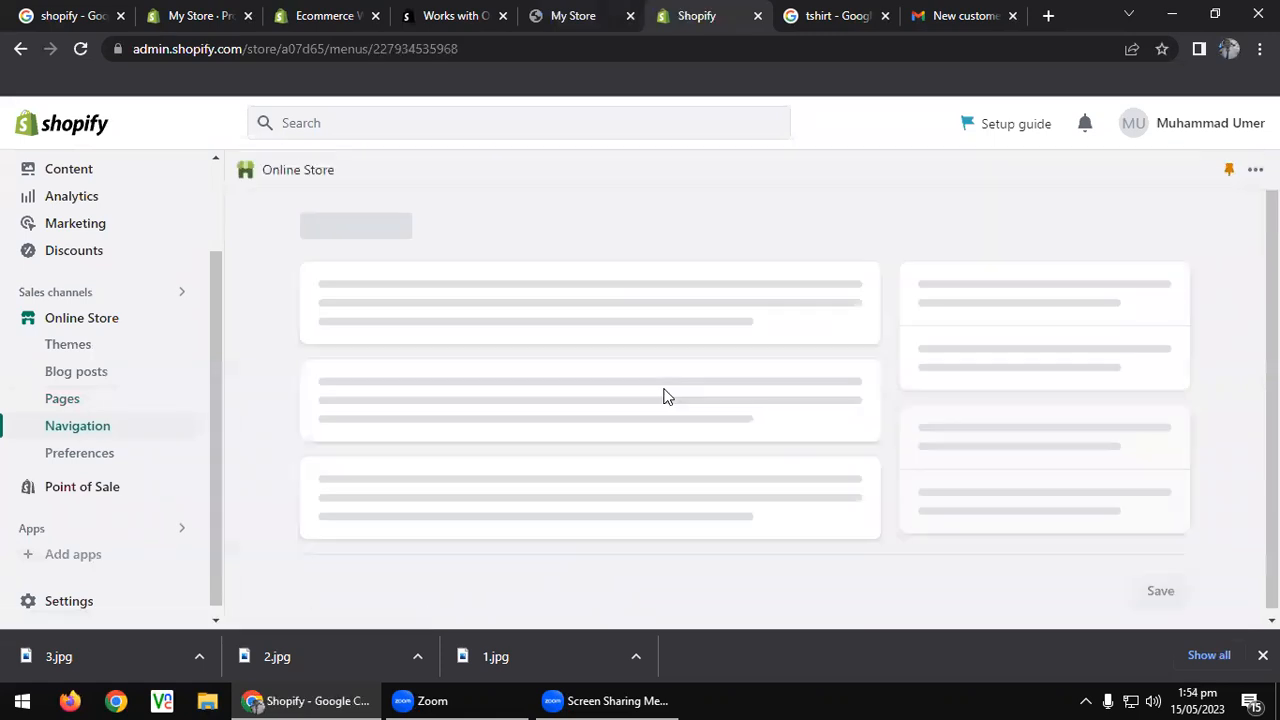
scroll(663, 397, down, 2)
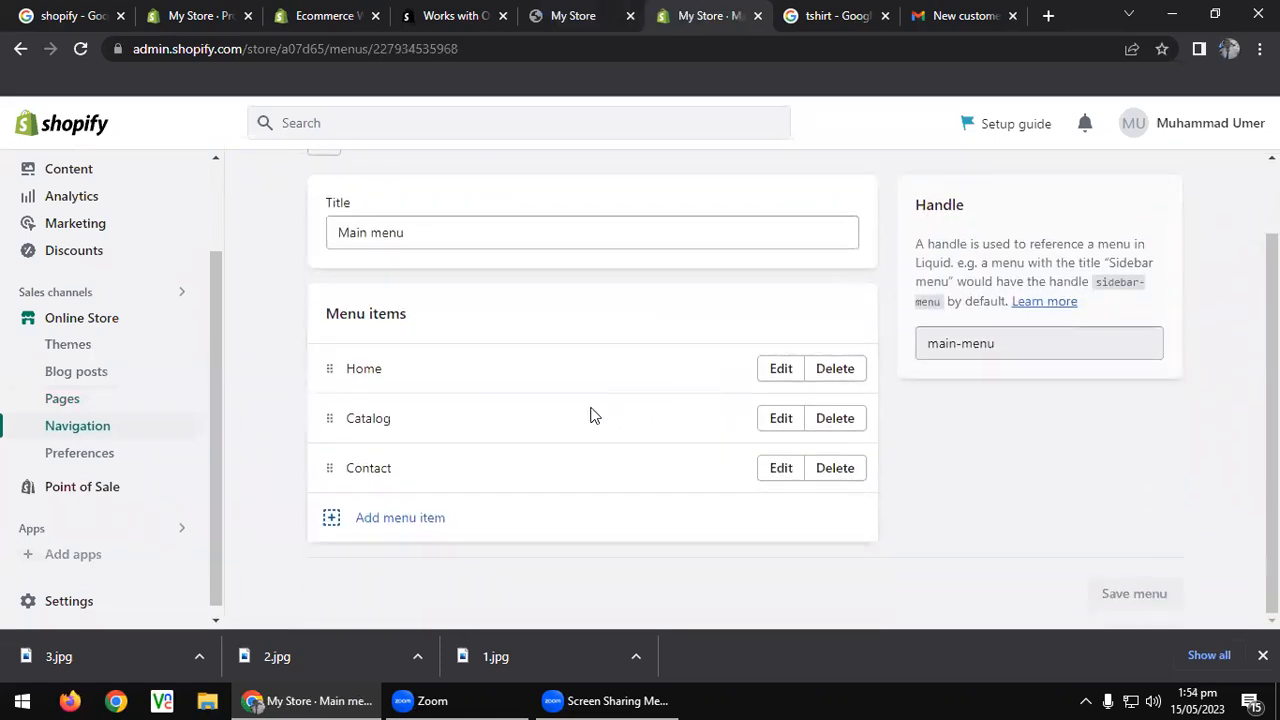
Add an 'About' Main menu item linked to the About Us page, save, and open Point of Sale.
click(416, 520)
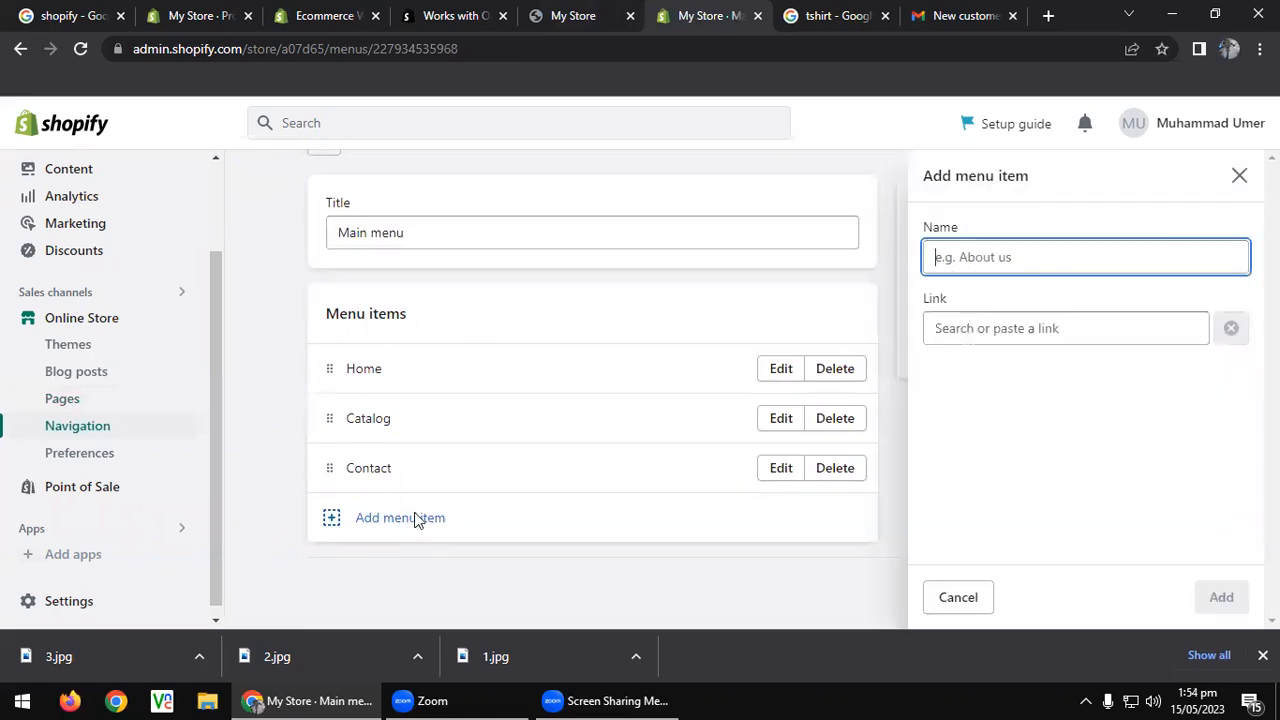
text(About)
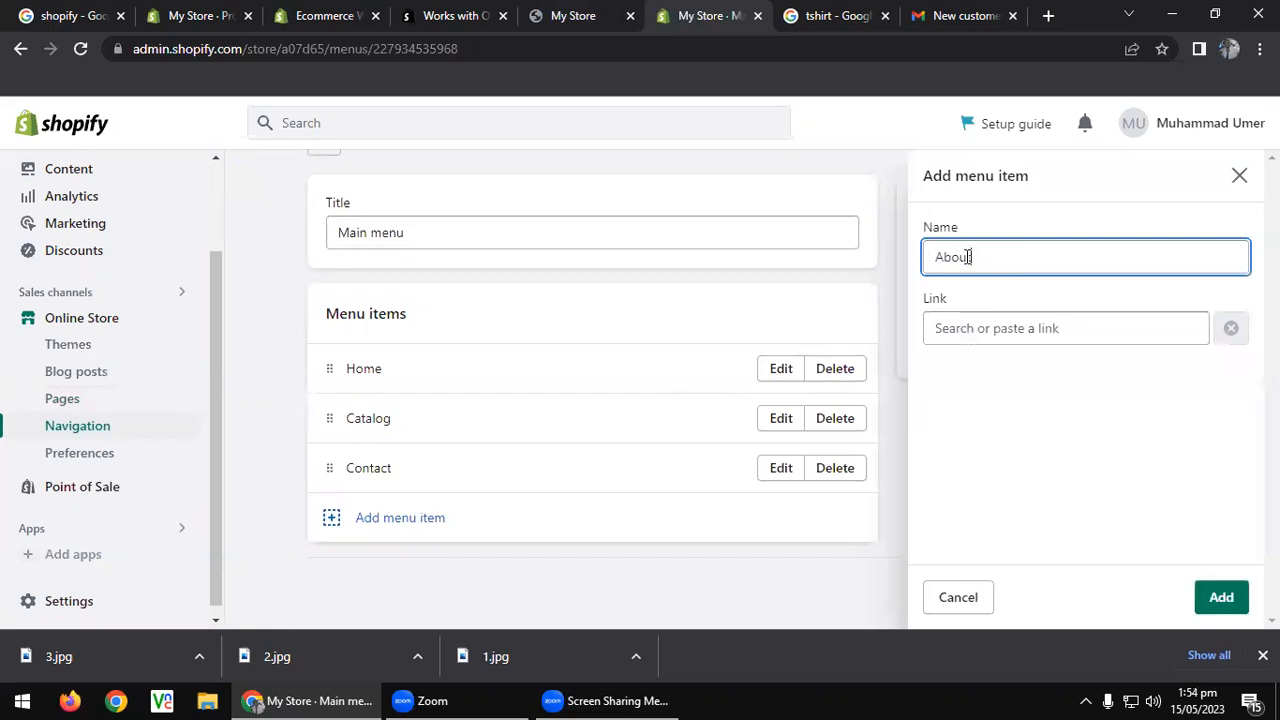
click(977, 338)
text(A)
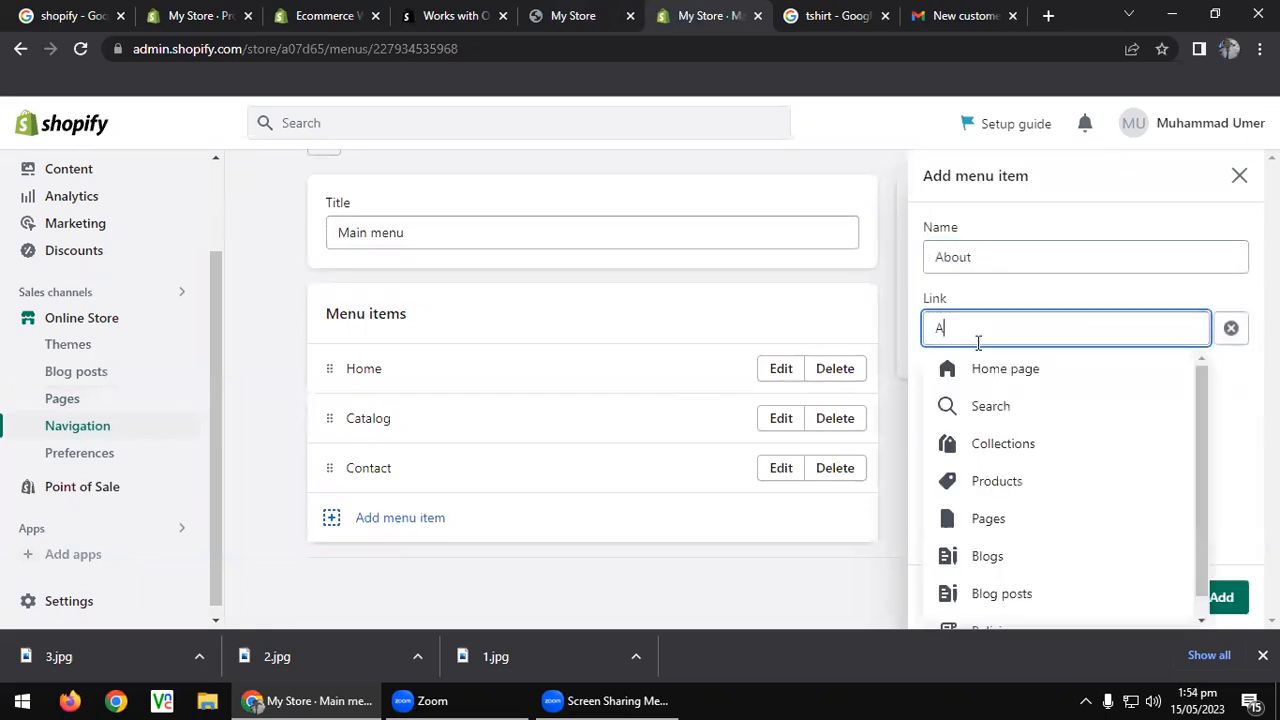
text(bout)
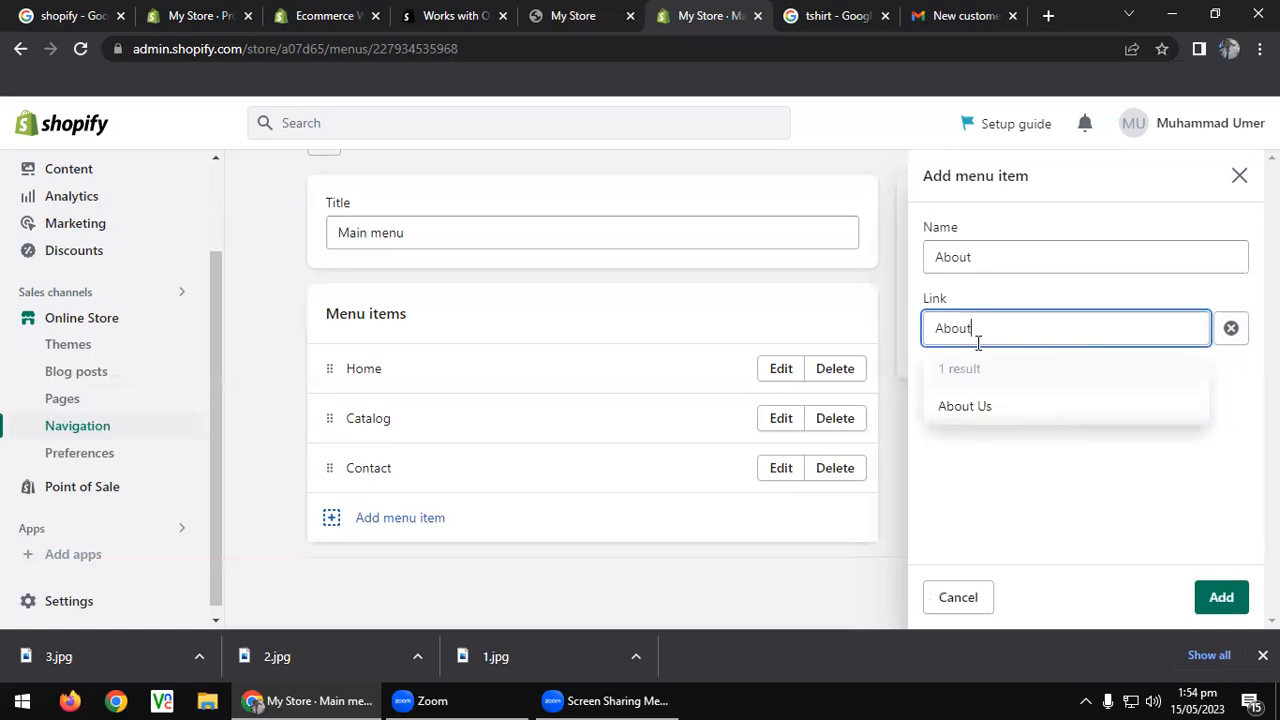
click(992, 412)
click(1221, 597)
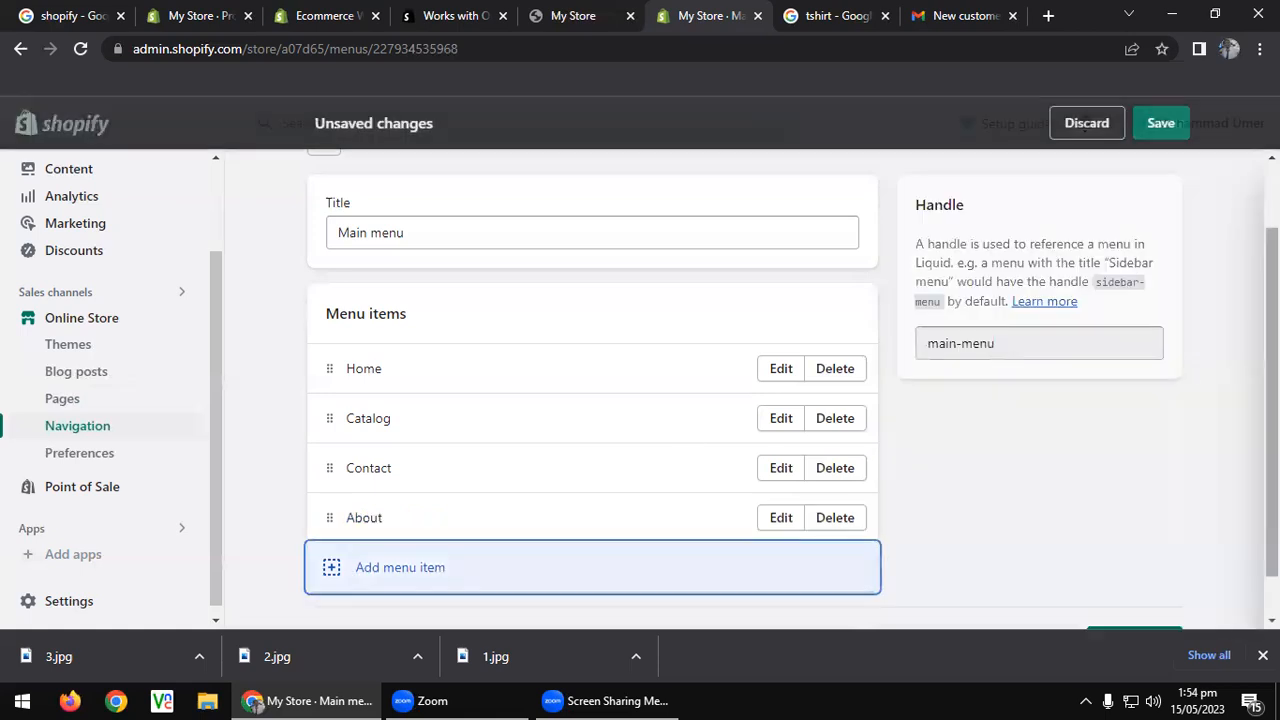
click(1163, 125)
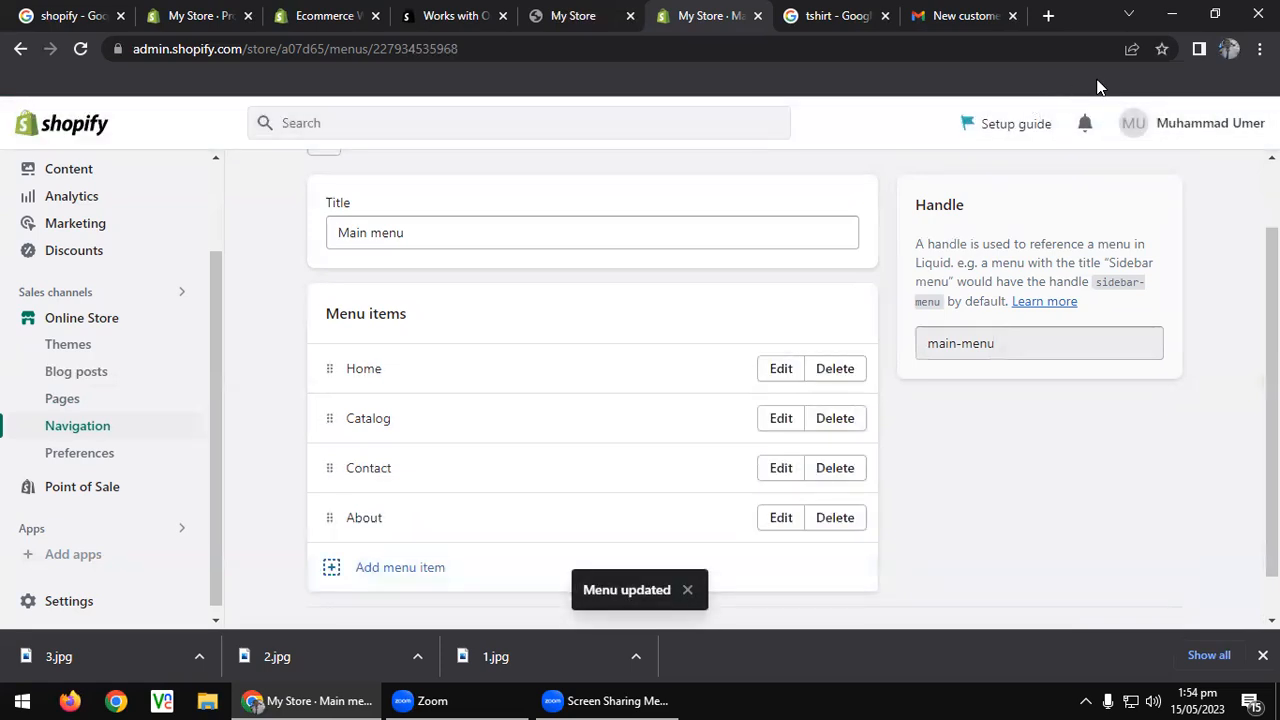
click(112, 490)
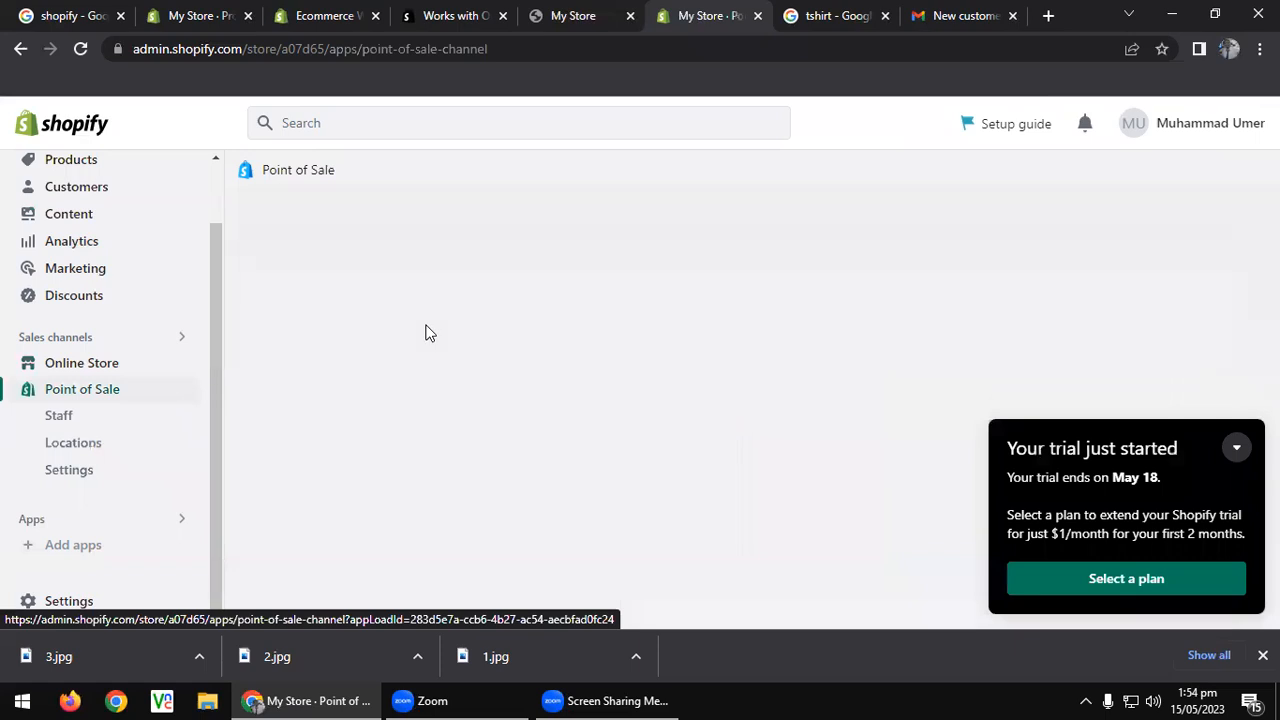
Dismiss the trial popup and review the Point of Sale Staff section.
click(1238, 450)
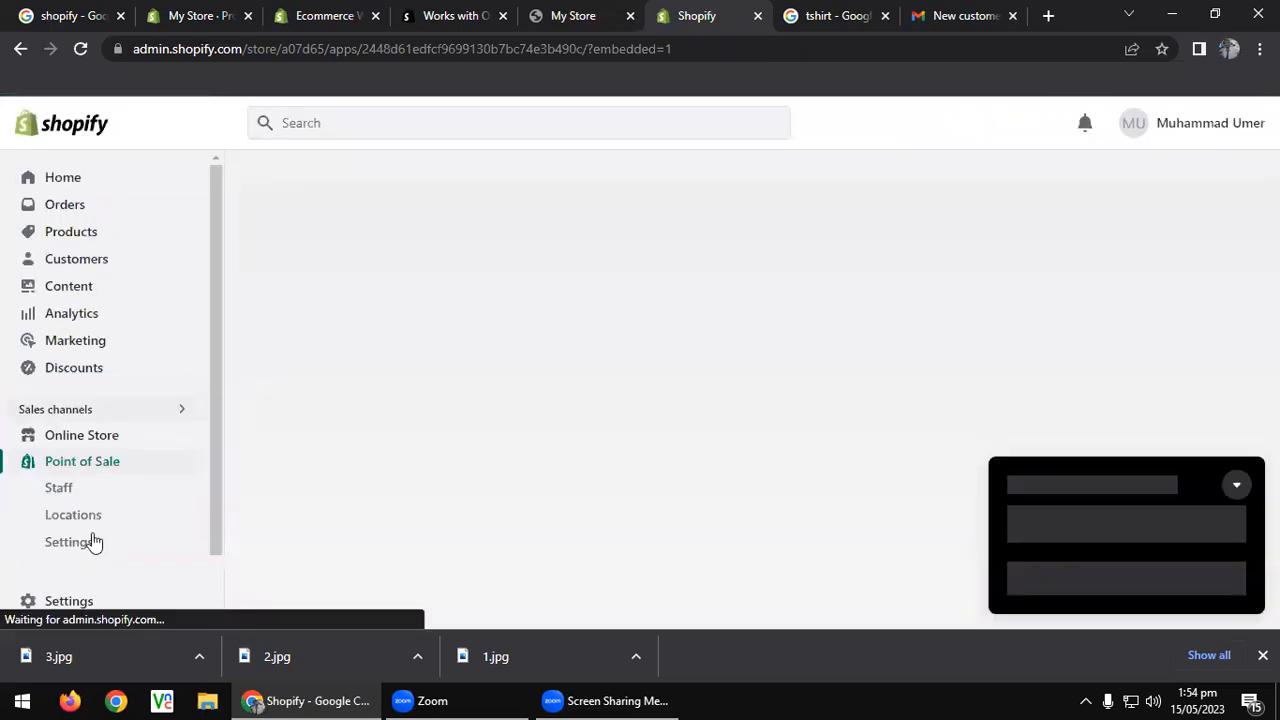
click(90, 487)
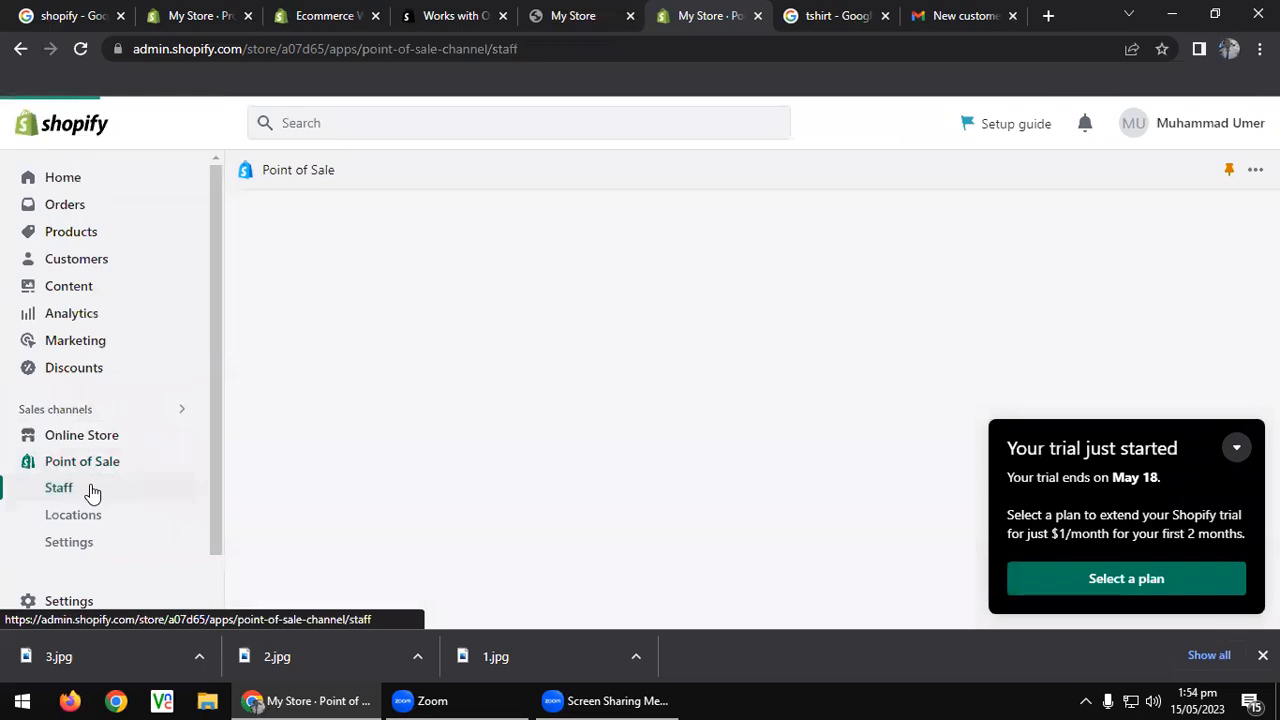
scroll(486, 434, down, 3)
scroll(488, 436, up, 2)
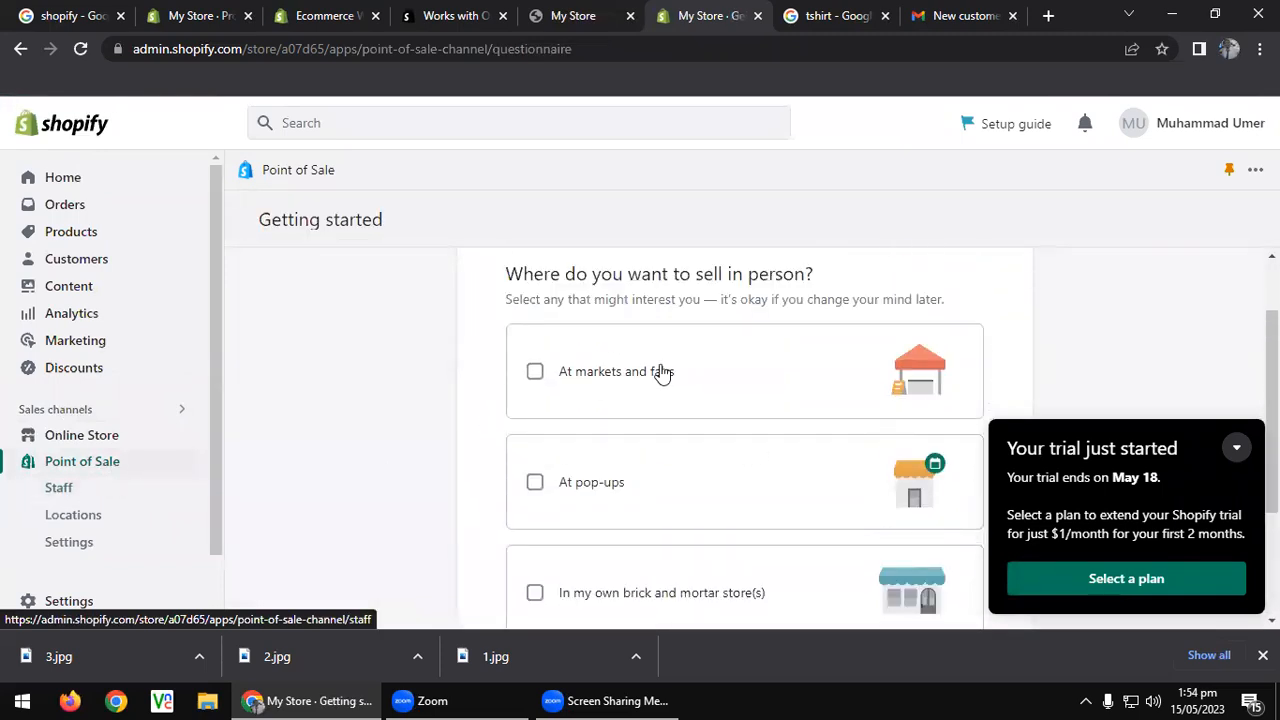
scroll(531, 454, down, 2)
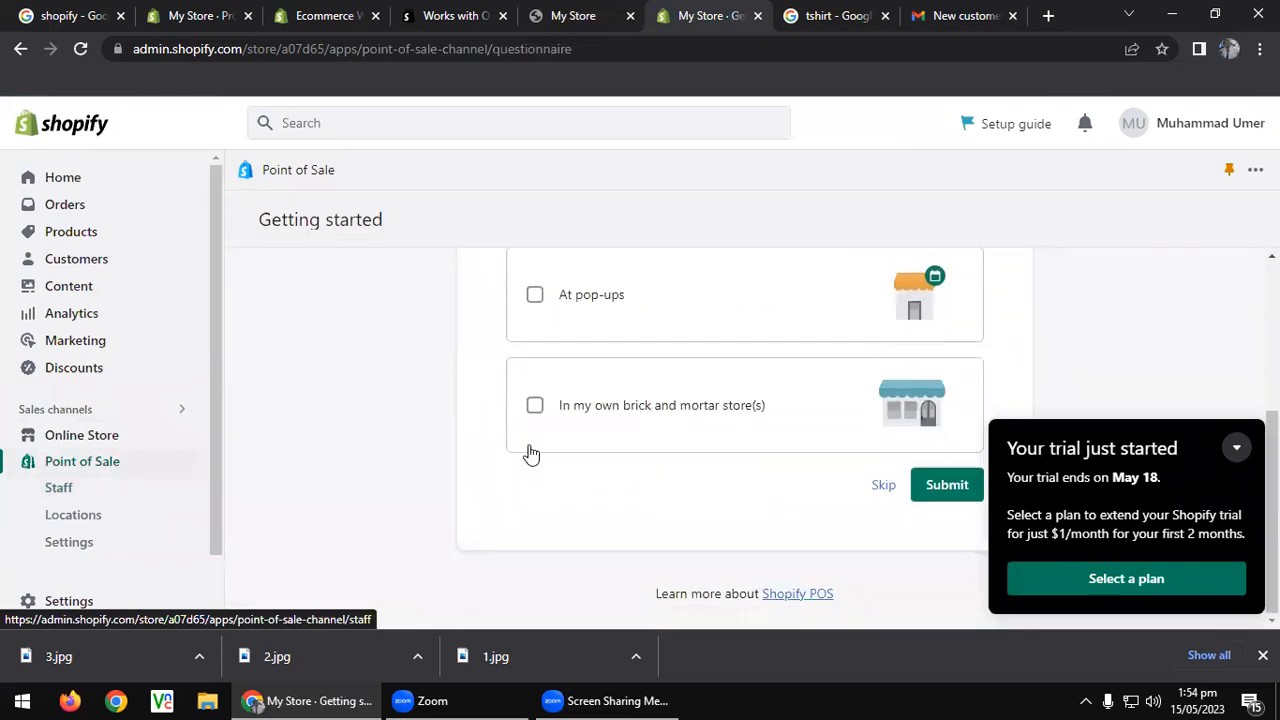
click(60, 494)
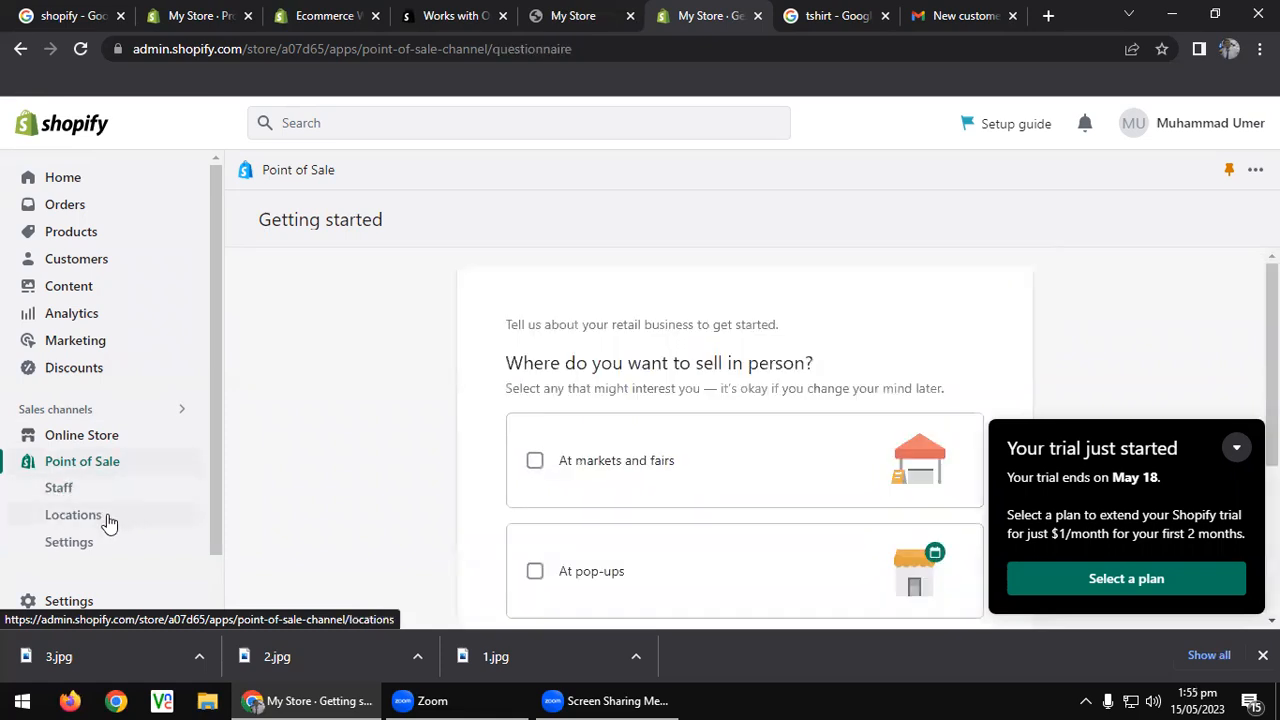
scroll(414, 451, down, 3)
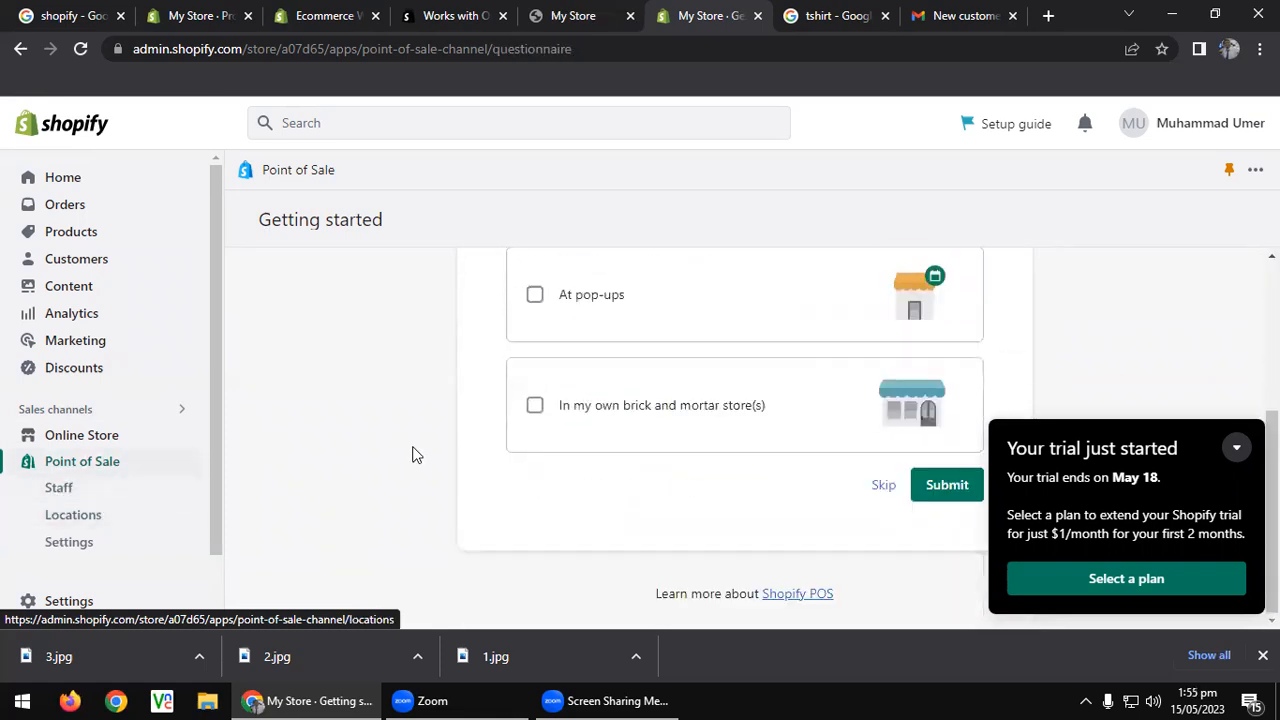
Review the Point of Sale settings, then open the store's general Settings.
click(63, 548)
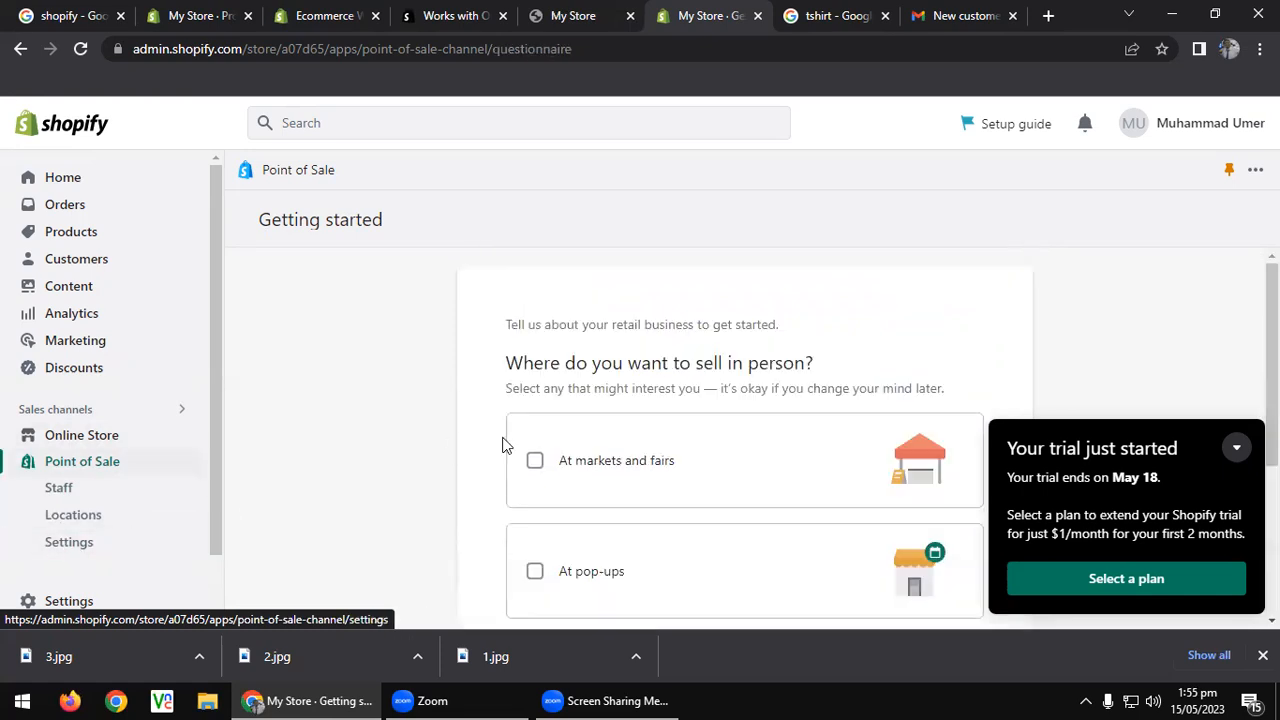
scroll(505, 443, down, 3)
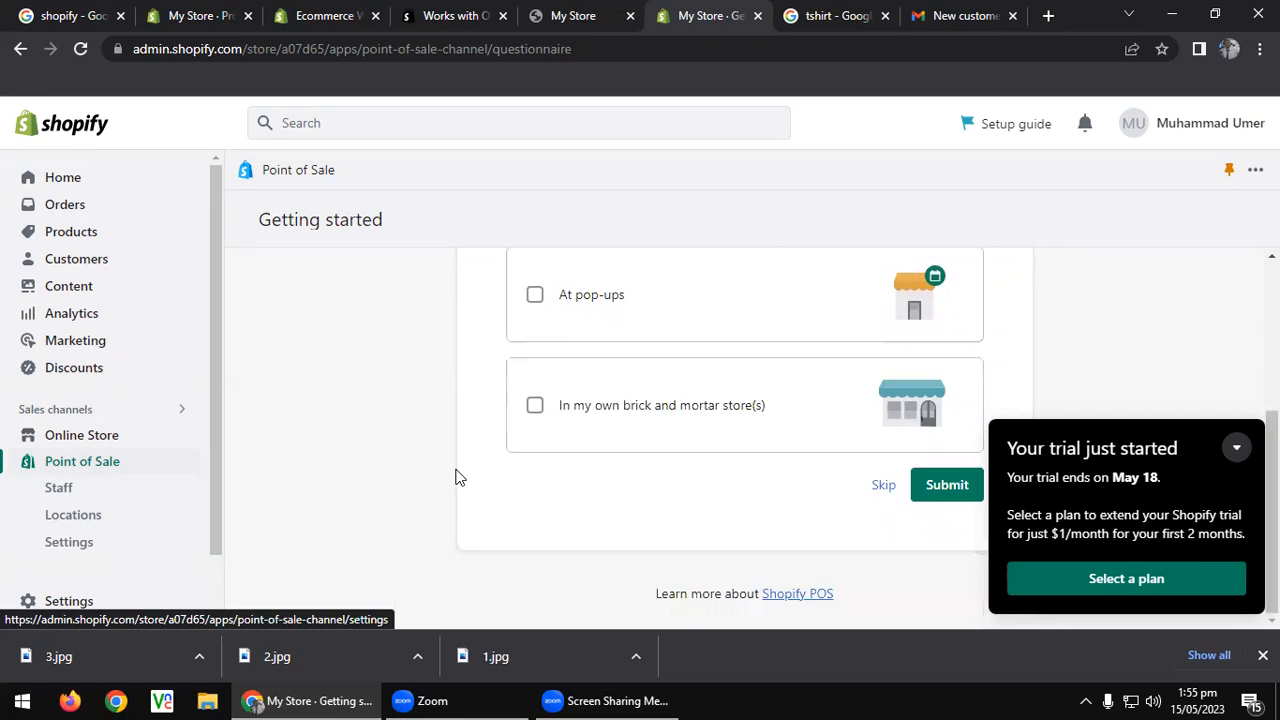
scroll(460, 474, up, 3)
scroll(60, 390, down, 1)
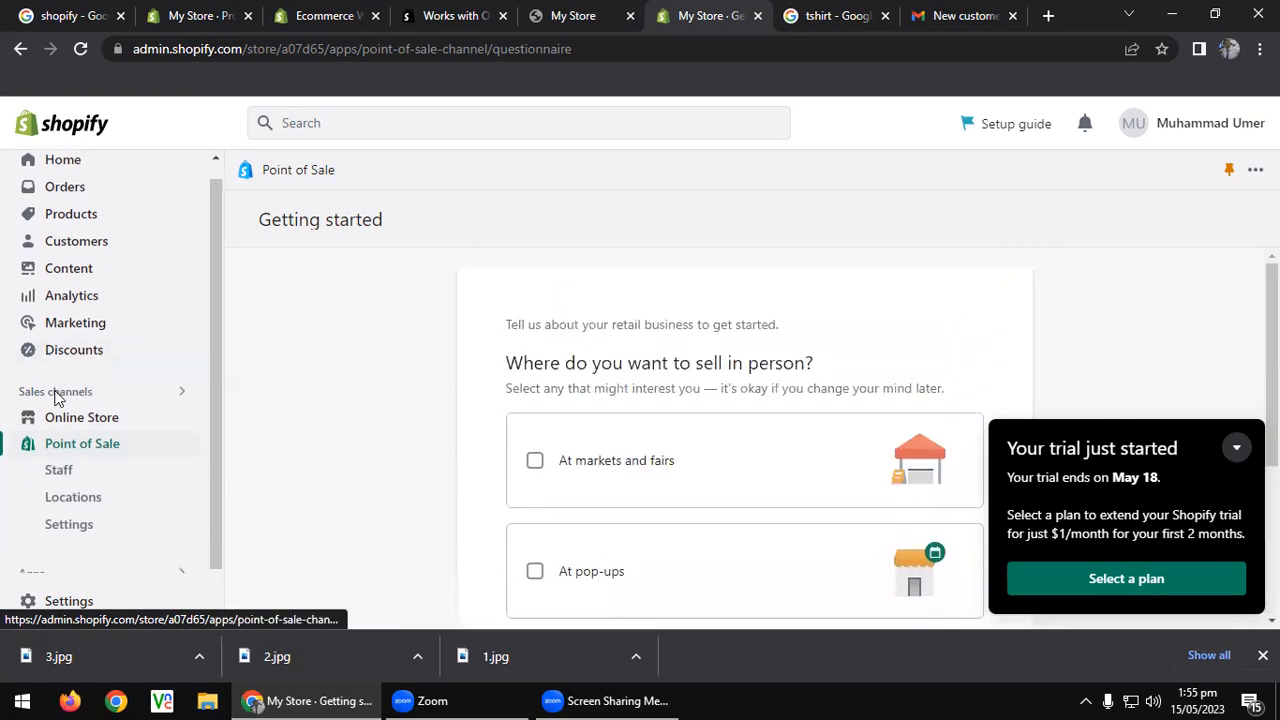
scroll(55, 397, down, 1)
click(88, 602)
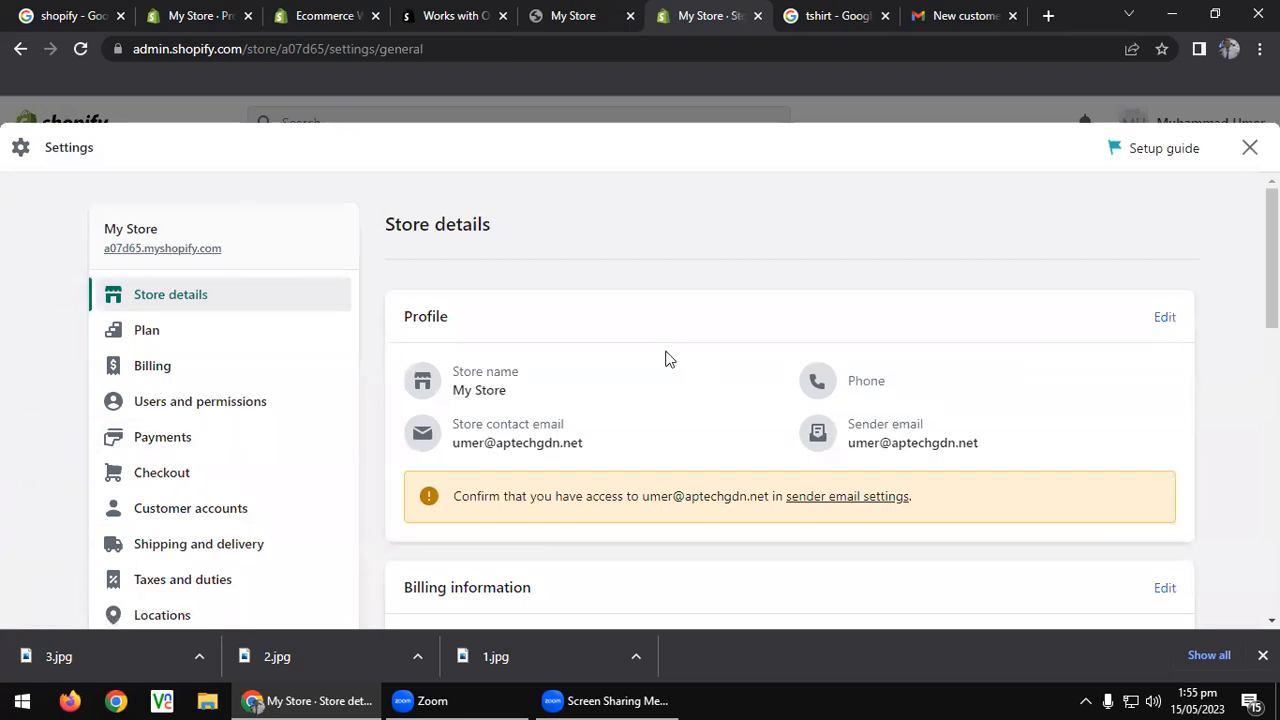
Rename the store to Aptech Learning Garden Center, add the store phone number, and save.
scroll(635, 350, down, 1)
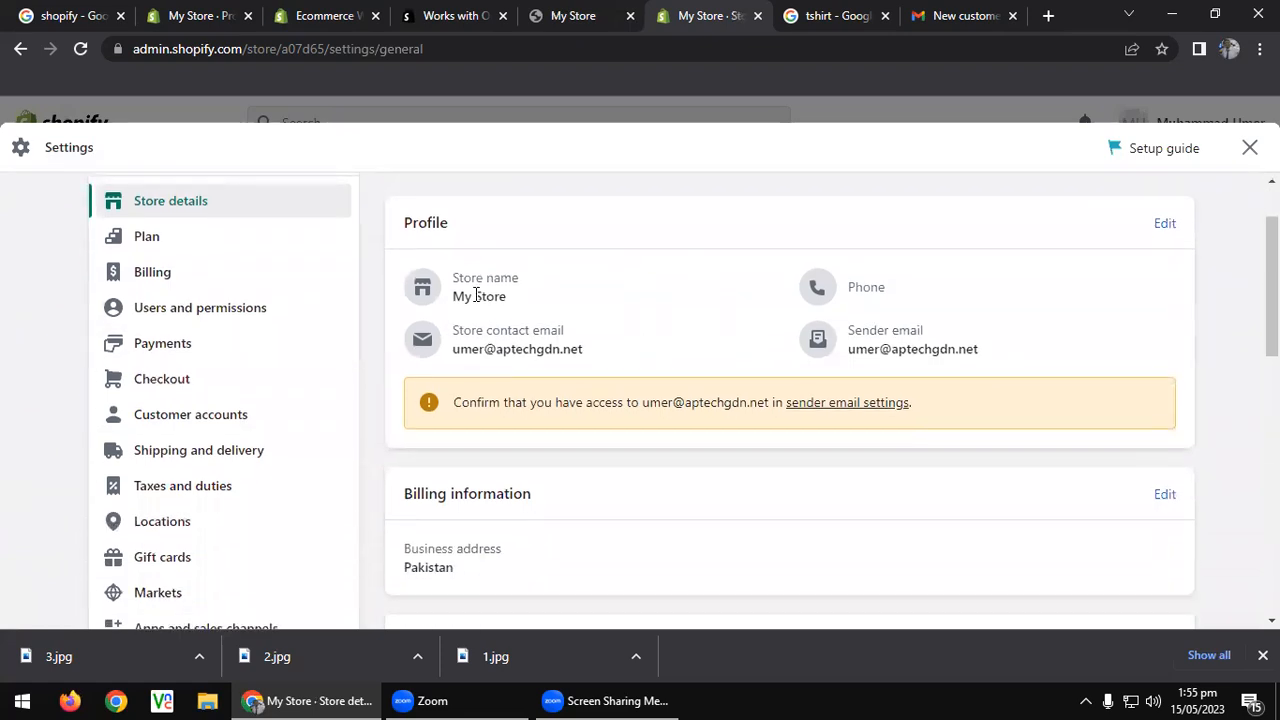
click(1150, 228)
double_click(496, 318)
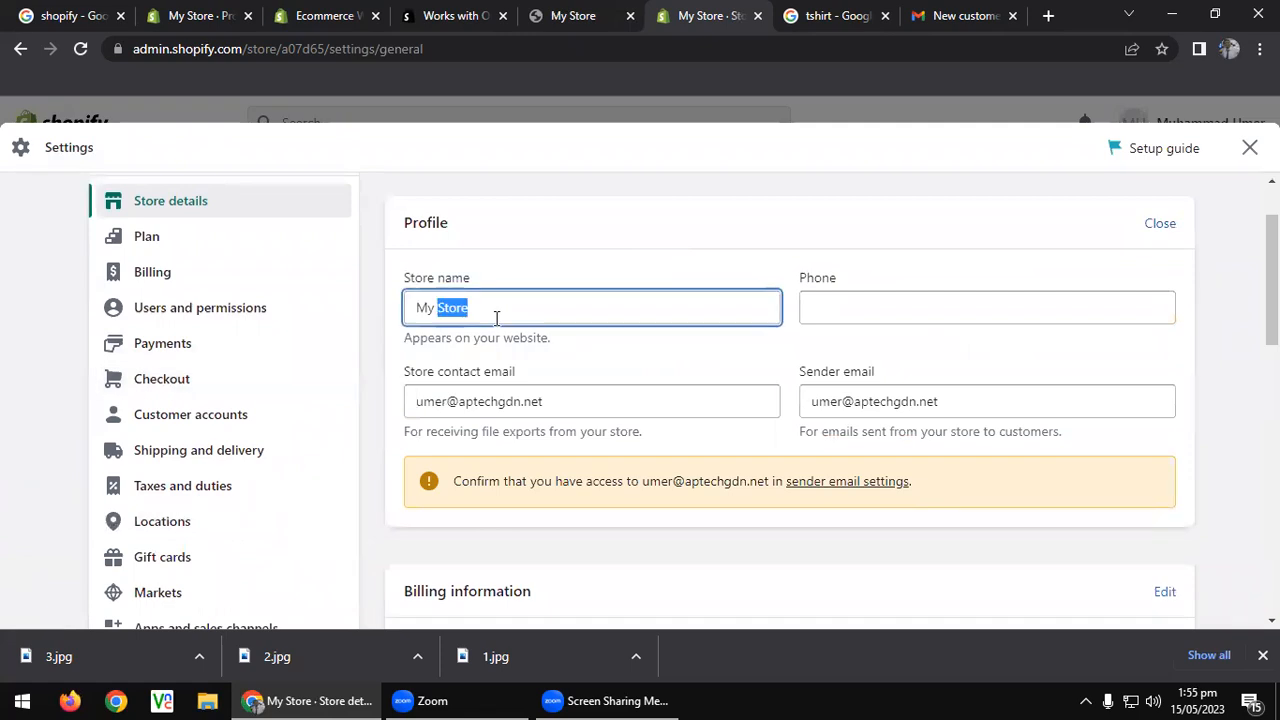
key(BackSpace)
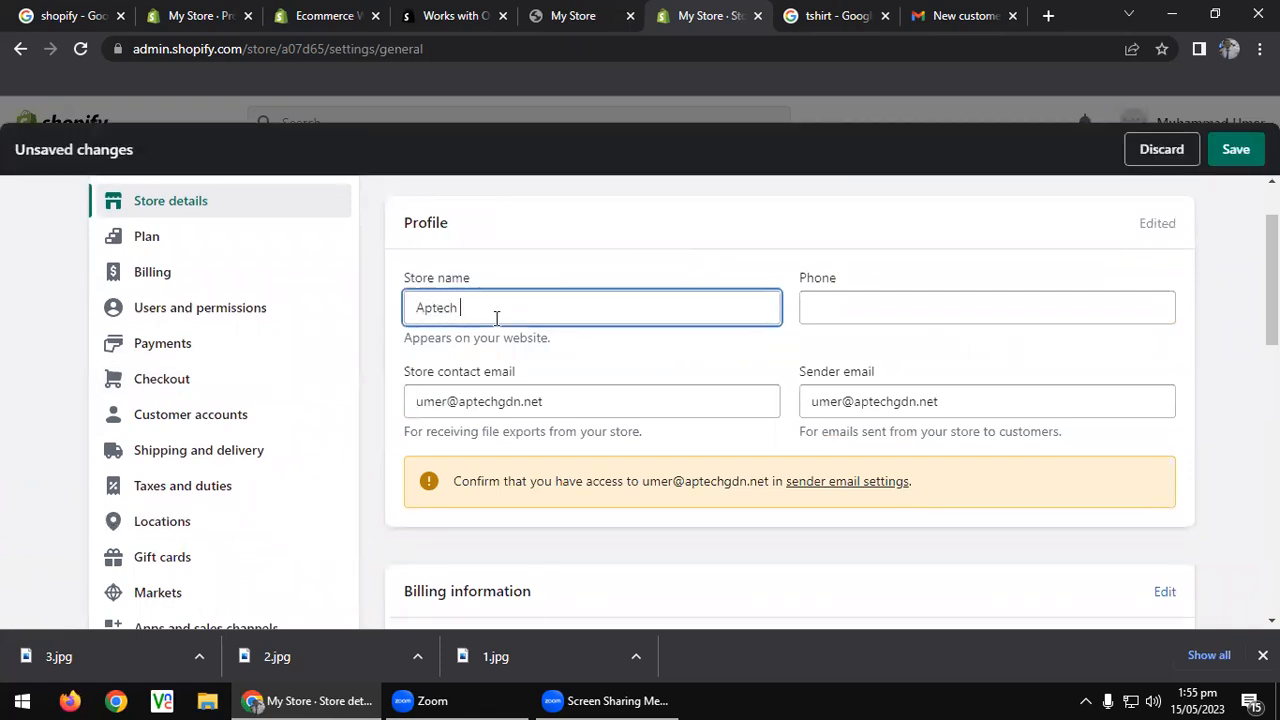
text(ning Garden Center)
key(Tab)
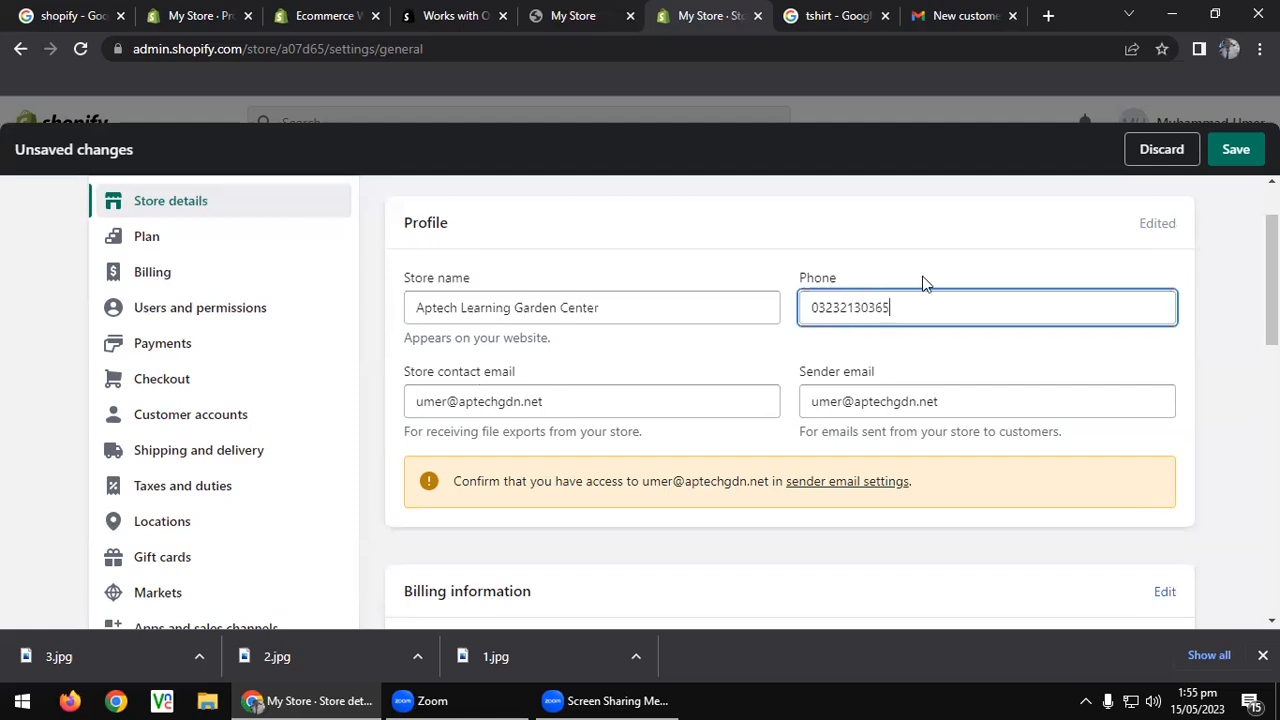
click(1234, 151)
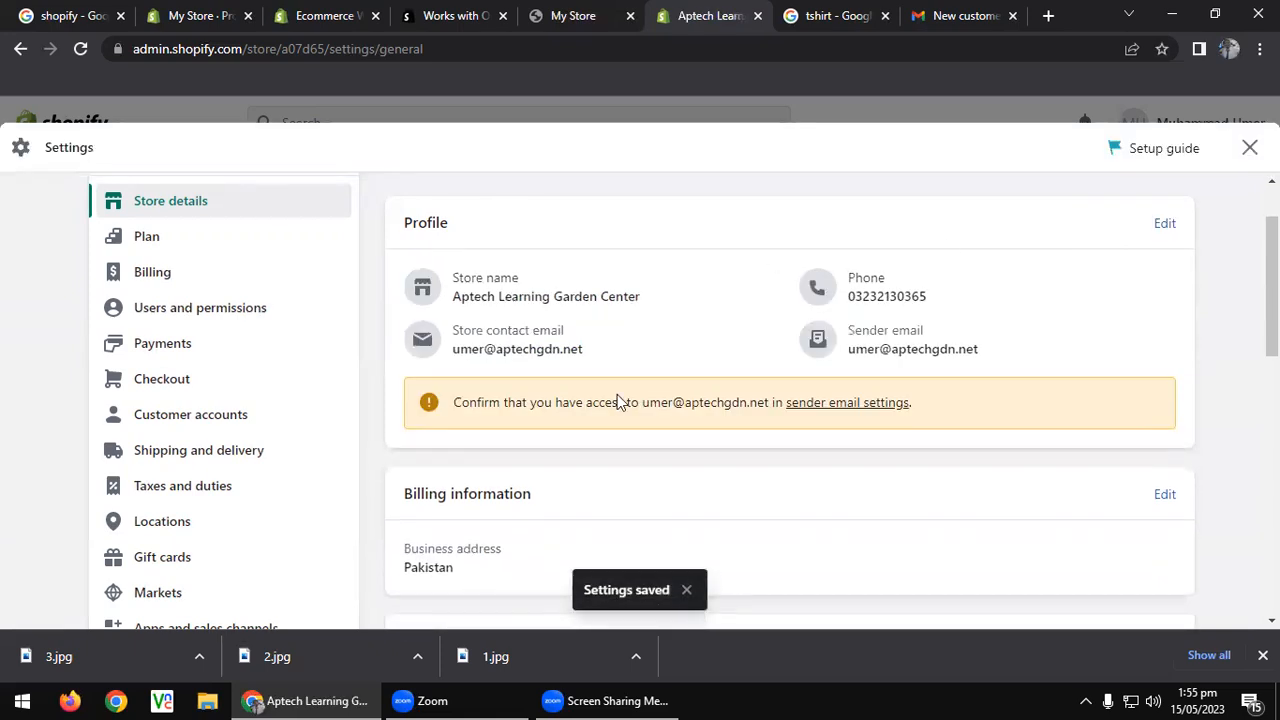
Review the rest of Store details, including the order ID prefix, then go to Plan settings.
scroll(617, 400, down, 3)
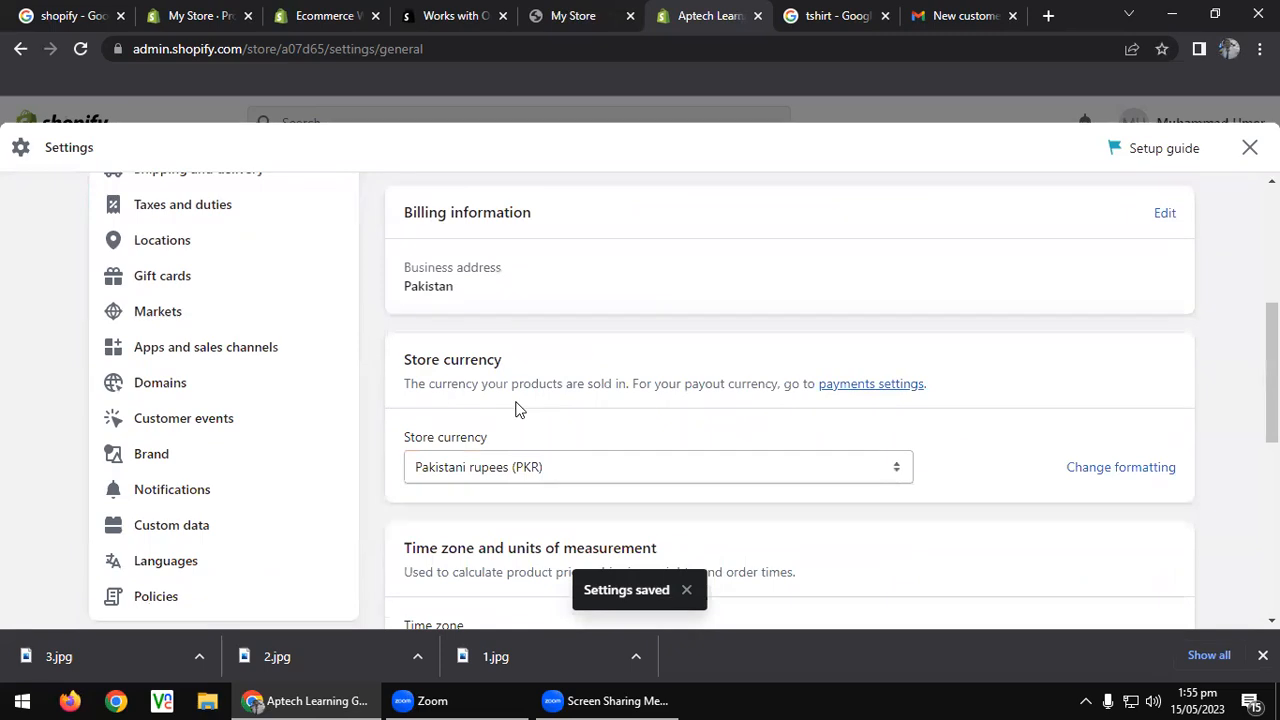
scroll(500, 380, down, 2)
scroll(562, 279, down, 2)
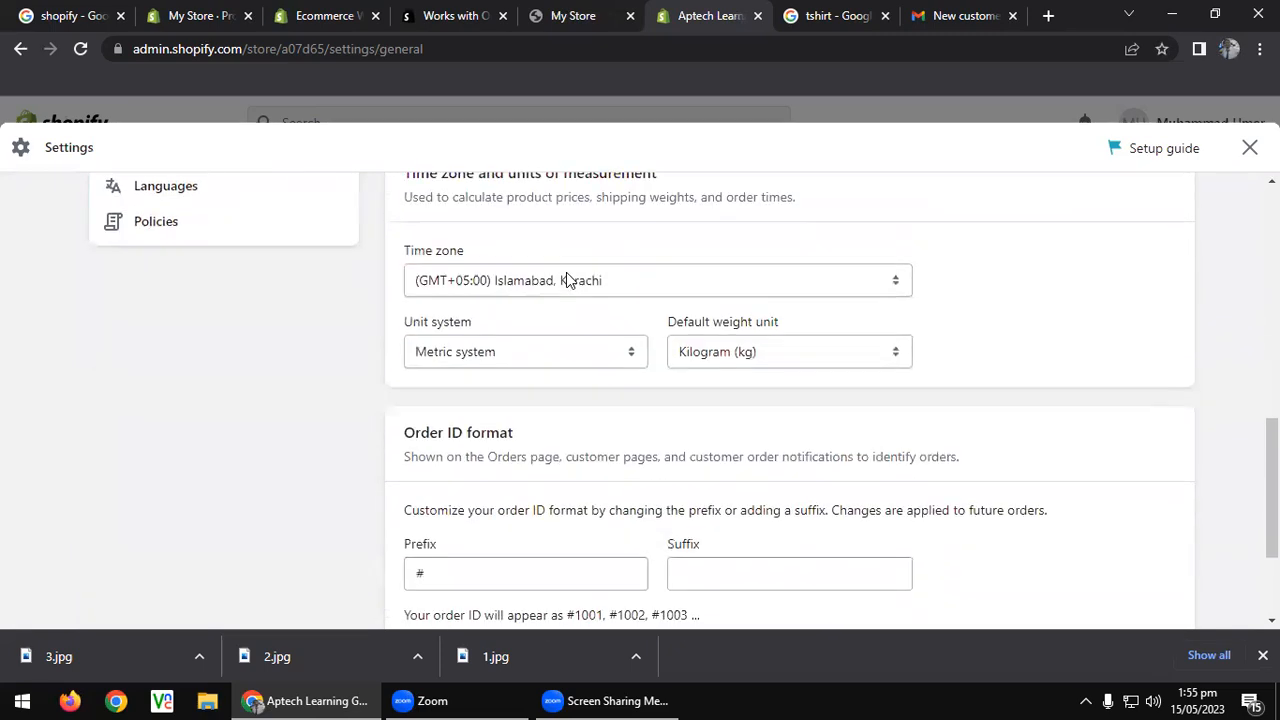
scroll(542, 366, down, 2)
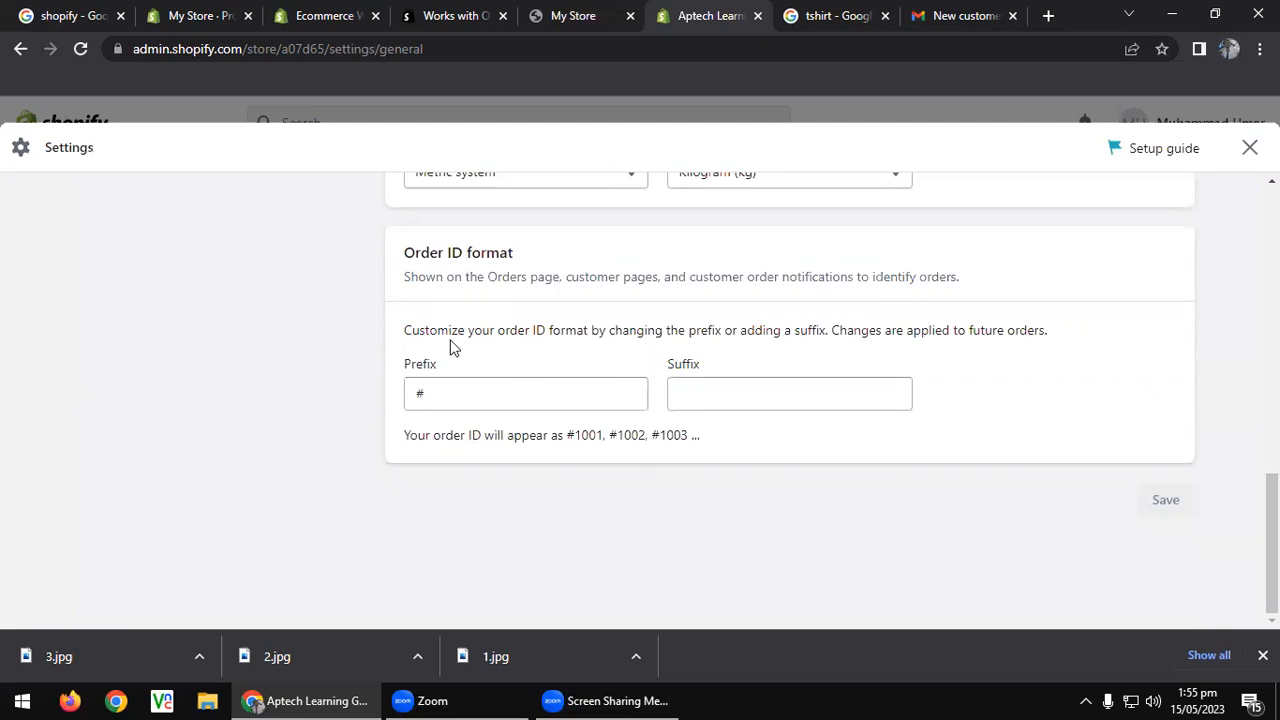
click(457, 393)
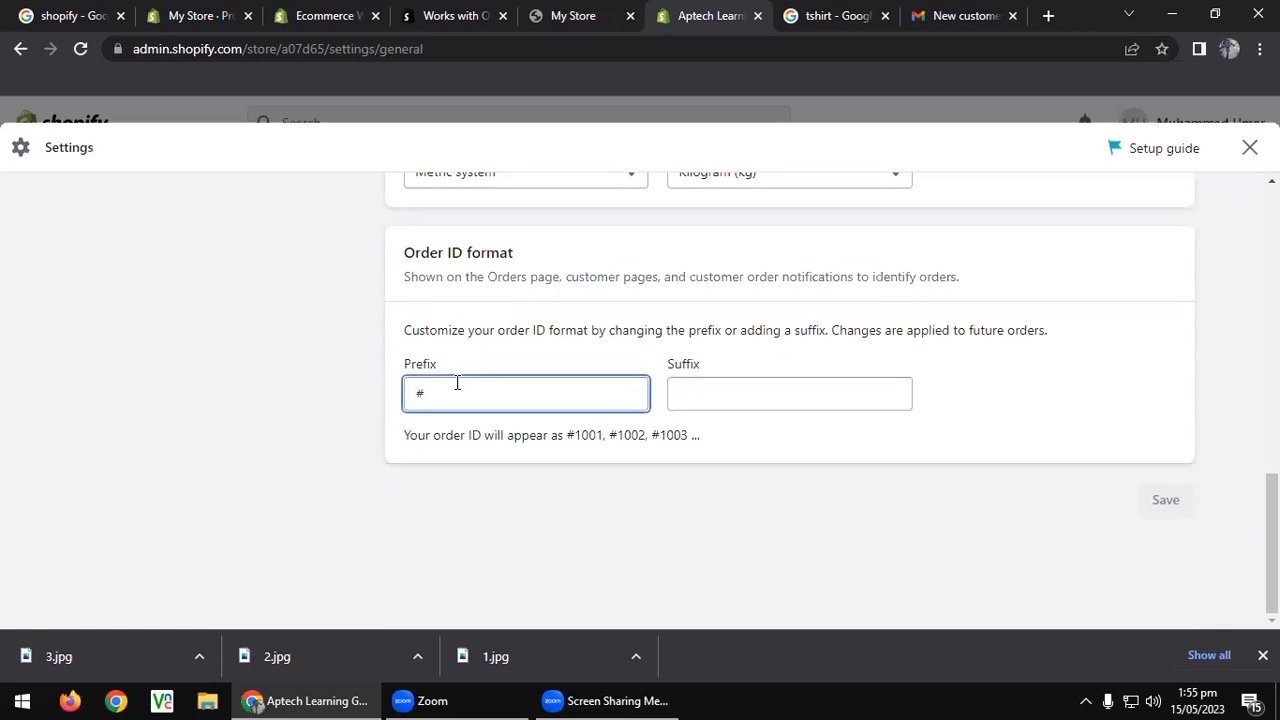
scroll(459, 378, up, 2)
scroll(459, 378, up, 10)
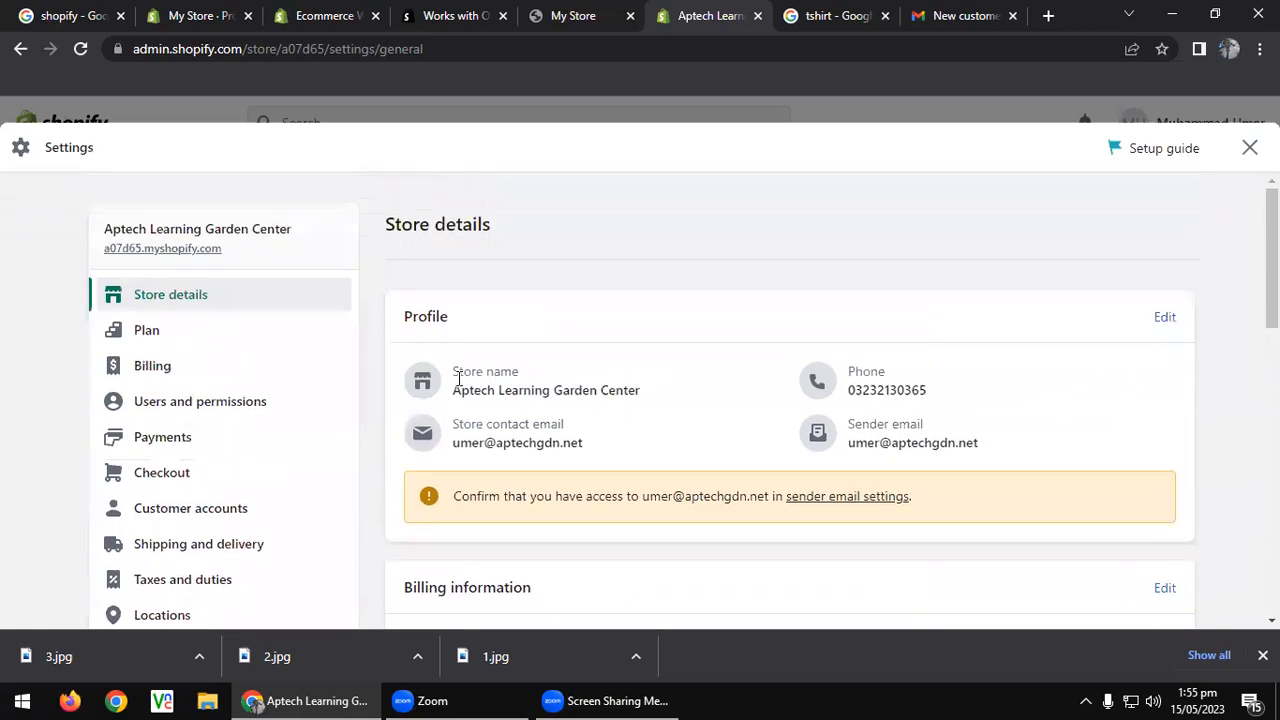
click(259, 331)
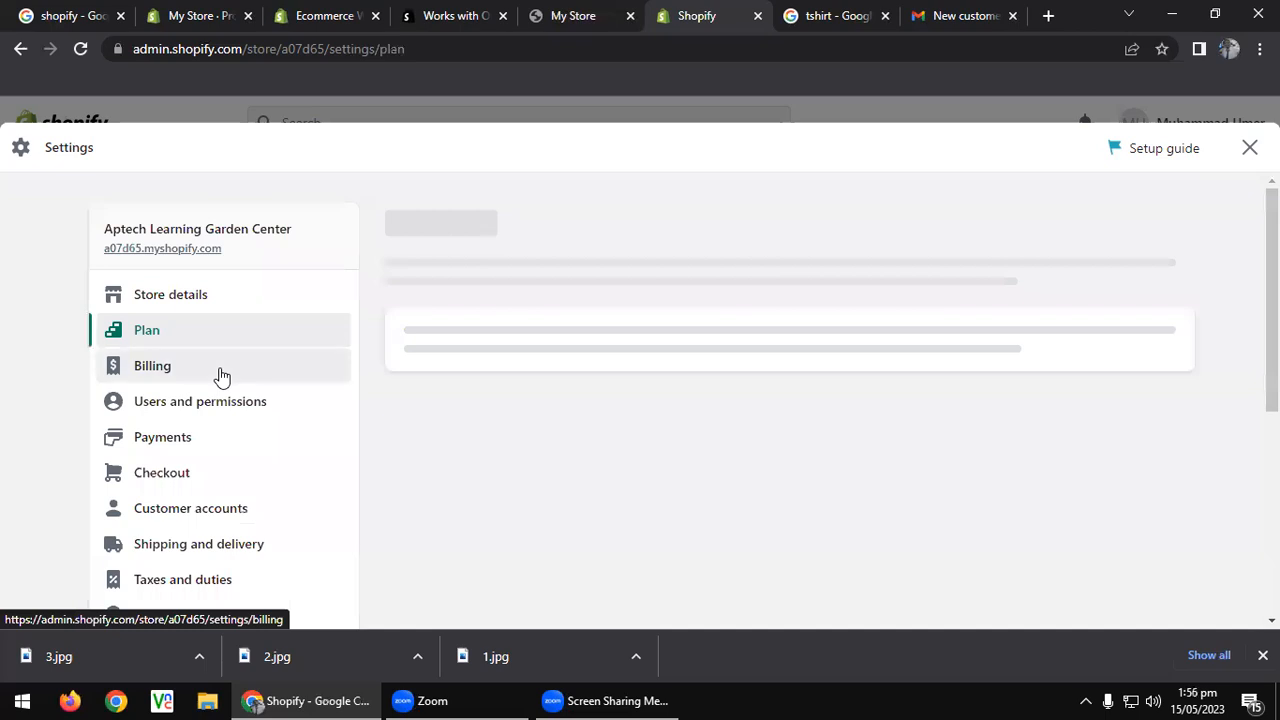
Pass through Billing to Users and permissions and bring up the Add staff form.
click(221, 375)
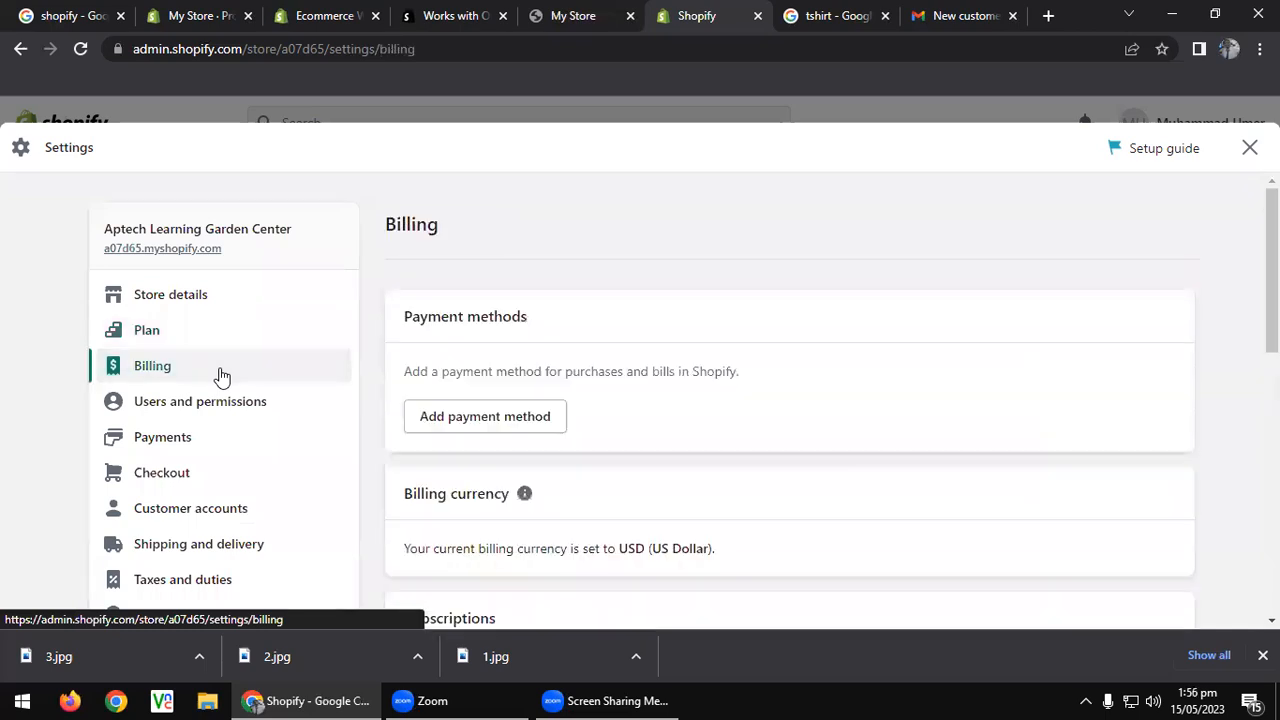
click(229, 398)
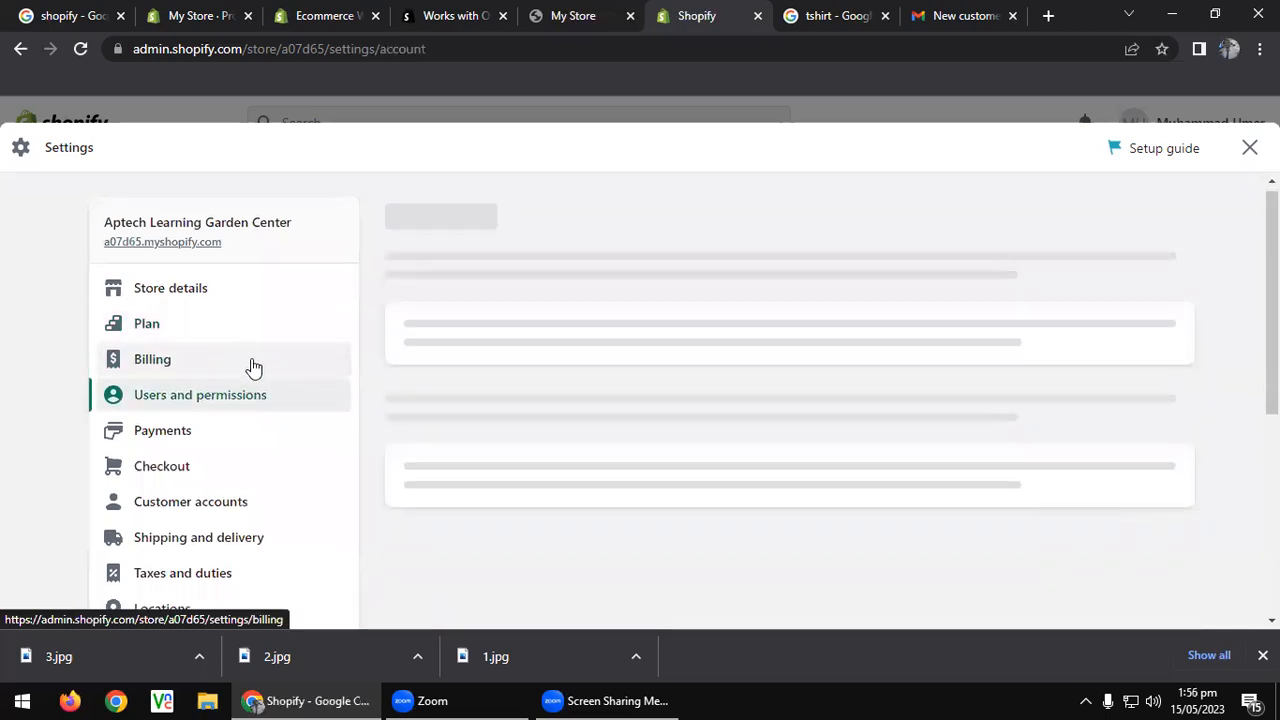
scroll(250, 366, down, 2)
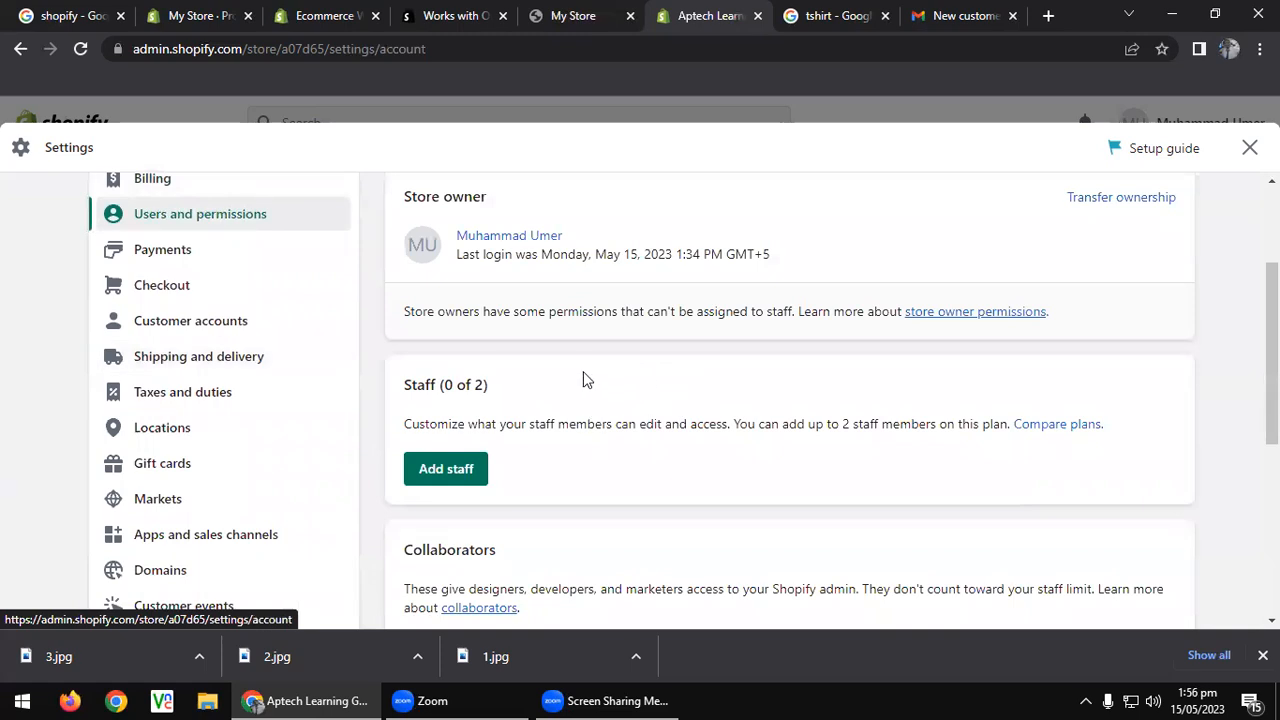
scroll(585, 375, down, 4)
scroll(585, 373, up, 2)
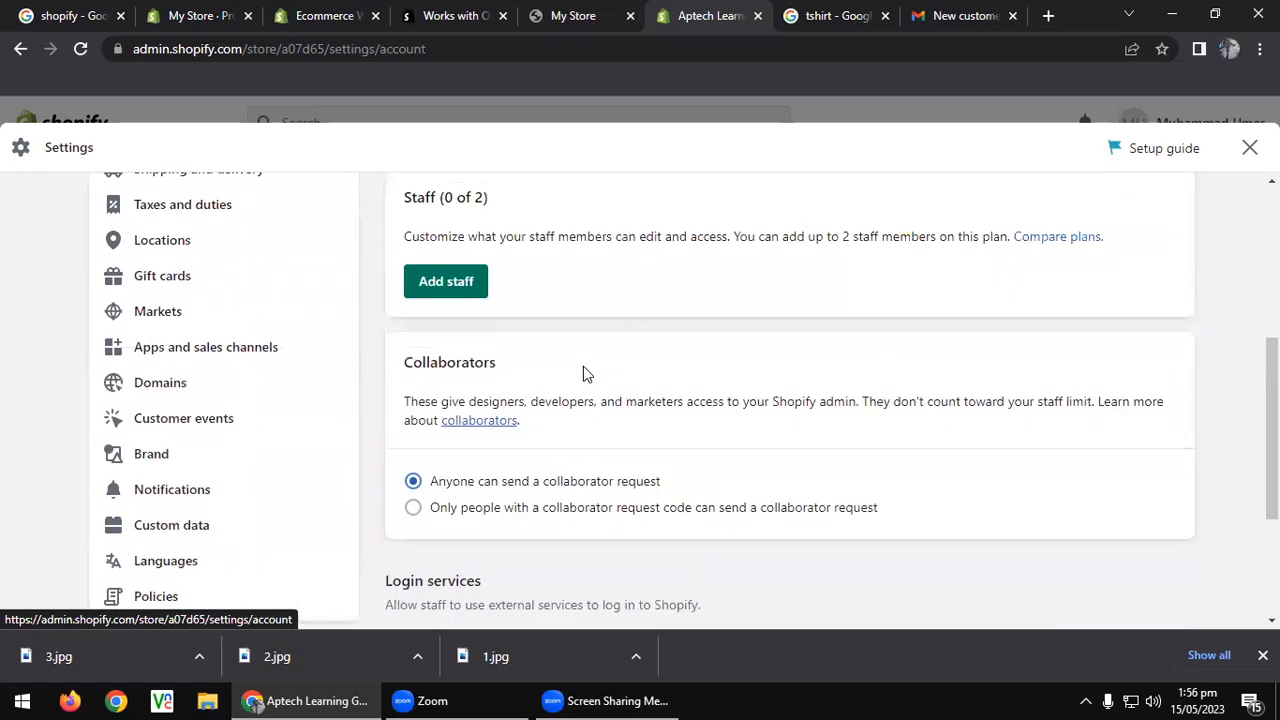
scroll(583, 366, up, 1)
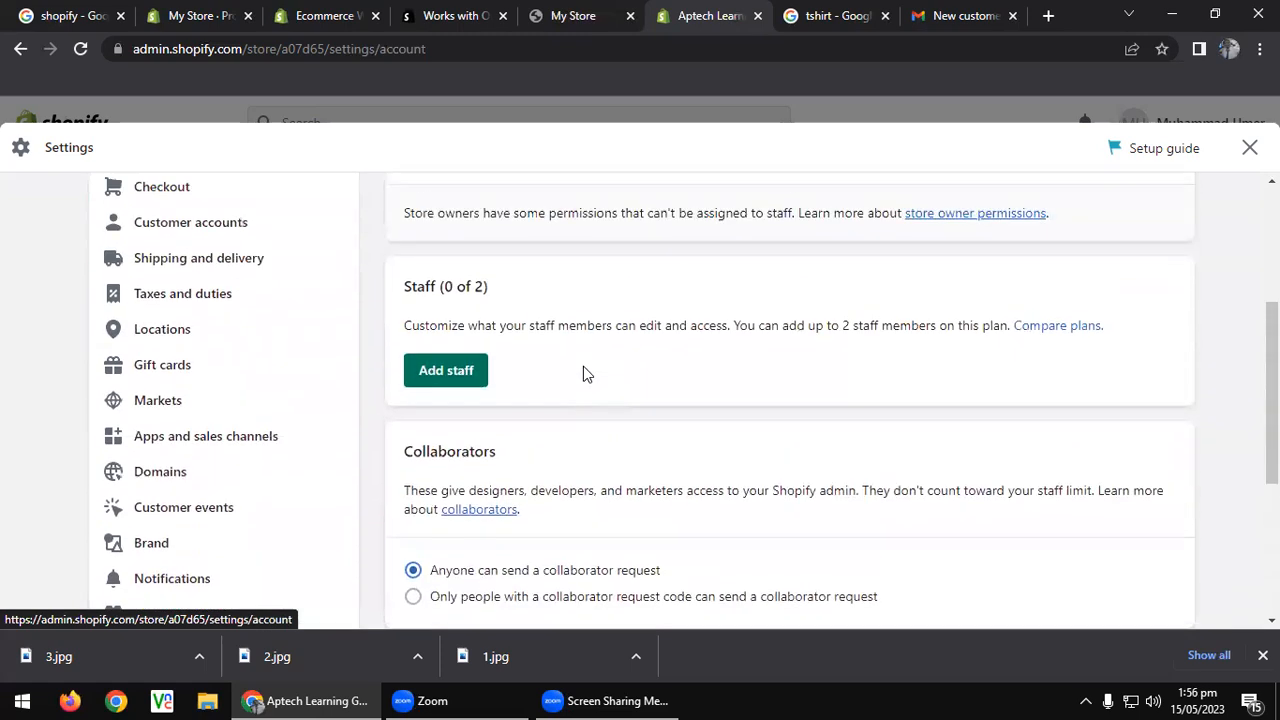
click(446, 376)
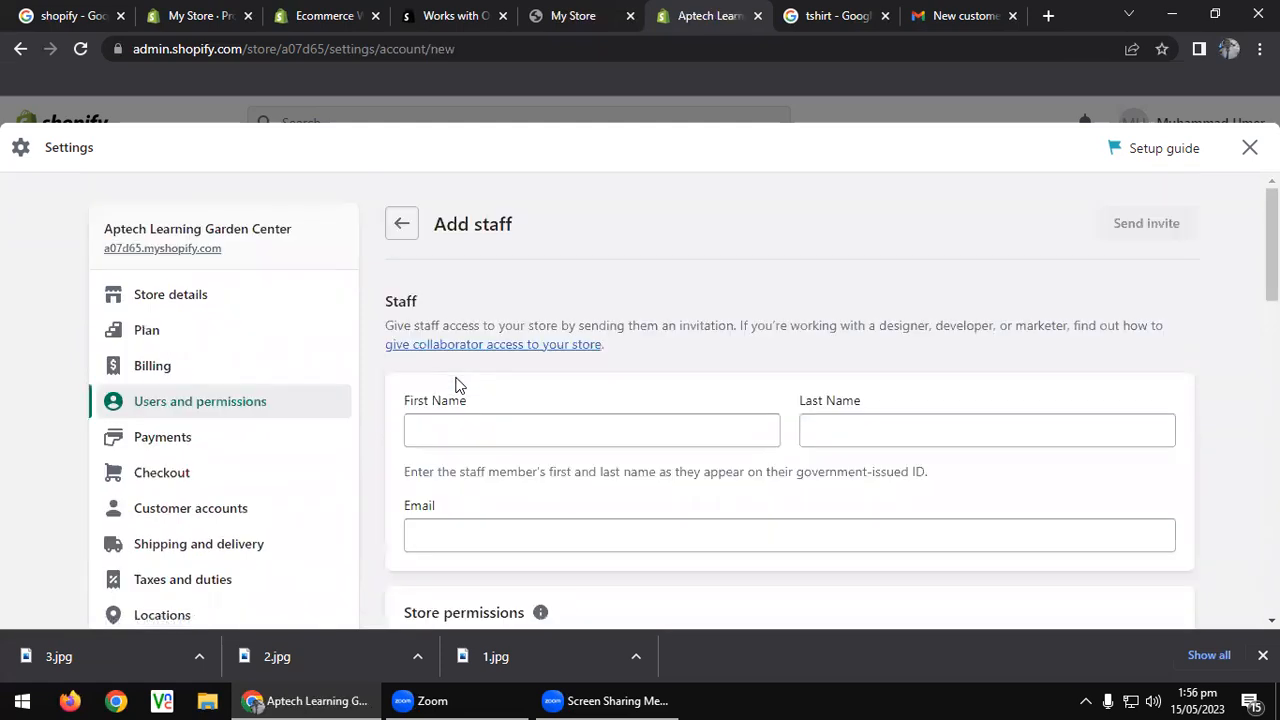
Enter the new staff member's first name, last name and e-mail address.
scroll(457, 376, down, 3)
scroll(553, 358, down, 1)
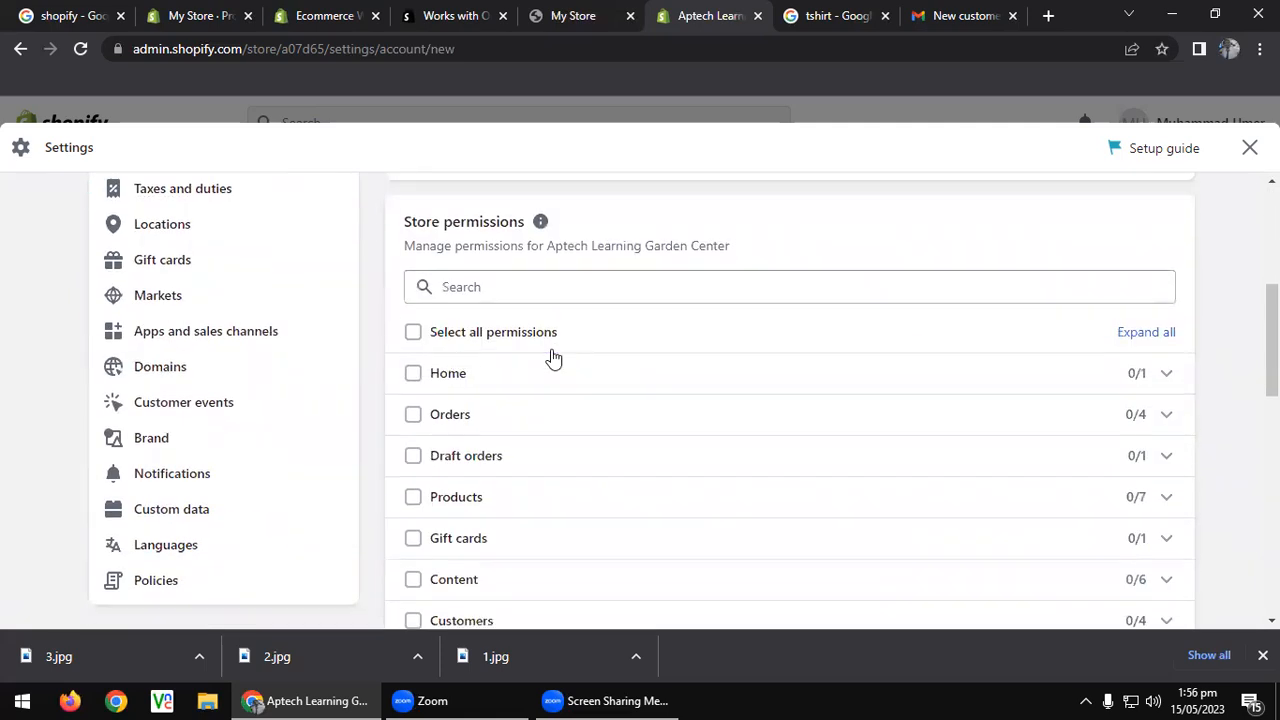
scroll(553, 358, down, 5)
scroll(552, 357, up, 7)
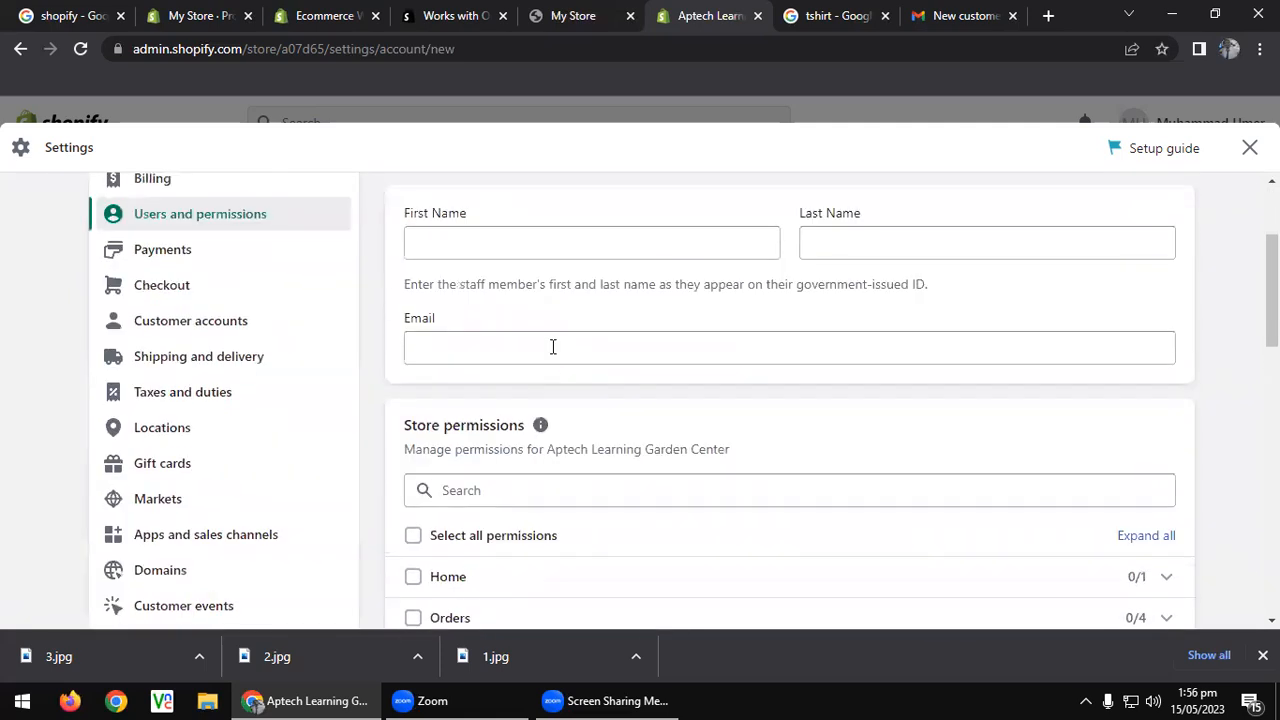
scroll(553, 346, up, 1)
click(538, 336)
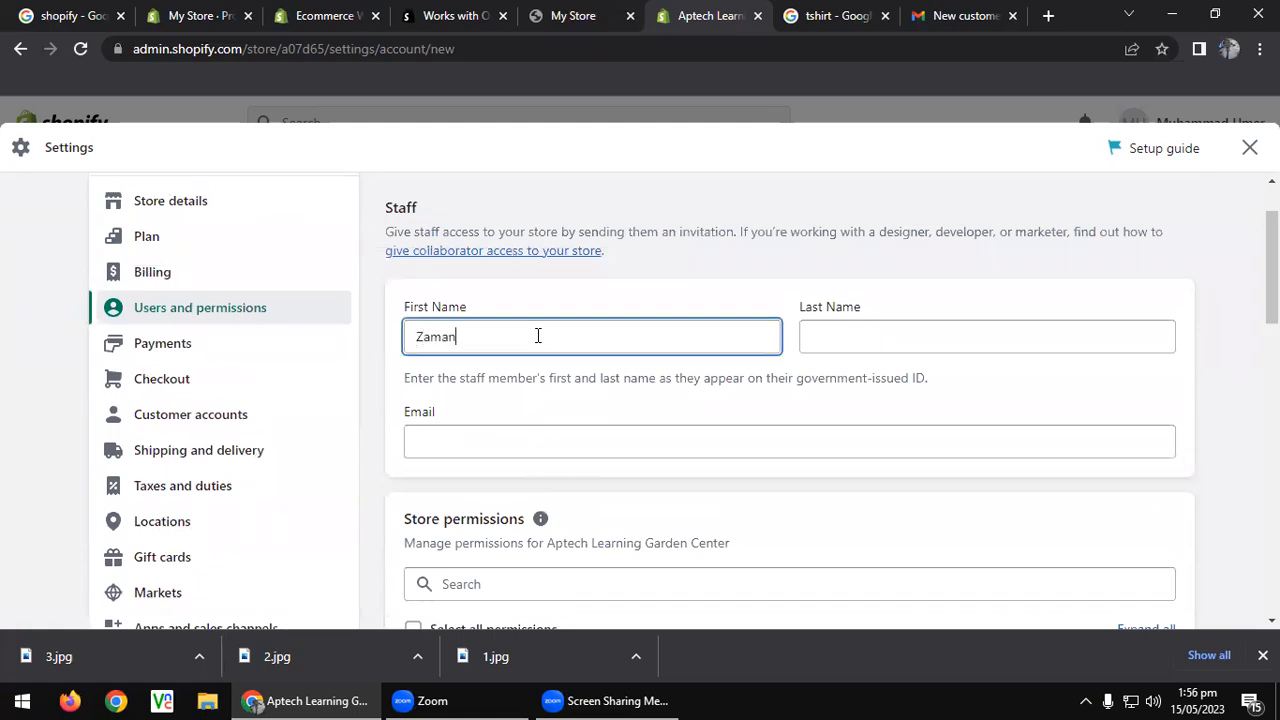
key(Tab)
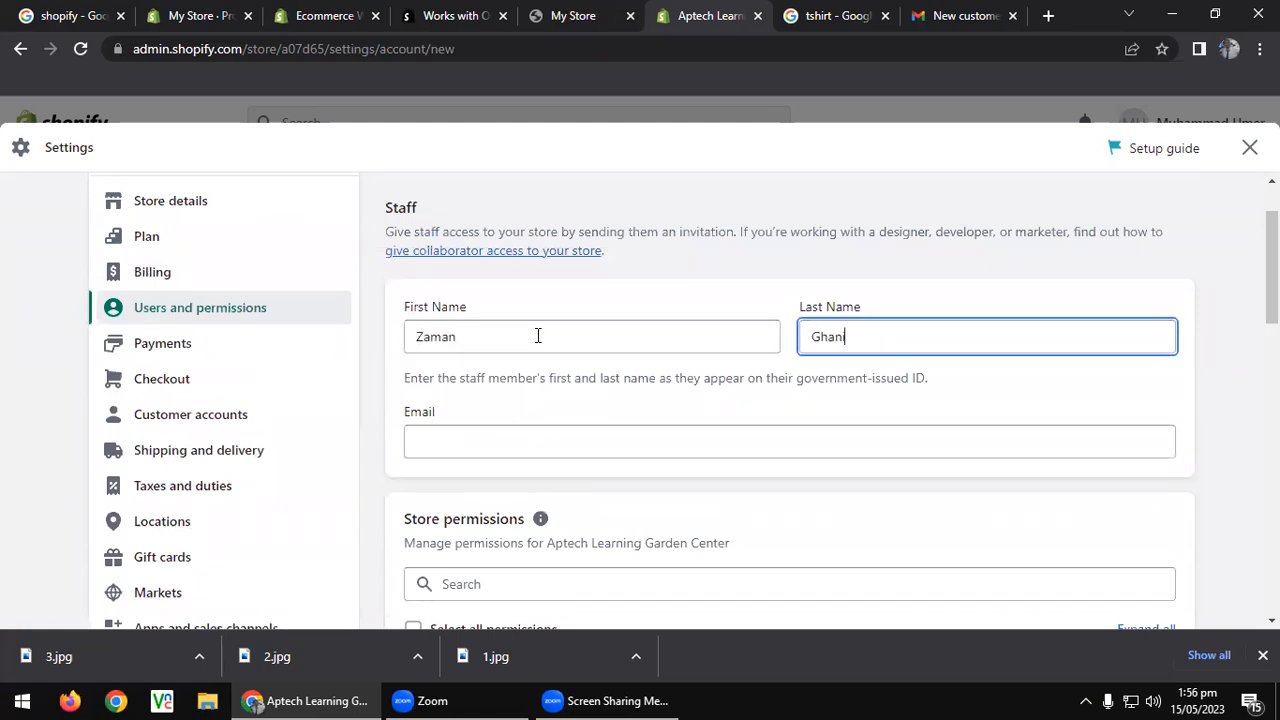
key(Tab)
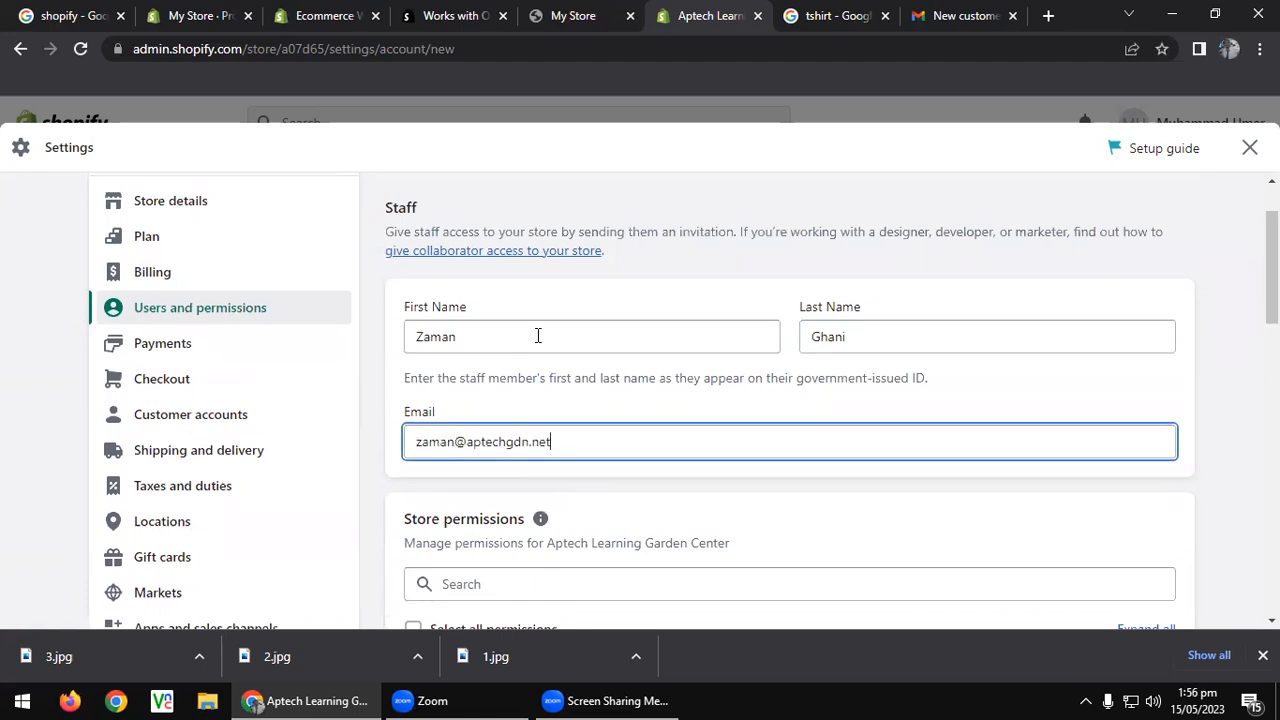
Grant Home, all Orders and Point of Sale access, then send the staff invitation.
scroll(545, 340, down, 3)
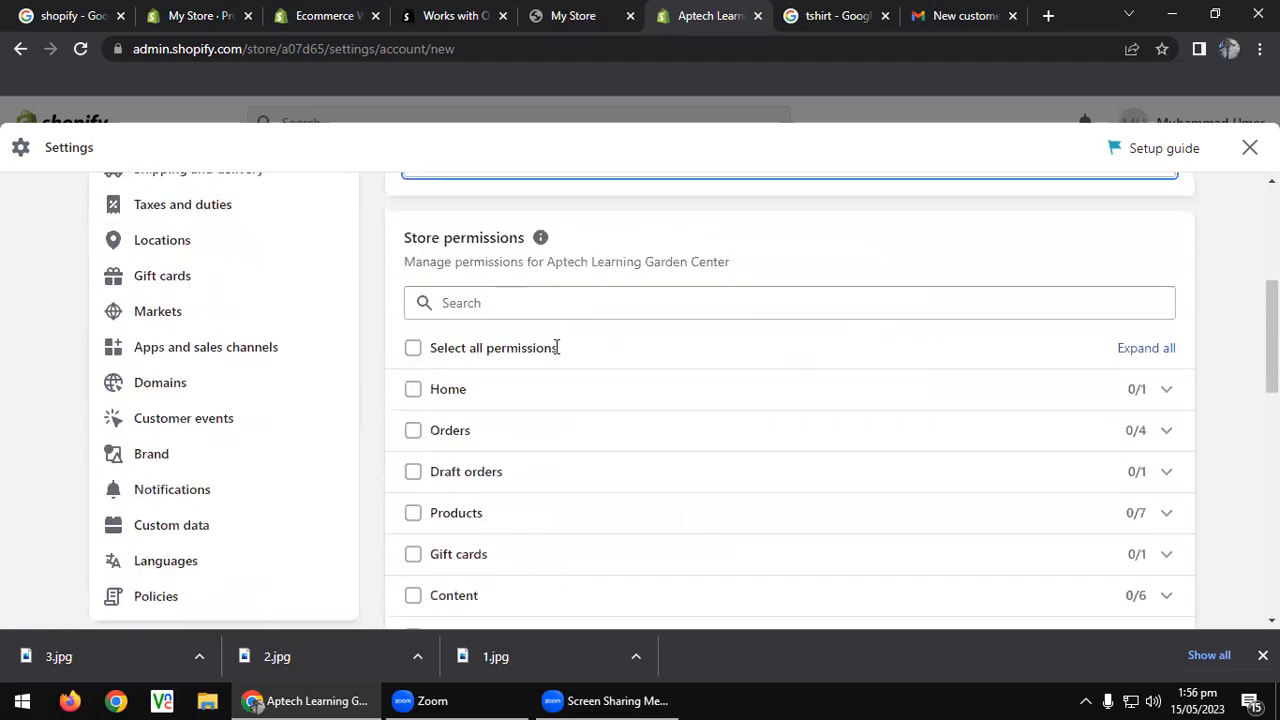
click(412, 389)
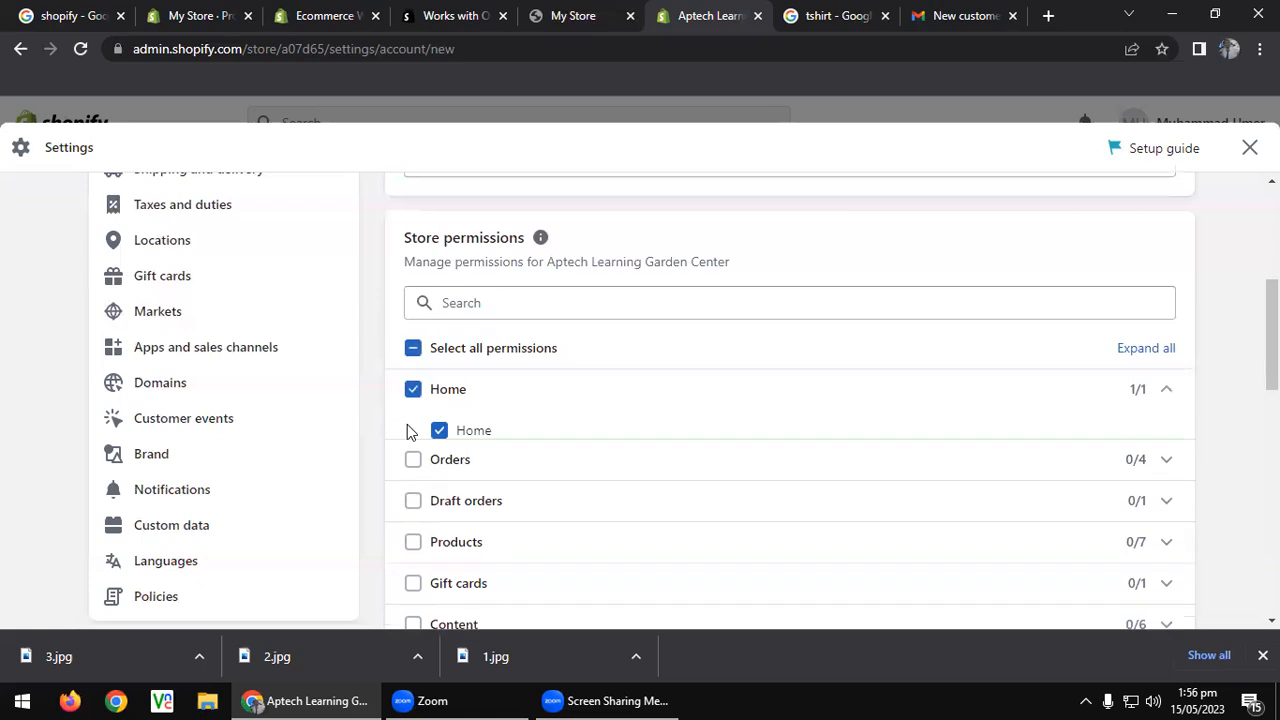
click(447, 472)
scroll(547, 455, down, 3)
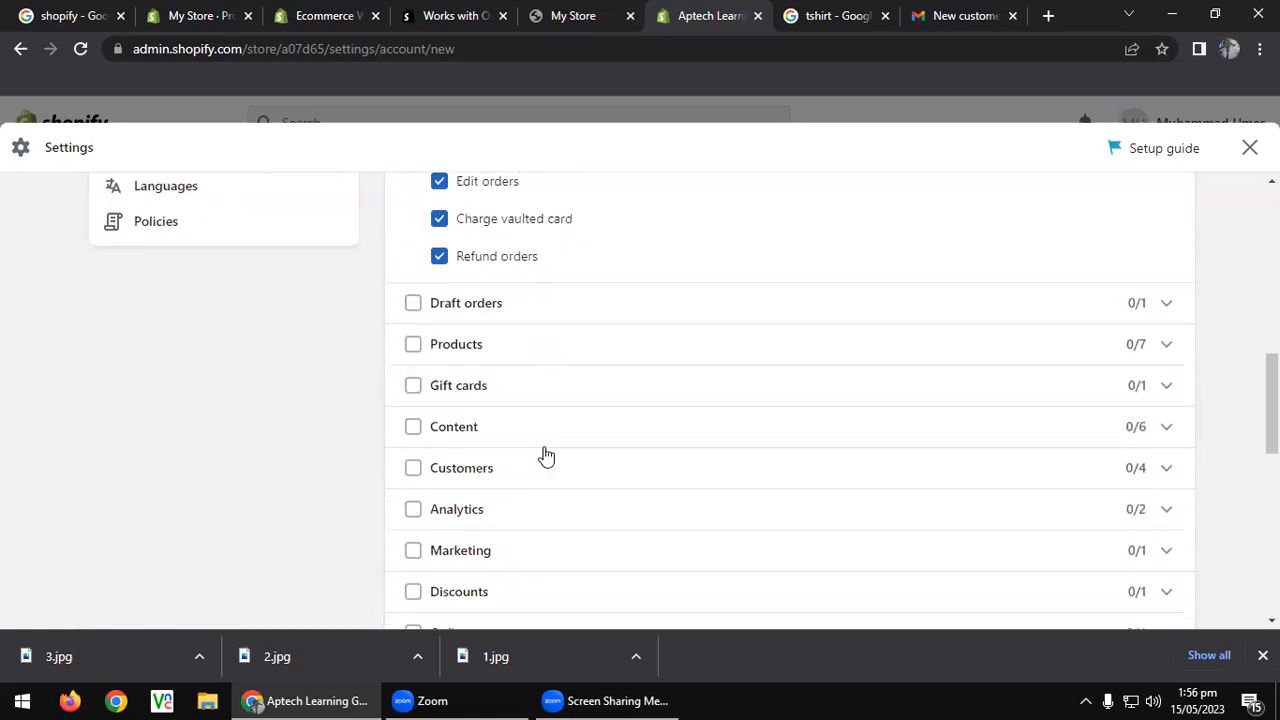
scroll(543, 451, up, 2)
scroll(680, 463, down, 10)
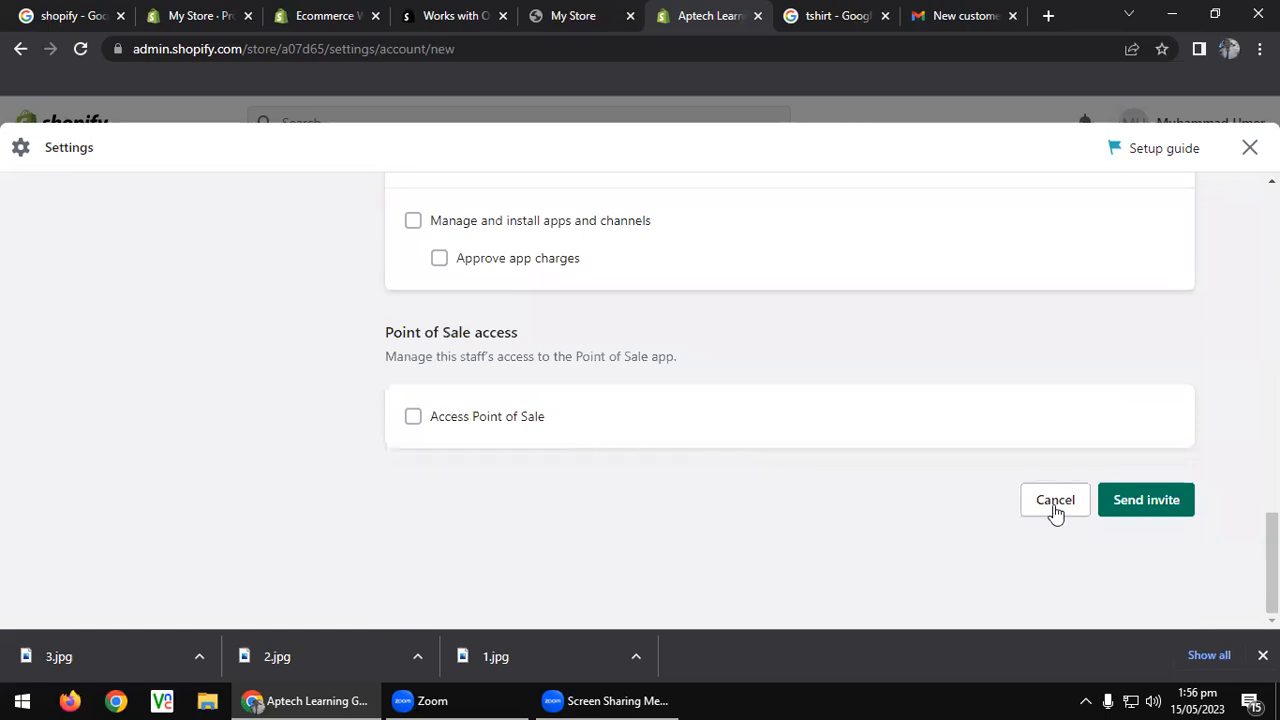
click(499, 420)
scroll(1006, 474, down, 3)
click(1105, 500)
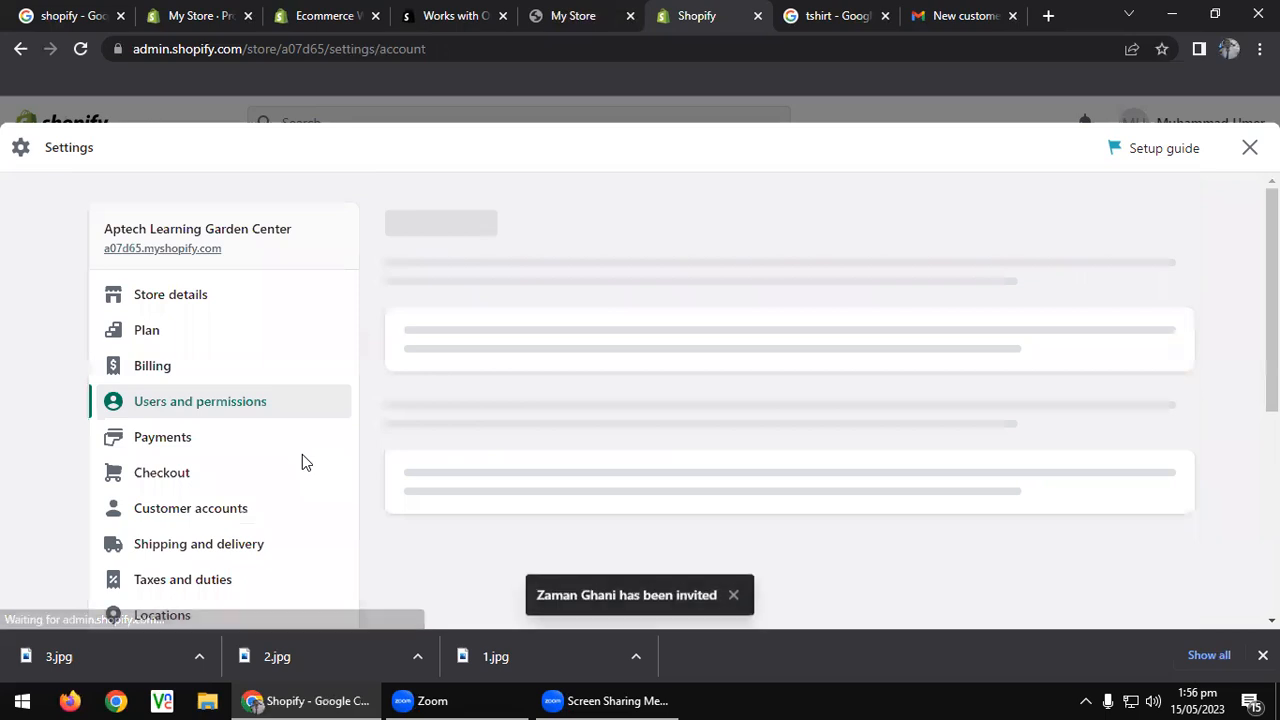
Open the Payments settings and bring up the third-party payment provider list.
scroll(491, 407, down, 5)
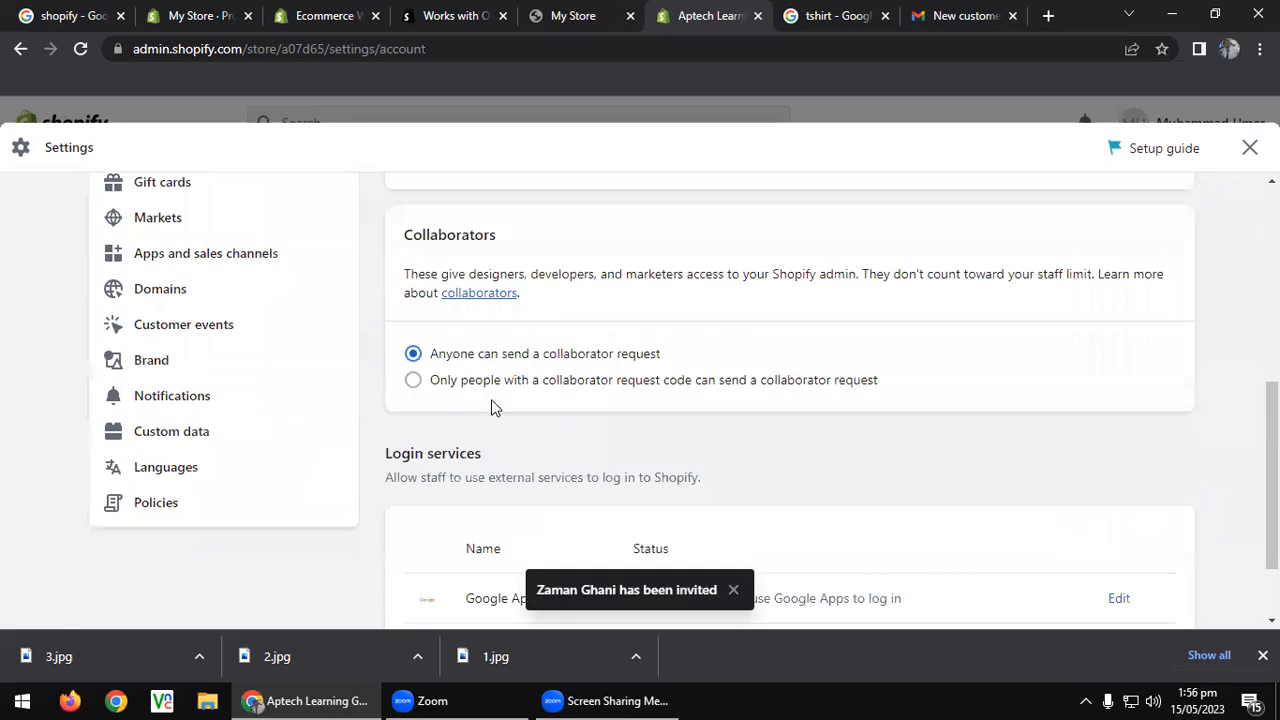
scroll(491, 405, up, 4)
click(227, 252)
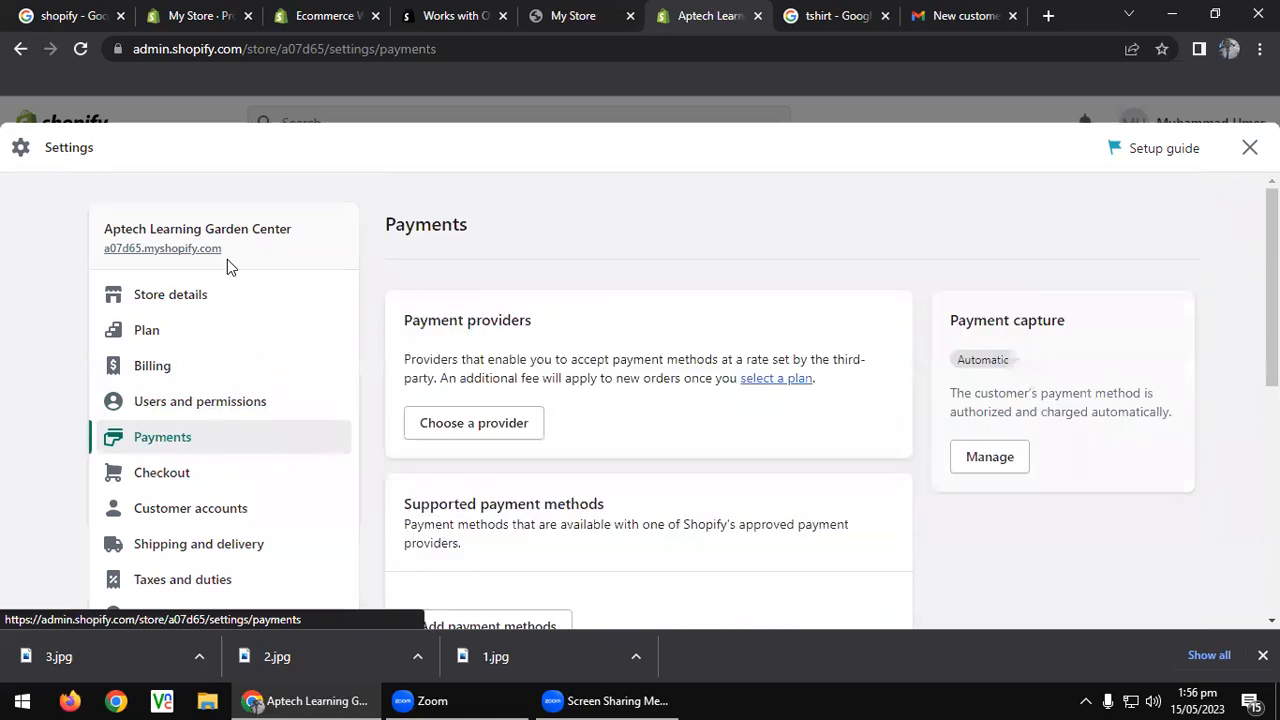
scroll(227, 257, down, 1)
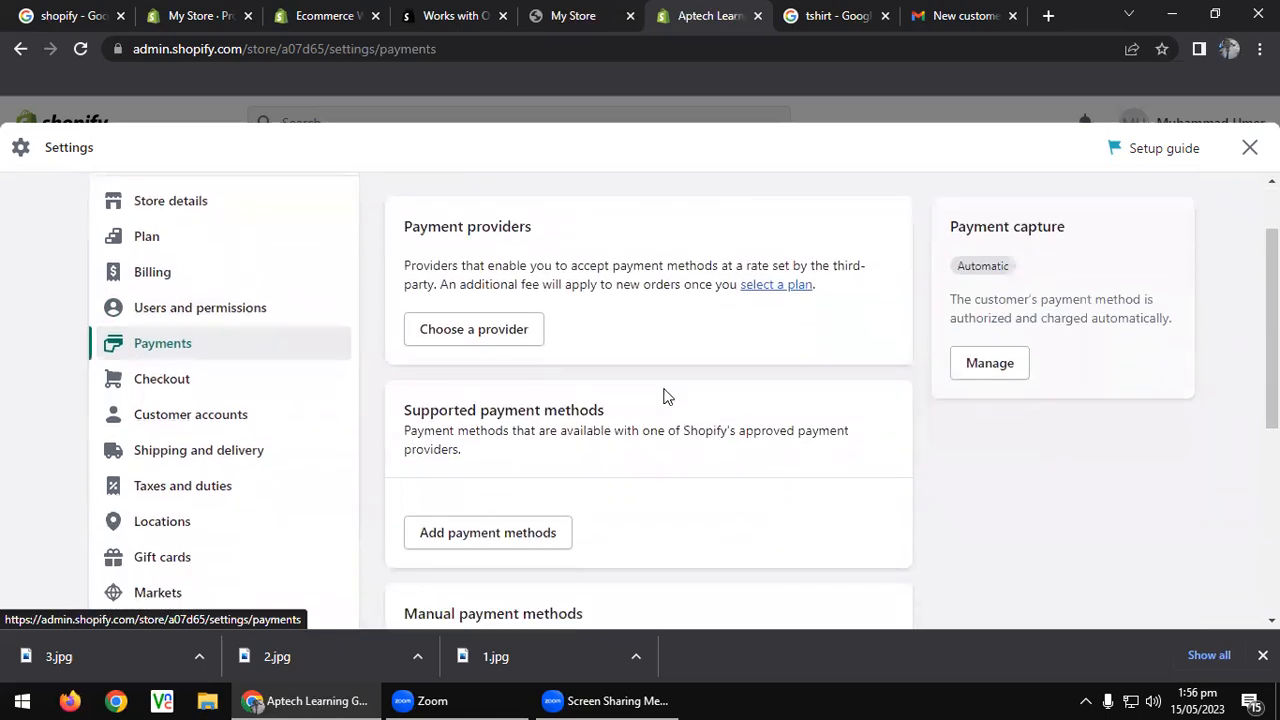
click(480, 330)
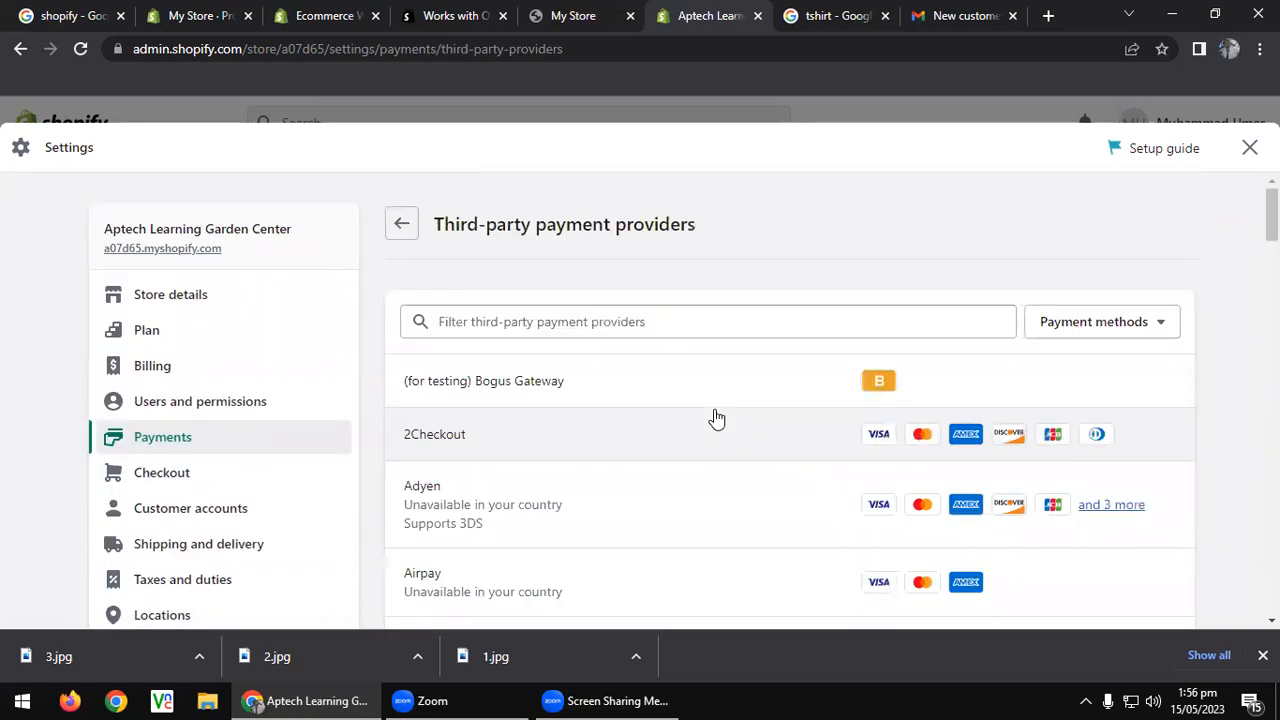
Browse the full list of third-party payment providers, then go to Checkout settings.
scroll(715, 418, down, 3)
scroll(716, 418, down, 8)
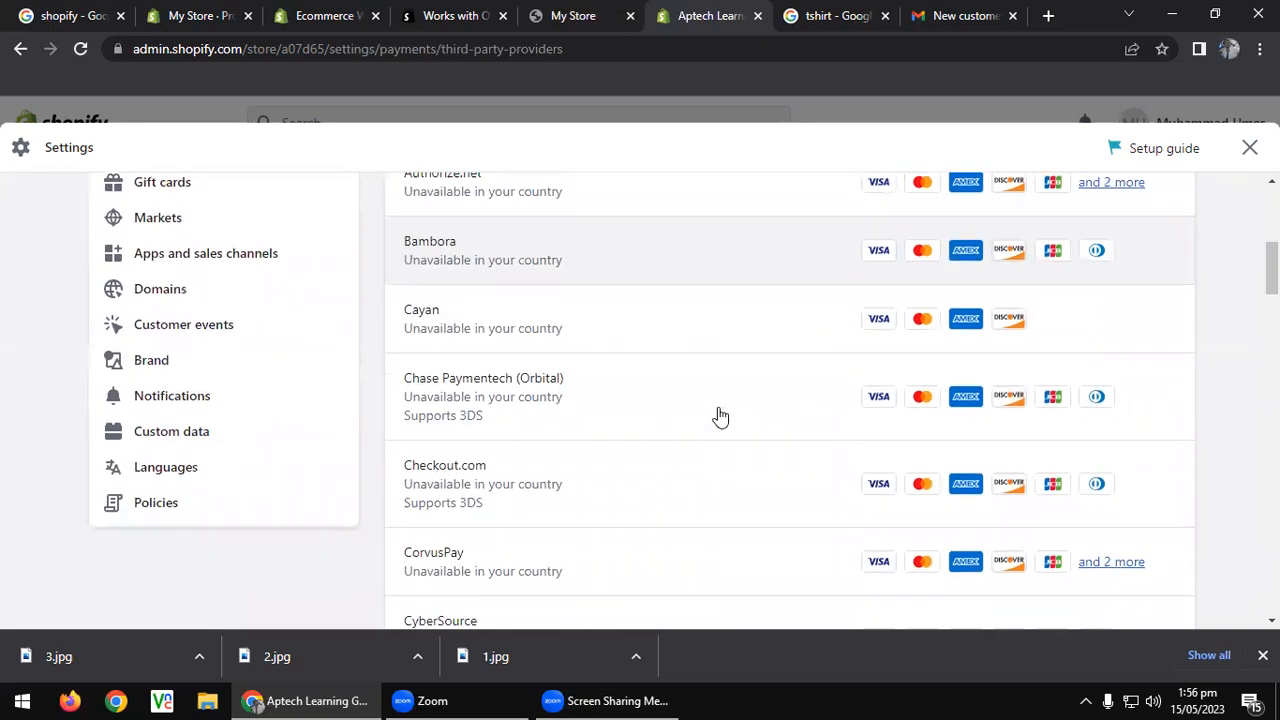
scroll(720, 414, down, 9)
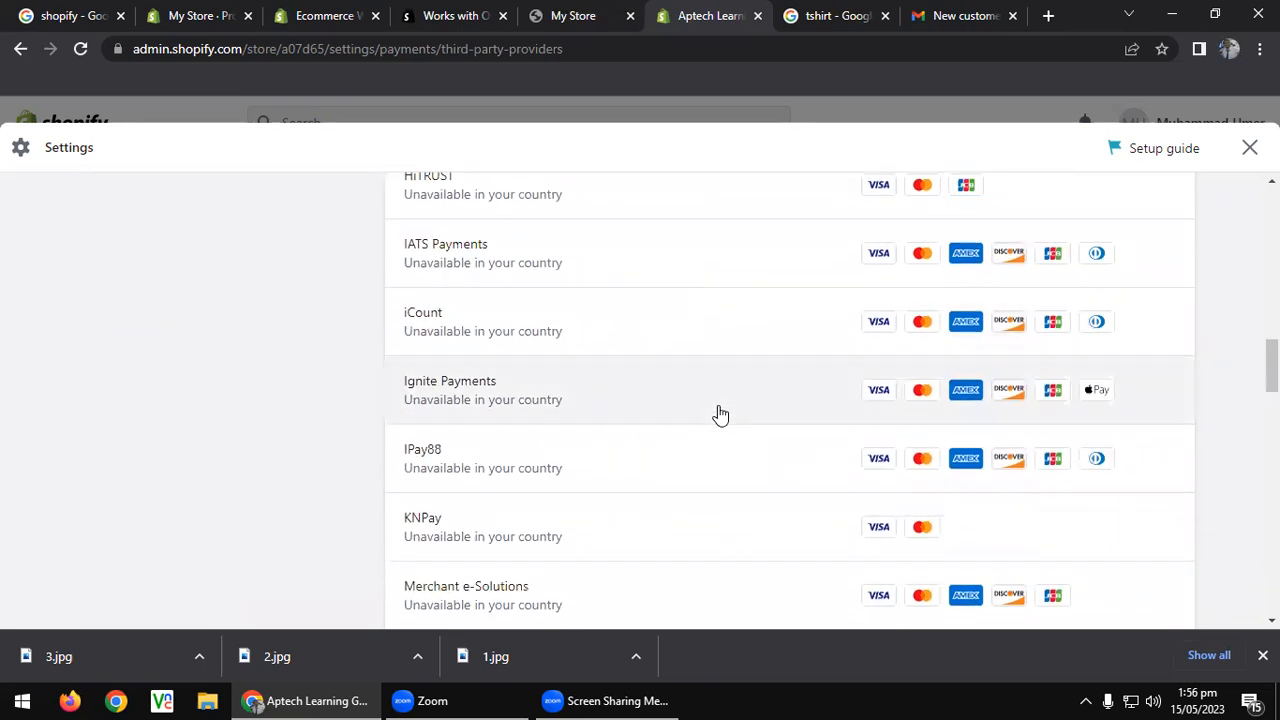
scroll(720, 414, down, 11)
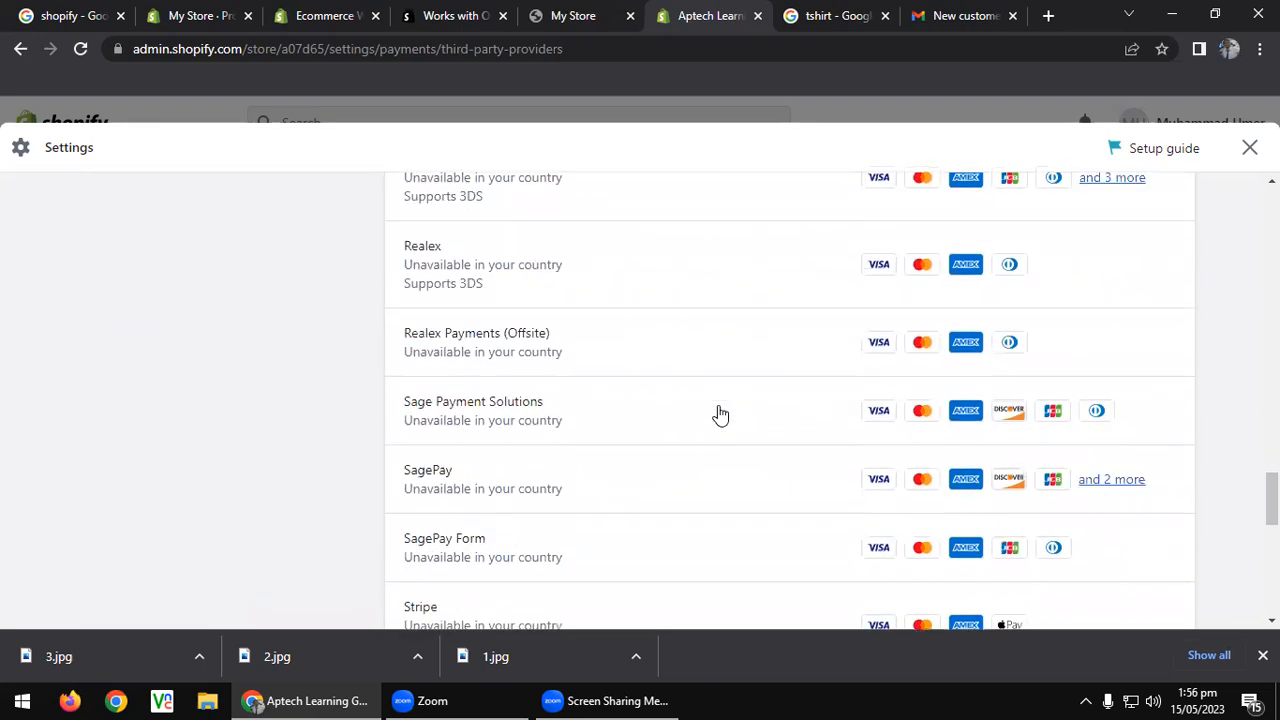
scroll(720, 414, down, 3)
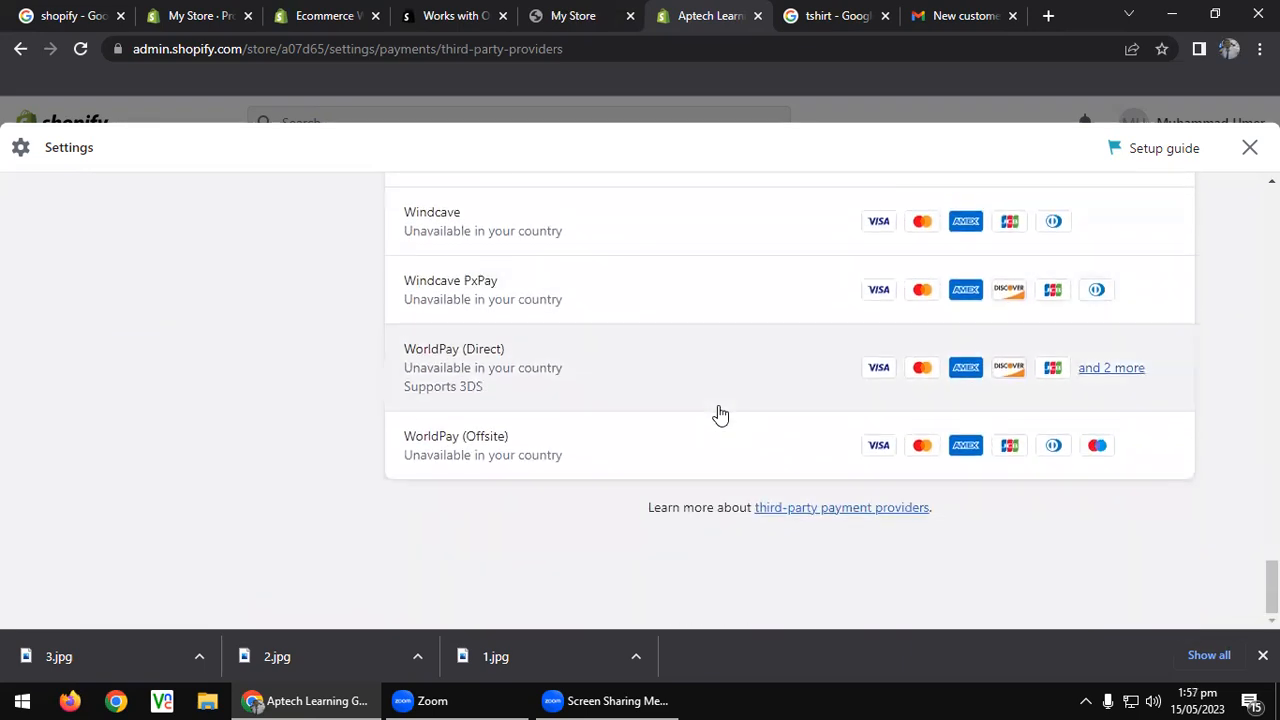
scroll(720, 414, up, 20)
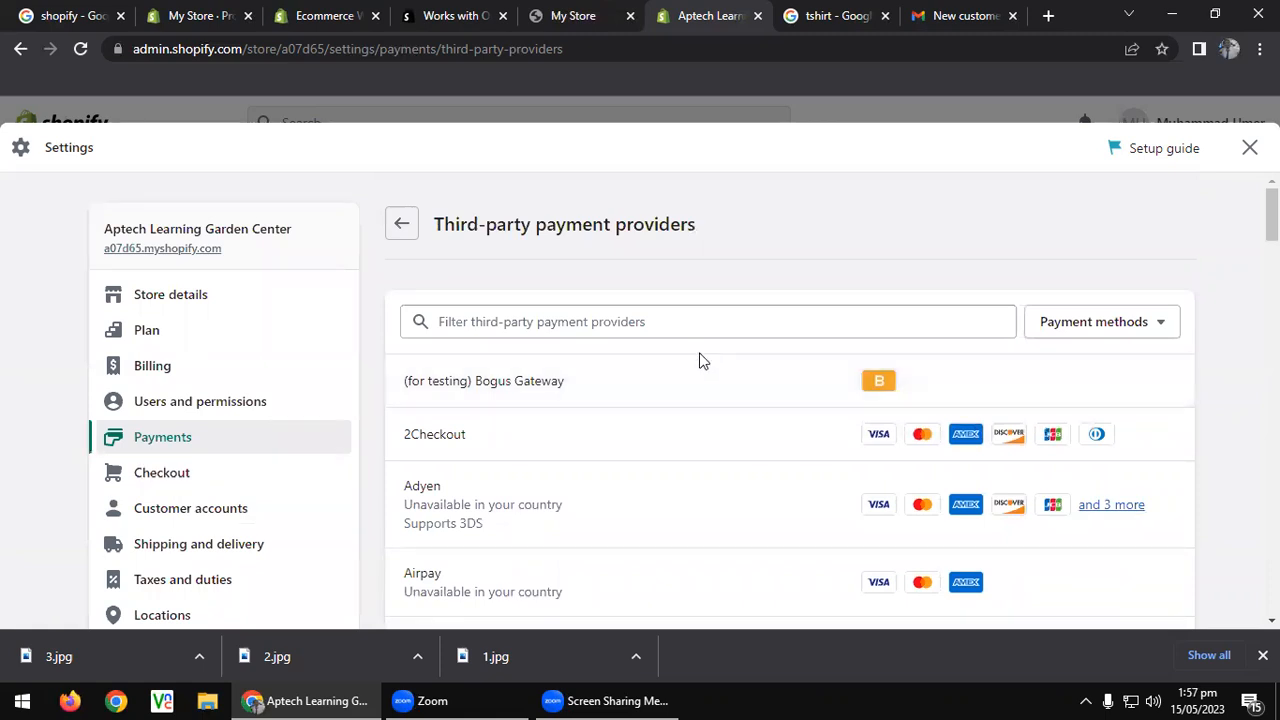
scroll(698, 372, down, 3)
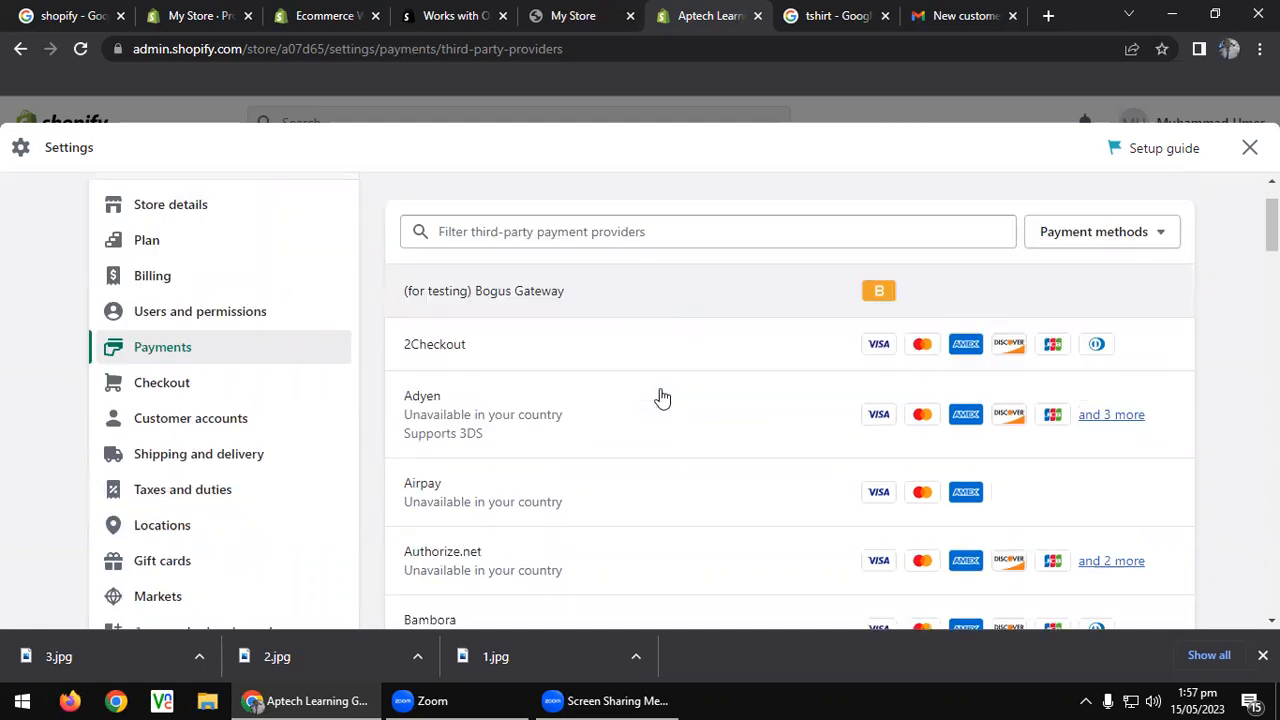
scroll(664, 391, down, 4)
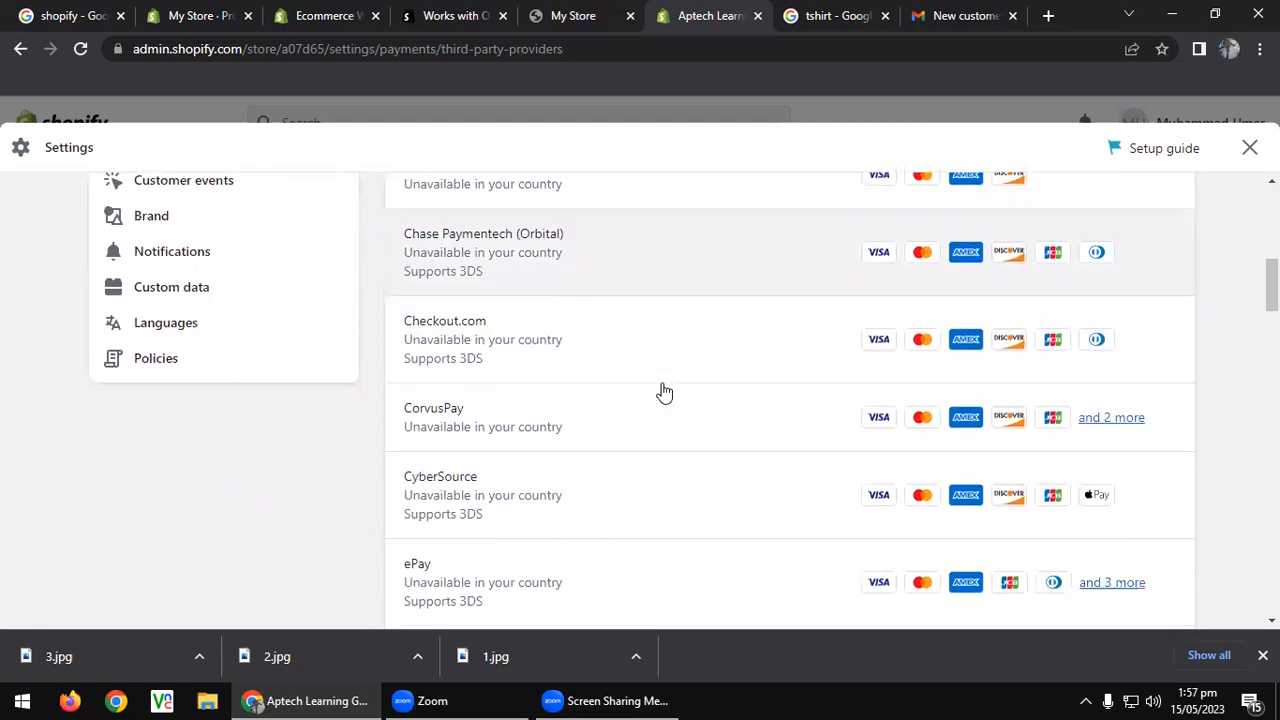
scroll(664, 391, down, 2)
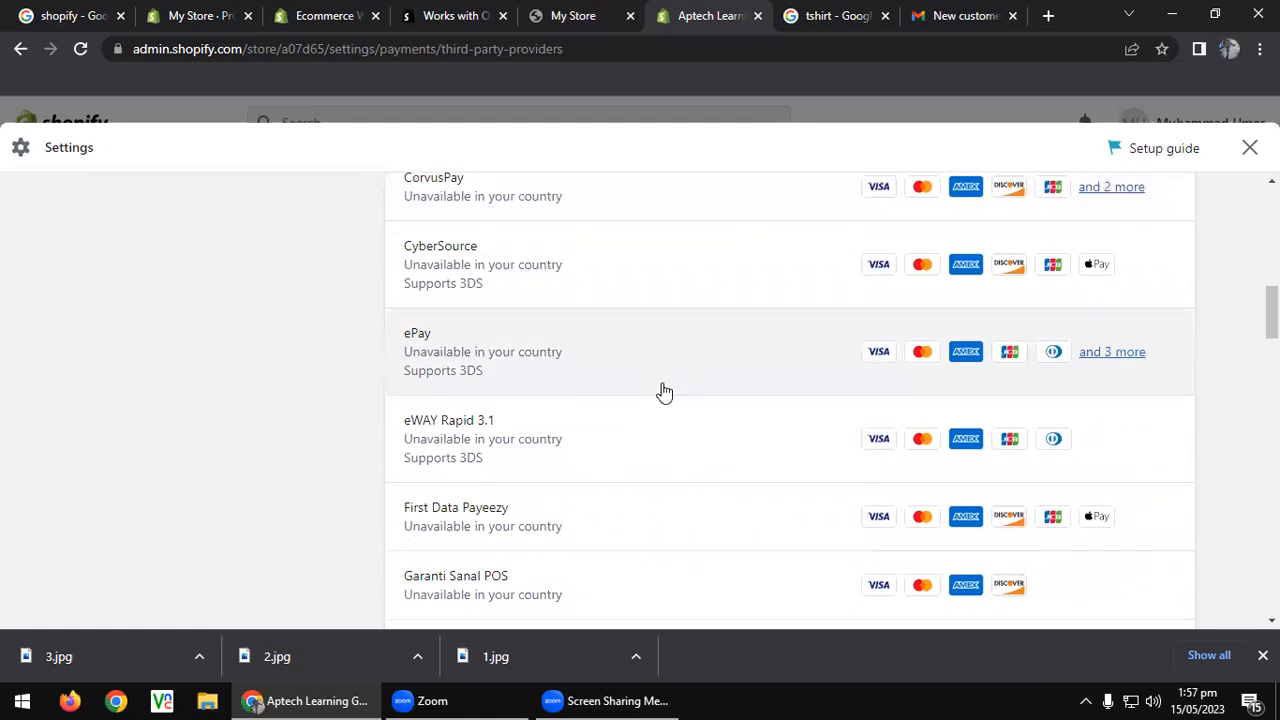
scroll(664, 391, down, 1)
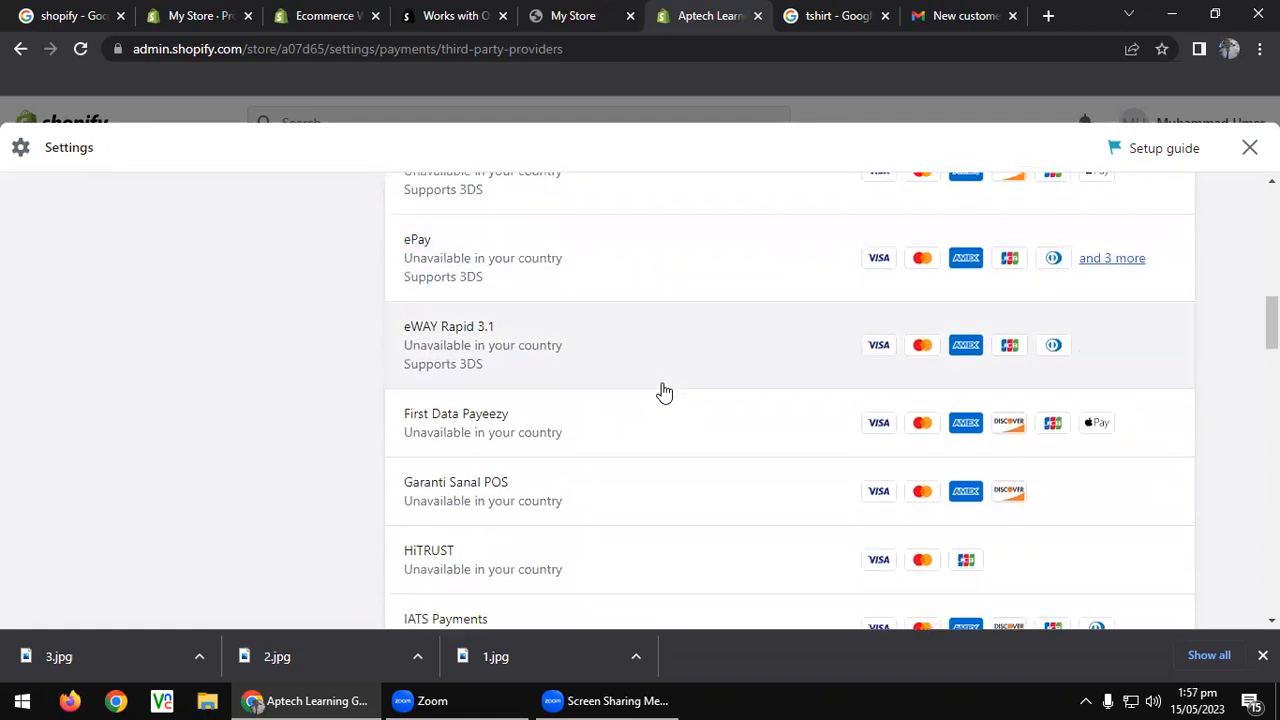
scroll(664, 391, up, 1)
scroll(664, 391, down, 2)
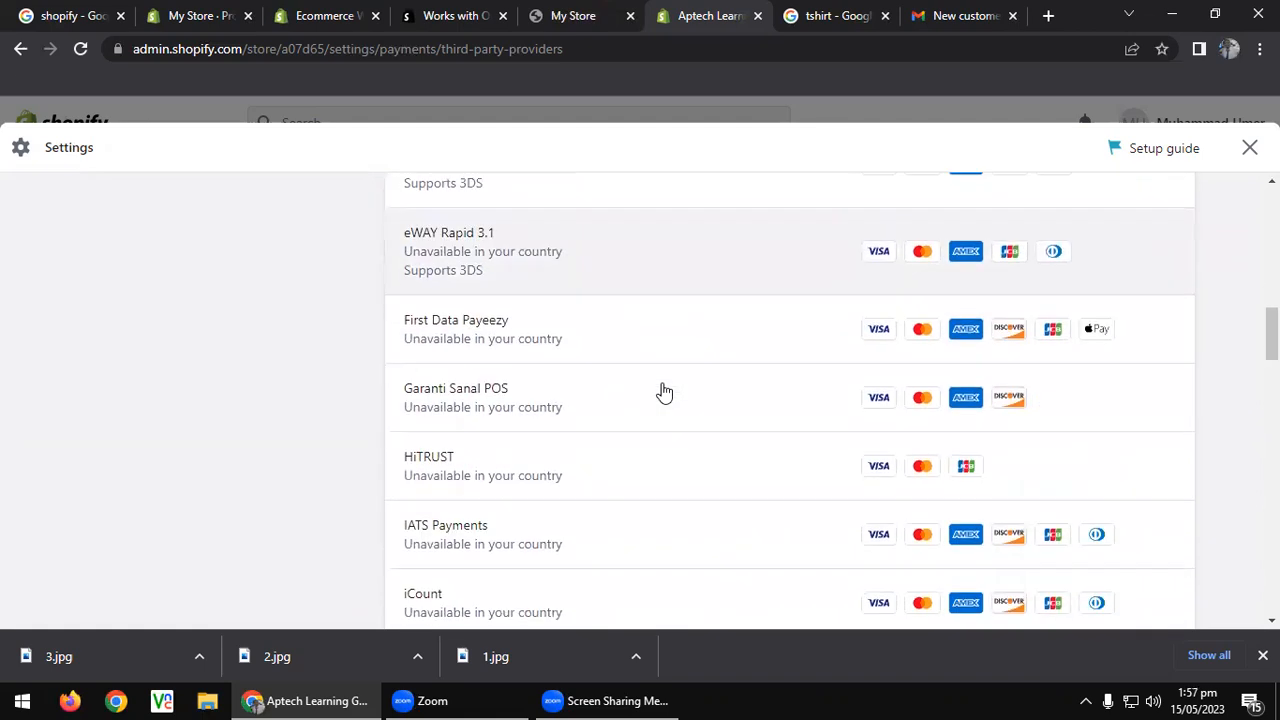
scroll(664, 391, down, 2)
scroll(664, 391, down, 5)
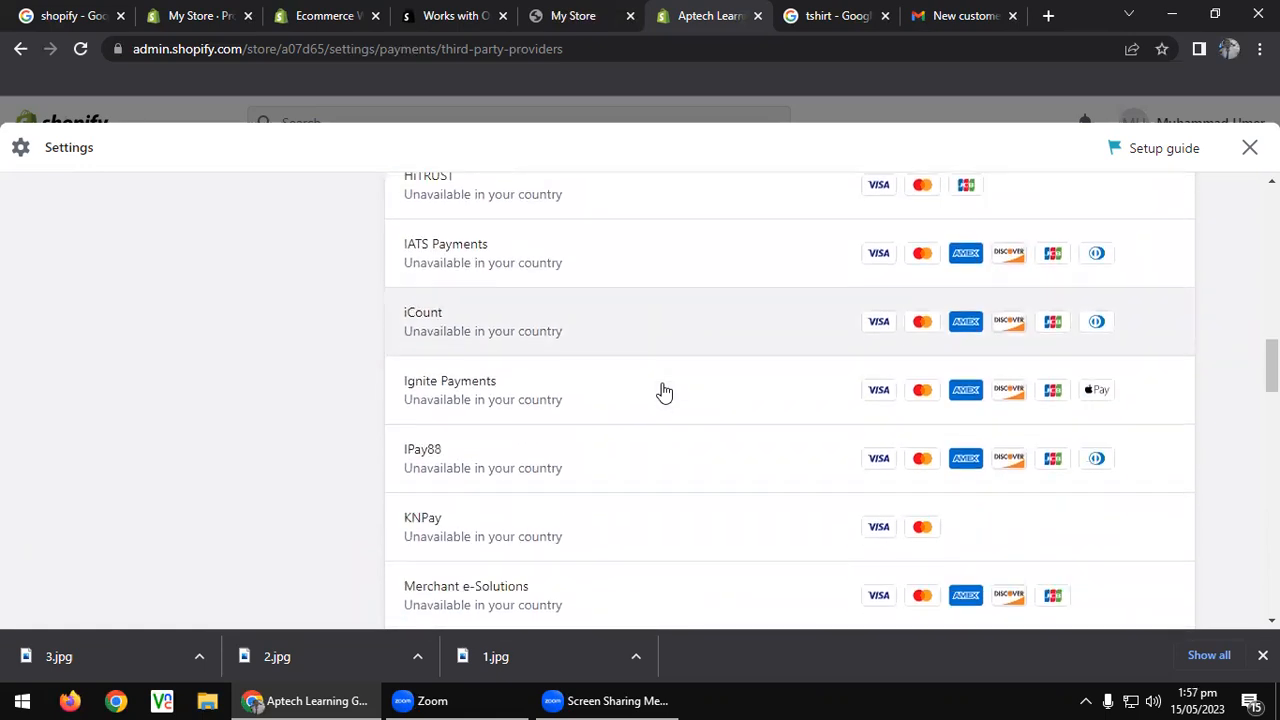
scroll(664, 391, up, 20)
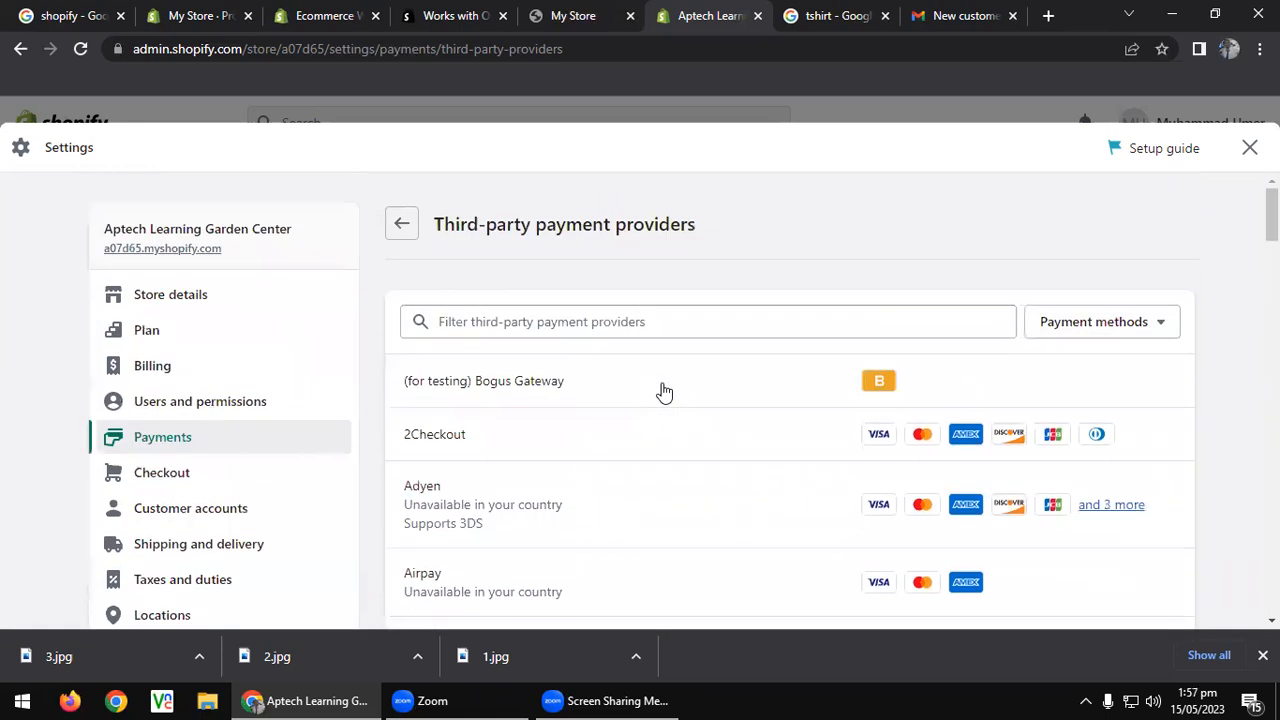
click(200, 473)
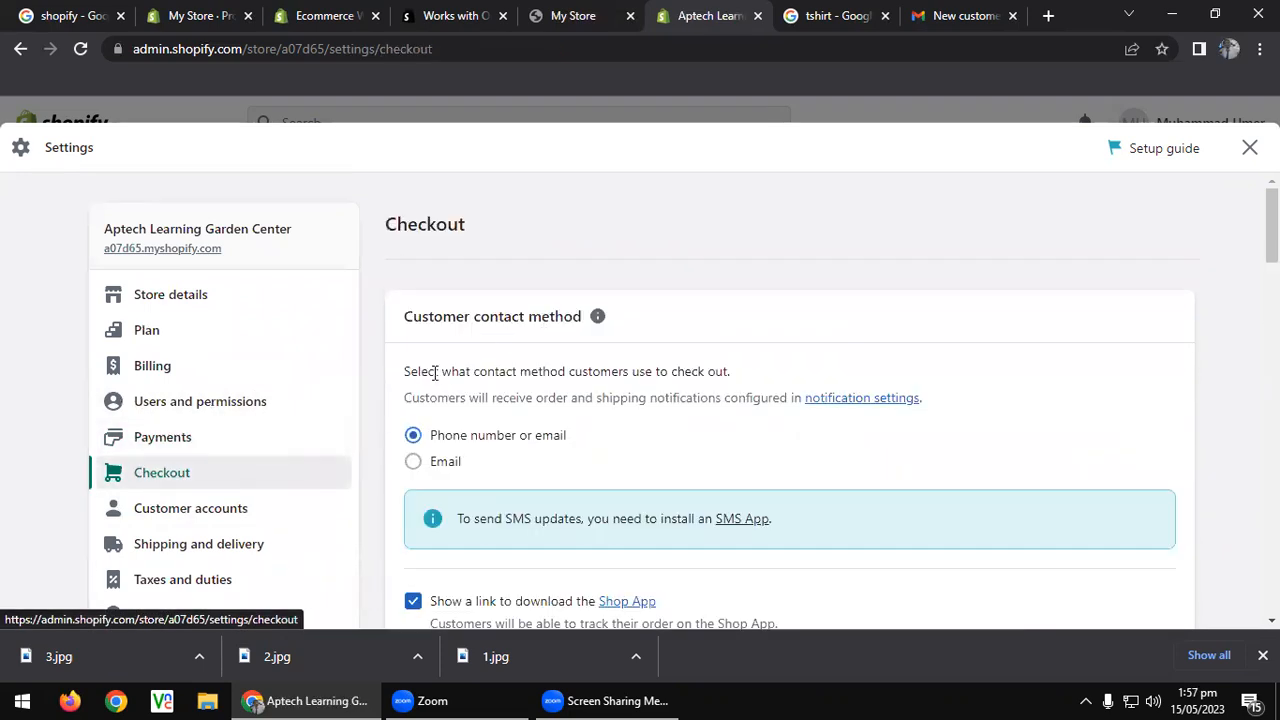
Open the checkout notice's SMS App link in a new tab, then return to Checkout settings.
scroll(455, 354, down, 1)
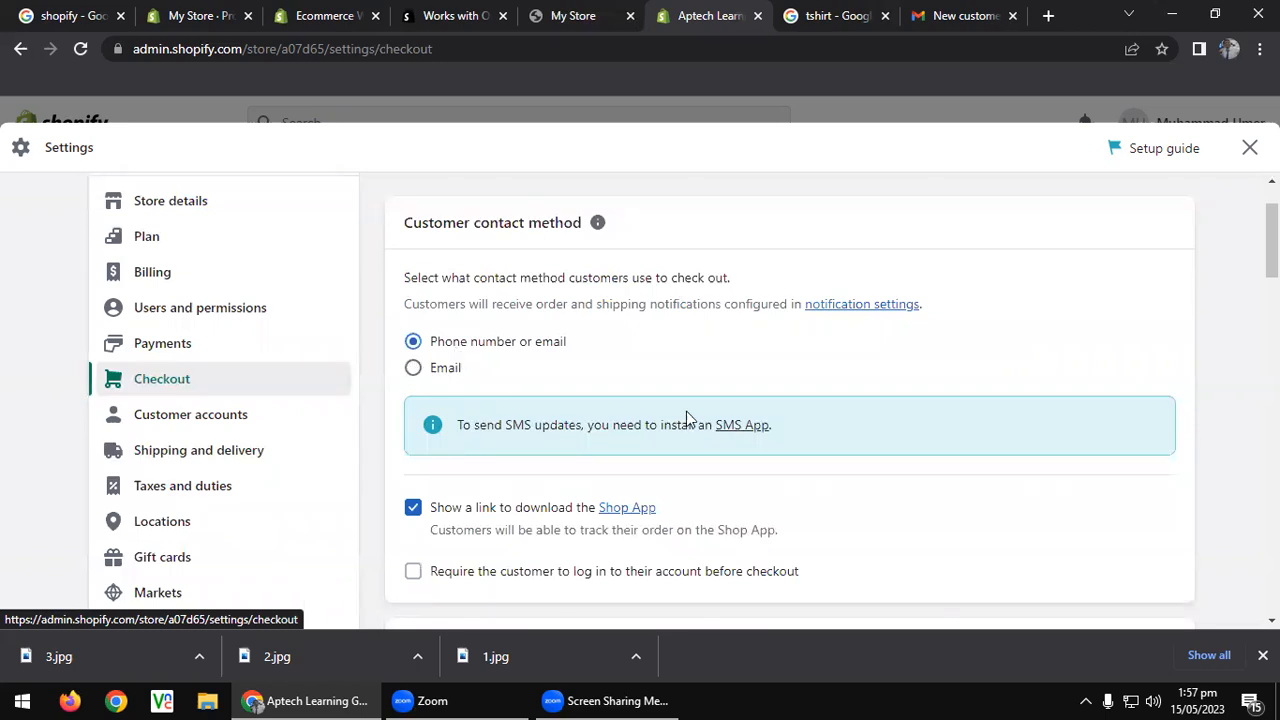
right_click(737, 428)
click(812, 442)
click(745, 15)
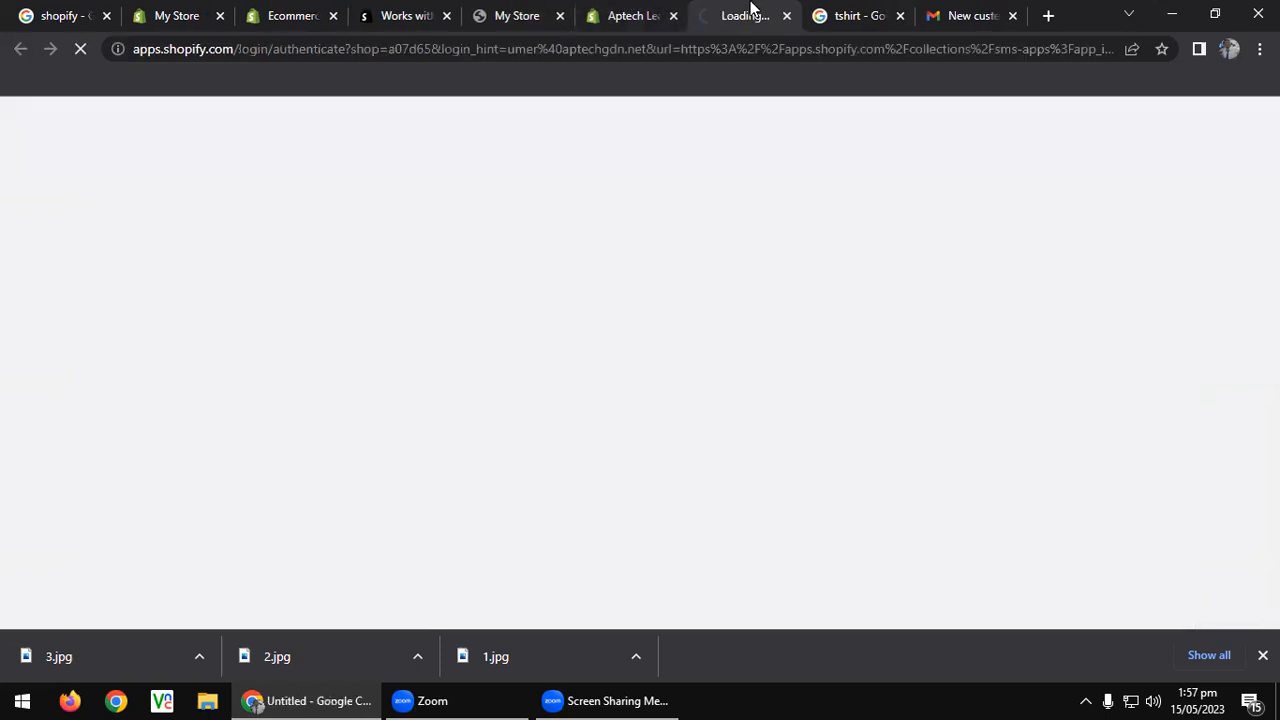
click(655, 10)
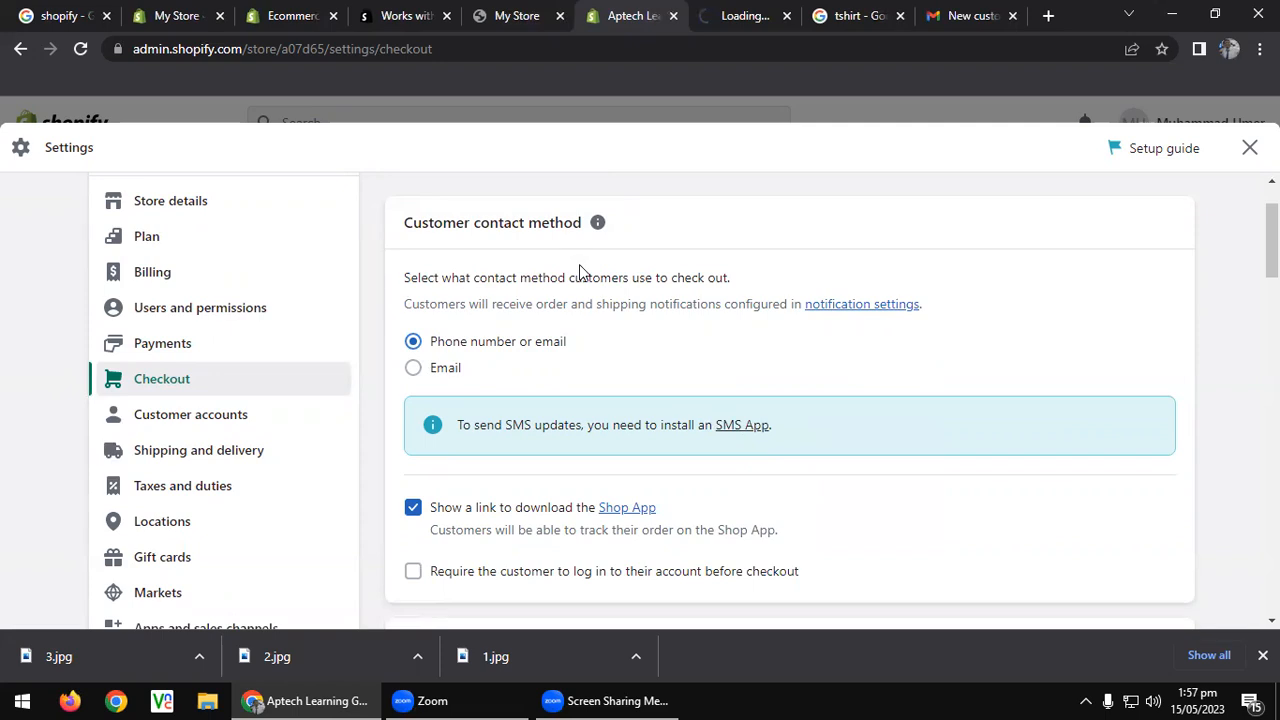
Switch to the apps.shopify.com tab showing the 7 Transactional SMS Apps.
click(702, 12)
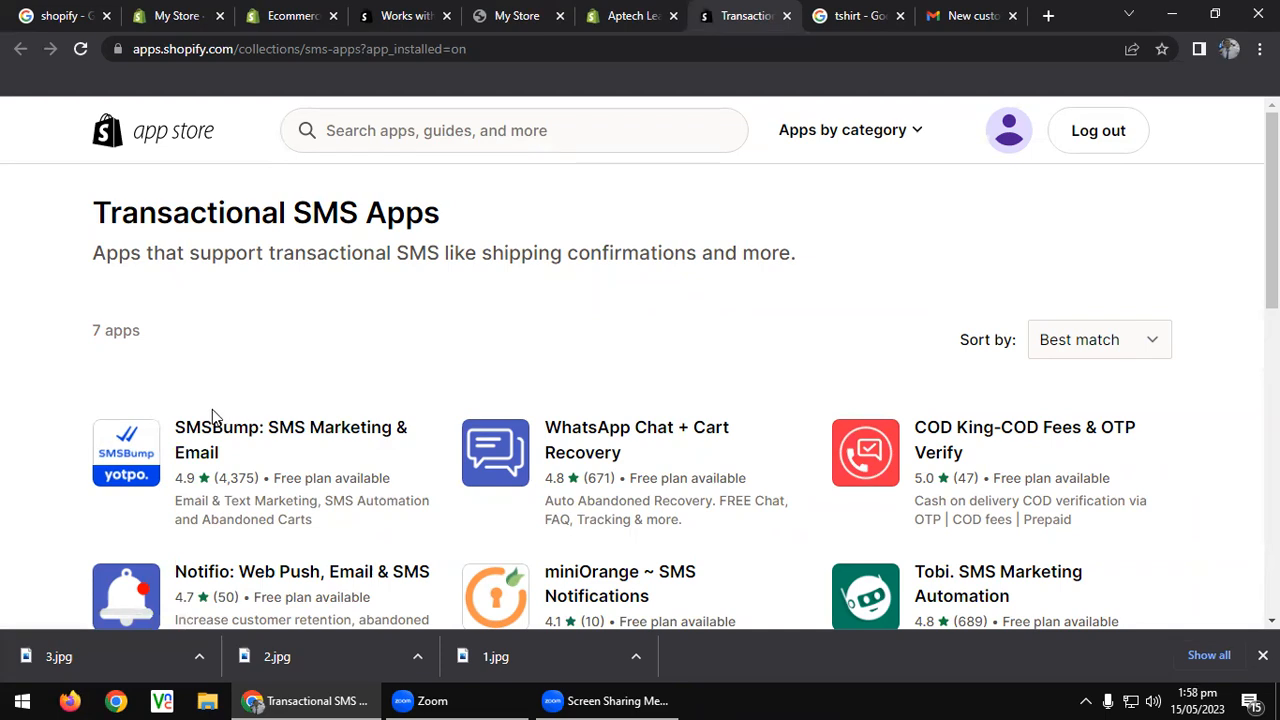
Return to the admin tab and review the Customer accounts settings.
click(685, 8)
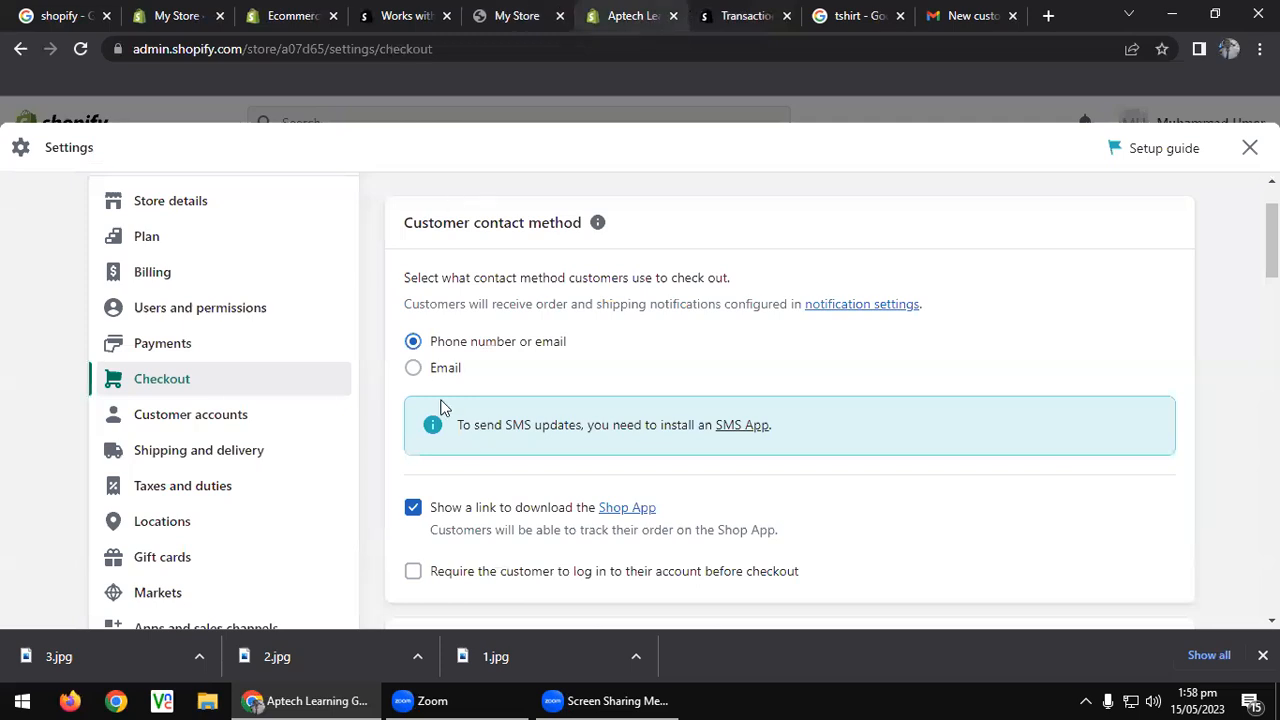
scroll(473, 441, down, 4)
scroll(473, 441, up, 2)
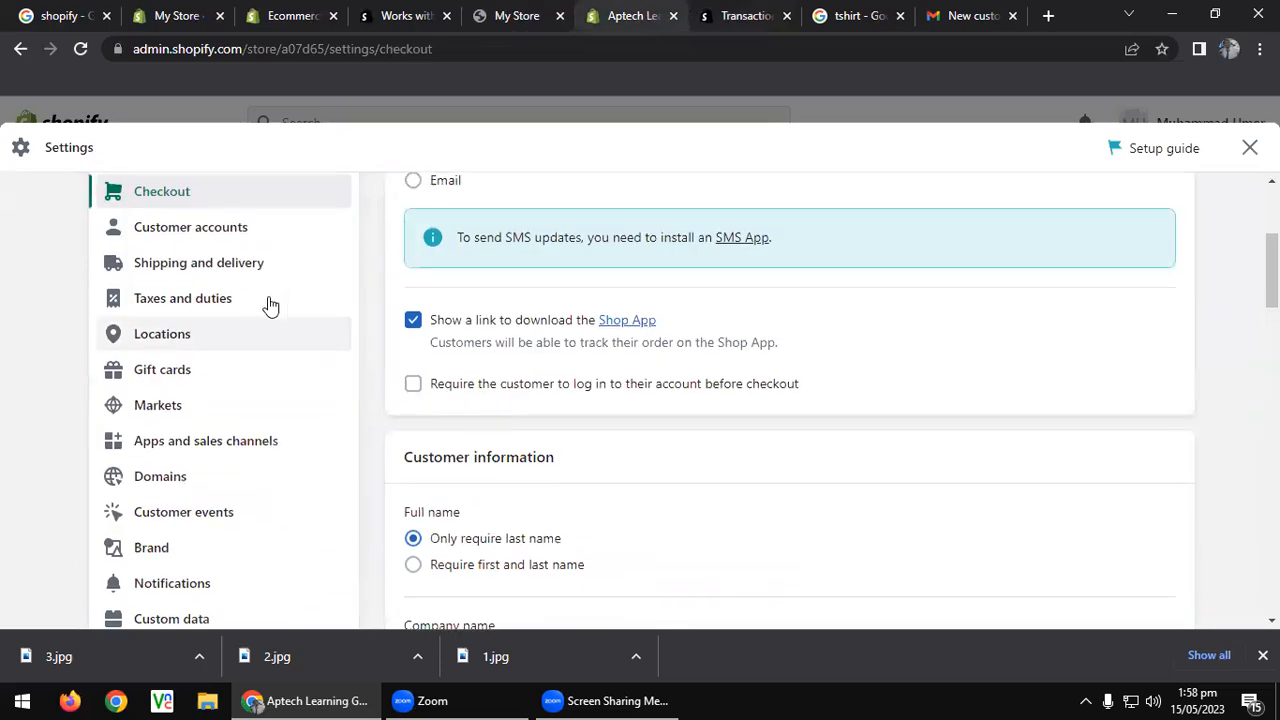
click(228, 238)
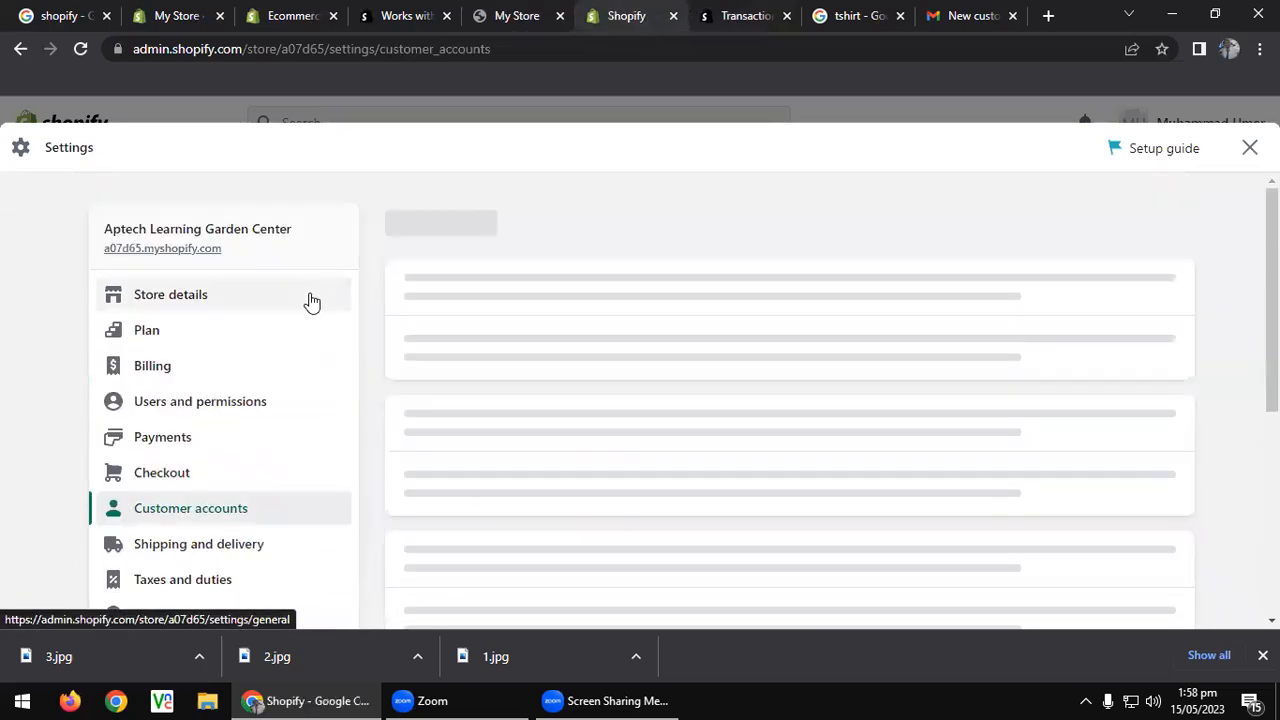
scroll(624, 397, down, 5)
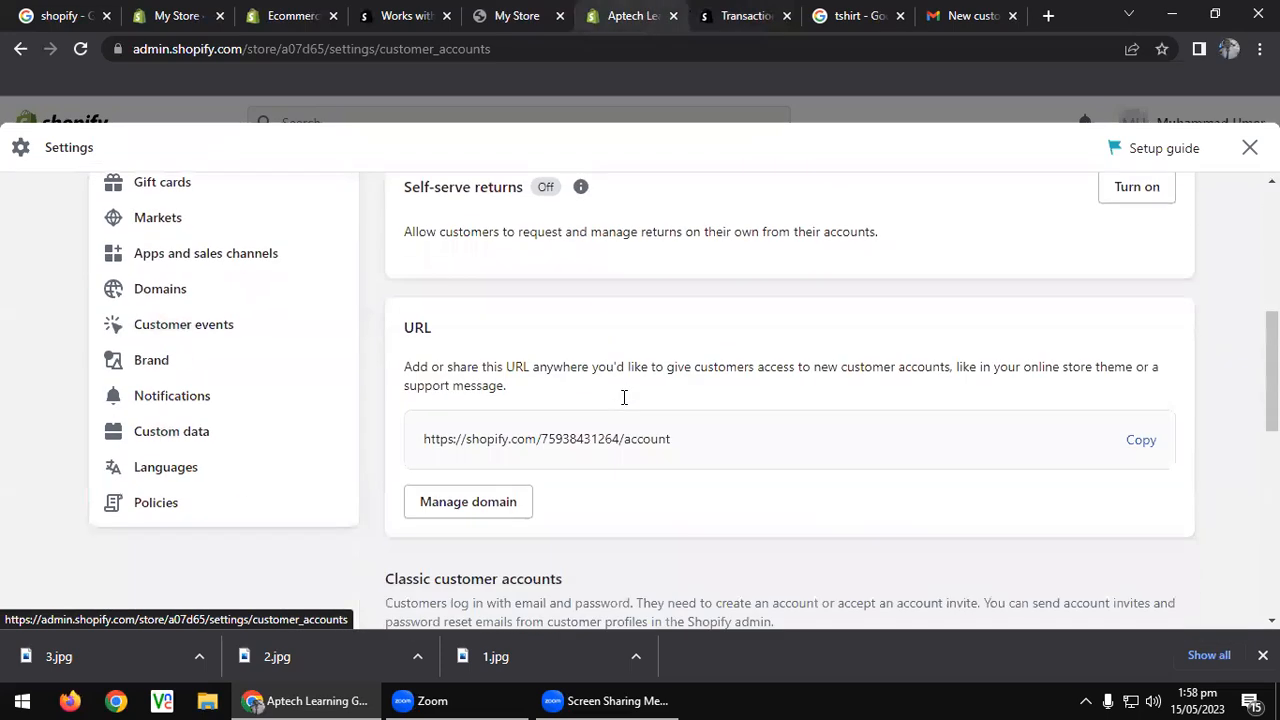
scroll(624, 397, up, 2)
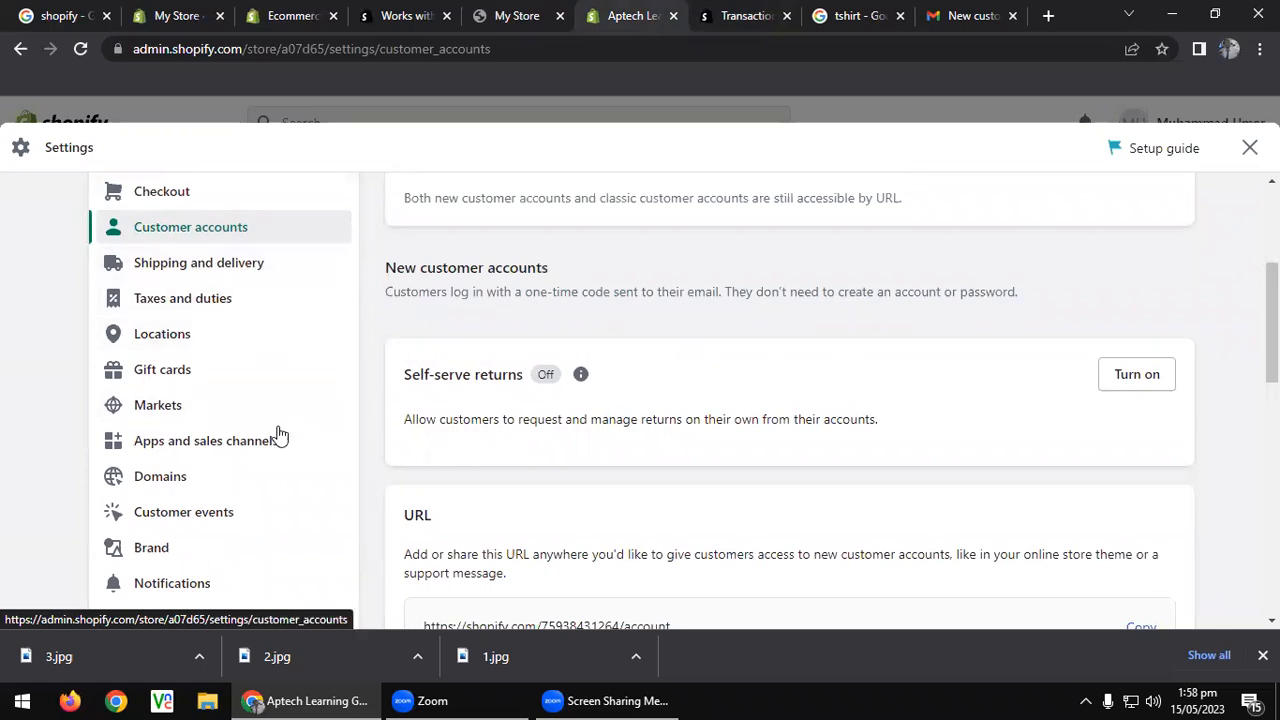
Review the Domains settings, open the Buy new domain form, then close Settings.
click(246, 493)
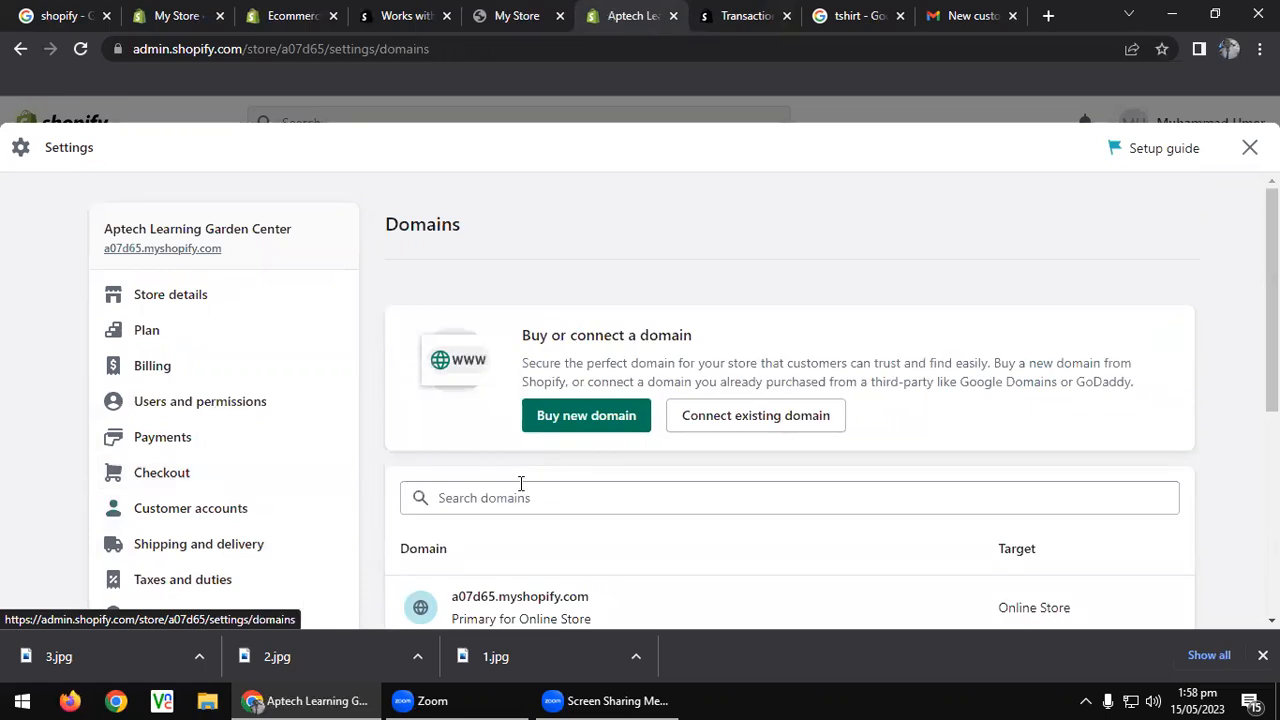
scroll(520, 486, down, 3)
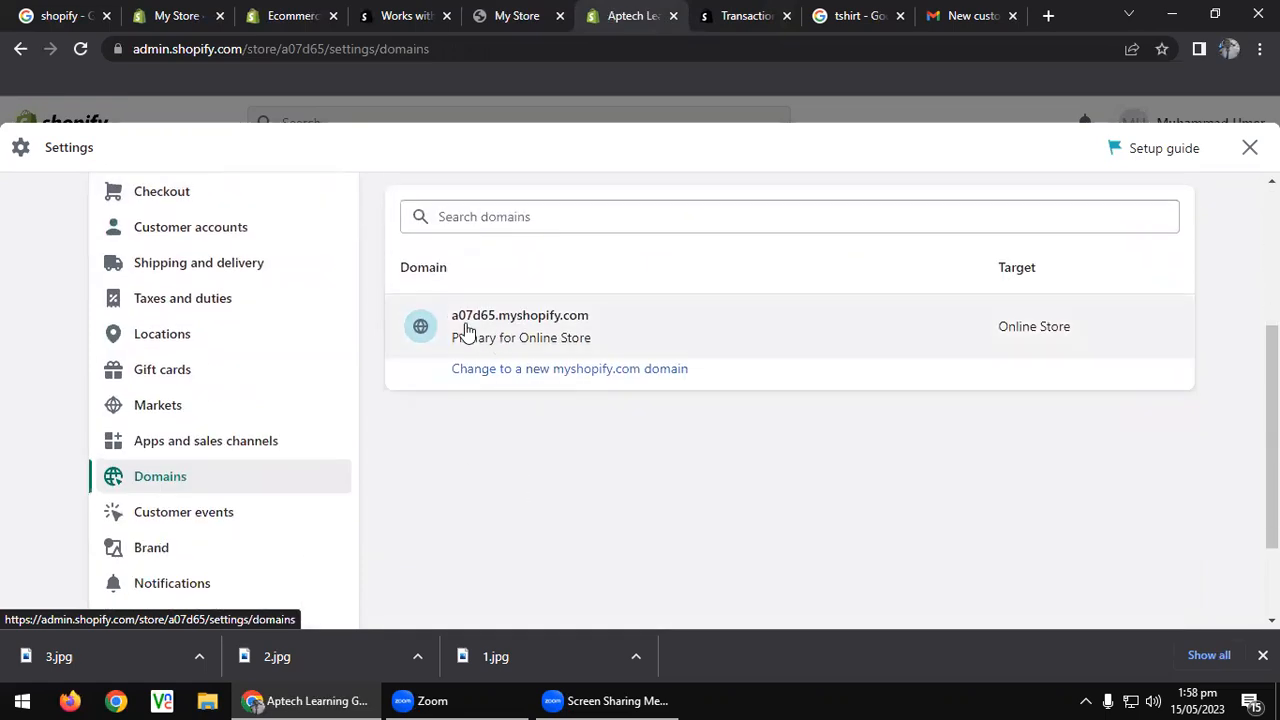
scroll(574, 346, up, 3)
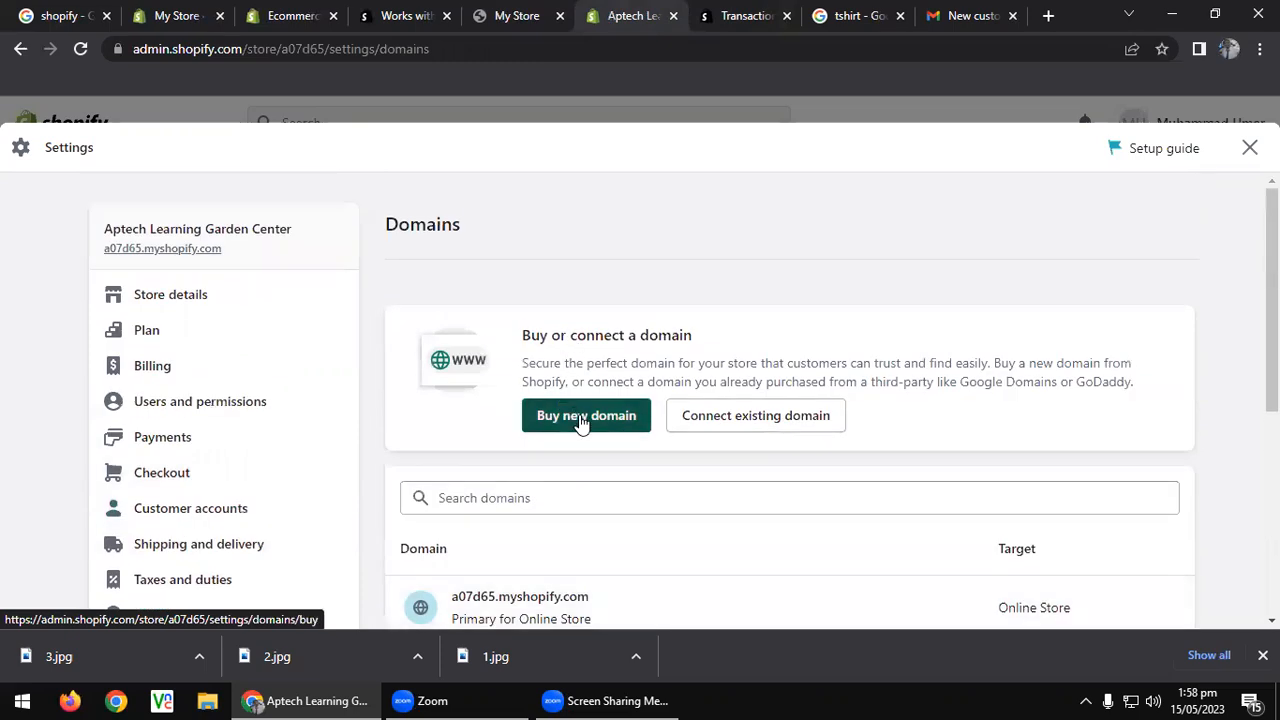
click(580, 420)
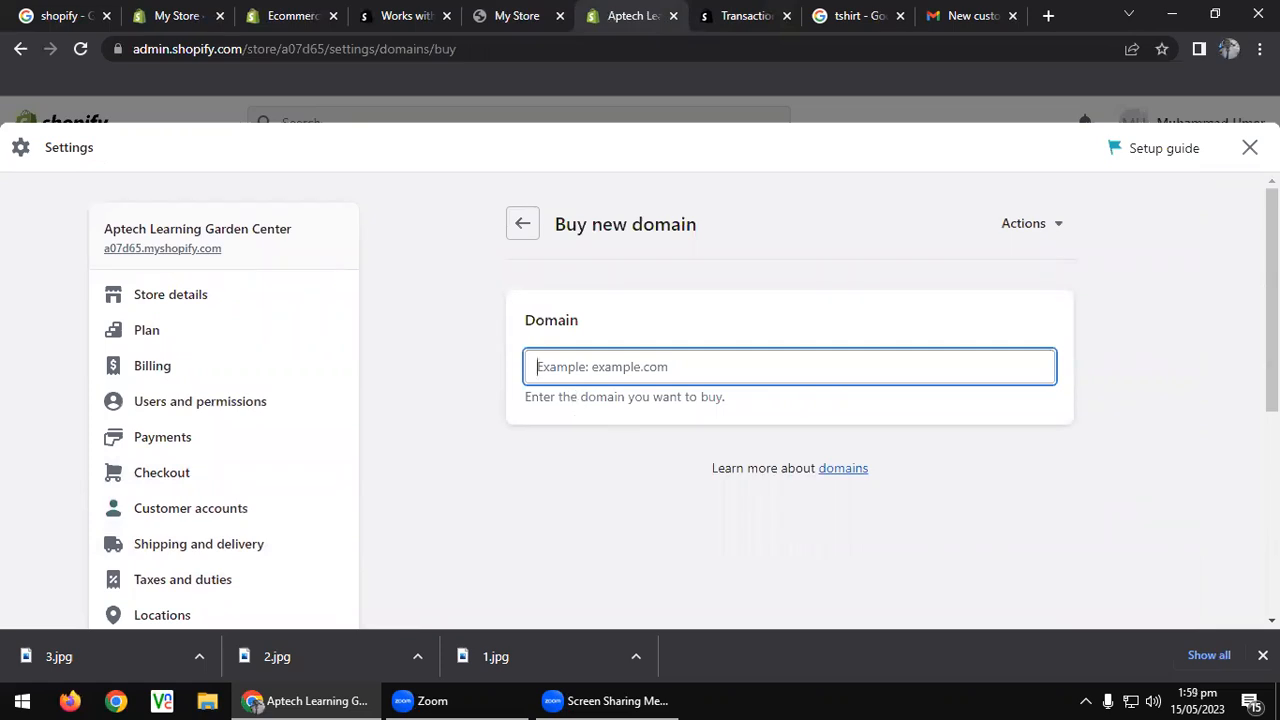
click(1250, 147)
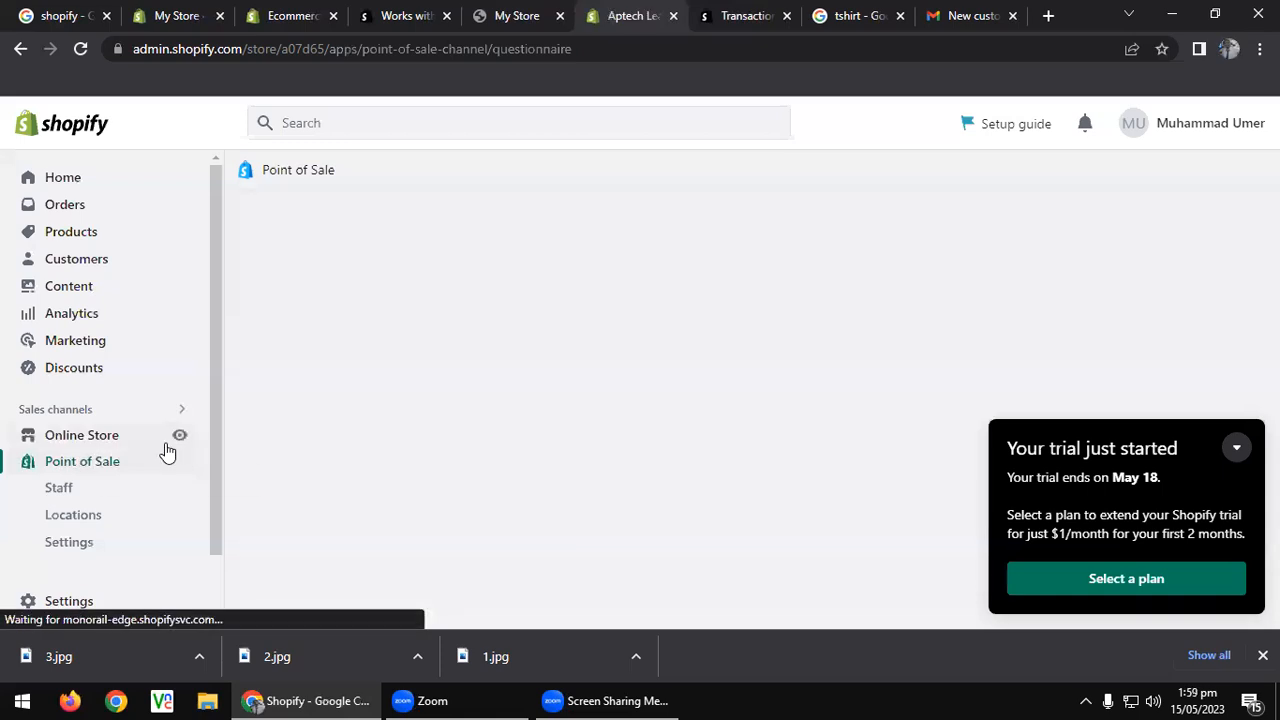
Go to the admin Home and reload the live storefront tab.
click(109, 177)
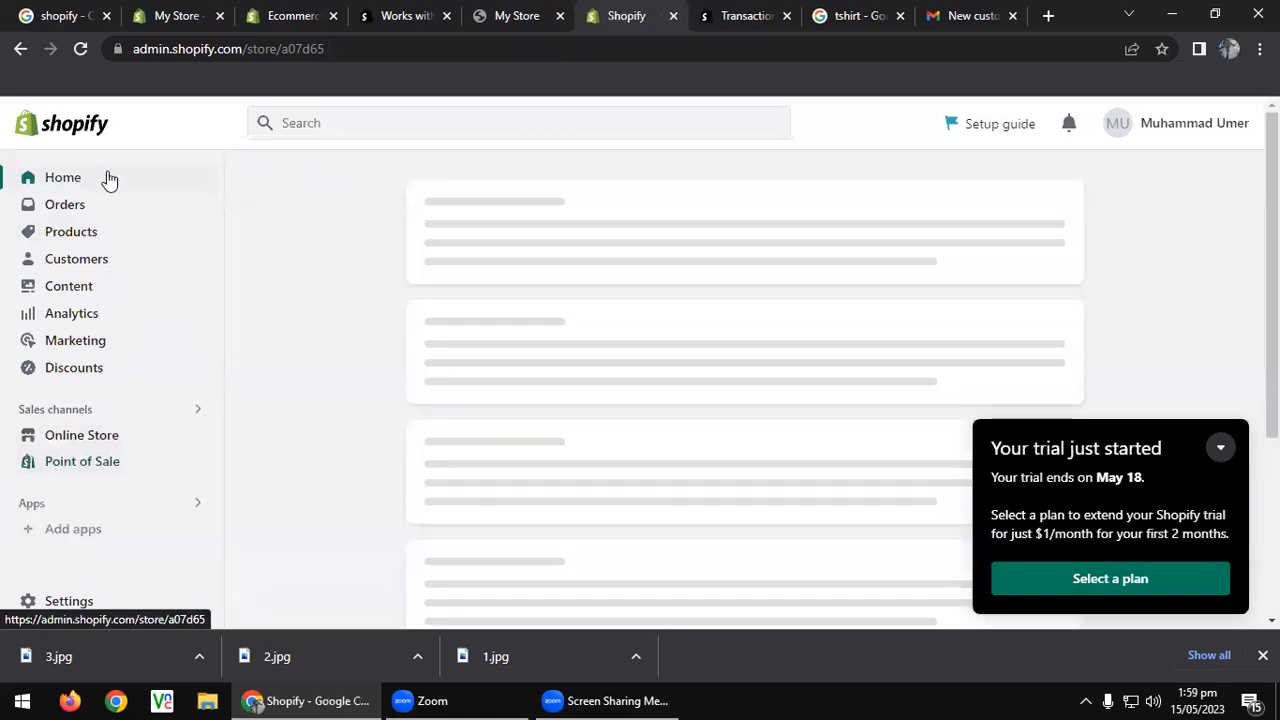
click(488, 7)
click(83, 48)
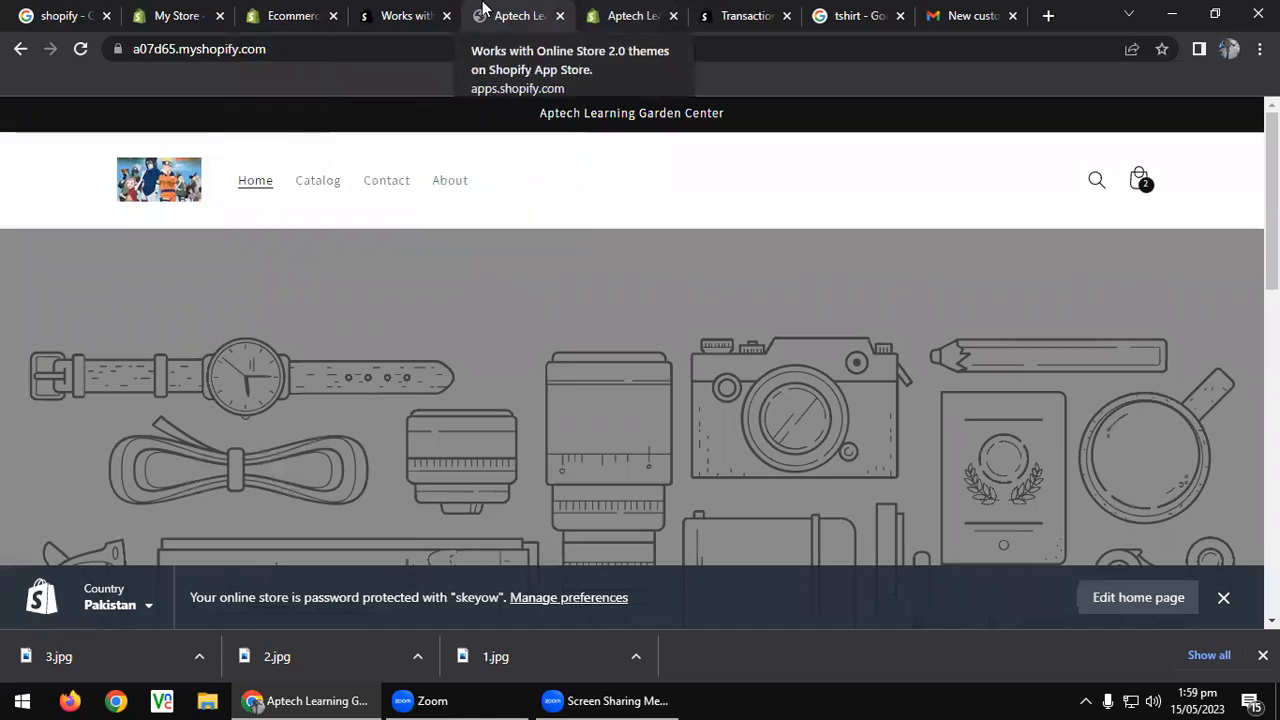
Back in the admin, expand the Setup guide's Create a professional logo task.
click(588, 10)
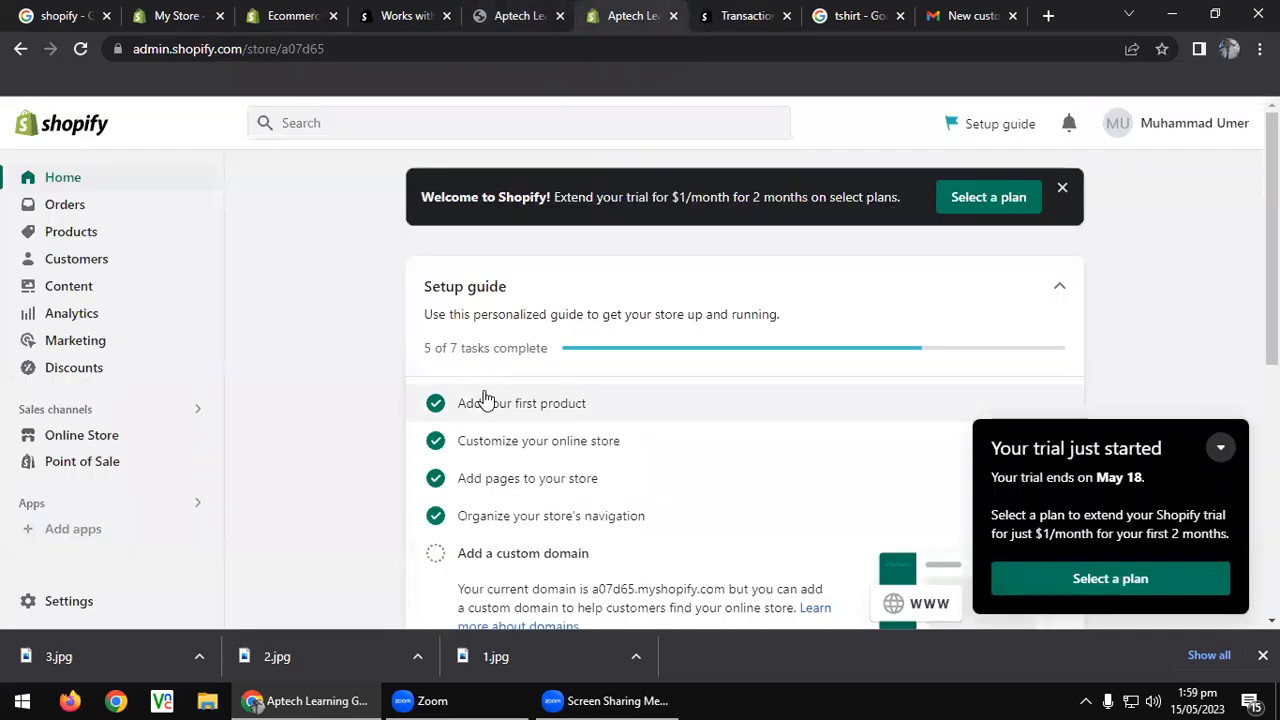
scroll(485, 395, down, 3)
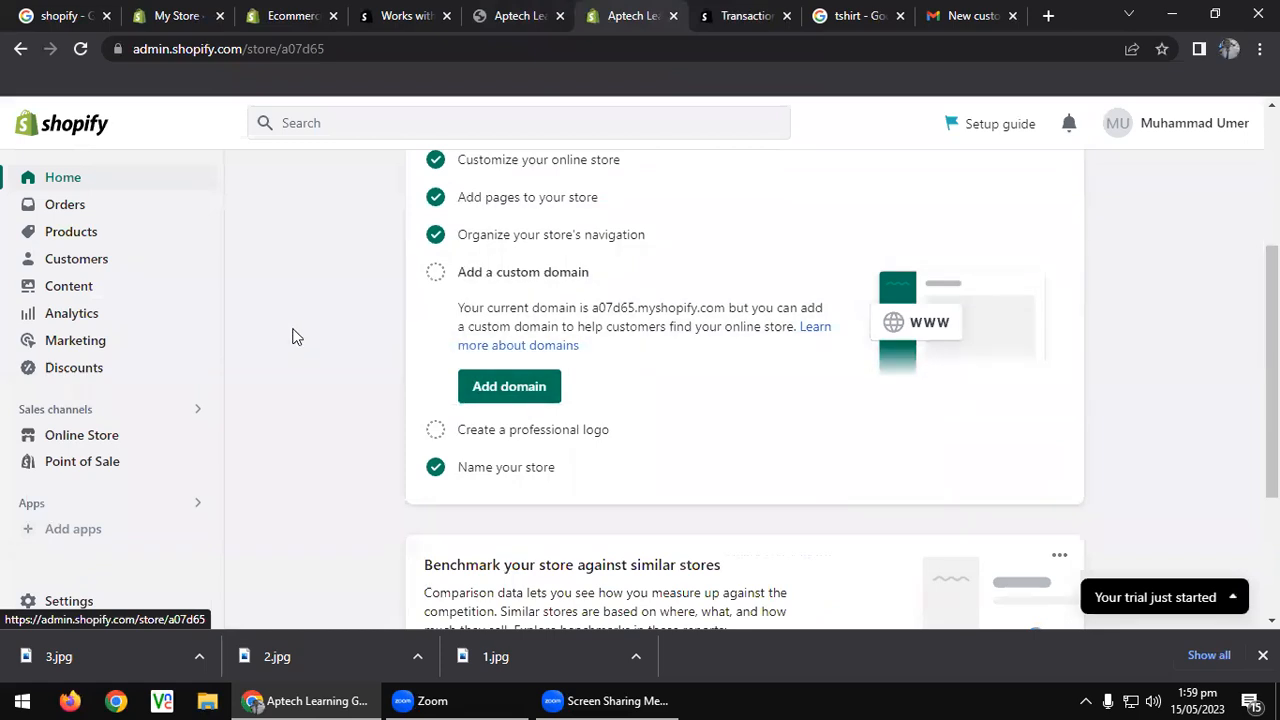
scroll(326, 347, up, 1)
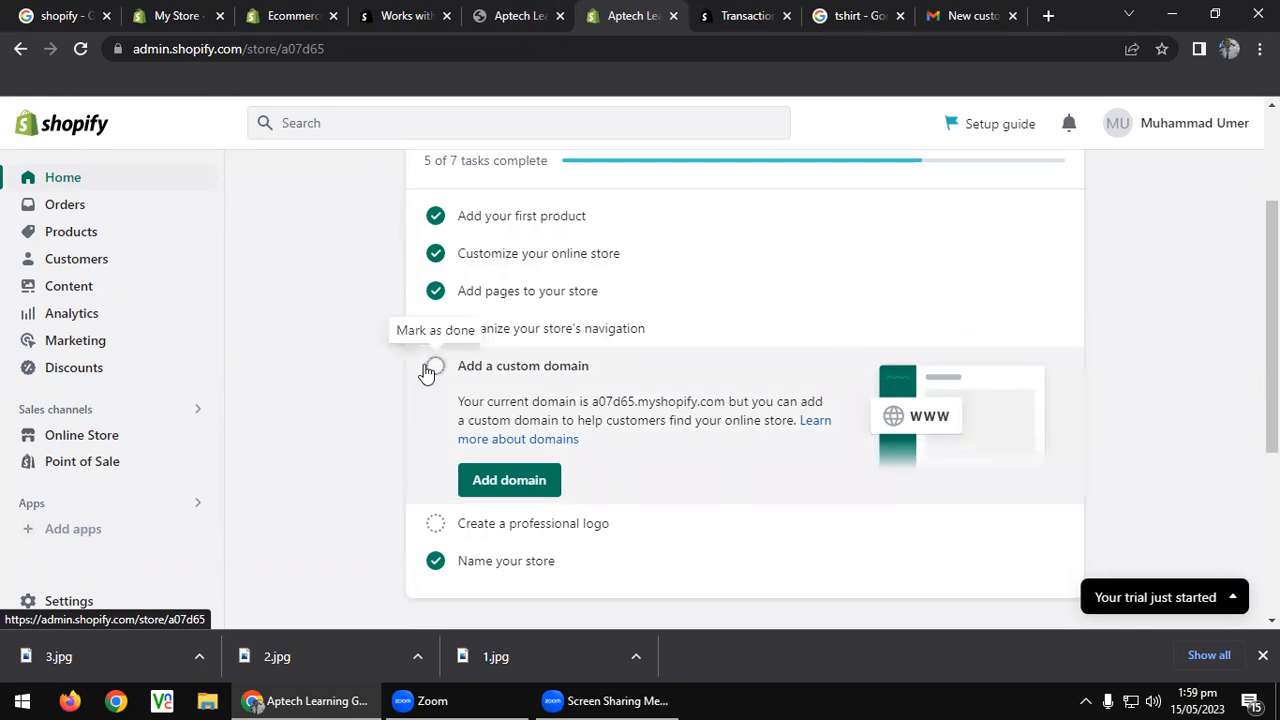
click(492, 526)
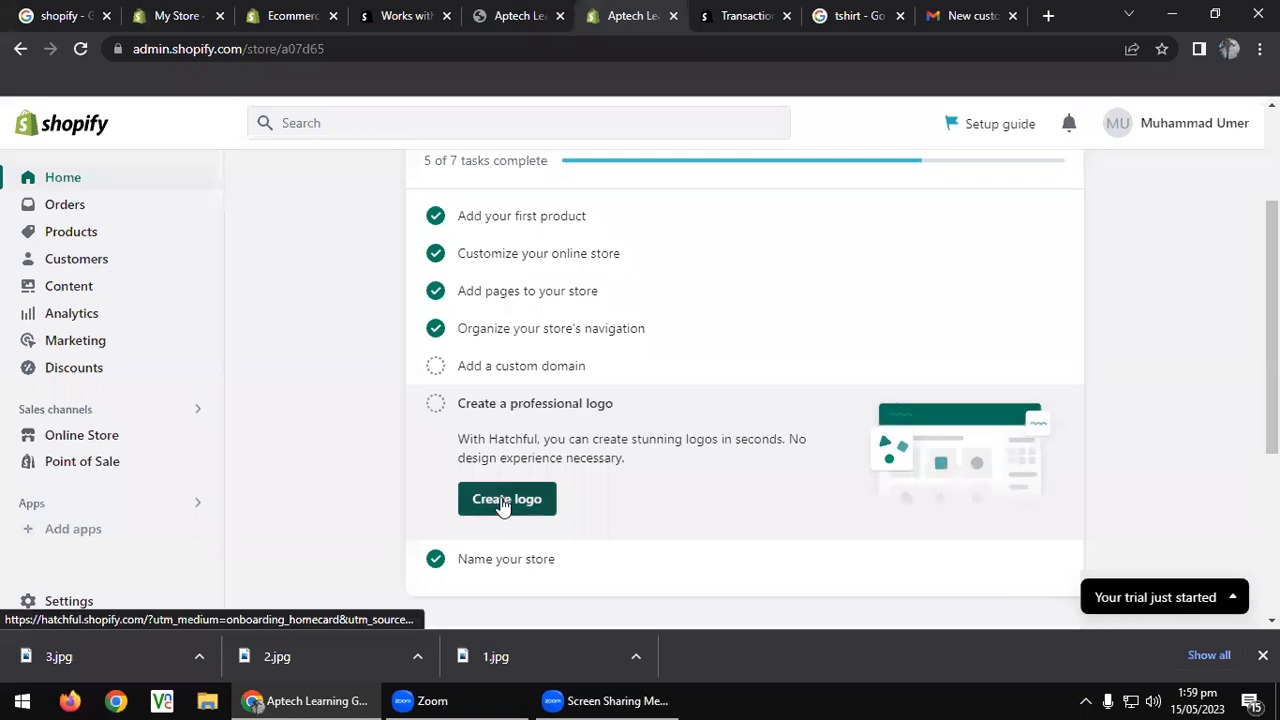
scroll(420, 445, down, 3)
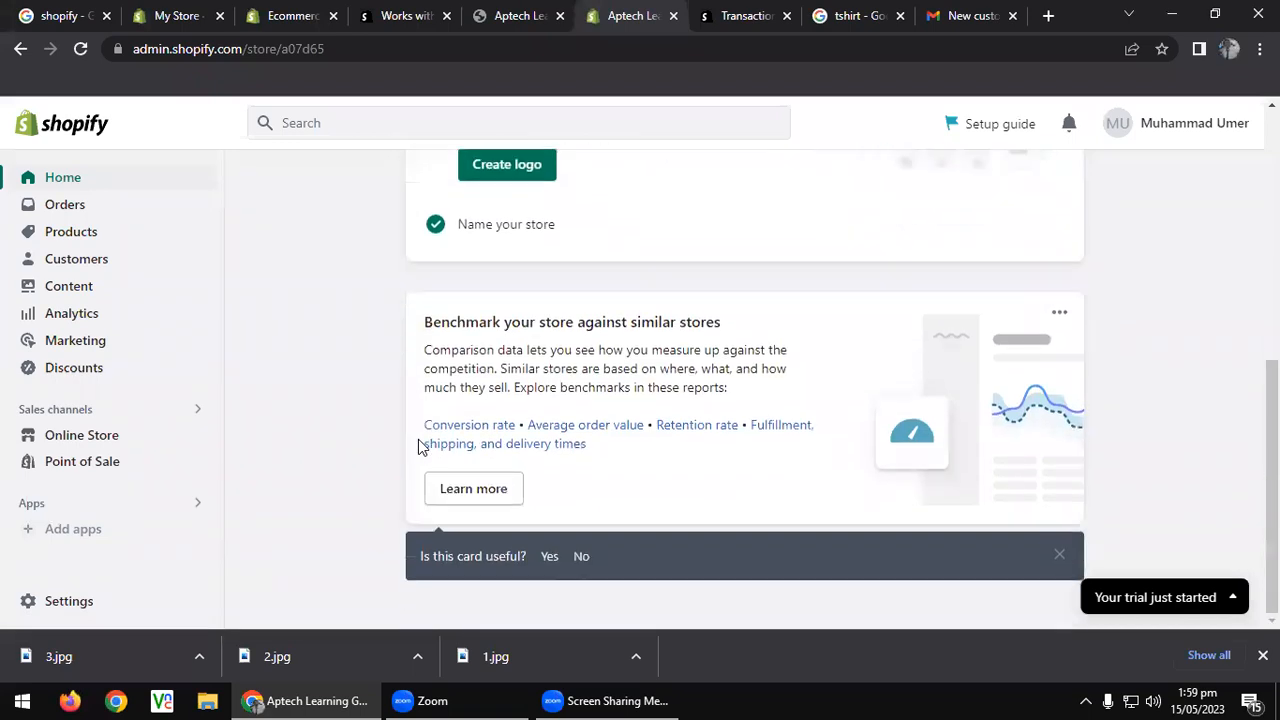
scroll(418, 443, up, 4)
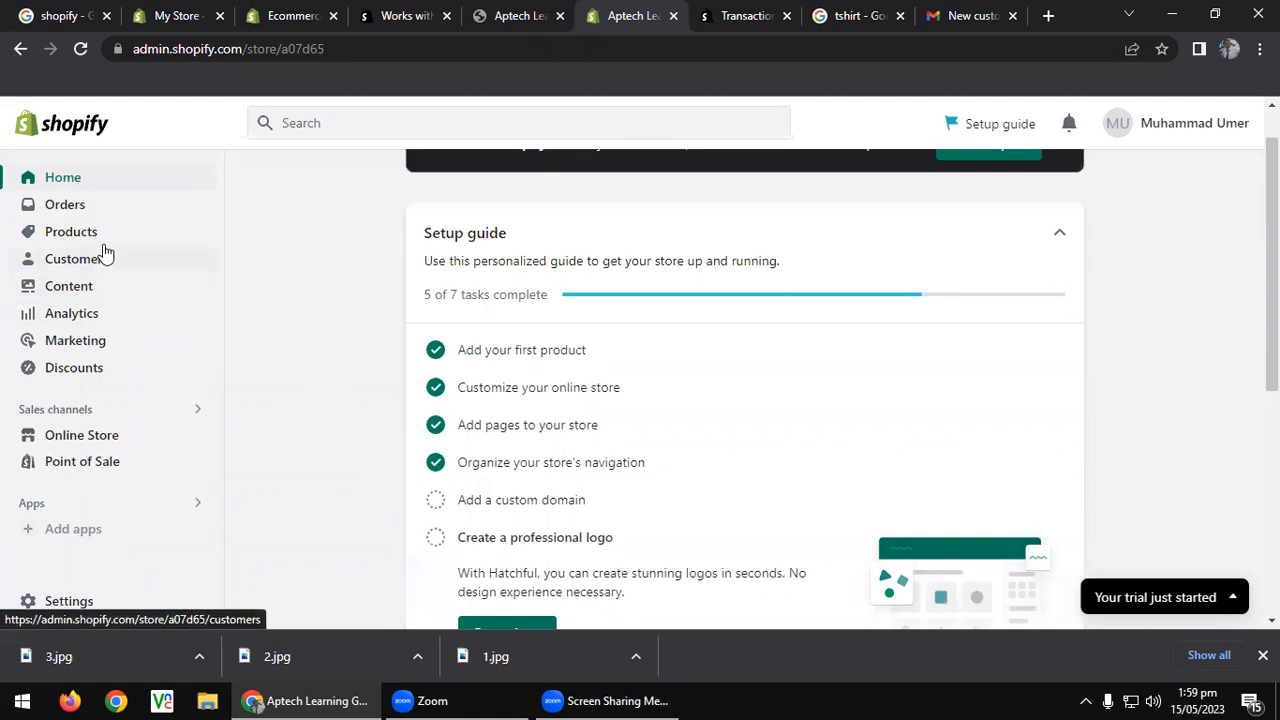
Open the Orders page, which has no orders yet, then bring the Zoom window forward.
click(66, 205)
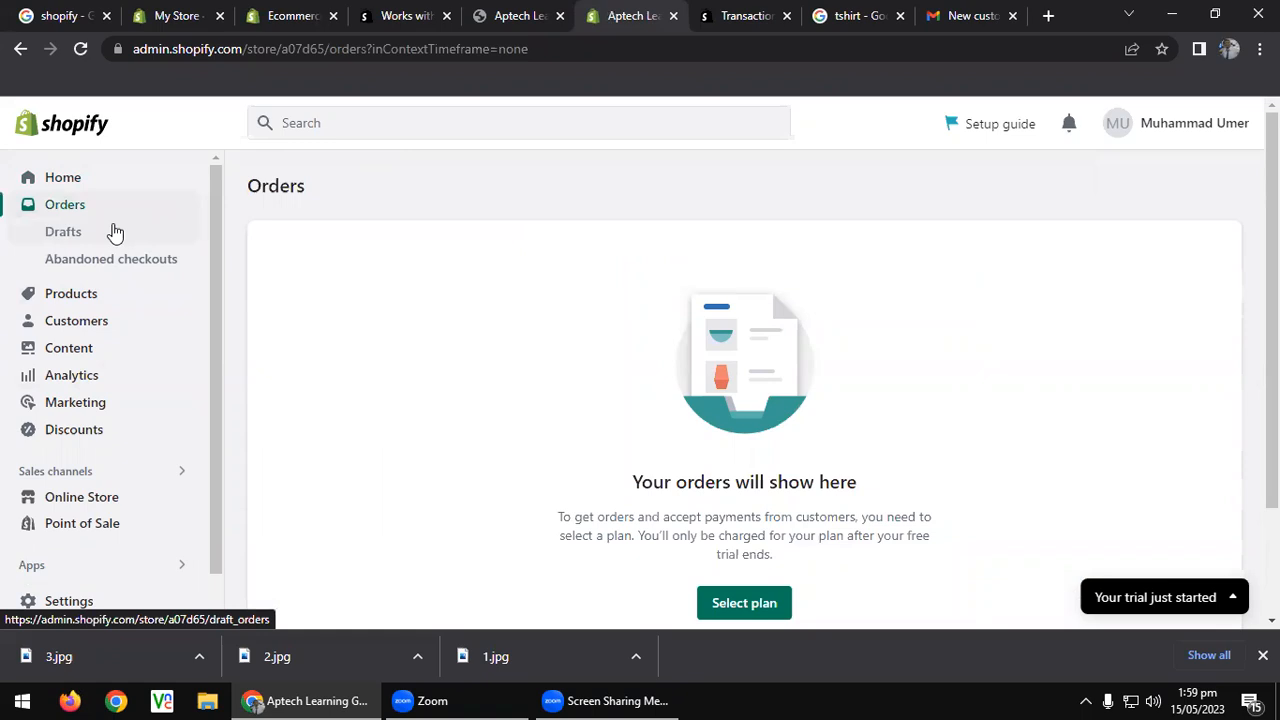
click(505, 699)
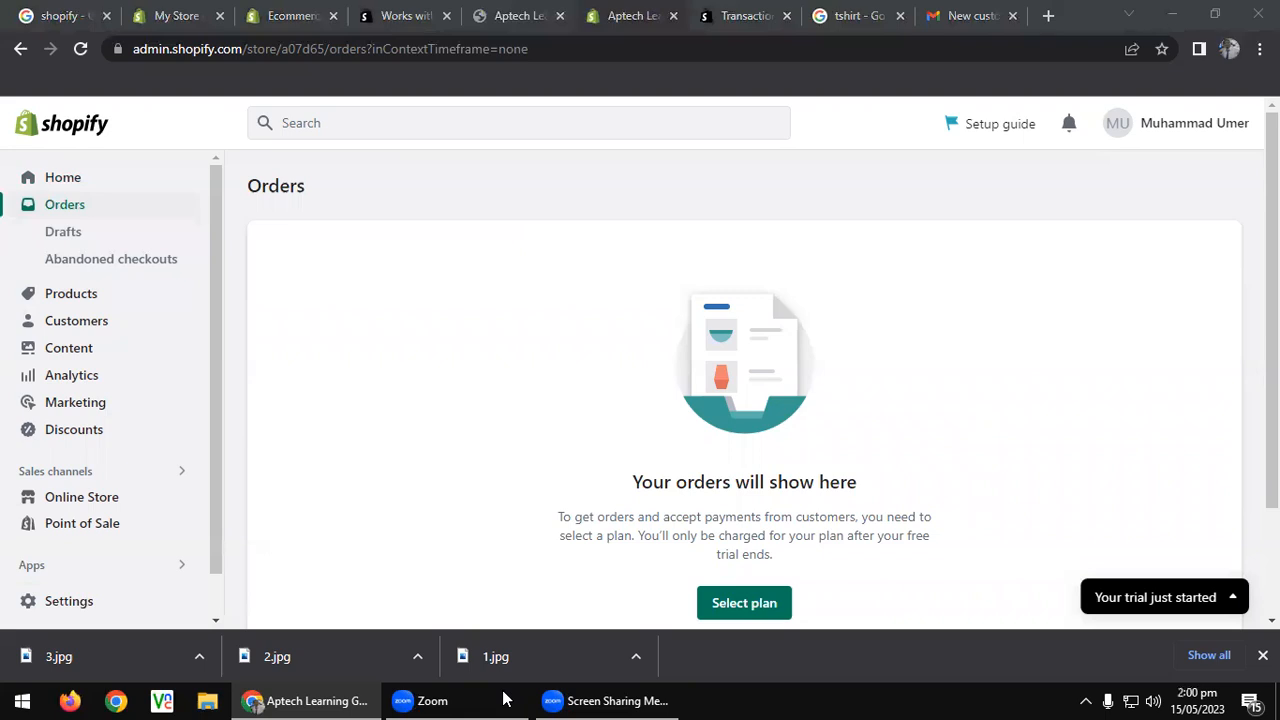